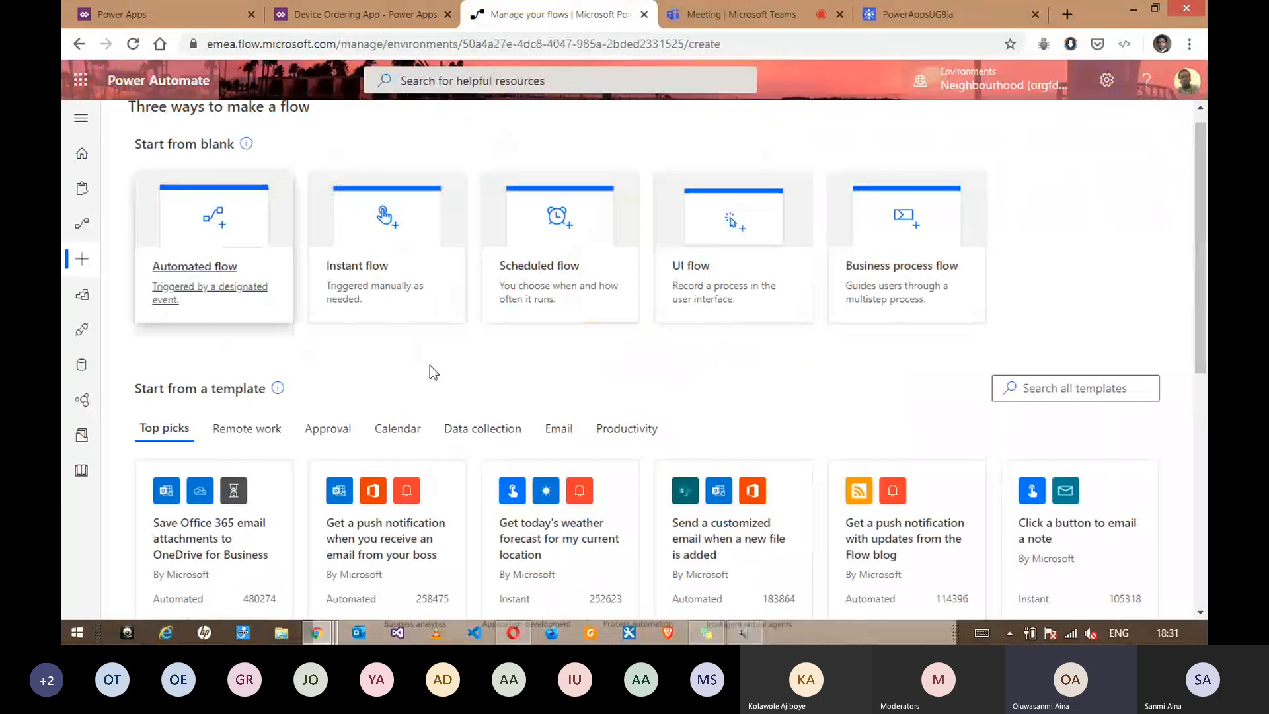
Step: Start a new automated flow from blank, skipping the initial name and trigger setup
scroll(429, 371, up, 1)
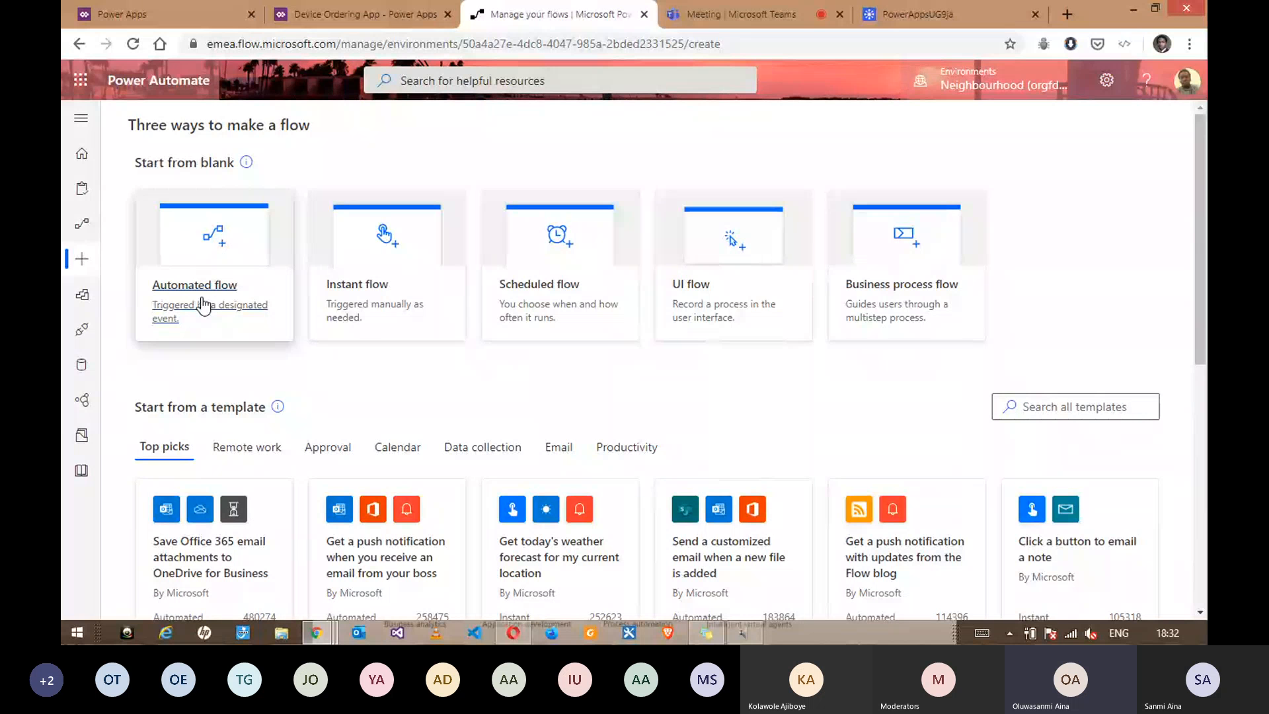
click(203, 305)
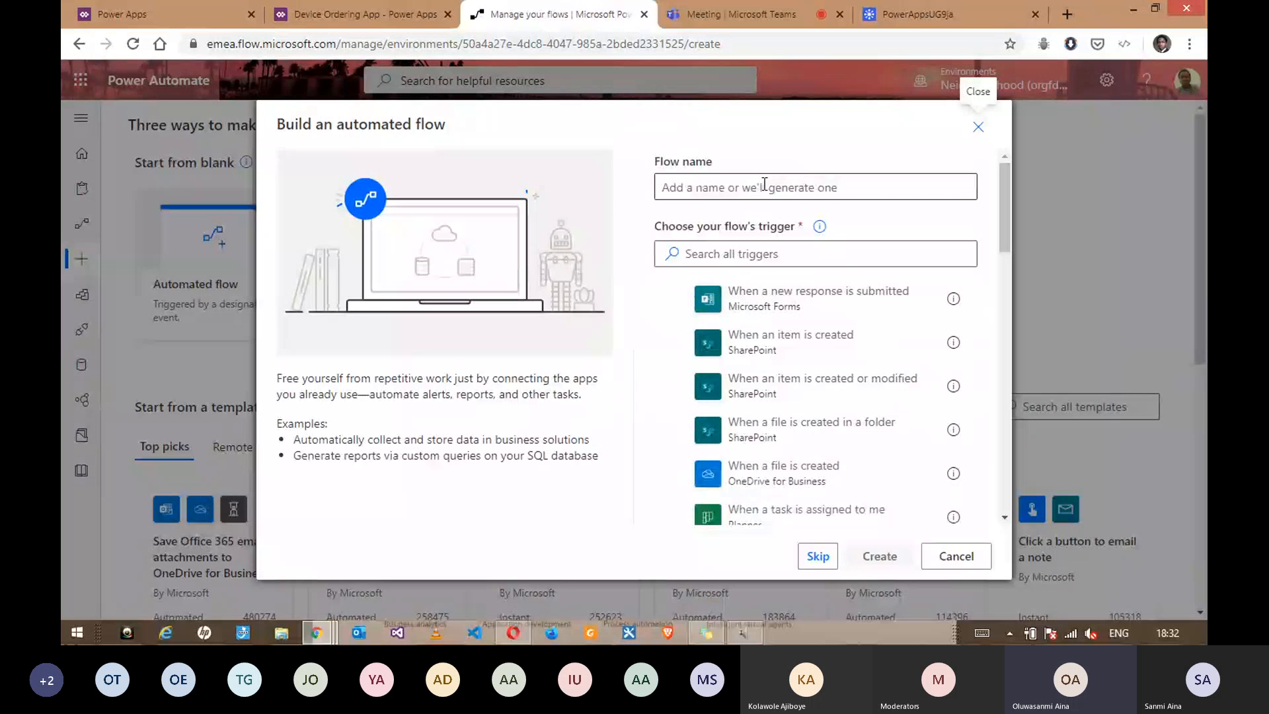
click(790, 185)
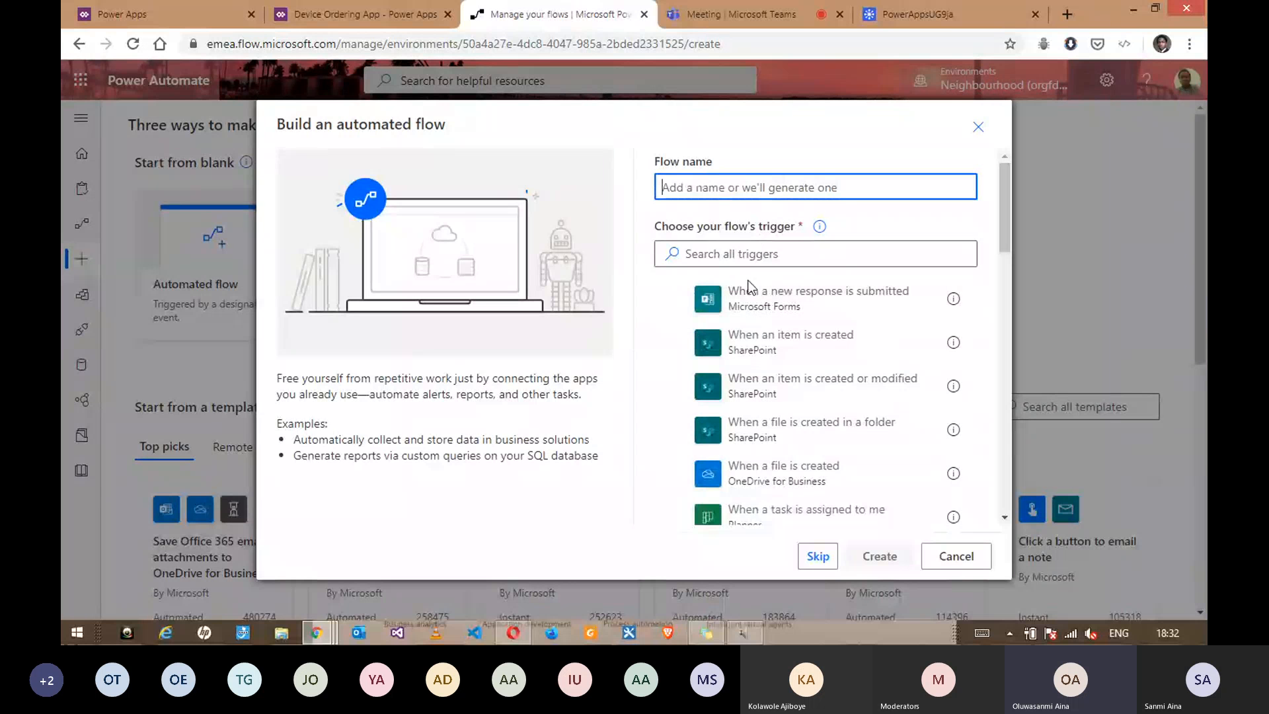
click(819, 558)
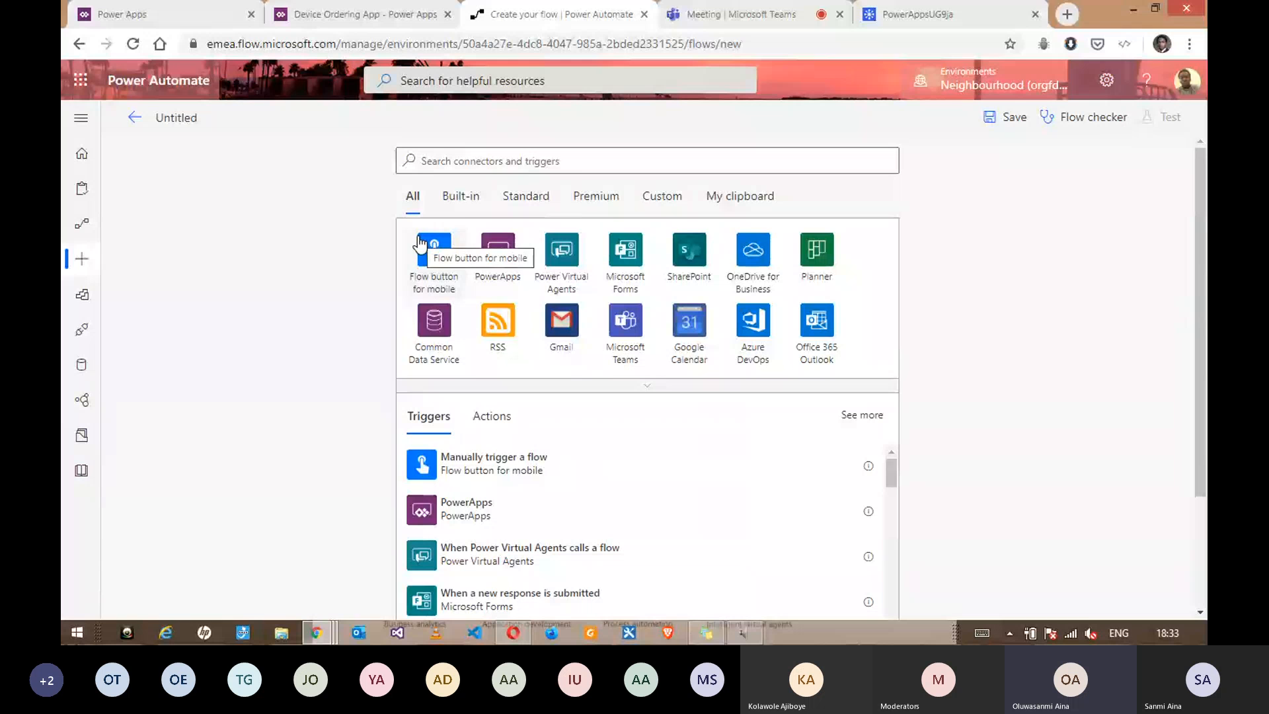
Step: Name the untitled flow "Device Request Approval"
click(185, 123)
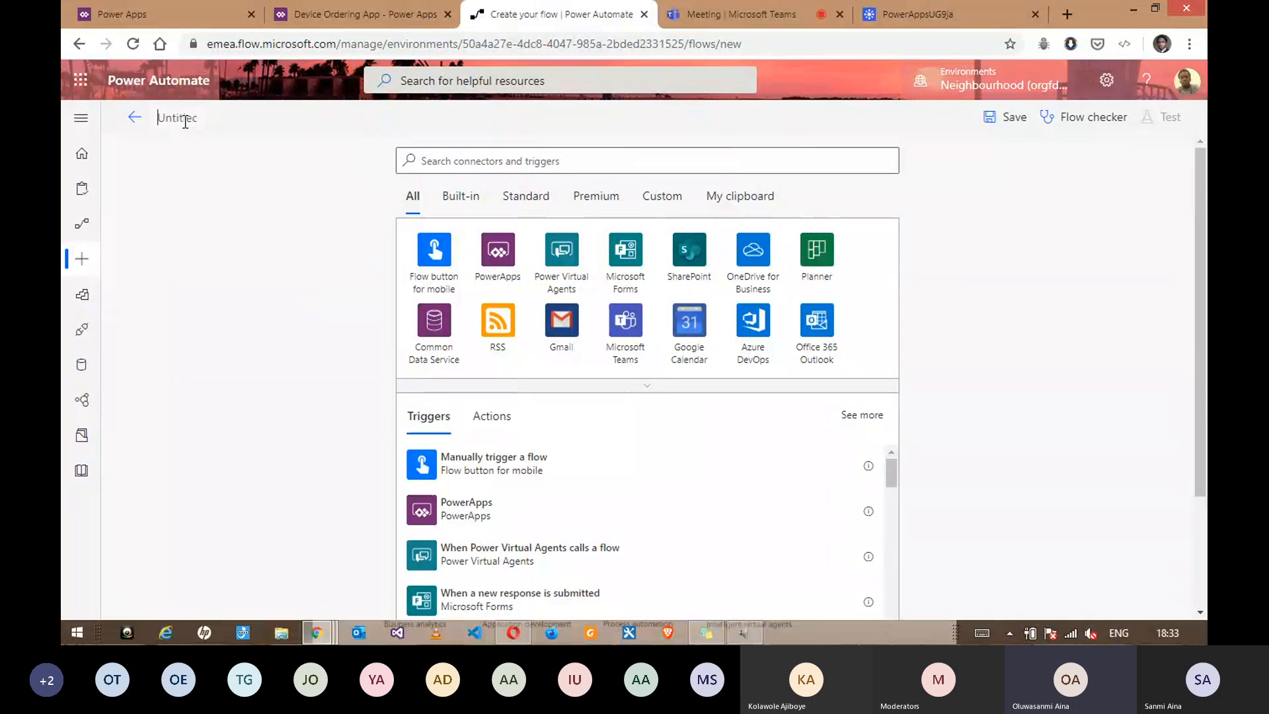
text(Device Req)
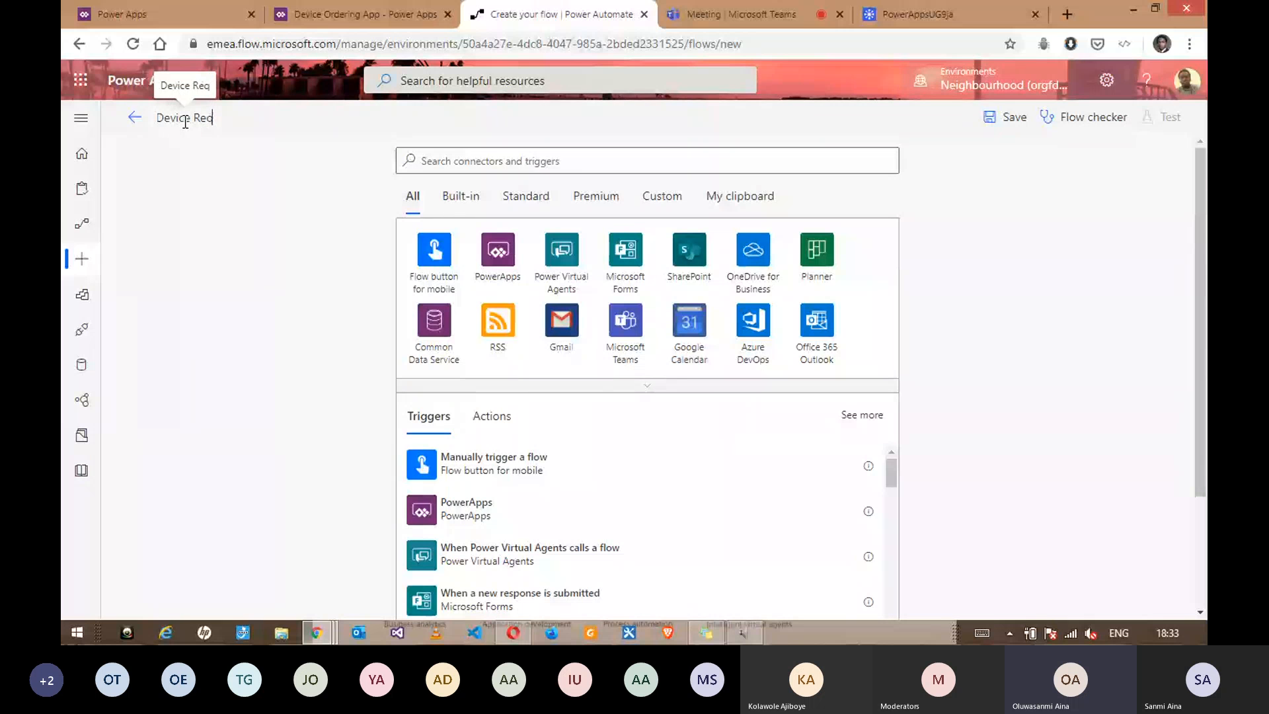
text(uest Approva)
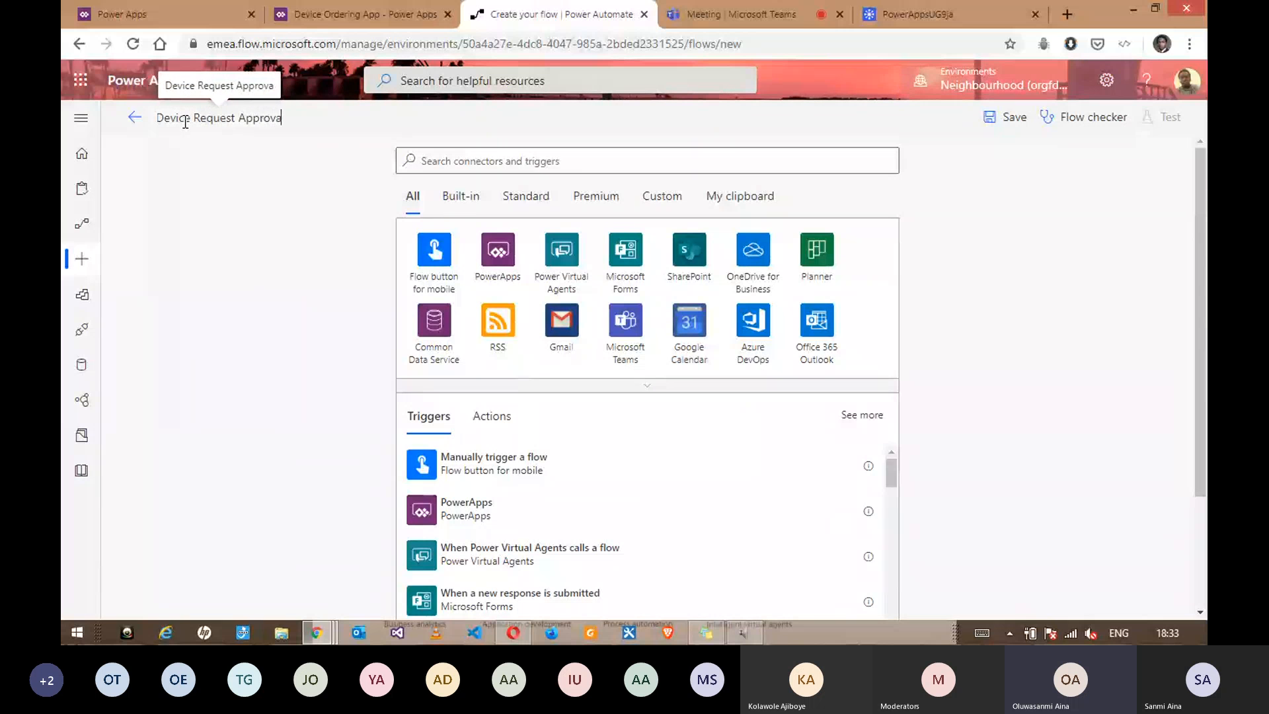
text(l)
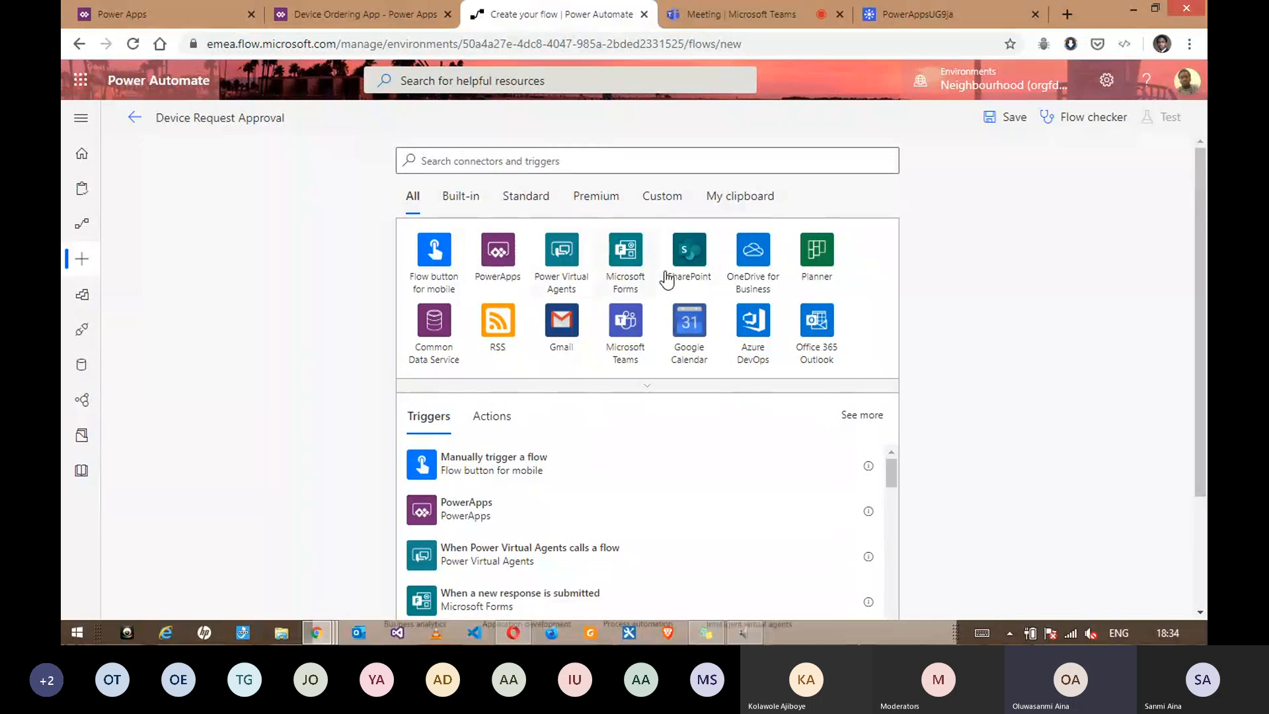
click(640, 269)
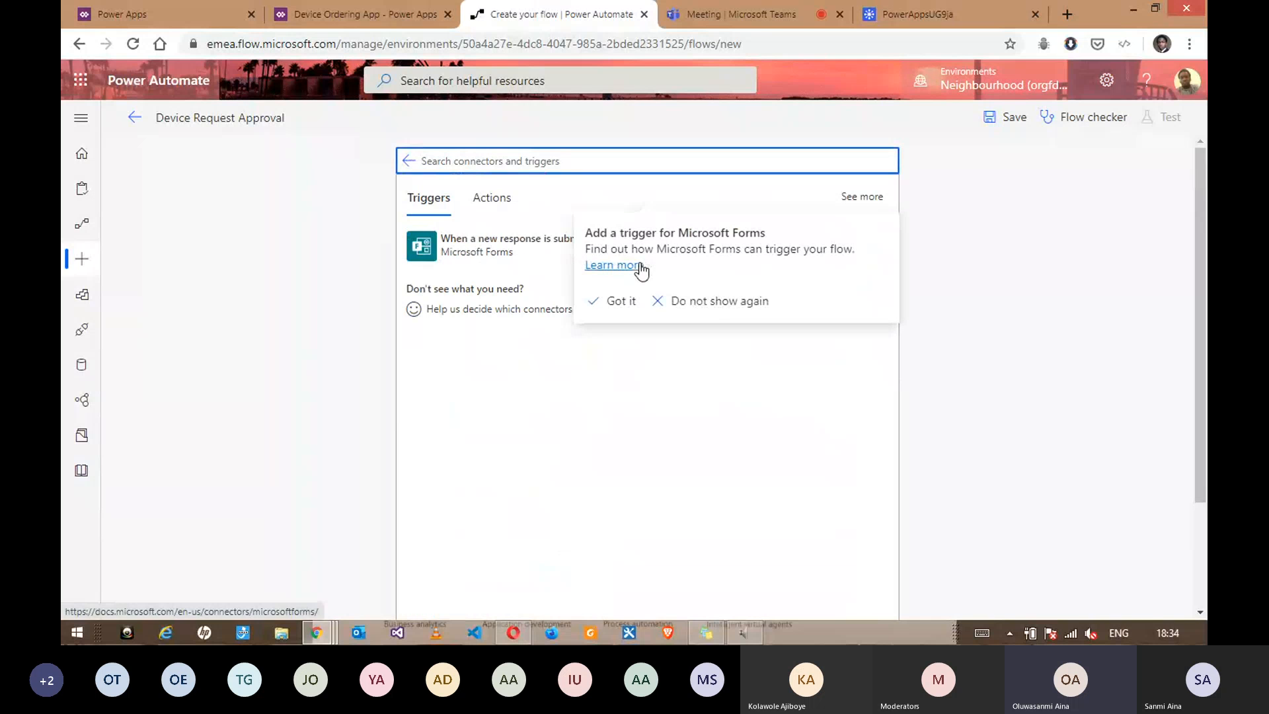
click(687, 305)
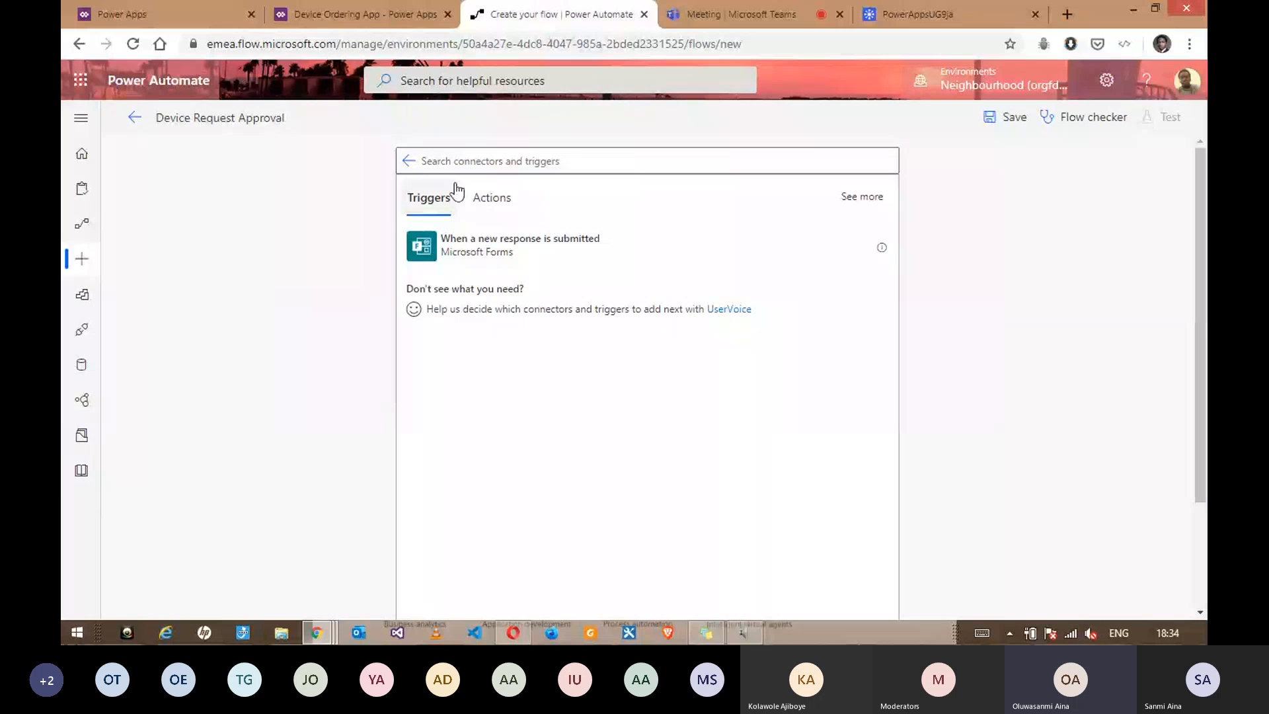
click(407, 161)
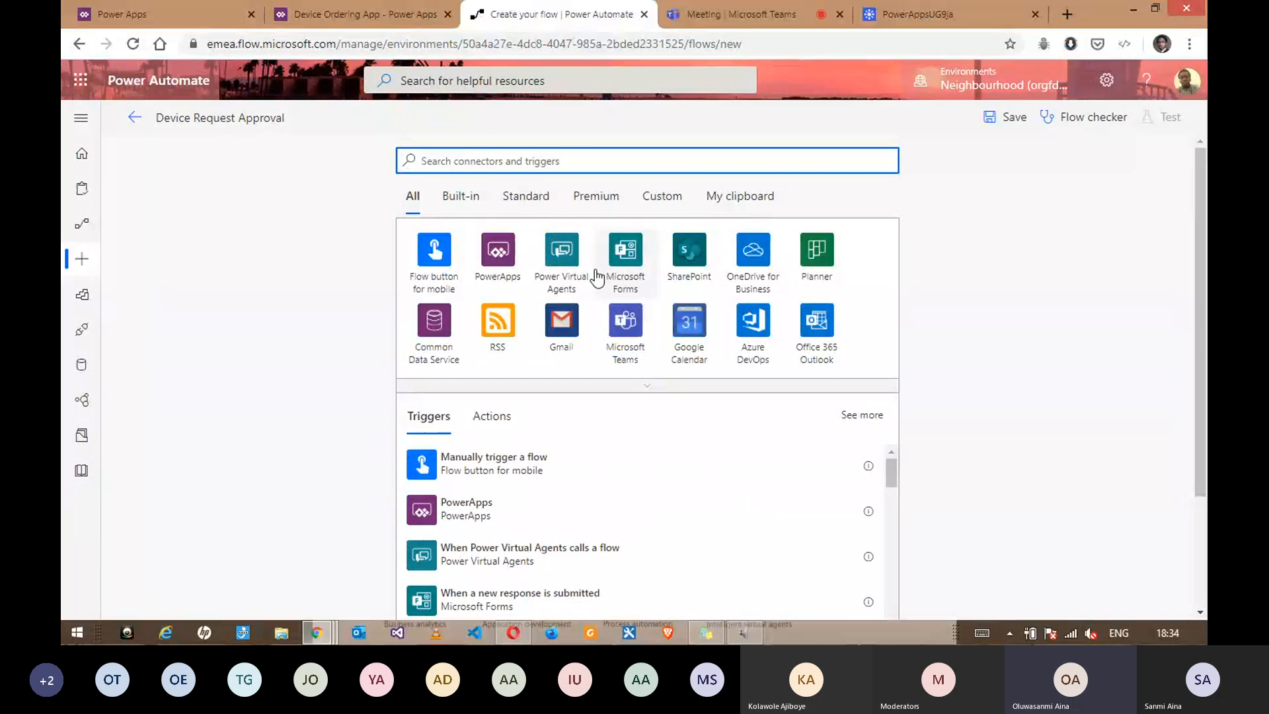
Step: Add the Common Data Service trigger "When a record is created", checking the approval process diagram for the starting event
click(434, 333)
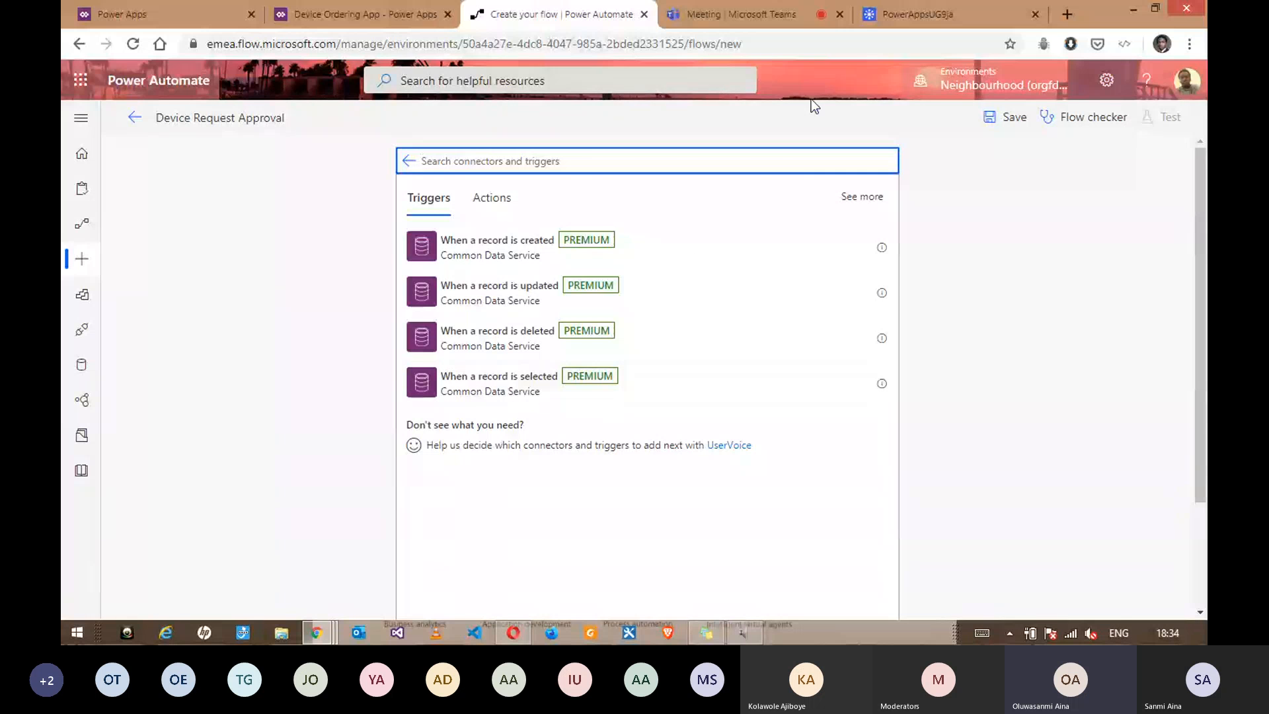
click(881, 9)
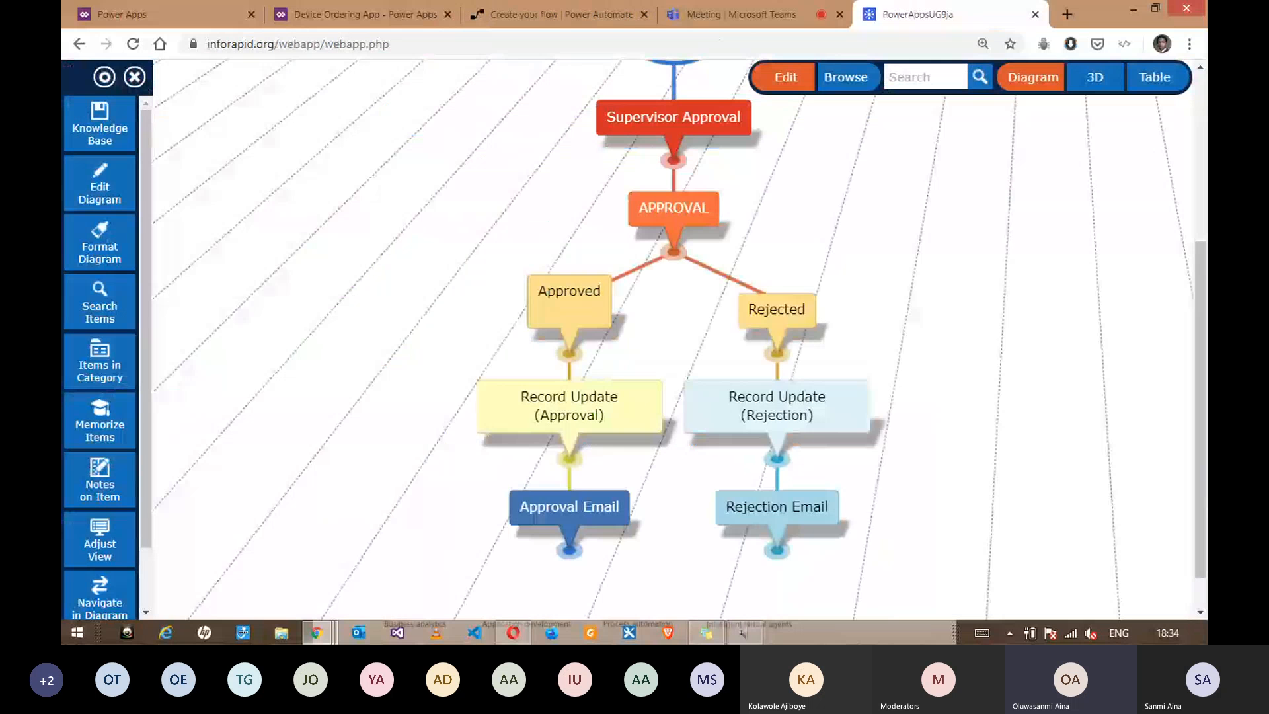
drag(1199, 301, 1186, 198)
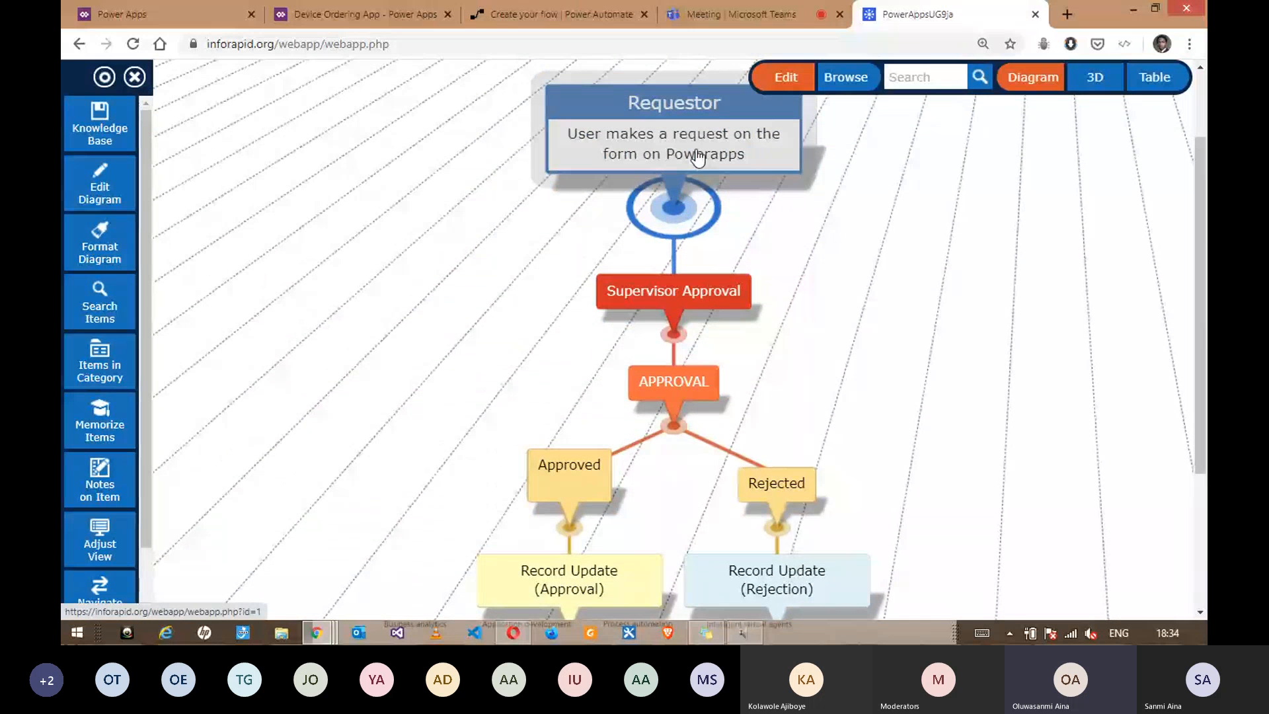
click(539, 9)
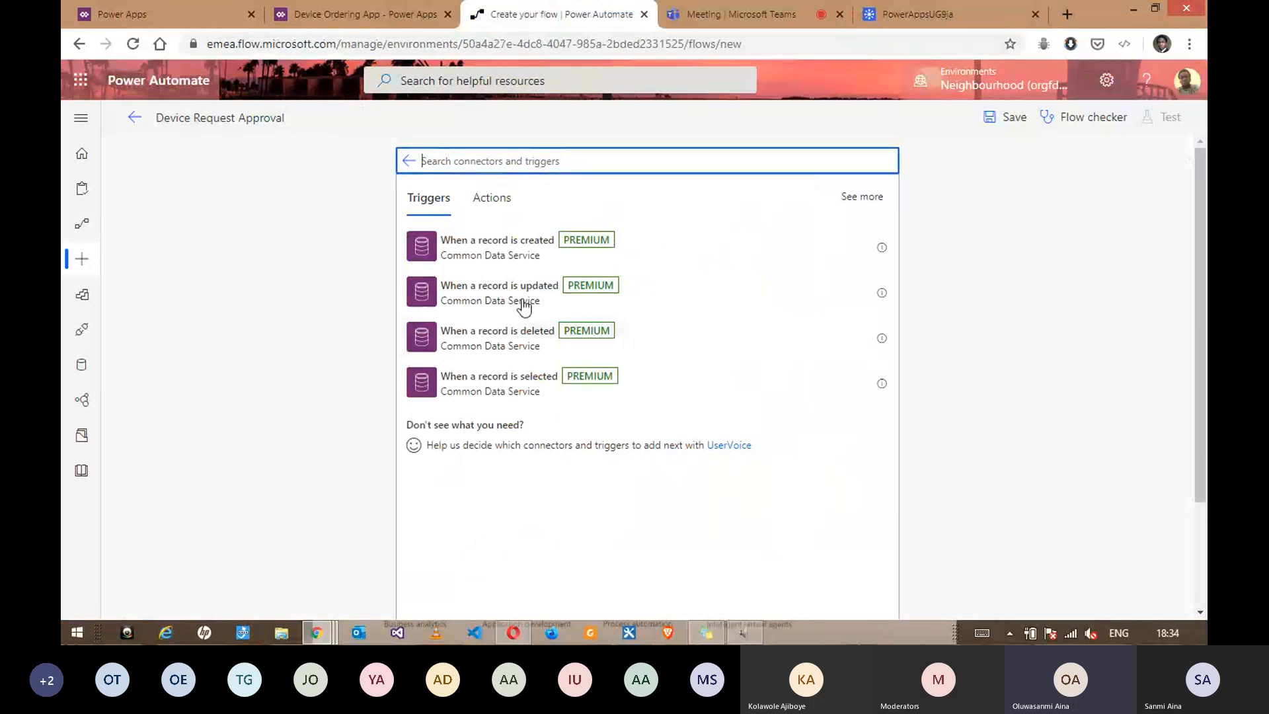
click(490, 243)
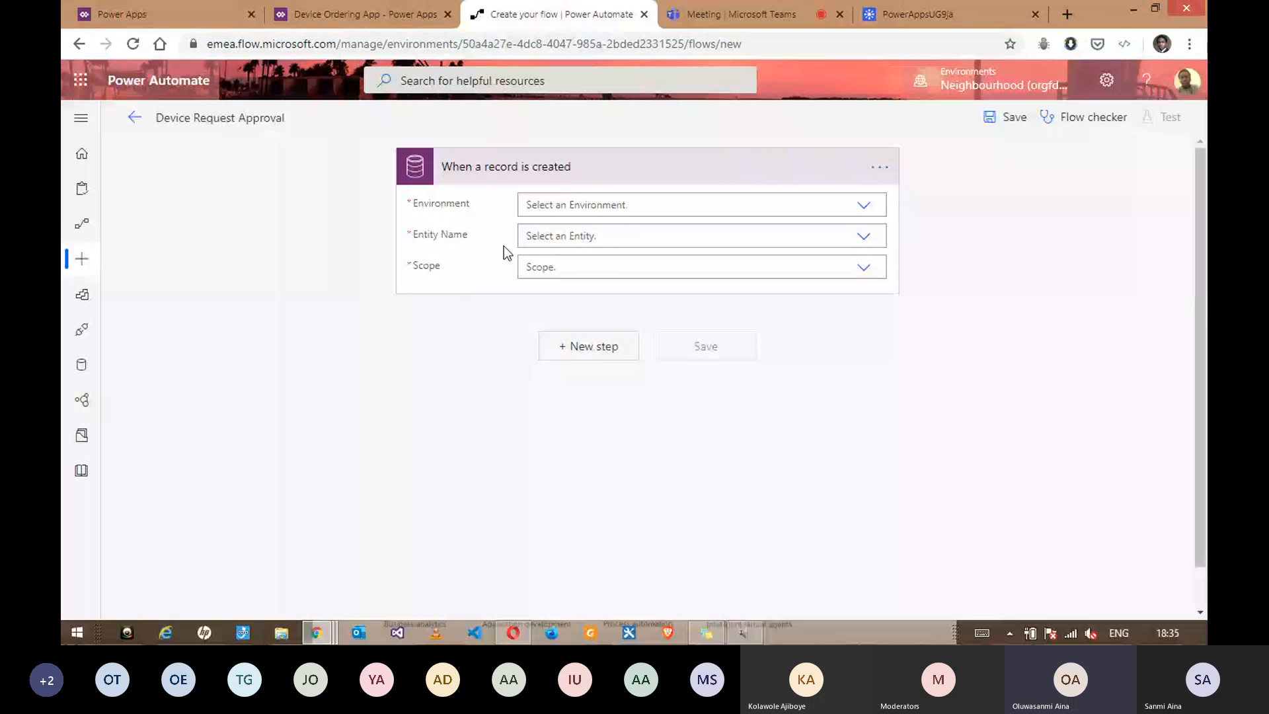
Step: Set the record-created trigger's environment to (Current) and its entity name to Device Orders
click(775, 204)
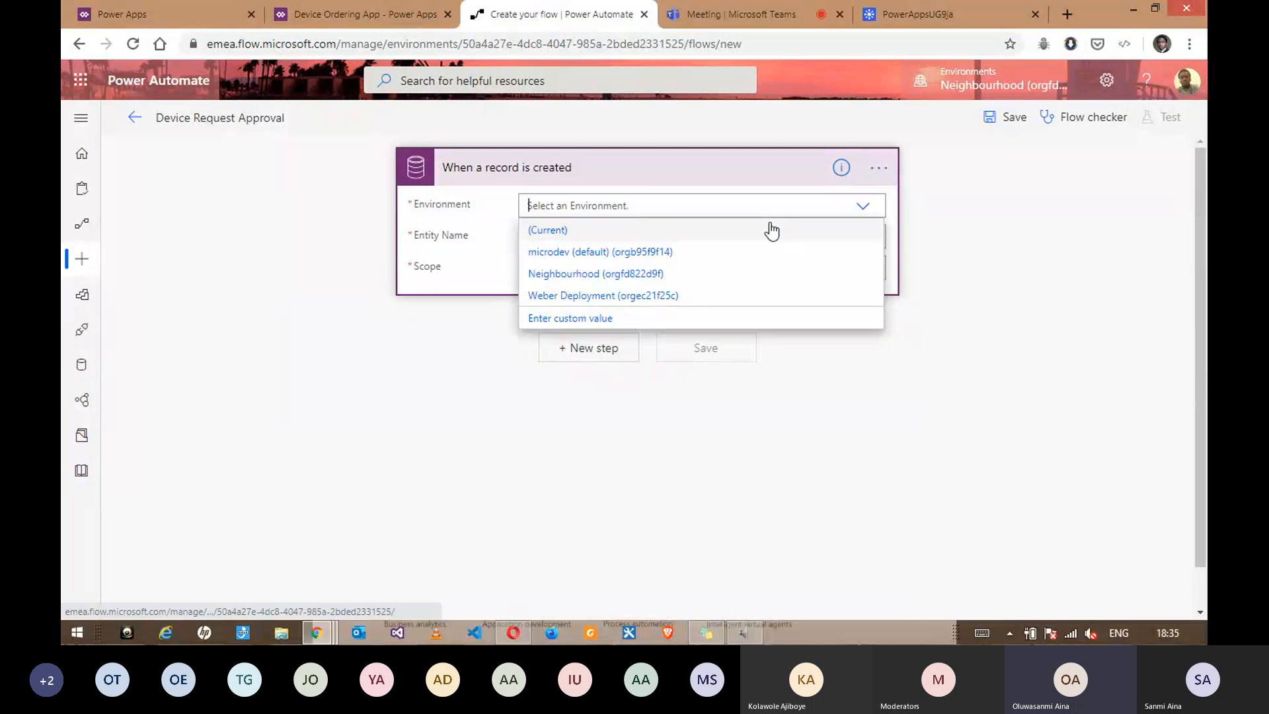
click(772, 231)
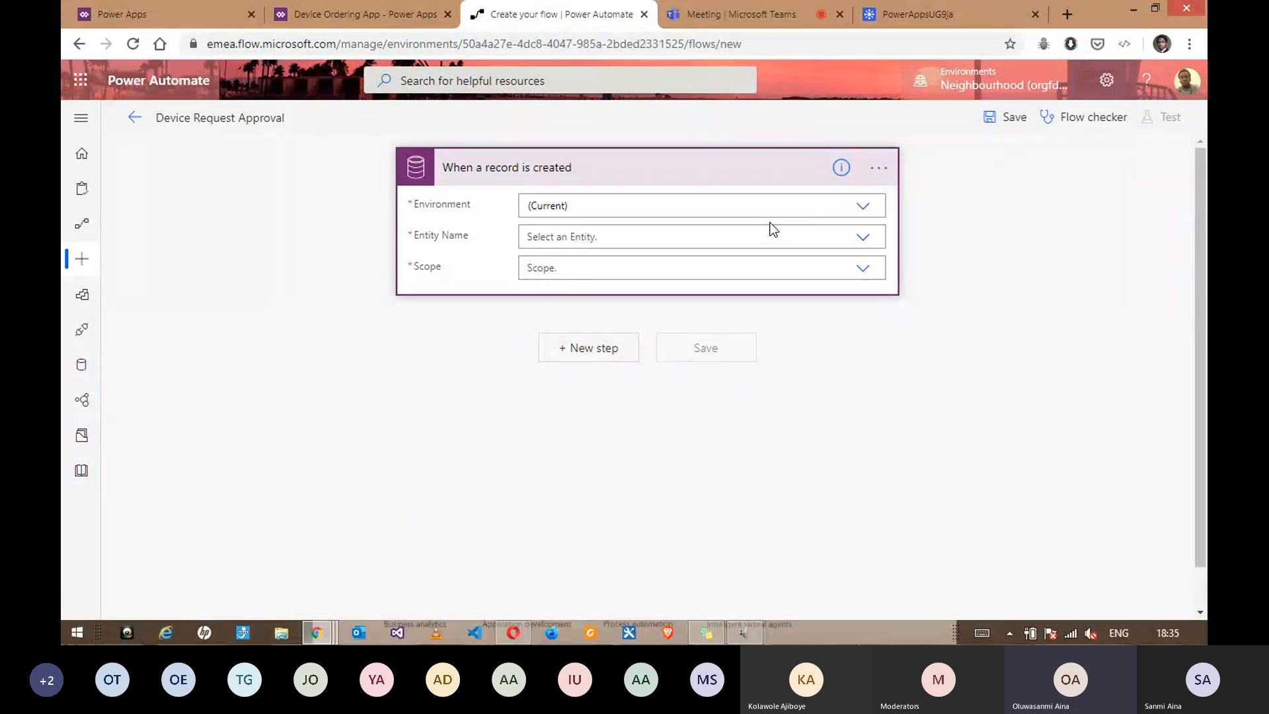
click(771, 212)
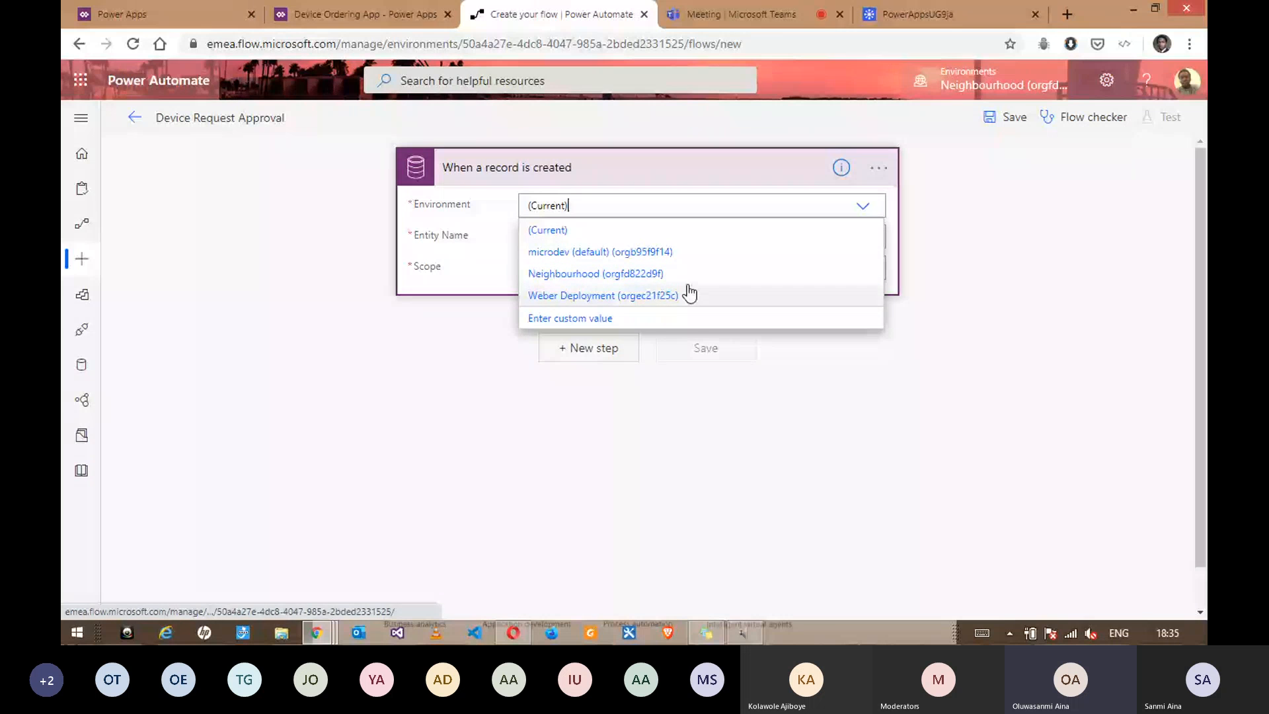
click(661, 242)
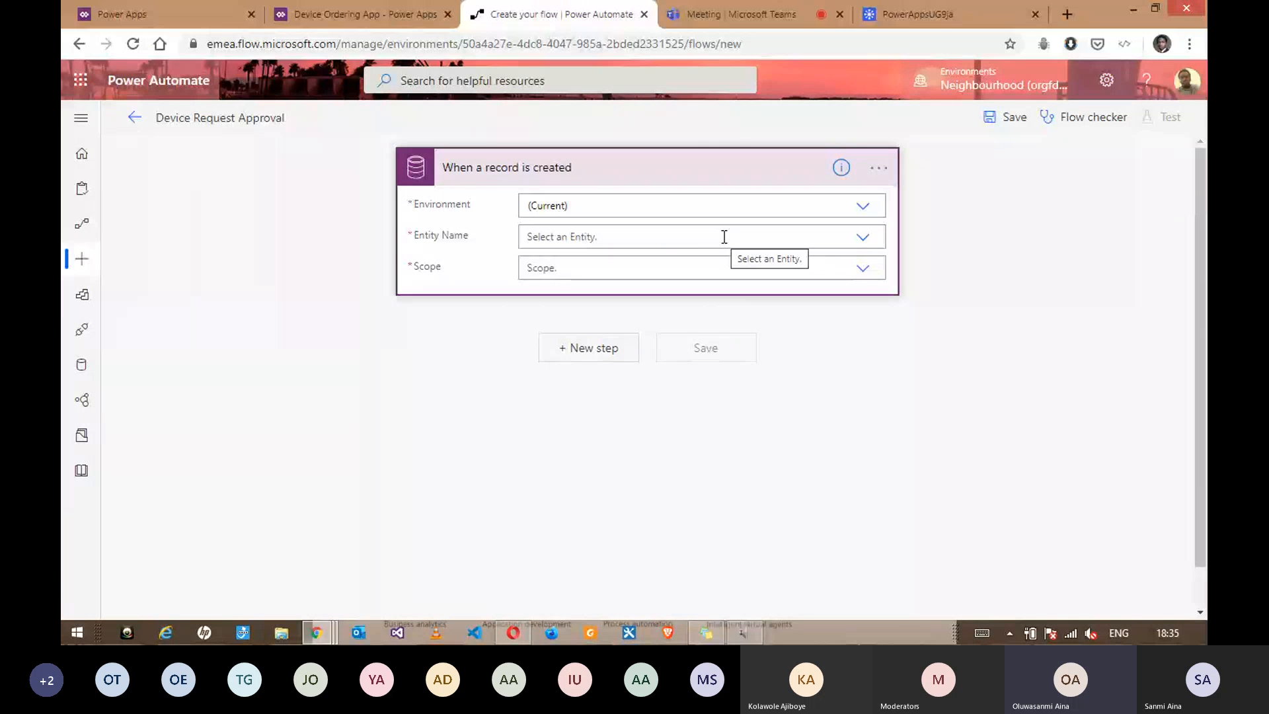
click(724, 236)
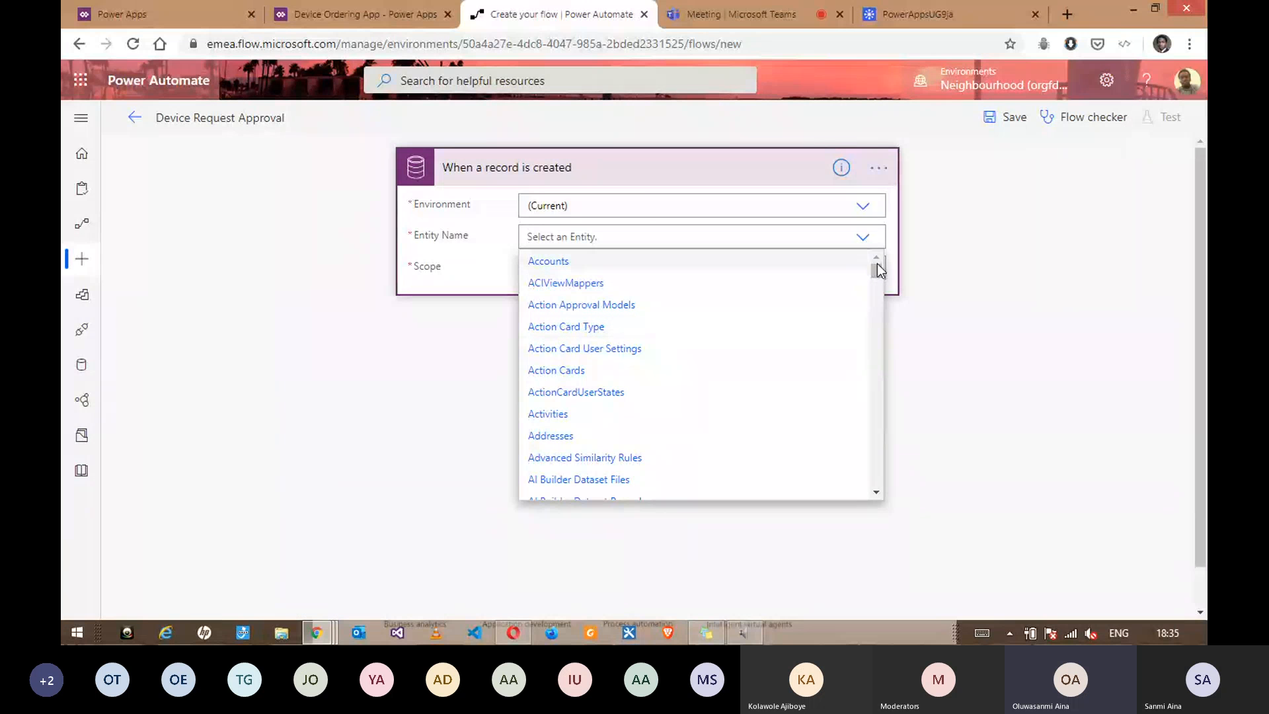
drag(876, 268, 882, 321)
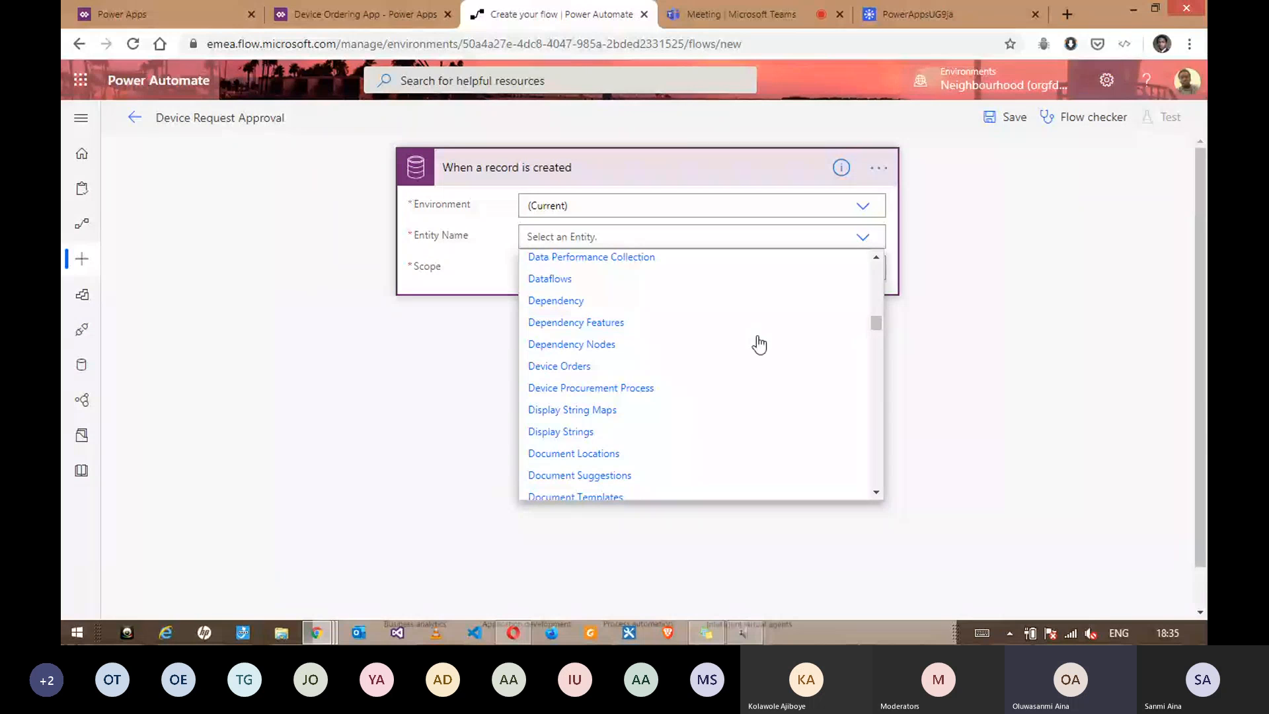
click(565, 367)
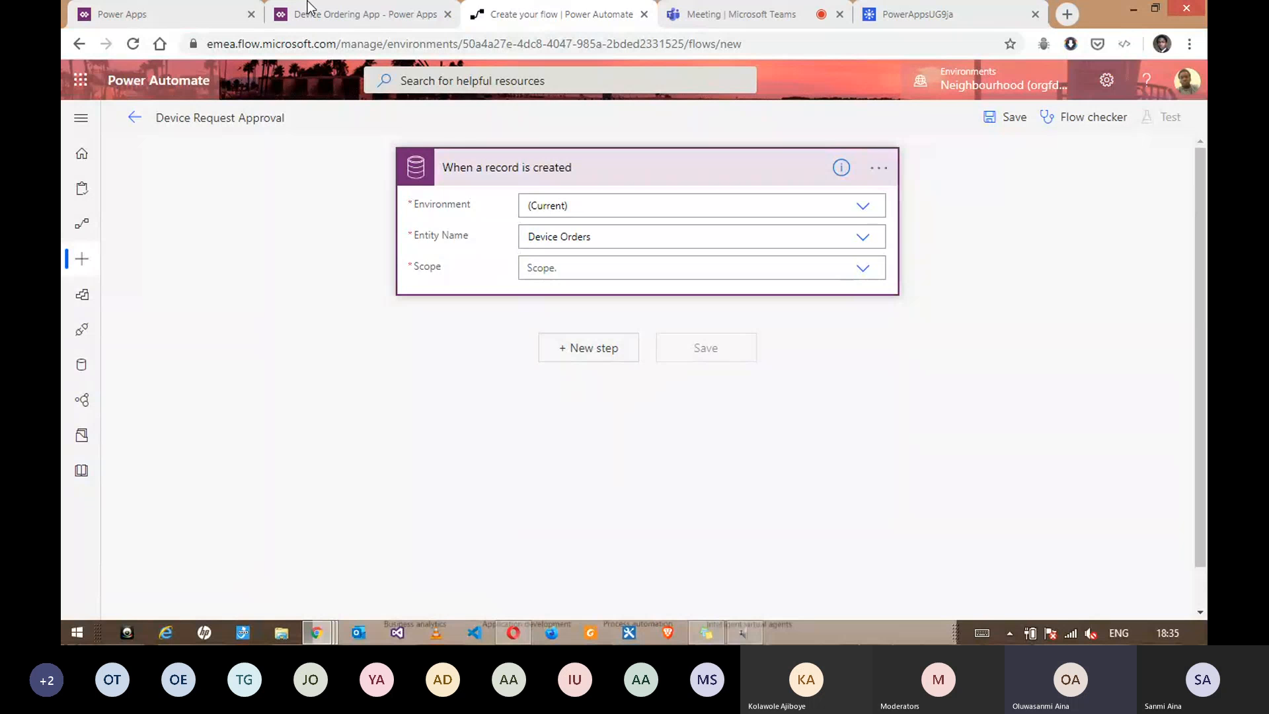
Step: Check the Device Order entity's data in Power Apps and set the trigger's scope to Organization
click(161, 5)
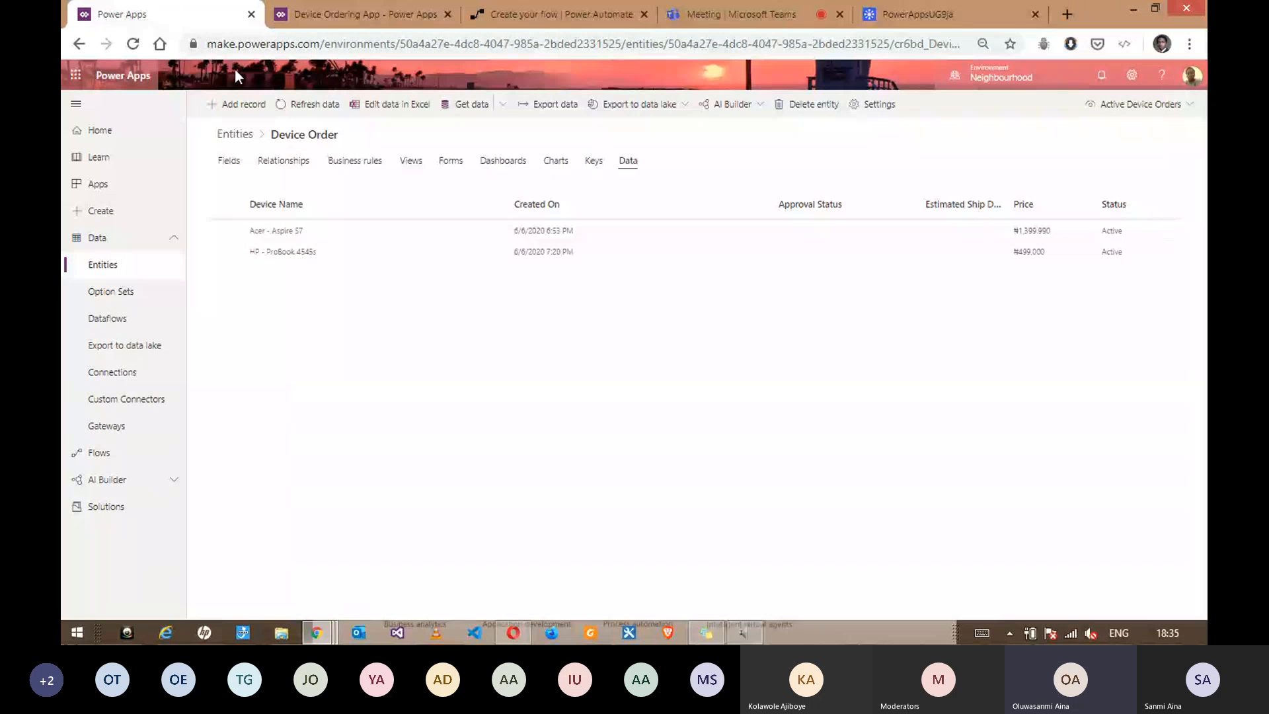
click(549, 7)
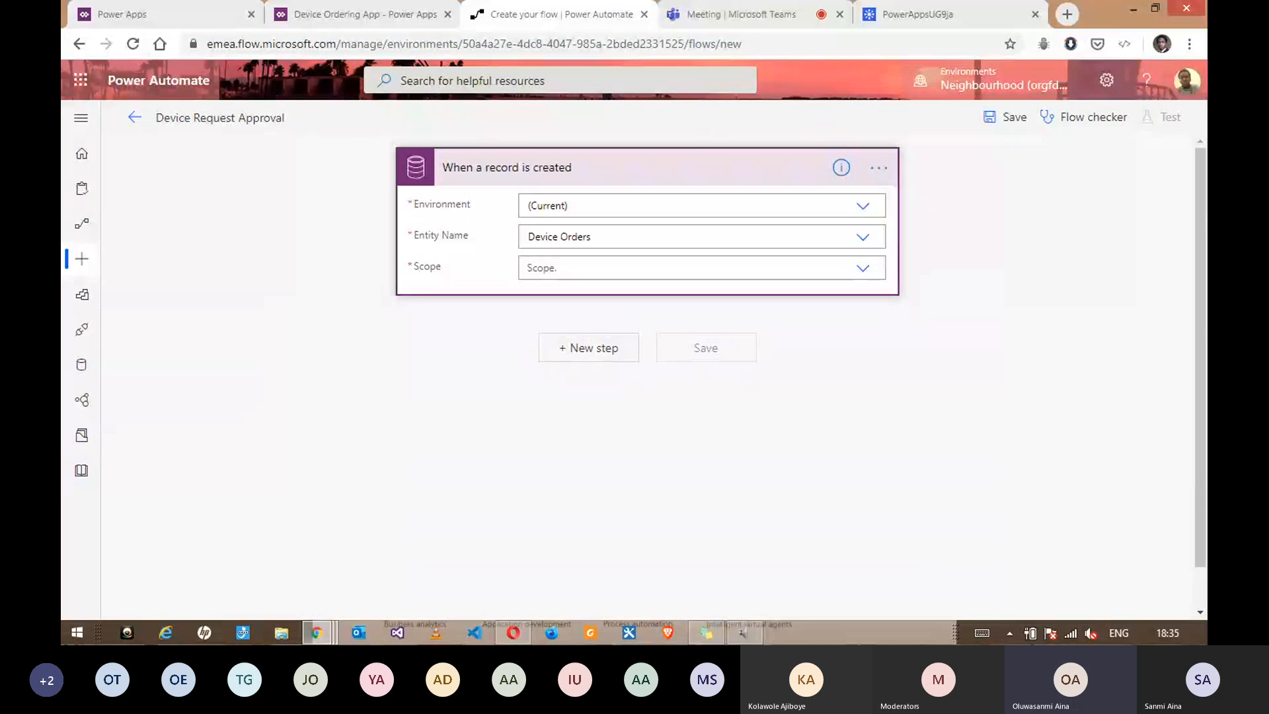
click(818, 268)
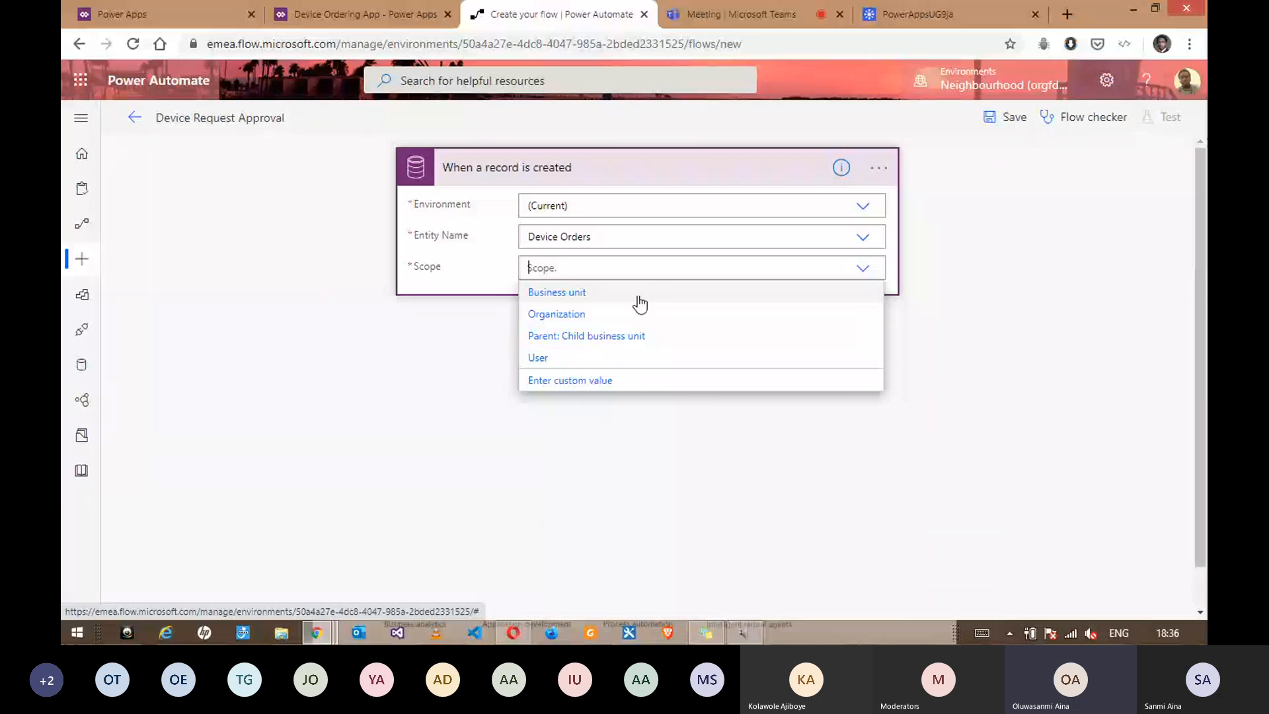
click(595, 314)
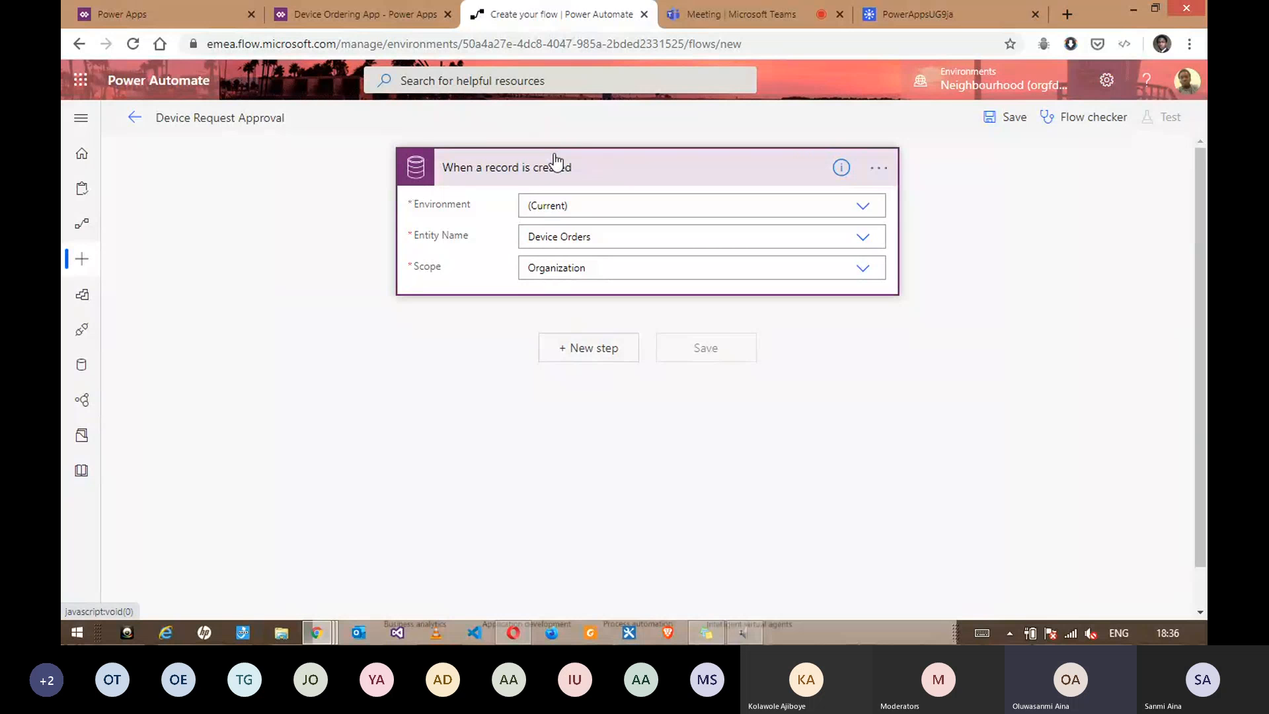
Step: Try to save the flow with only its trigger, and review the approval process diagram for the following stage
click(1013, 120)
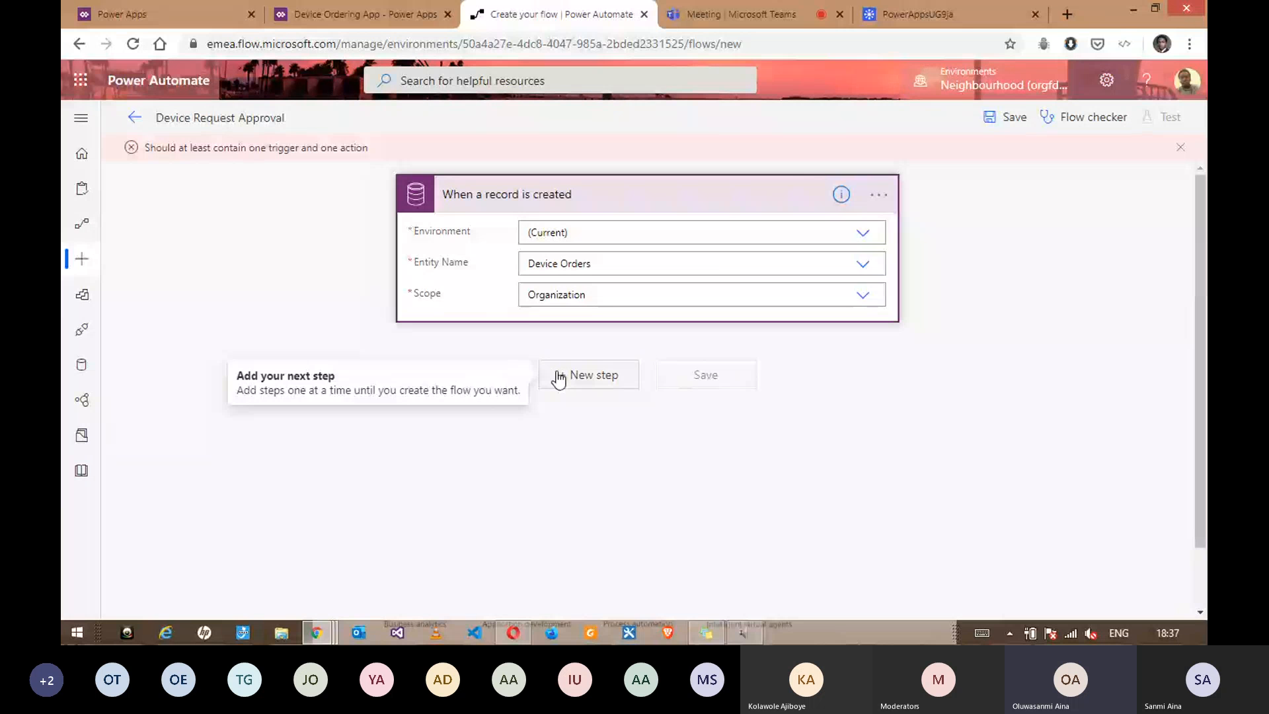
click(885, 9)
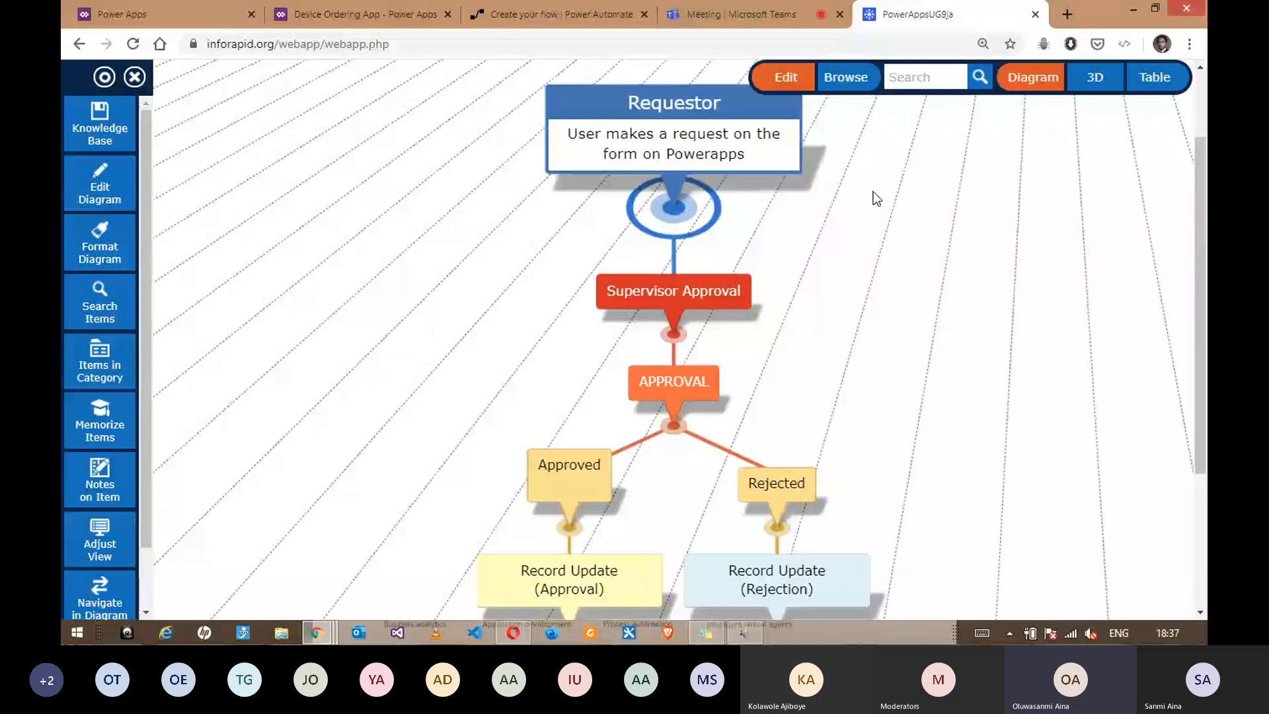
click(602, 11)
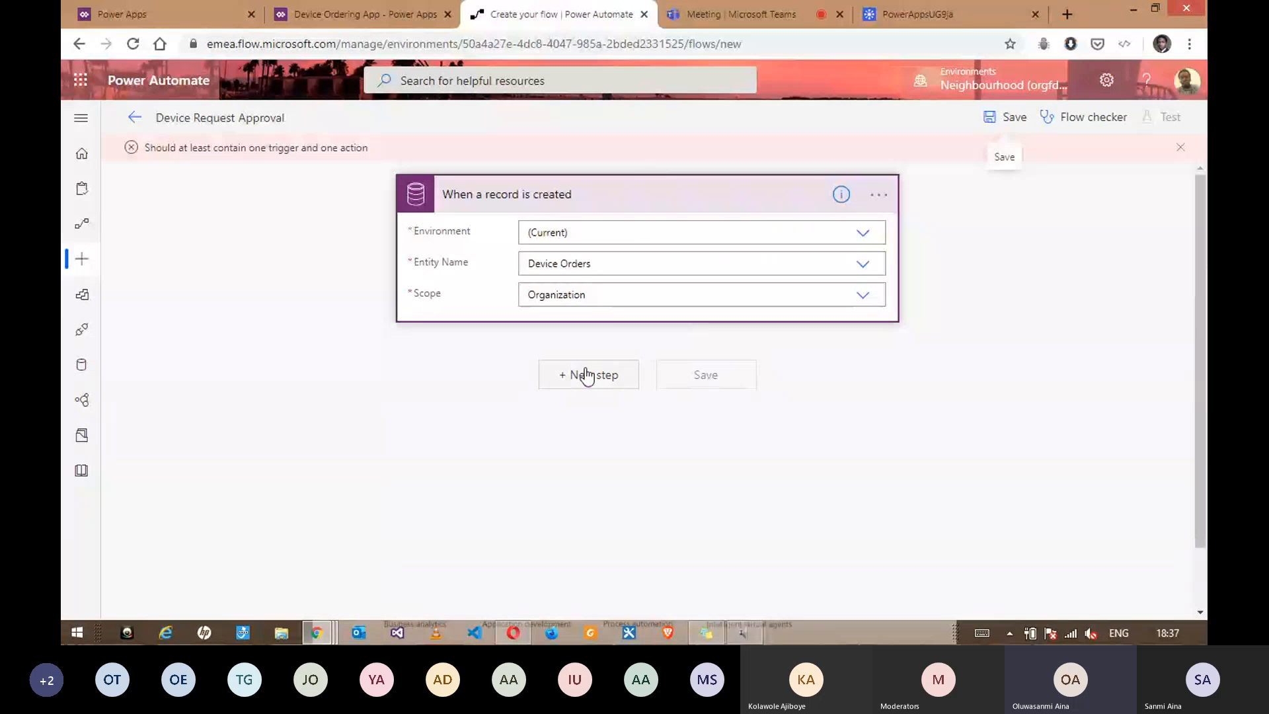
click(1179, 147)
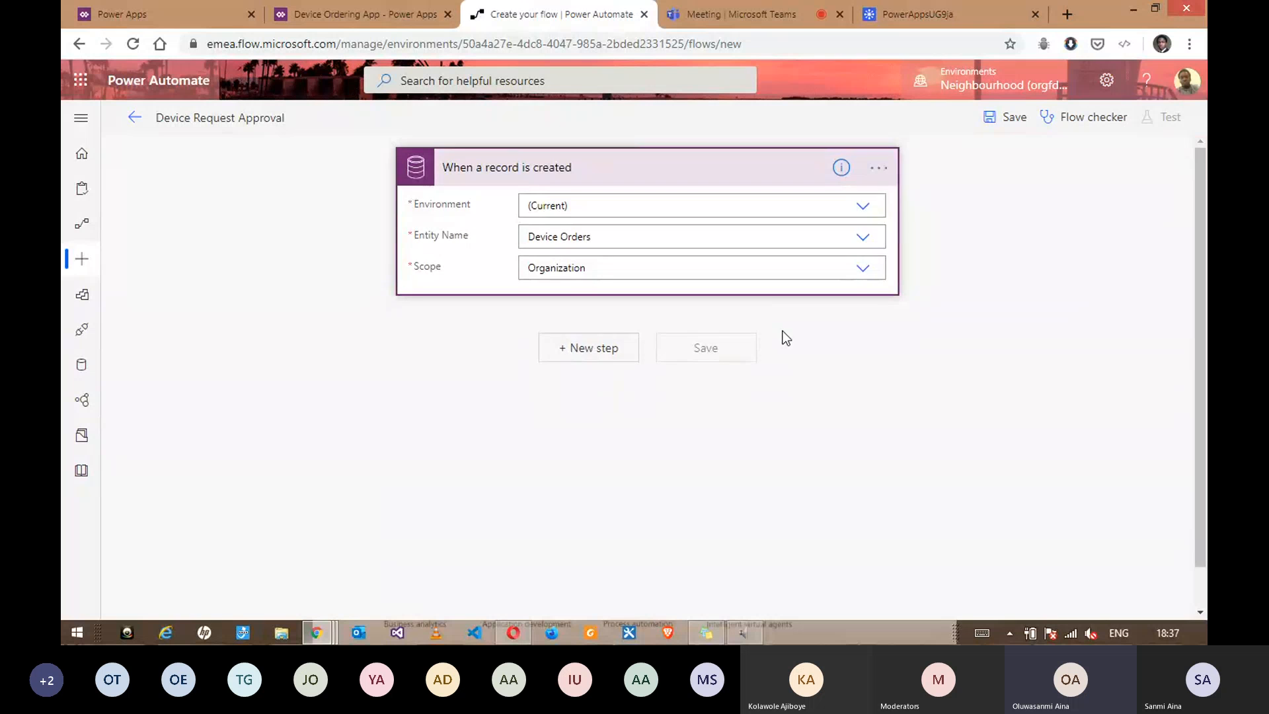
Step: Add the Office 365 Outlook action "Send an email (V2)" after the record-created trigger
click(609, 345)
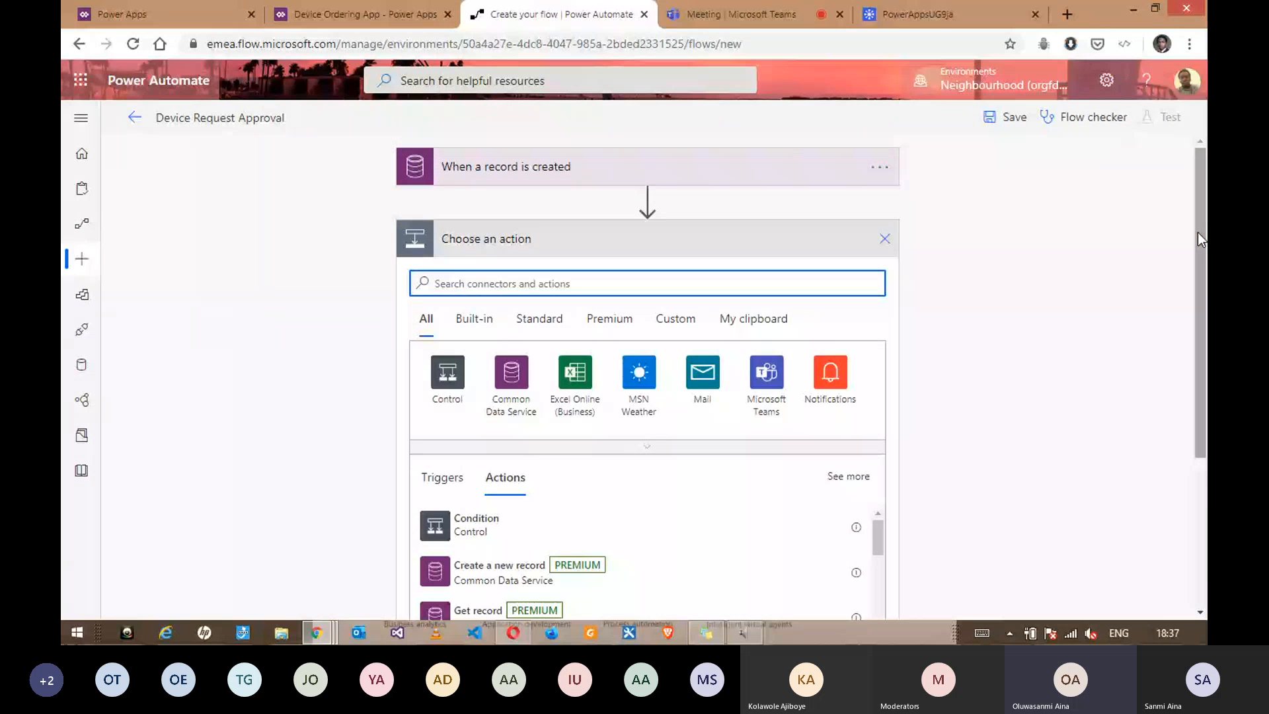
mouse_move(1197, 232)
mouse_down()
mouse_move(1197, 267)
mouse_move(1196, 252)
mouse_up()
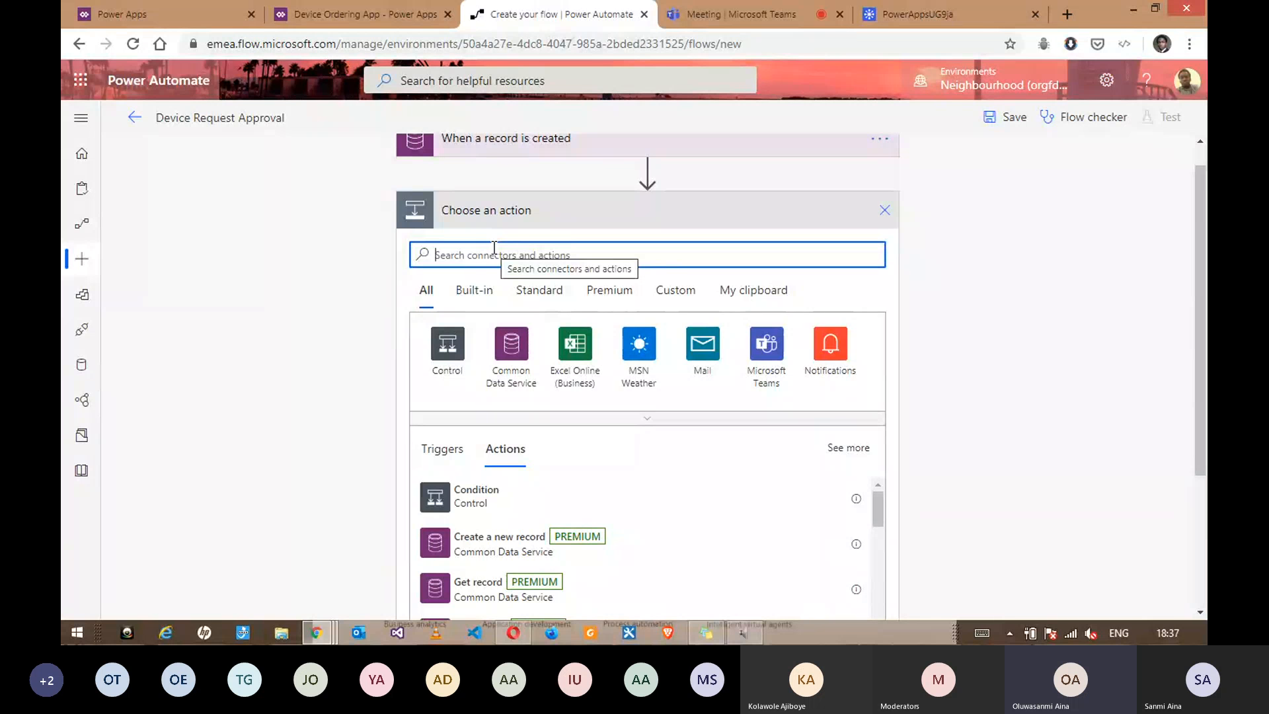
text(emai)
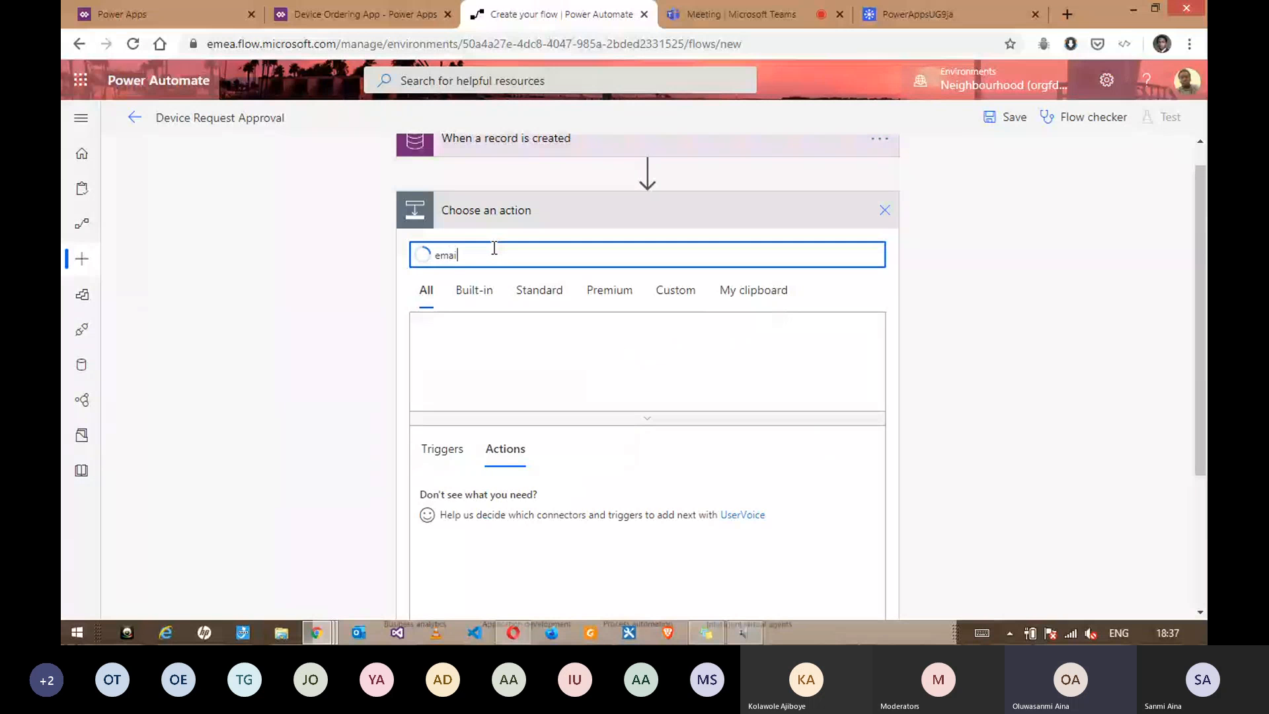
text(l)
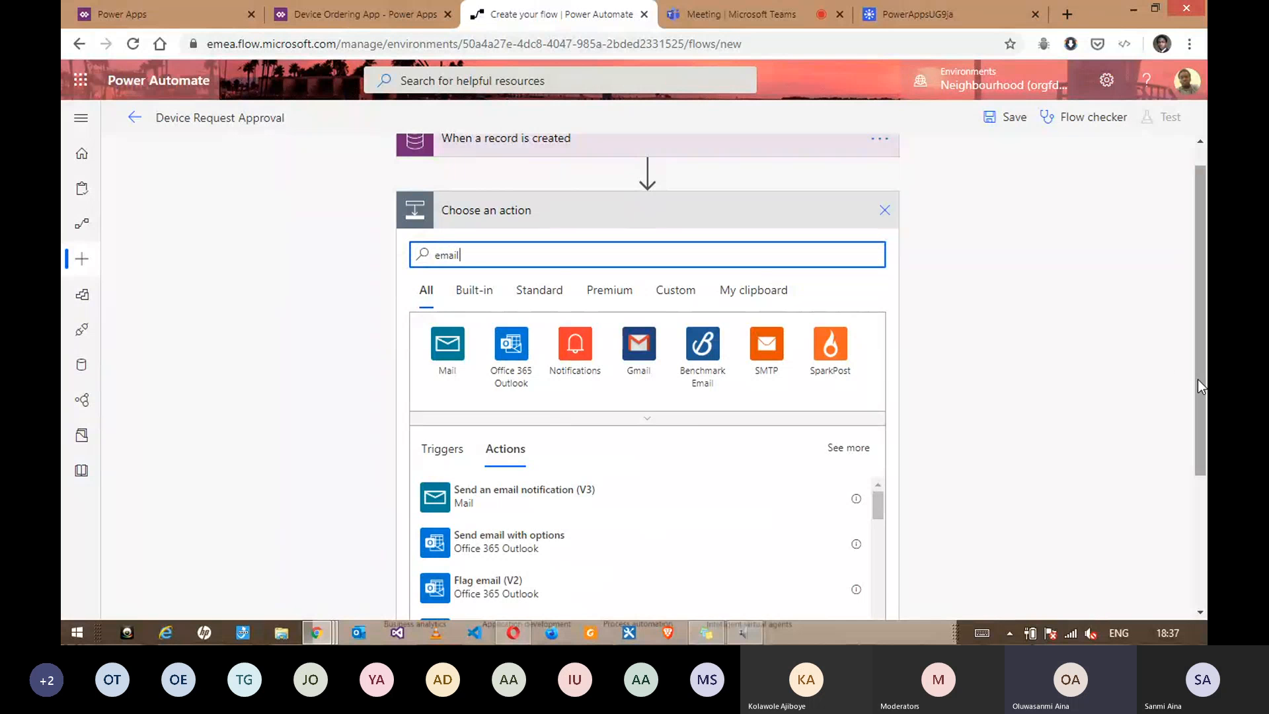
scroll(1197, 379, down, 2)
scroll(1197, 389, up, 2)
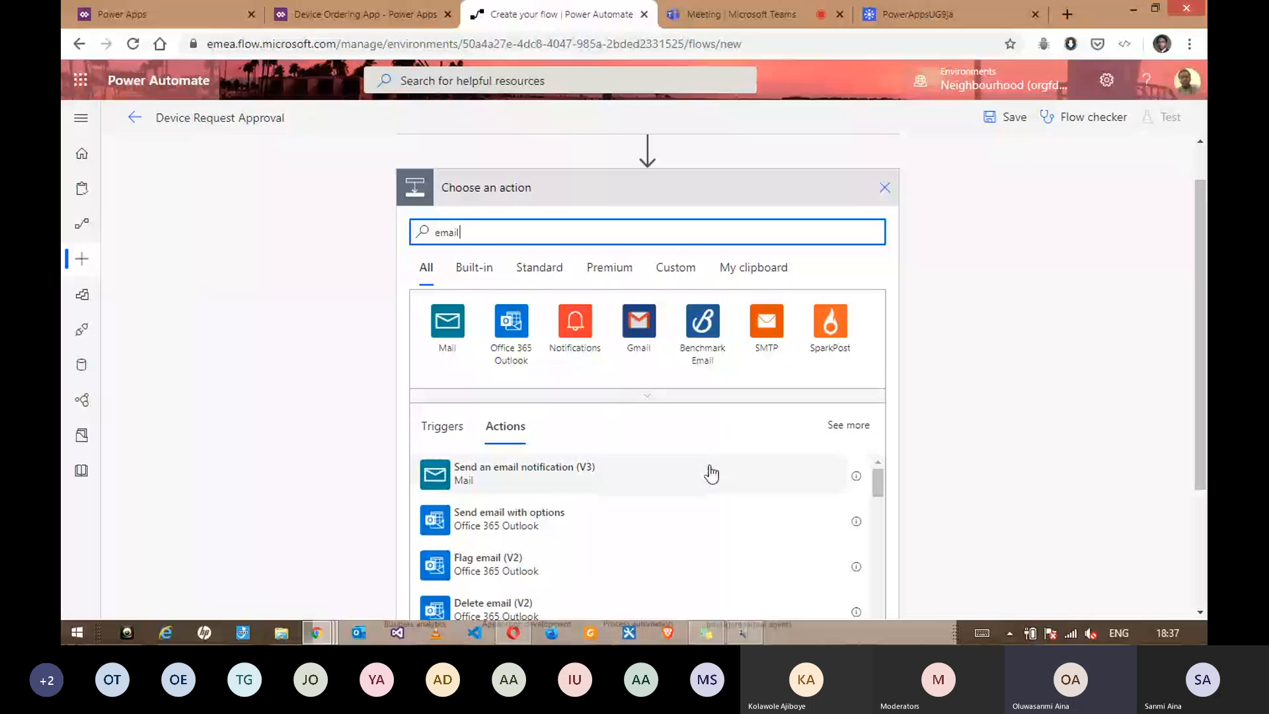
click(506, 319)
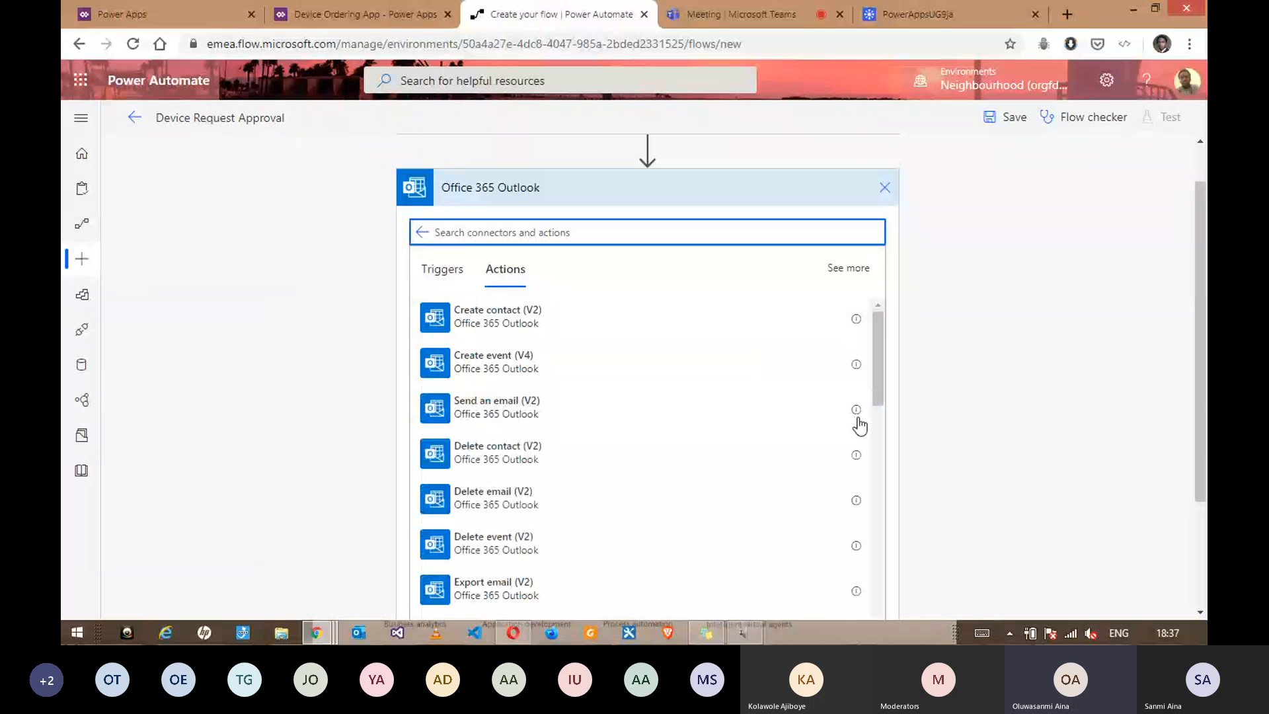
drag(879, 335, 872, 371)
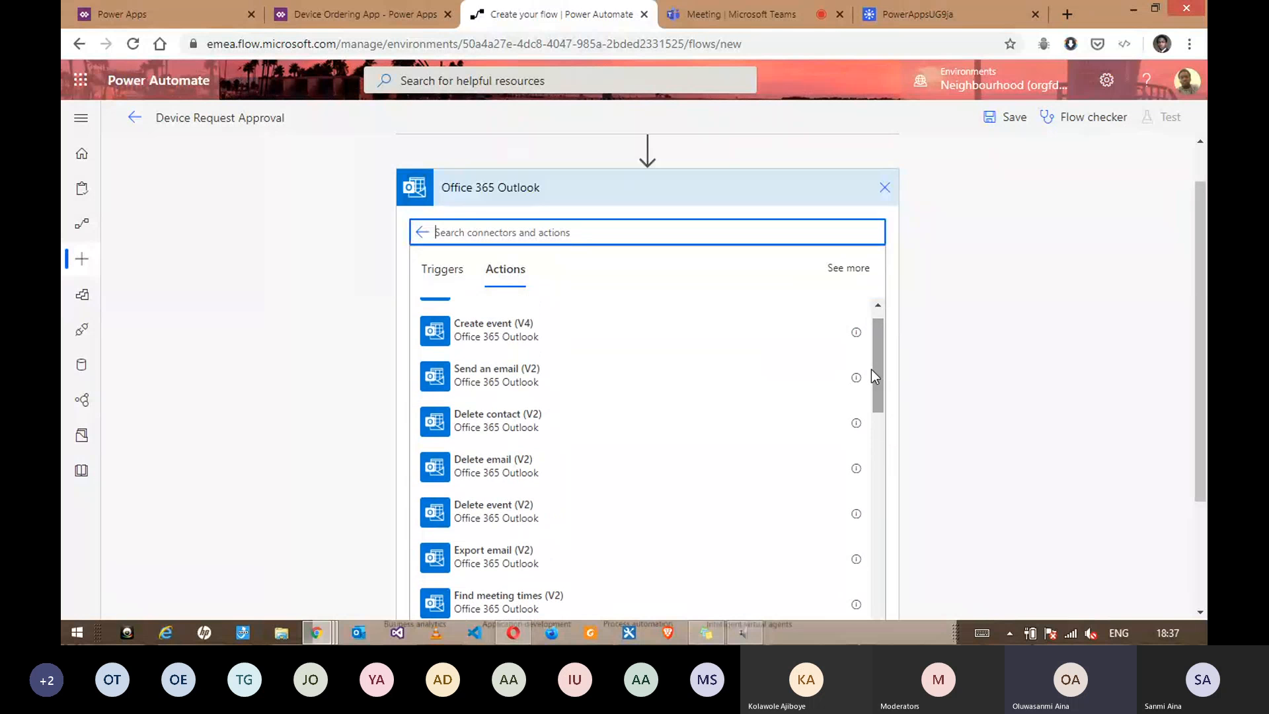
click(526, 372)
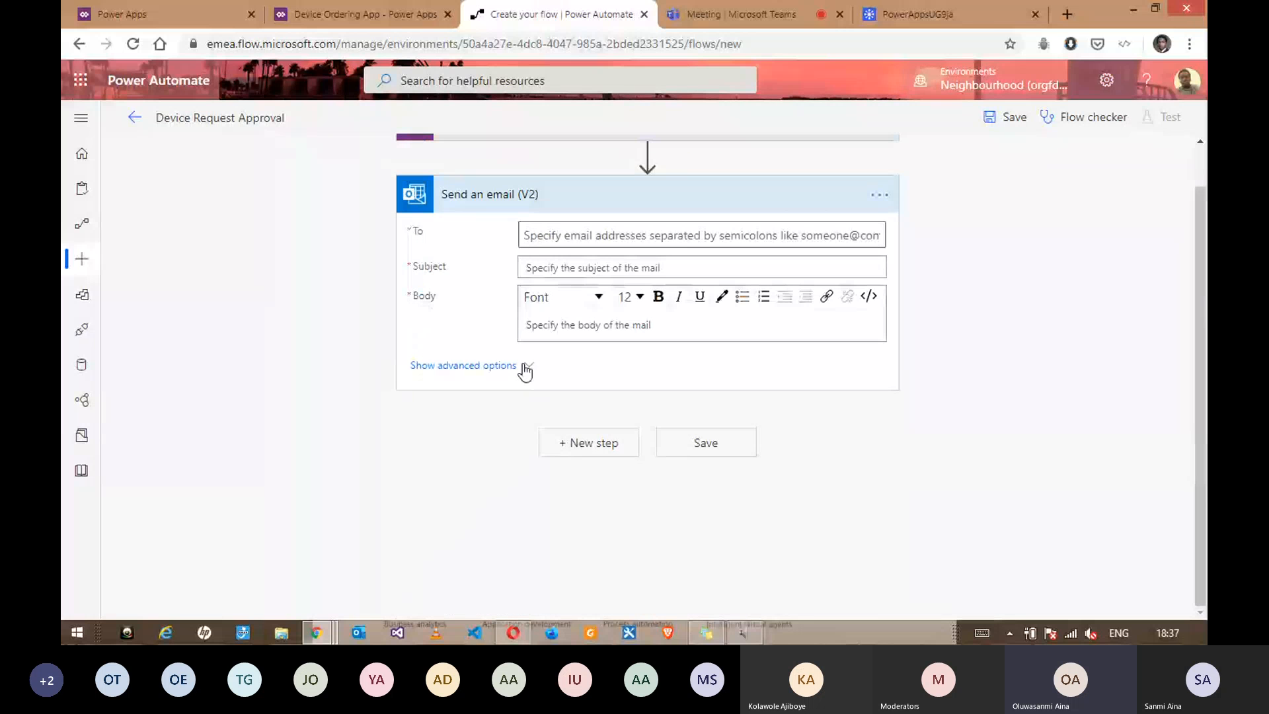
click(672, 235)
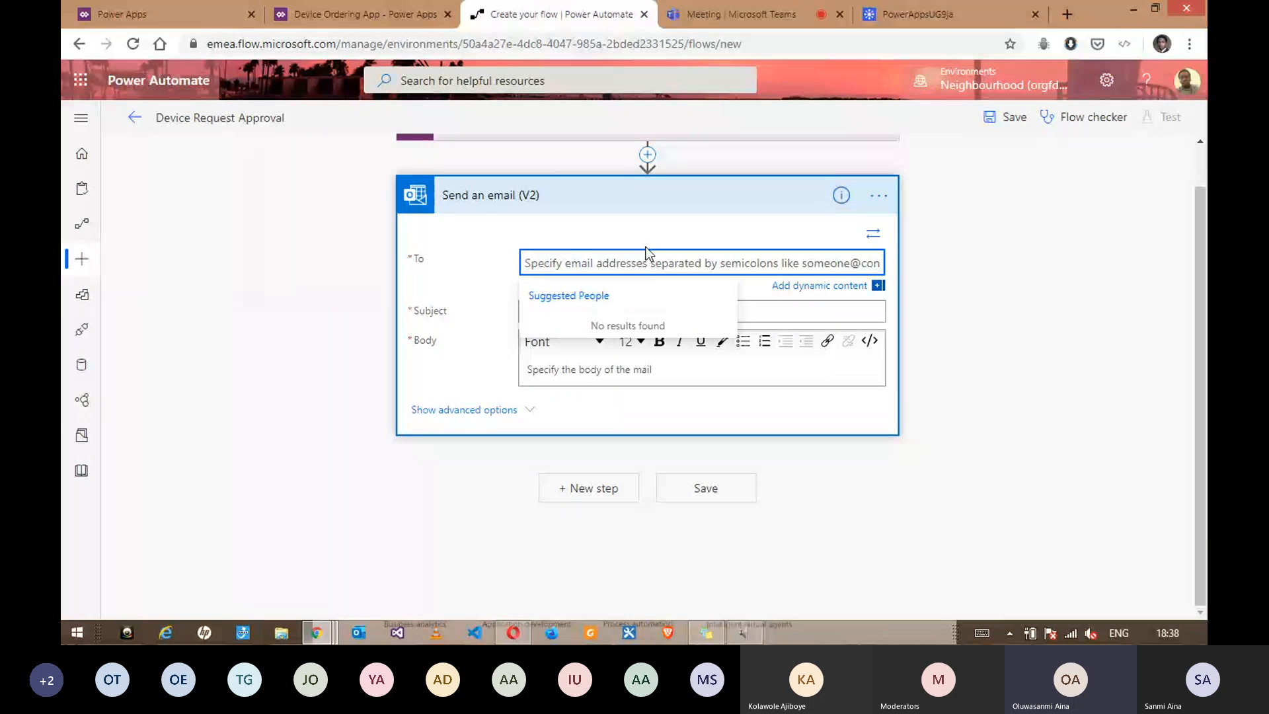
text(shin)
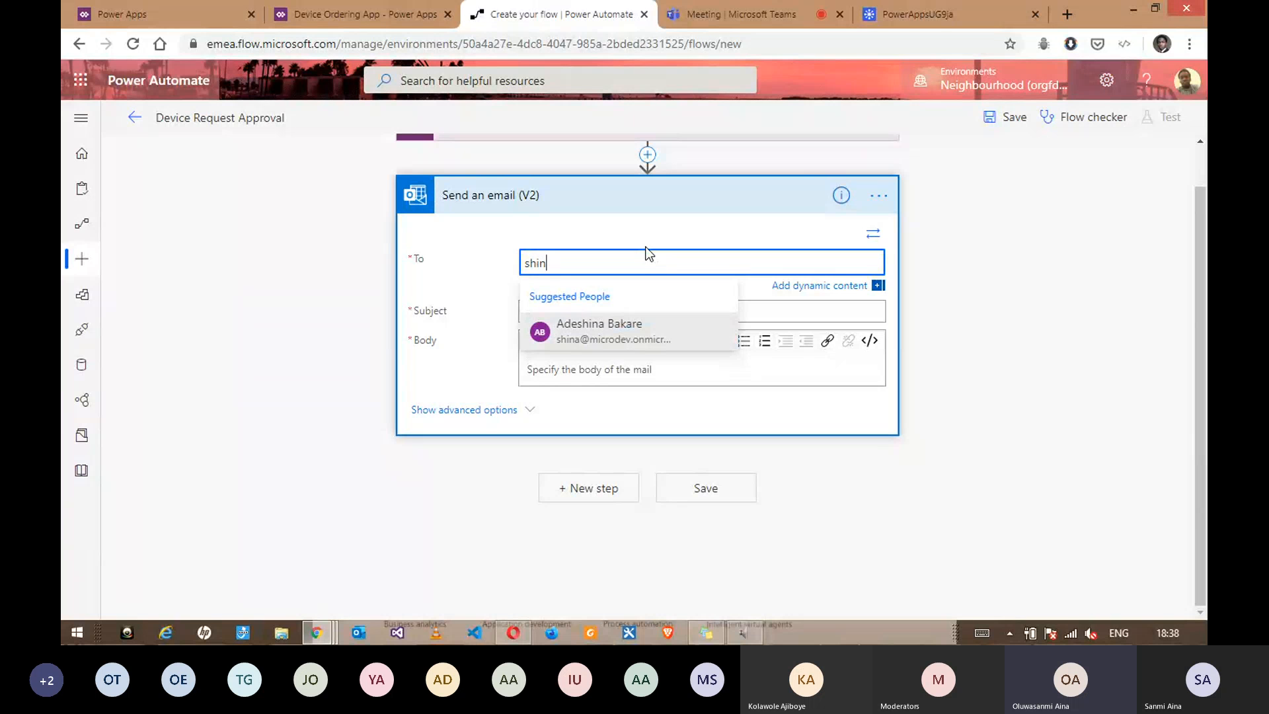
key(BackSpace)
key(BackSpace)
key(BackSpace)
key(BackSpace)
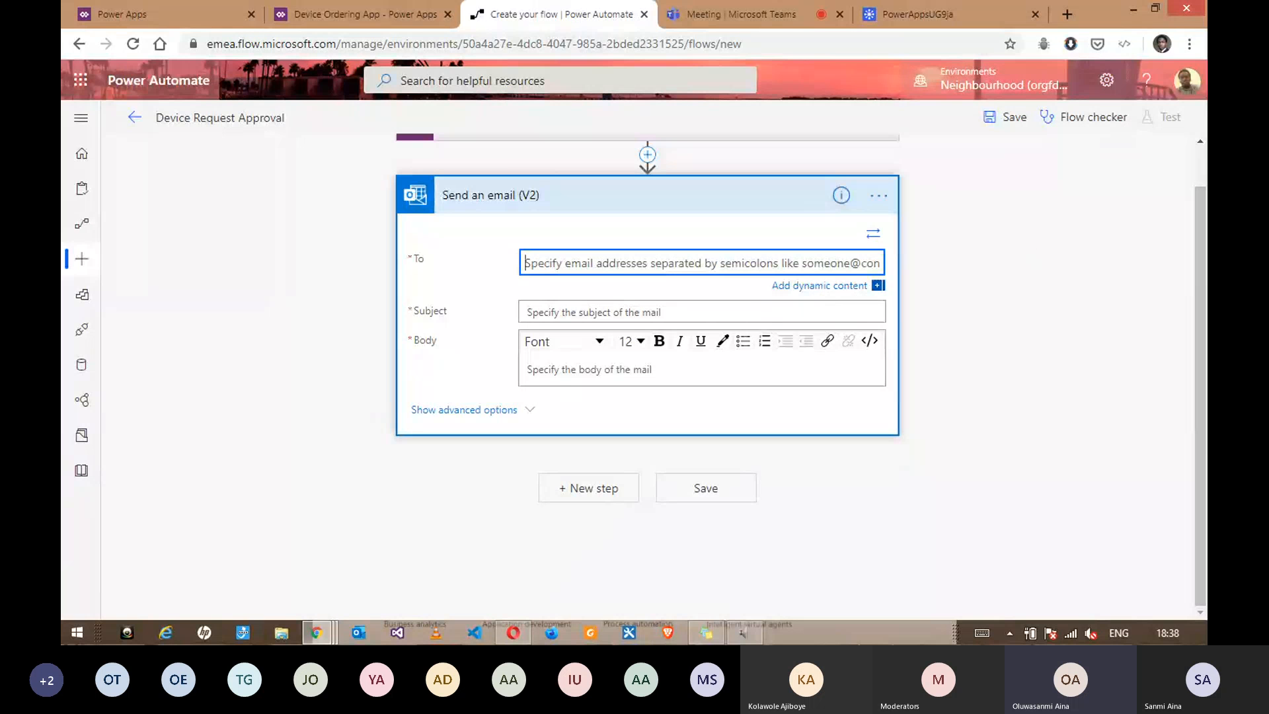
Step: Set the email's recipient to the dynamic content Requested By from the record-created trigger
scroll(1199, 282, up, 1)
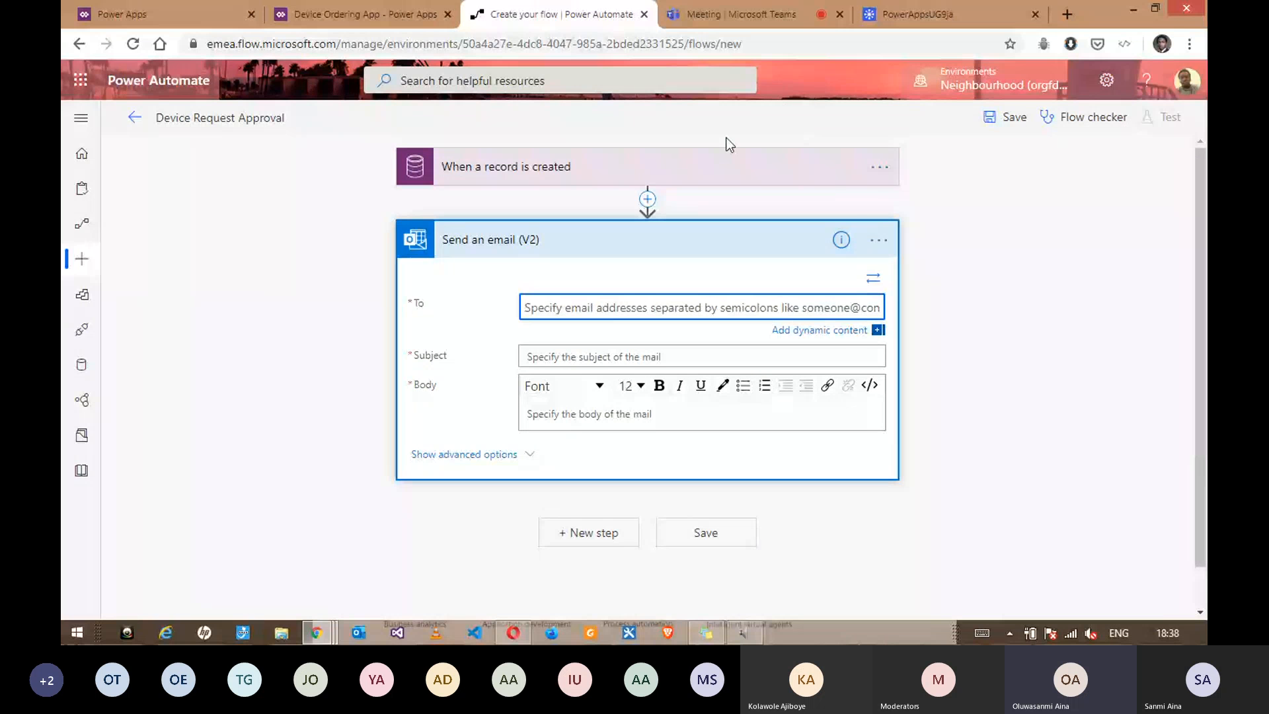
click(837, 334)
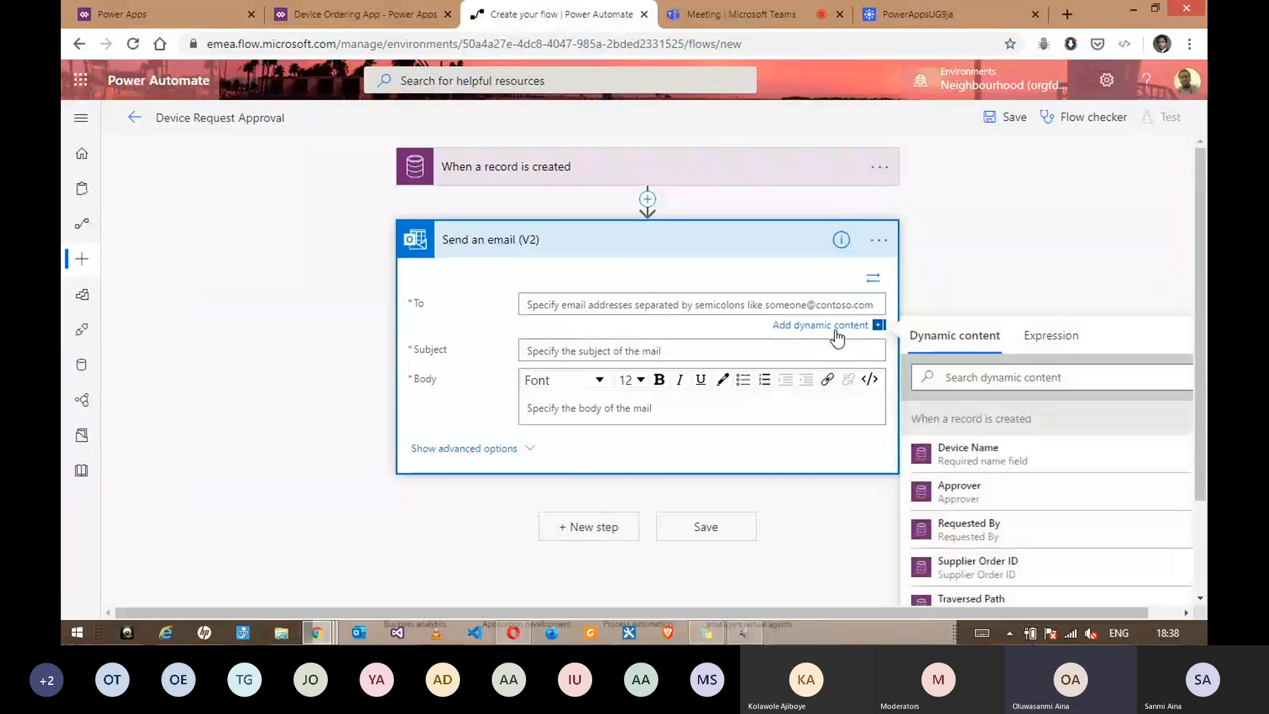
drag(815, 608, 913, 620)
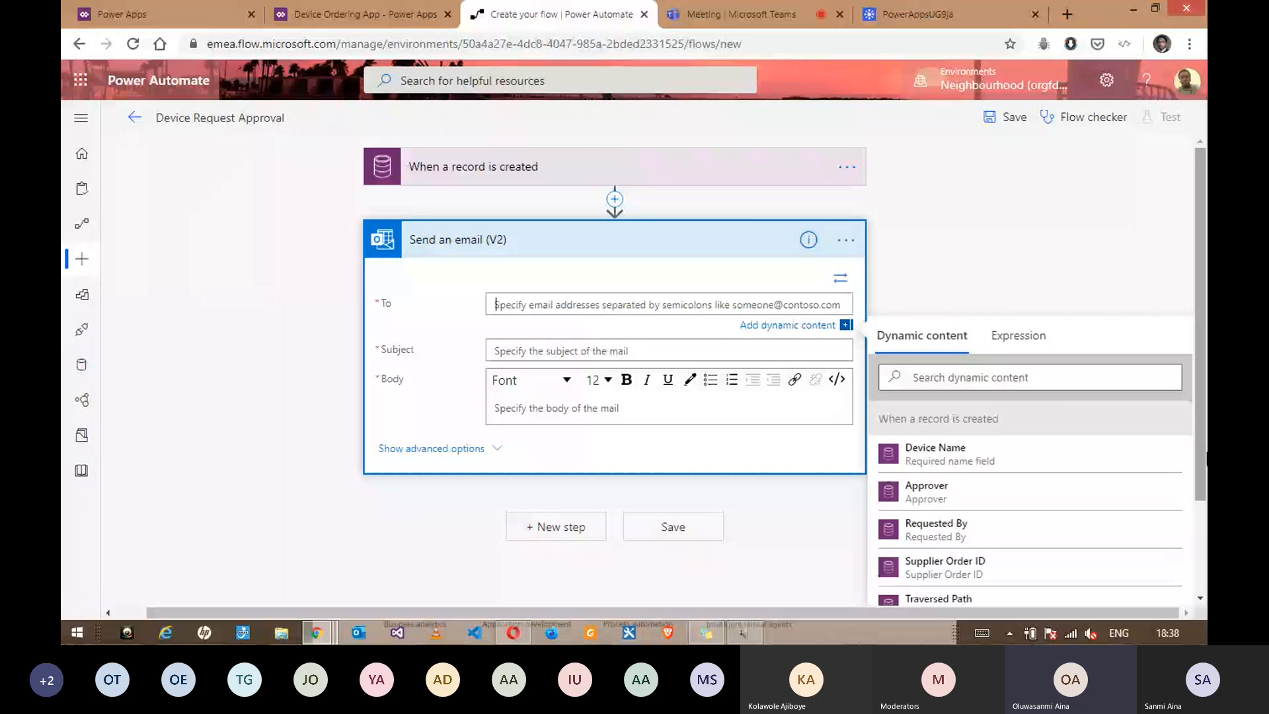
scroll(1205, 456, down, 1)
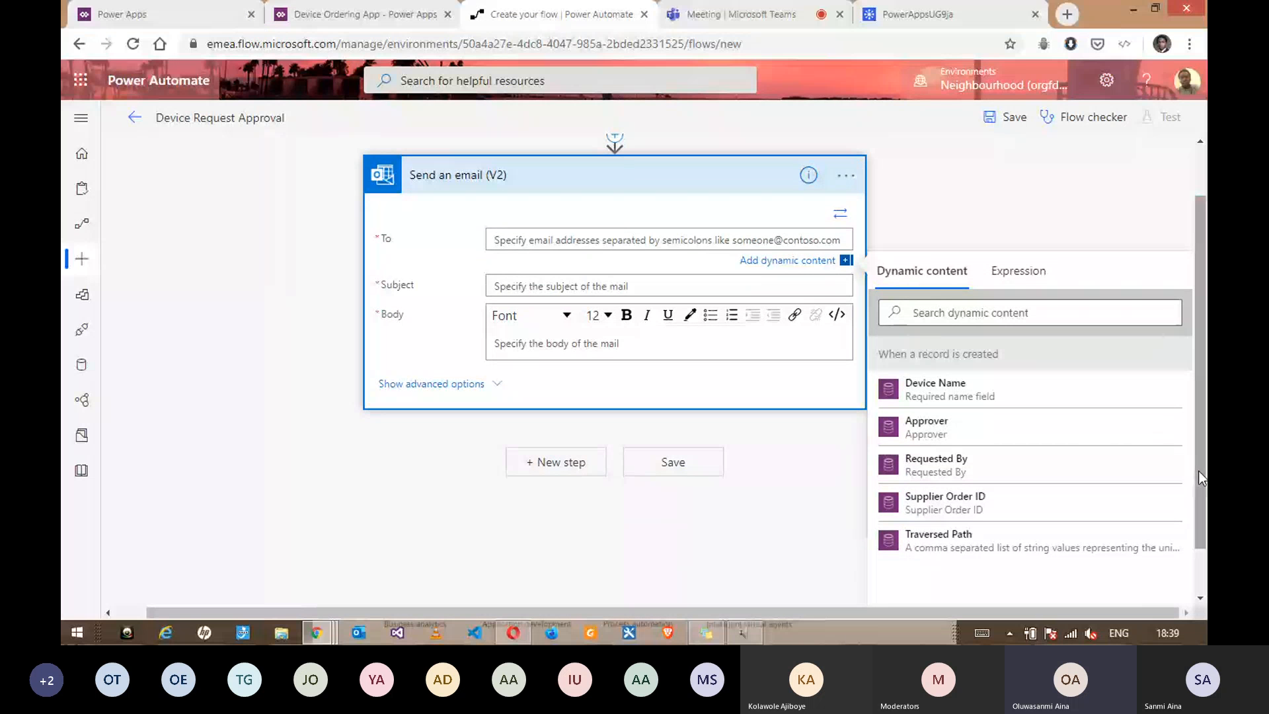
scroll(1198, 471, up, 1)
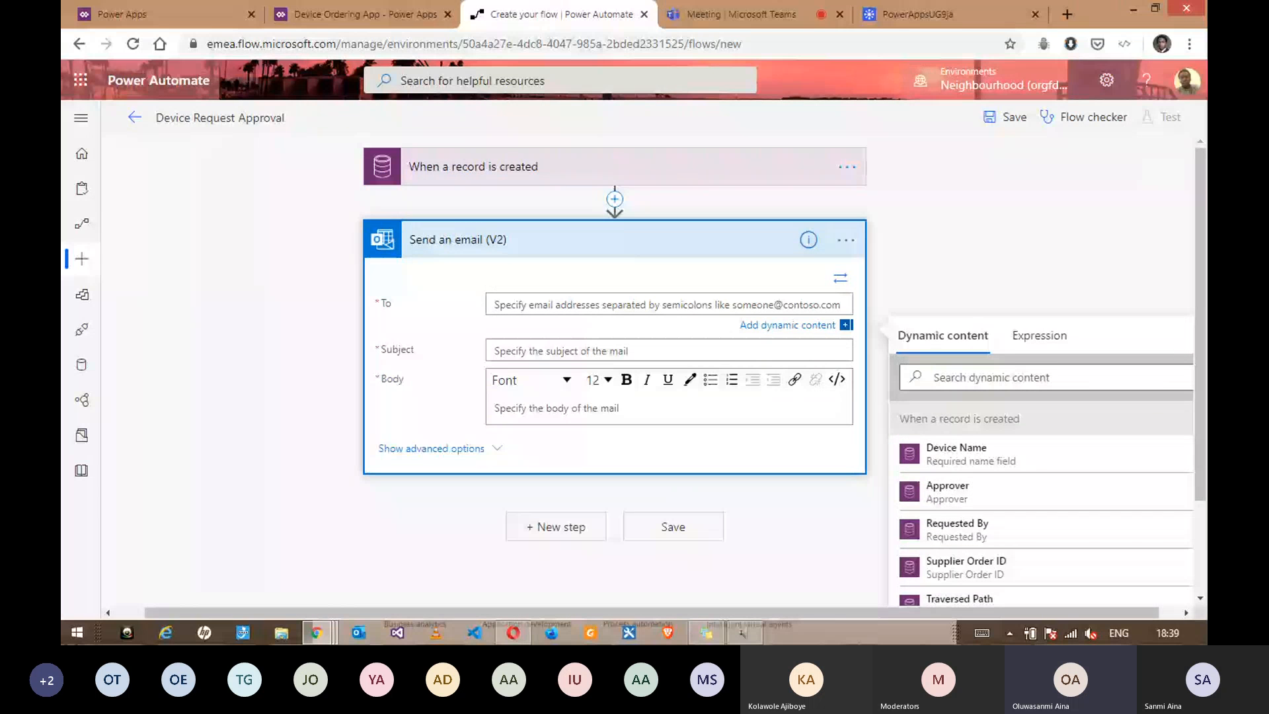
scroll(1199, 471, down, 1)
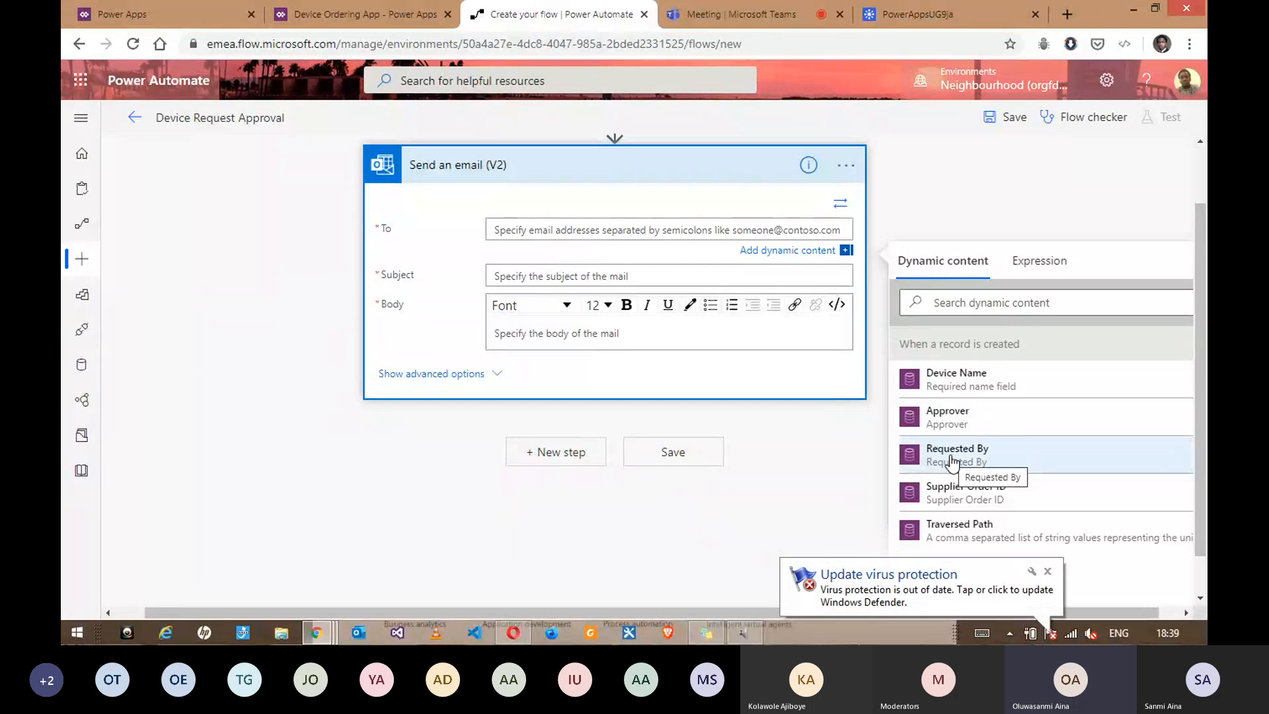
click(951, 463)
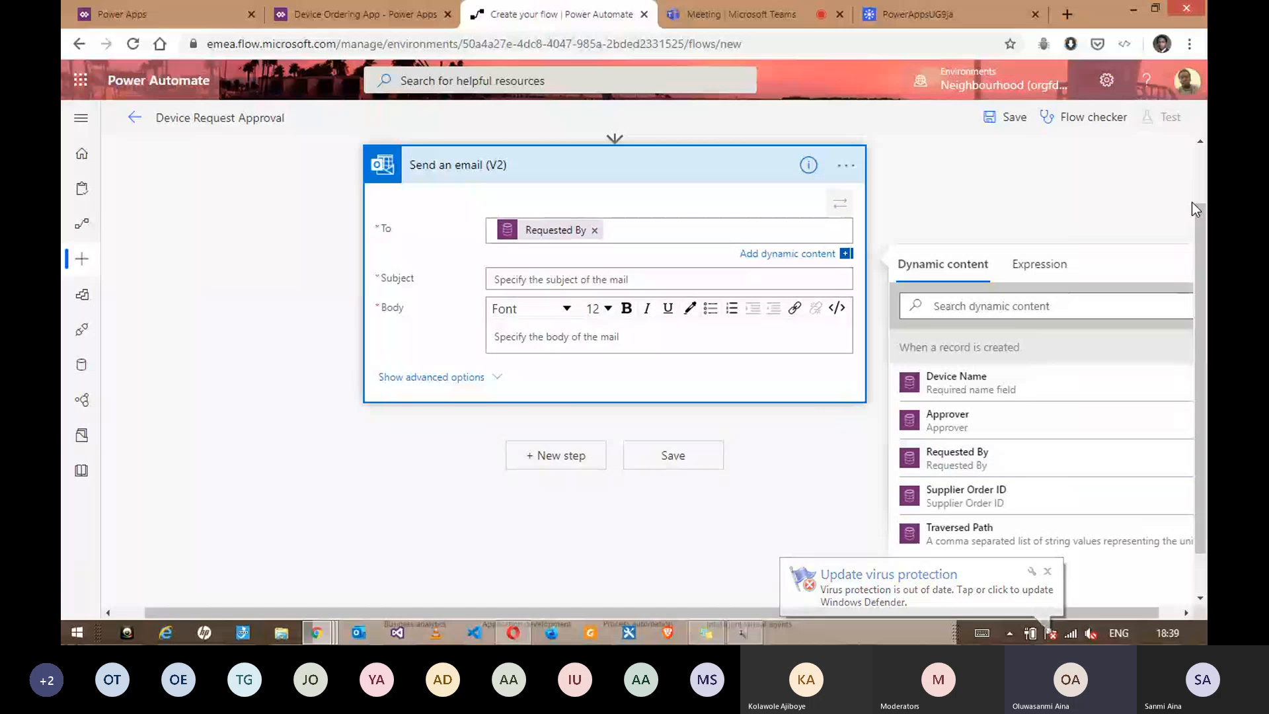
Step: Set the email's subject to "REQUEST RECEIVED"
click(545, 285)
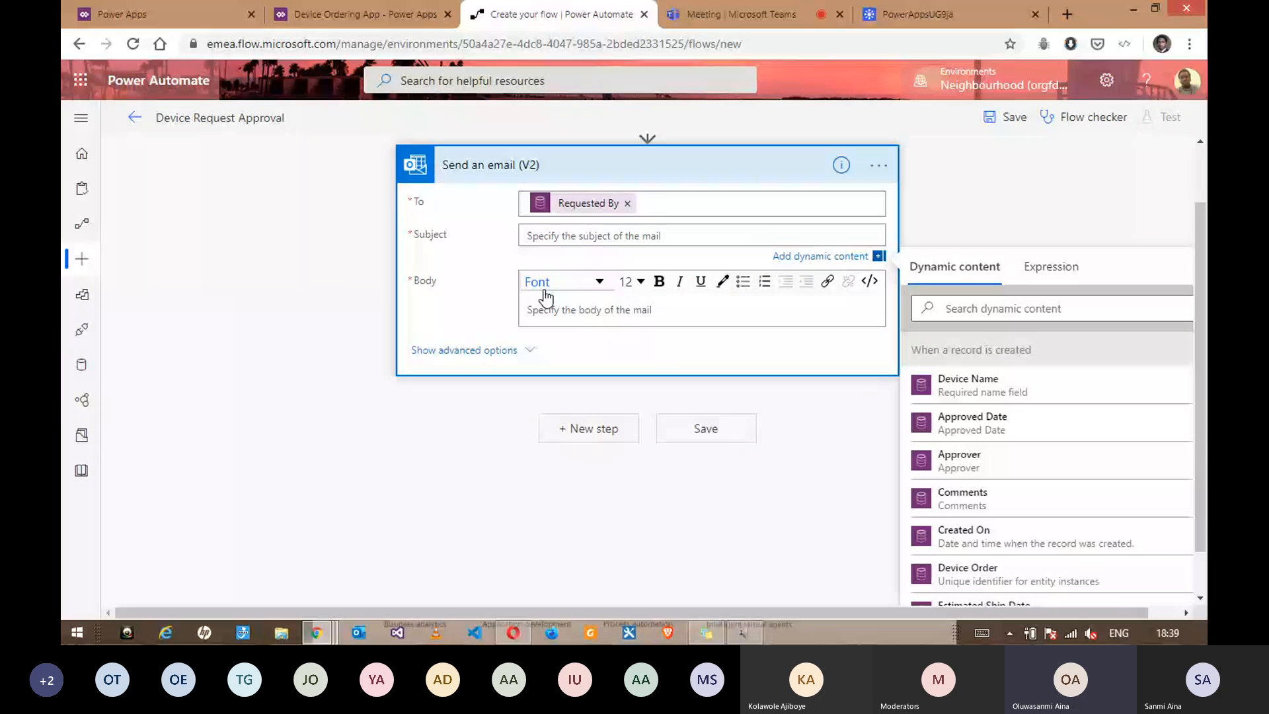
text(REQUR)
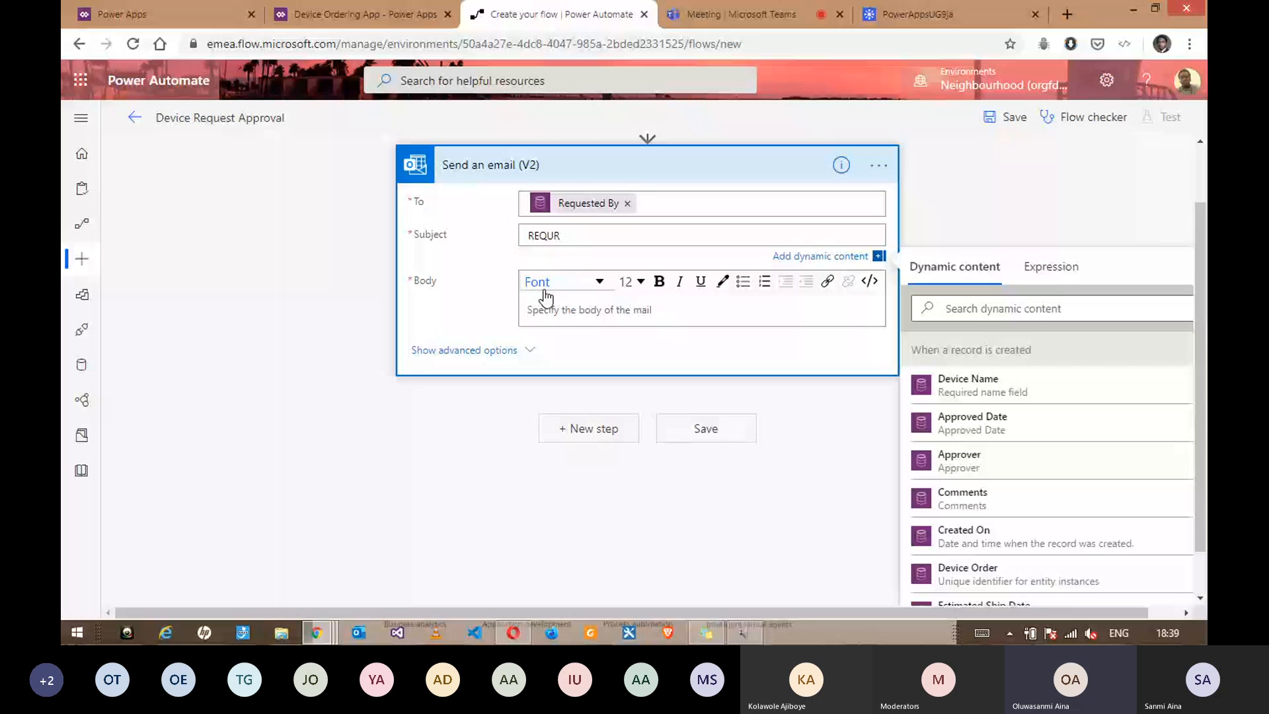
key(BackSpace)
text(EST RECEIVED)
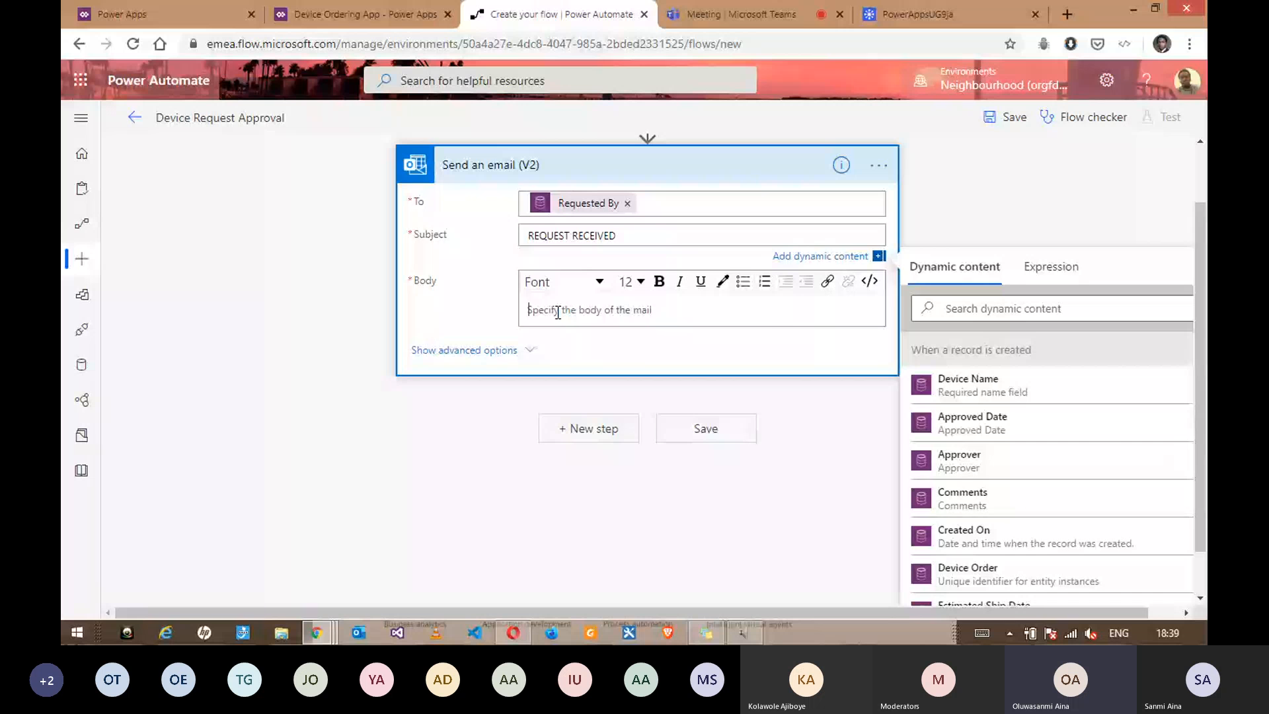
Step: Begin the email body with the greeting "Dear", the Requested By dynamic content and a comma, followed by a new paragraph
click(553, 308)
text(Dear)
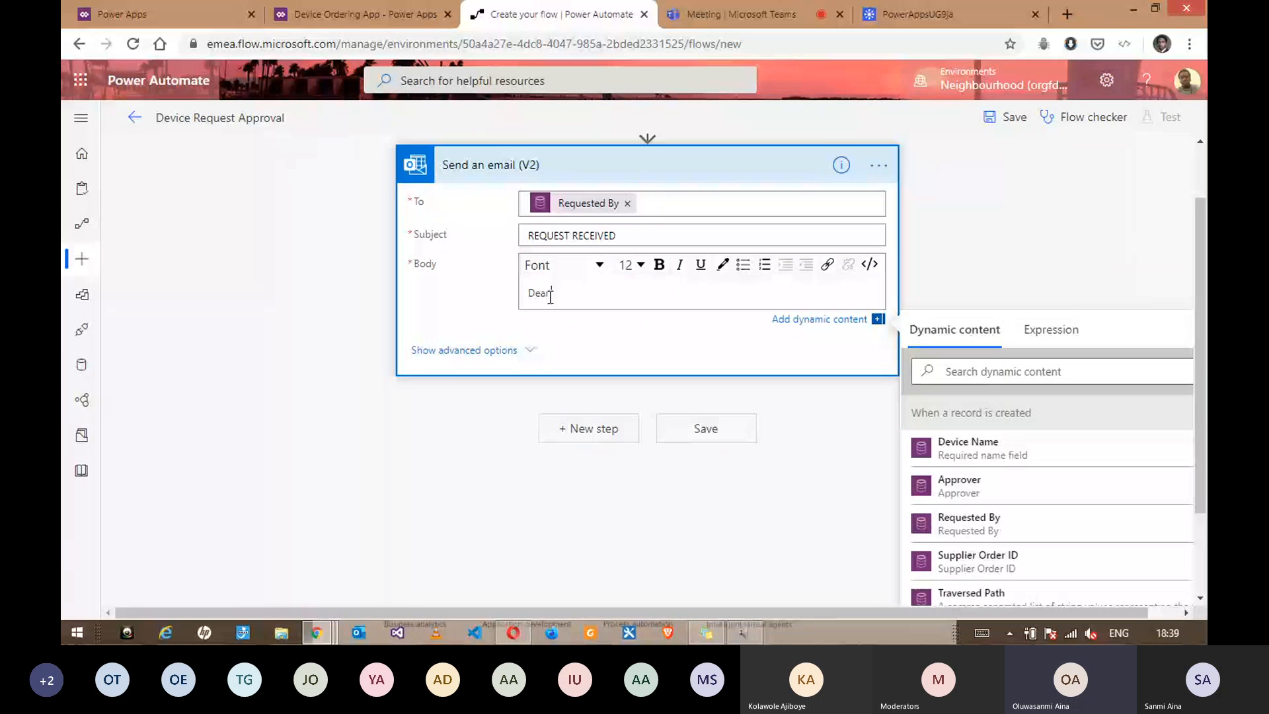
click(994, 524)
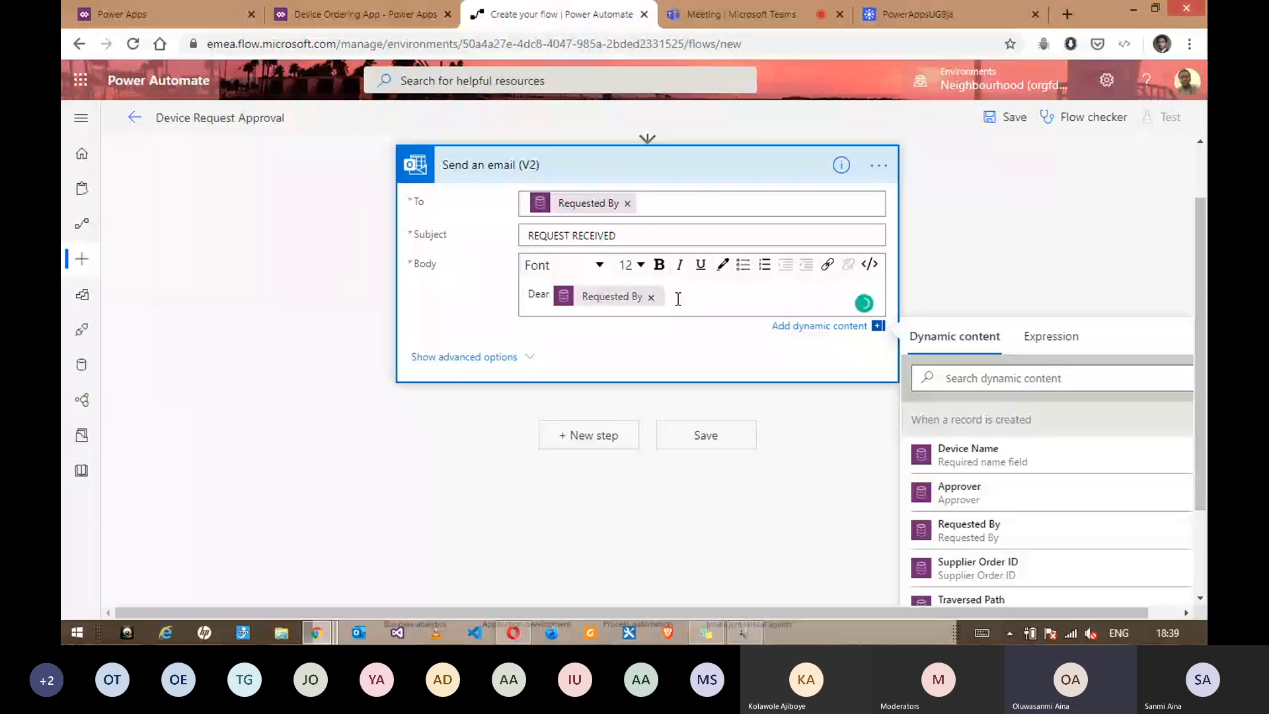
text(,)
key(Return)
key(Return)
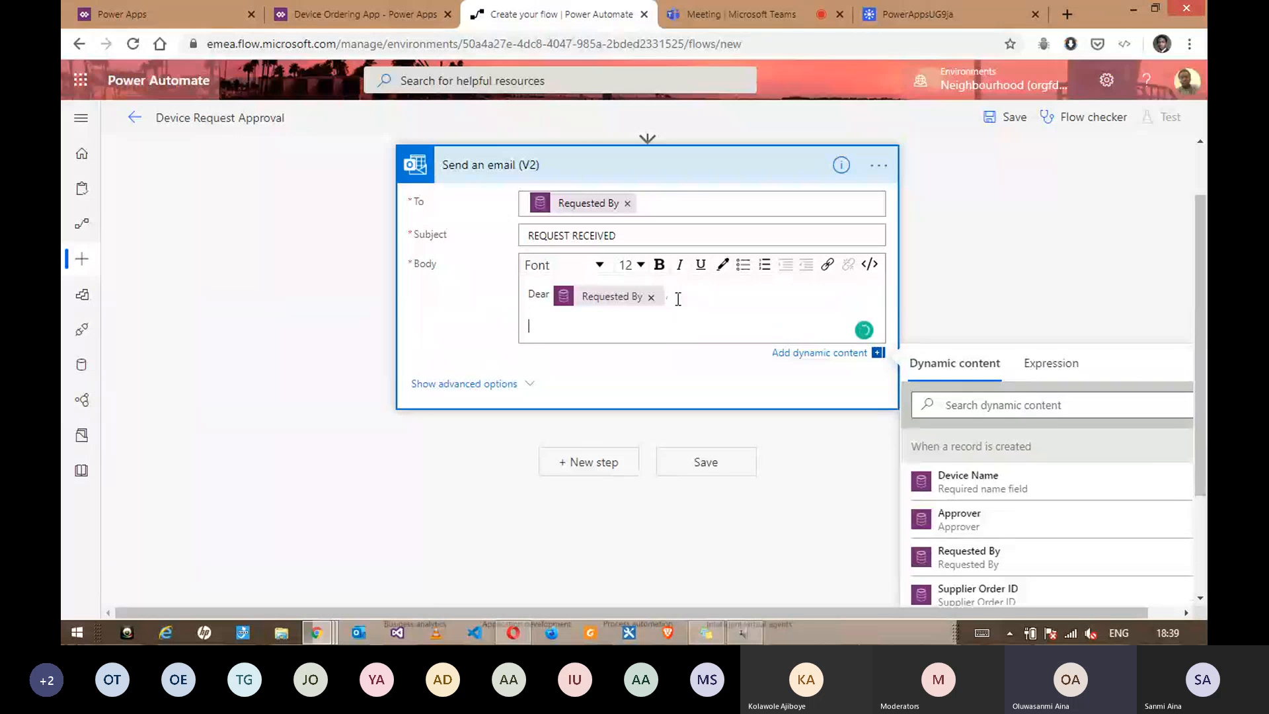
Step: Write "Your request for [Device Name] has been received and forwarded for approval." in the body, using Device Name dynamic content, and end with "Regards."
text(Your request for)
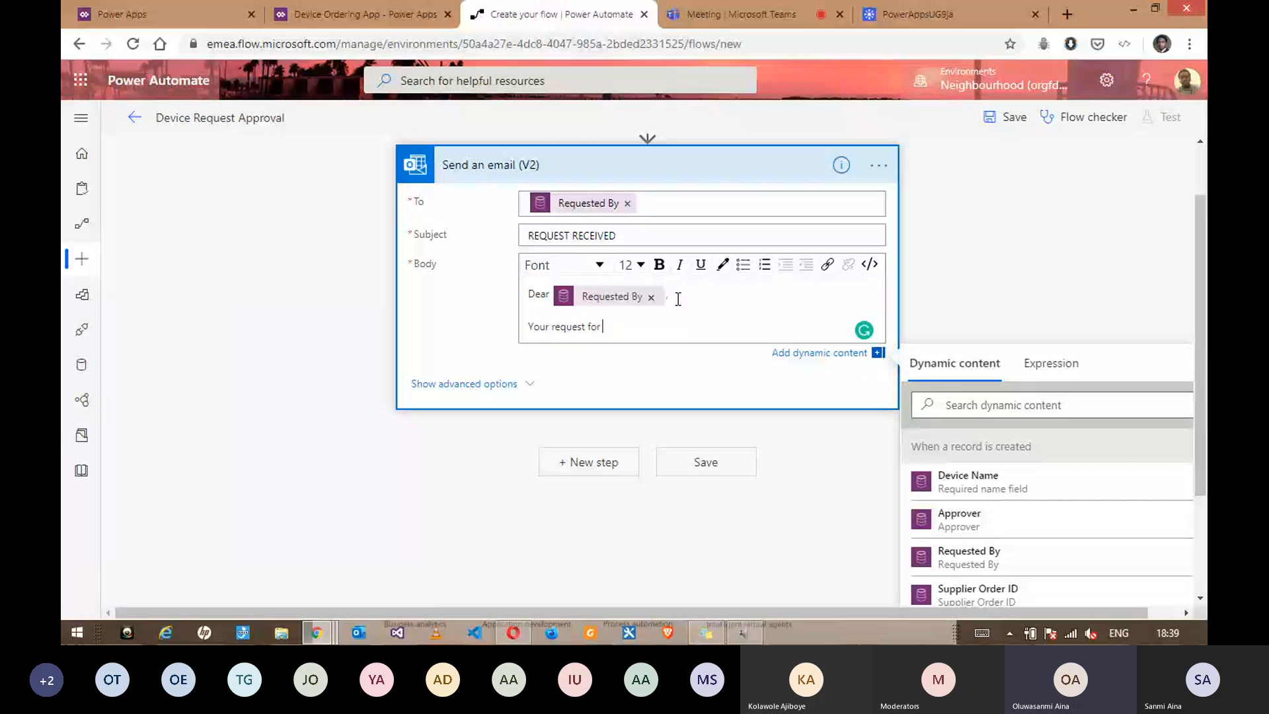
scroll(1196, 414, down, 2)
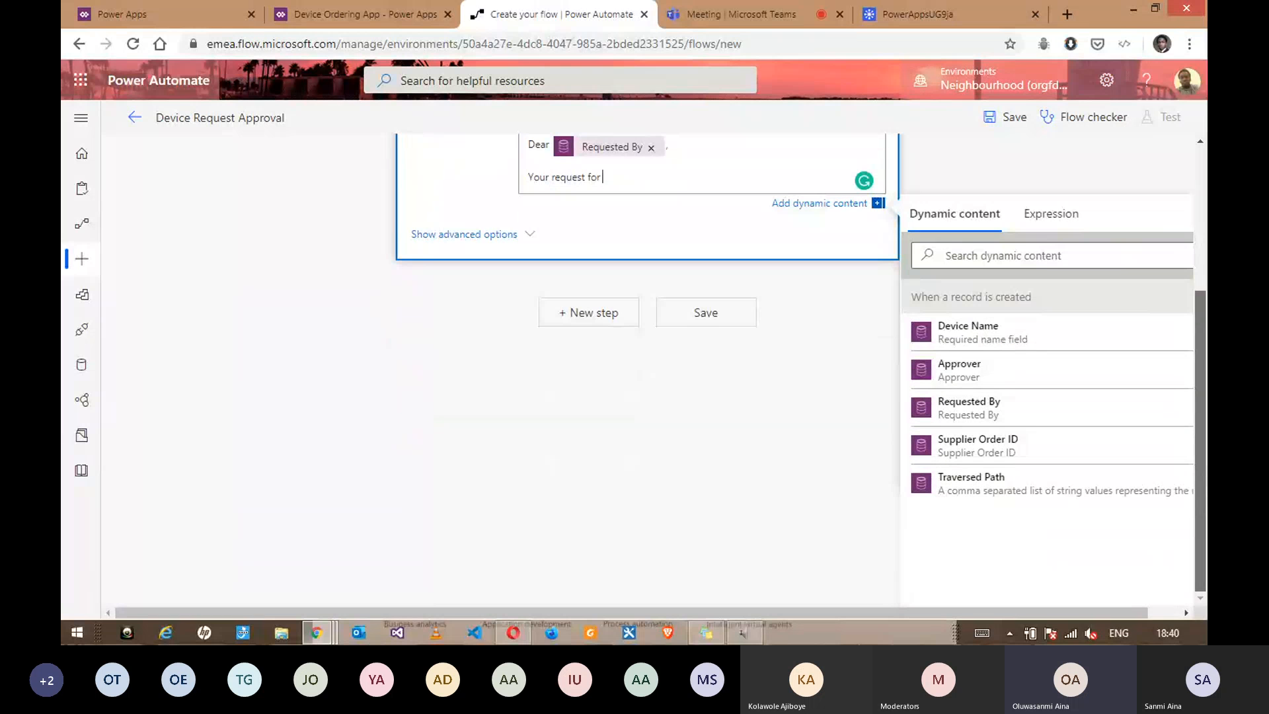
drag(1041, 606, 1113, 607)
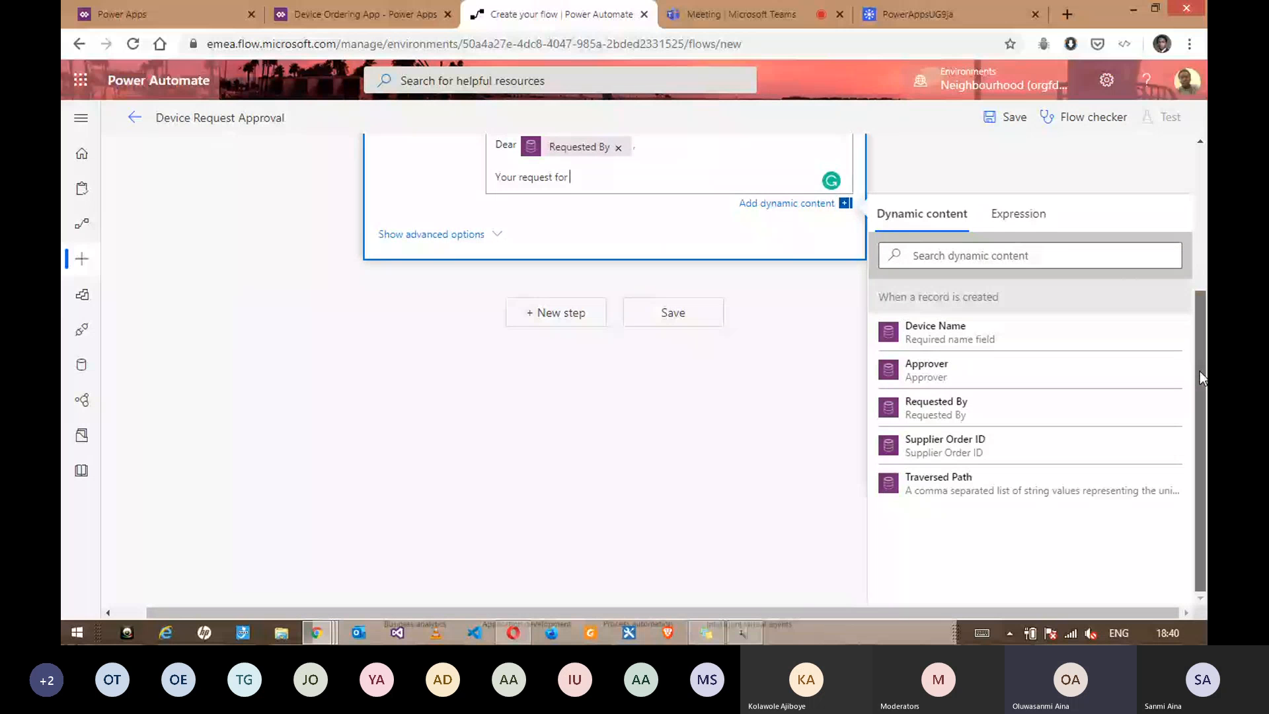
drag(1199, 378, 1199, 311)
click(943, 446)
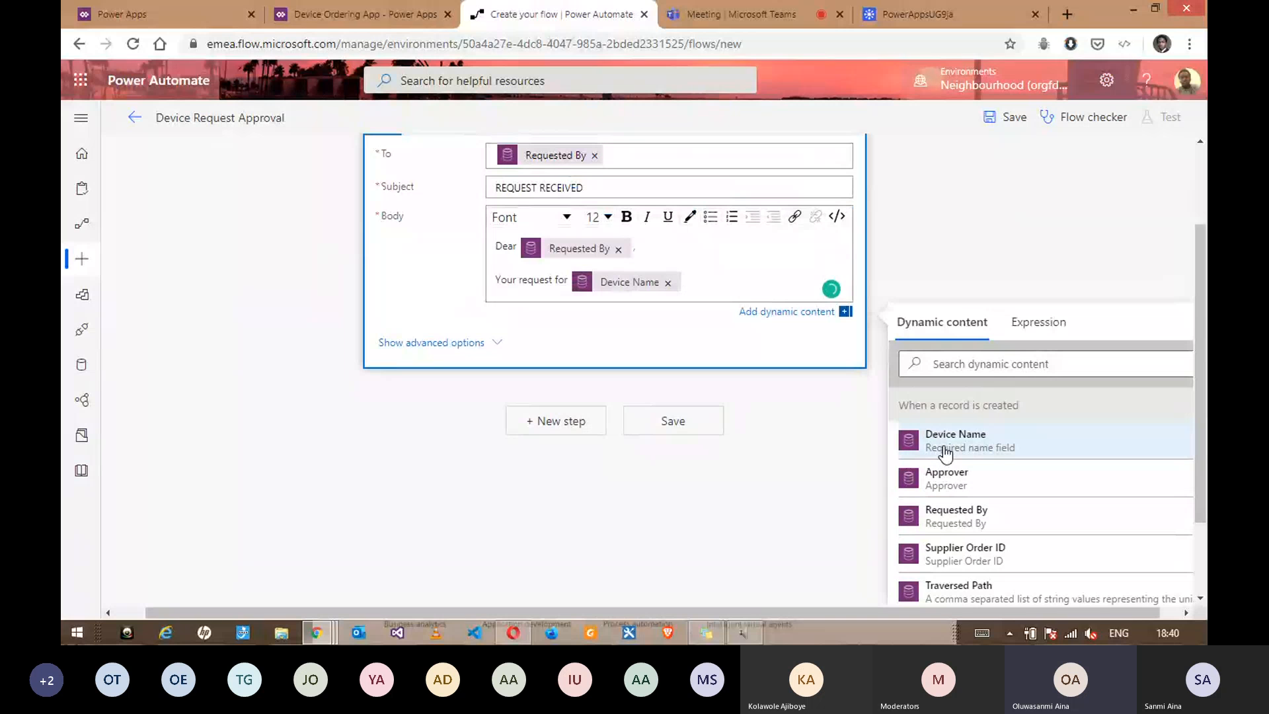
text(has been received and forwa)
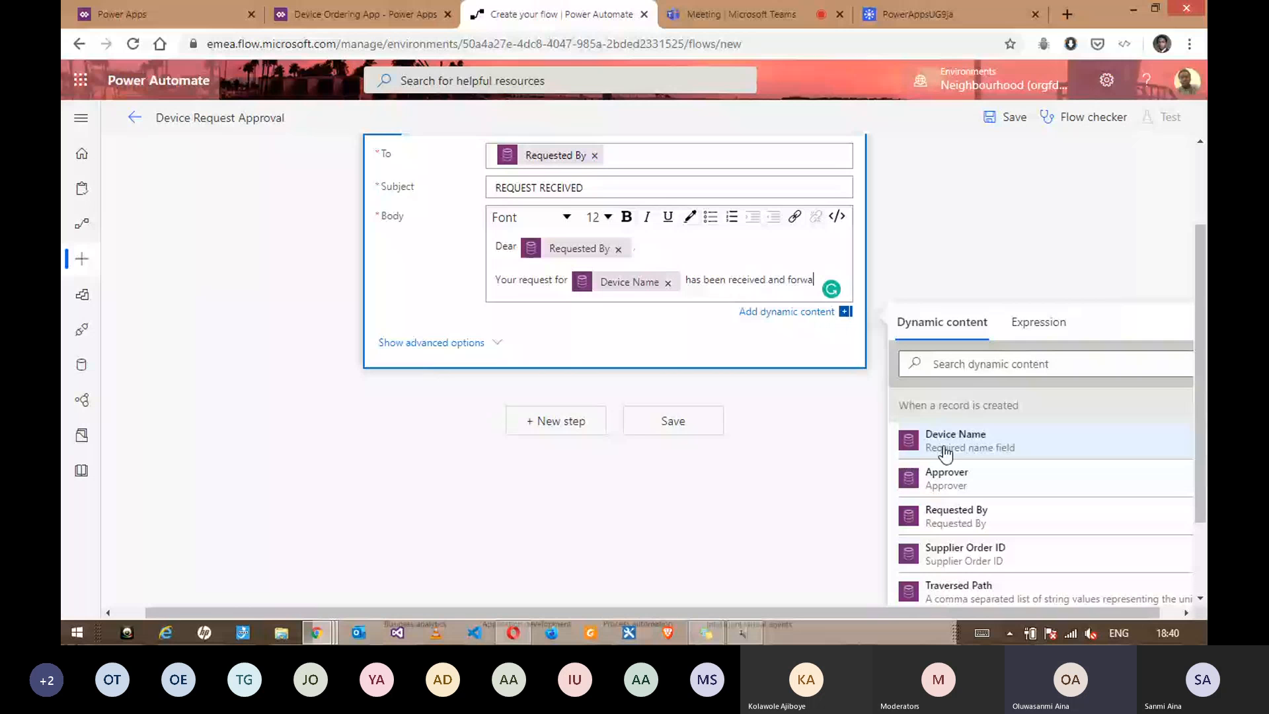
text(rded for approval)
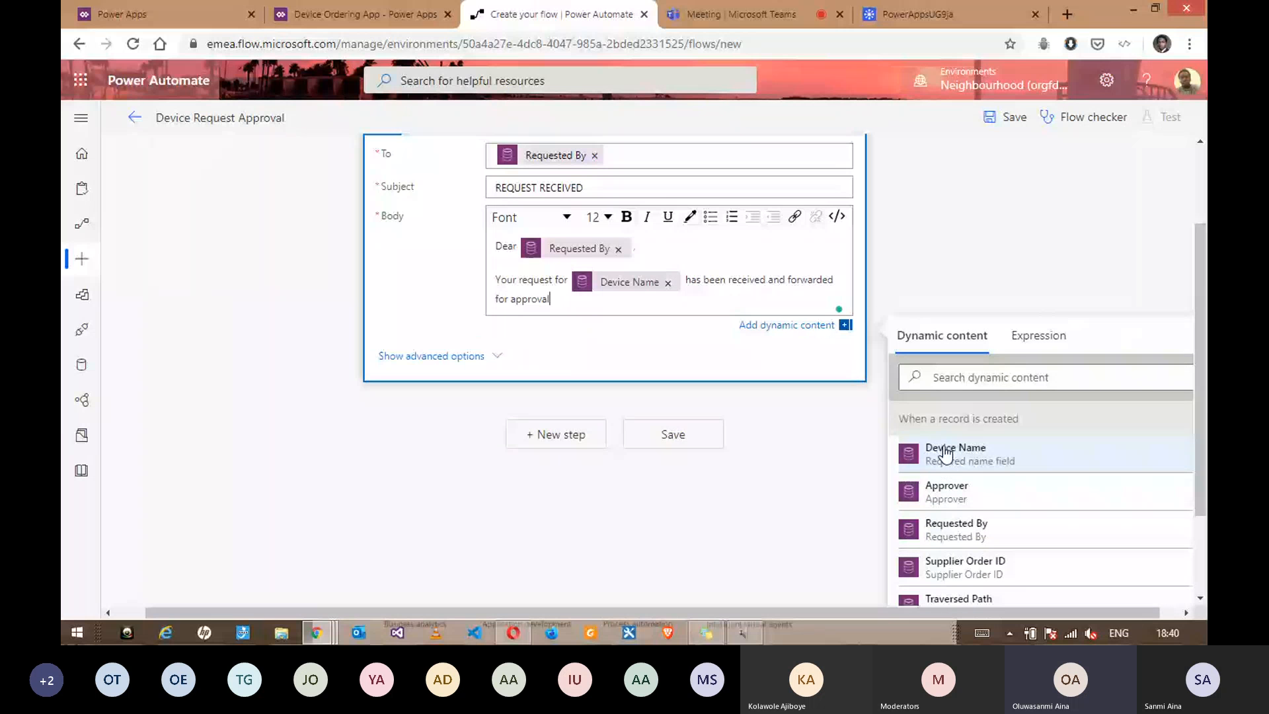
text(.)
key(Return)
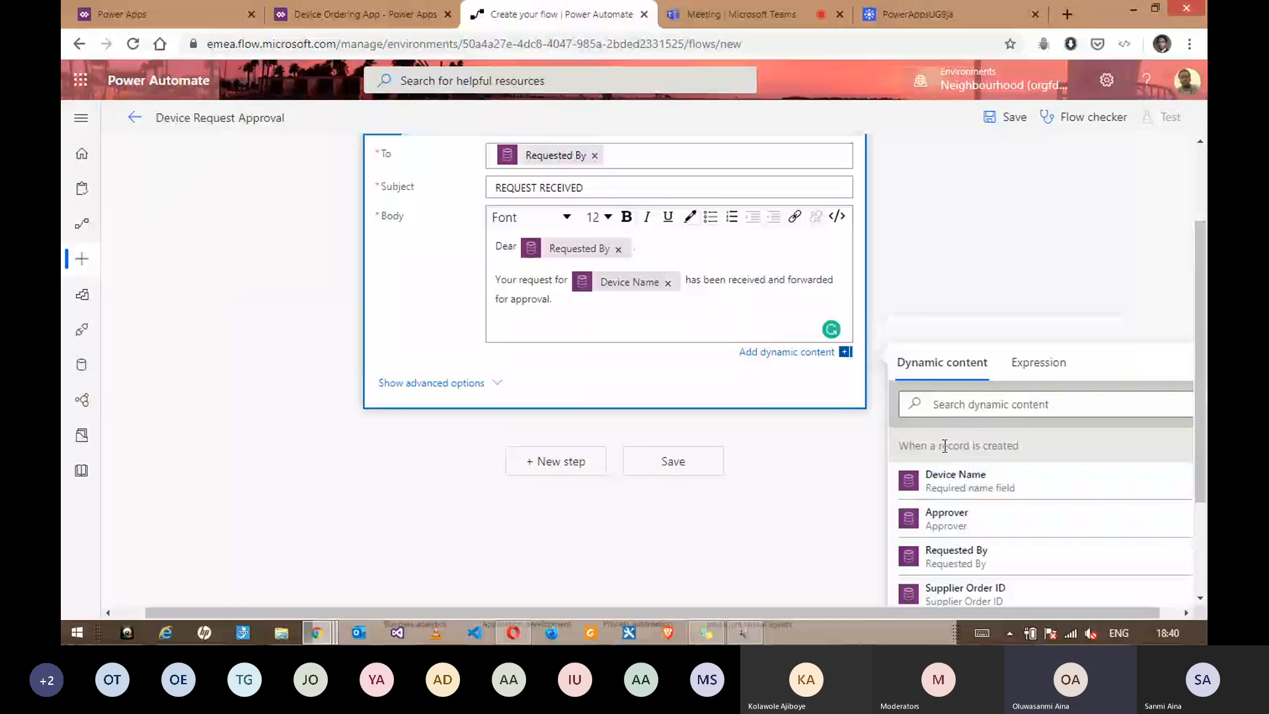
text(Regards.)
Step: Check the request process diagram for the stage that follows the requestor's submission, and return to the flow
scroll(1184, 218, up, 2)
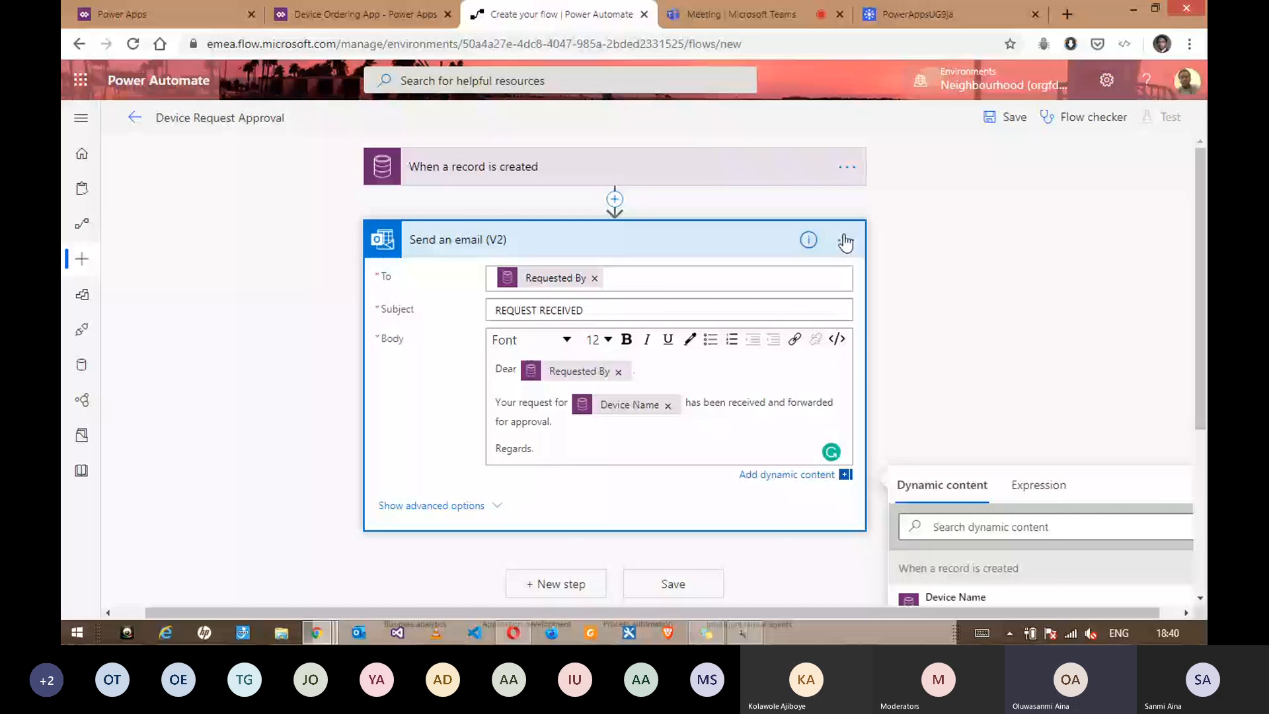
click(894, 16)
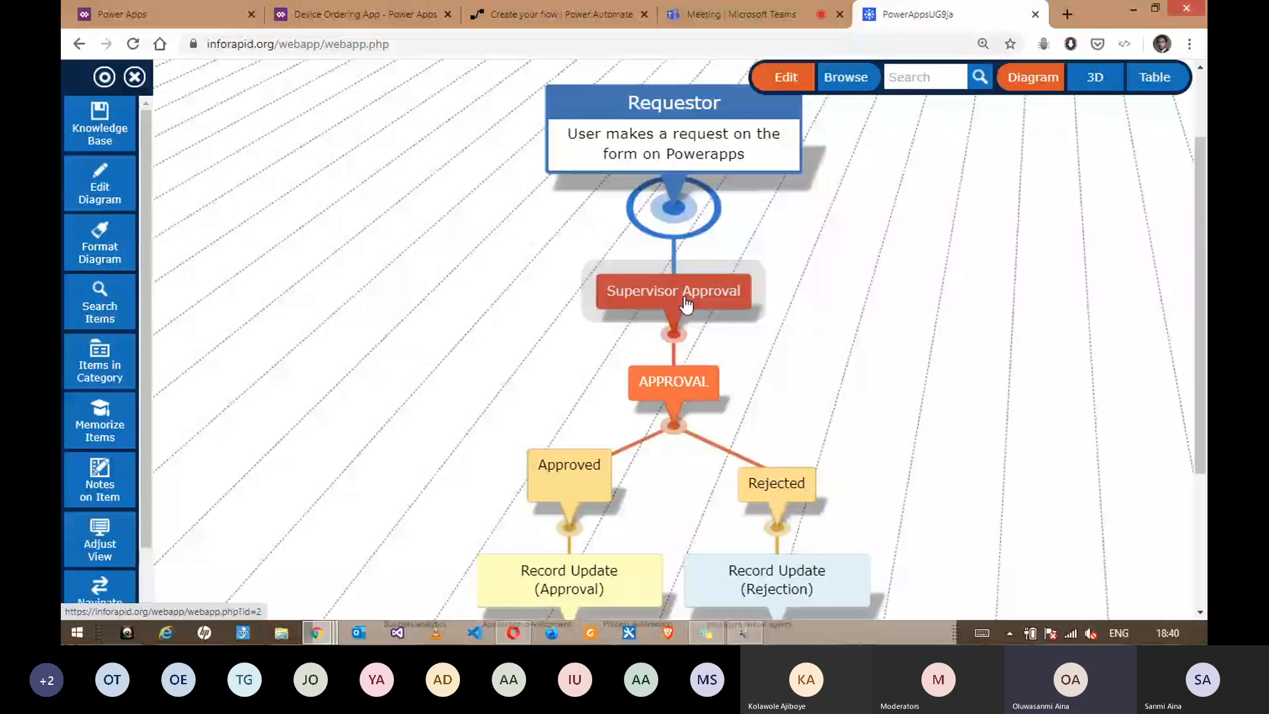
click(552, 13)
click(575, 311)
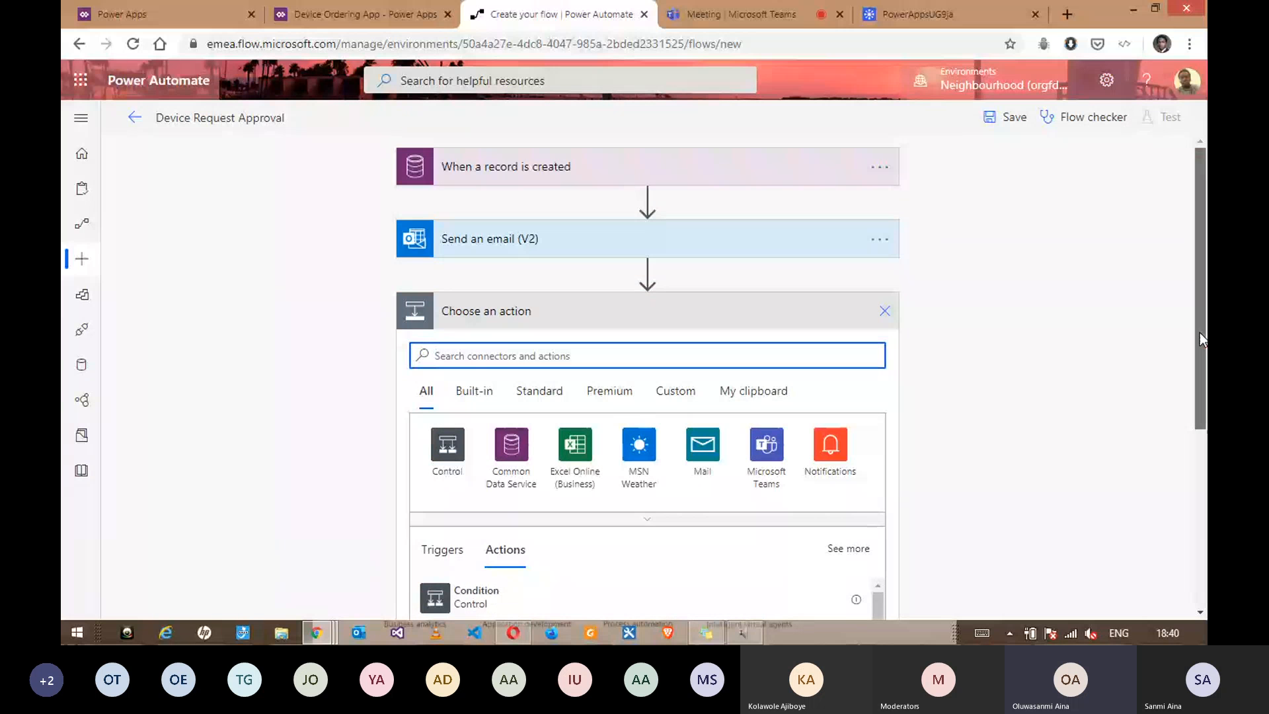
drag(1199, 332, 1195, 404)
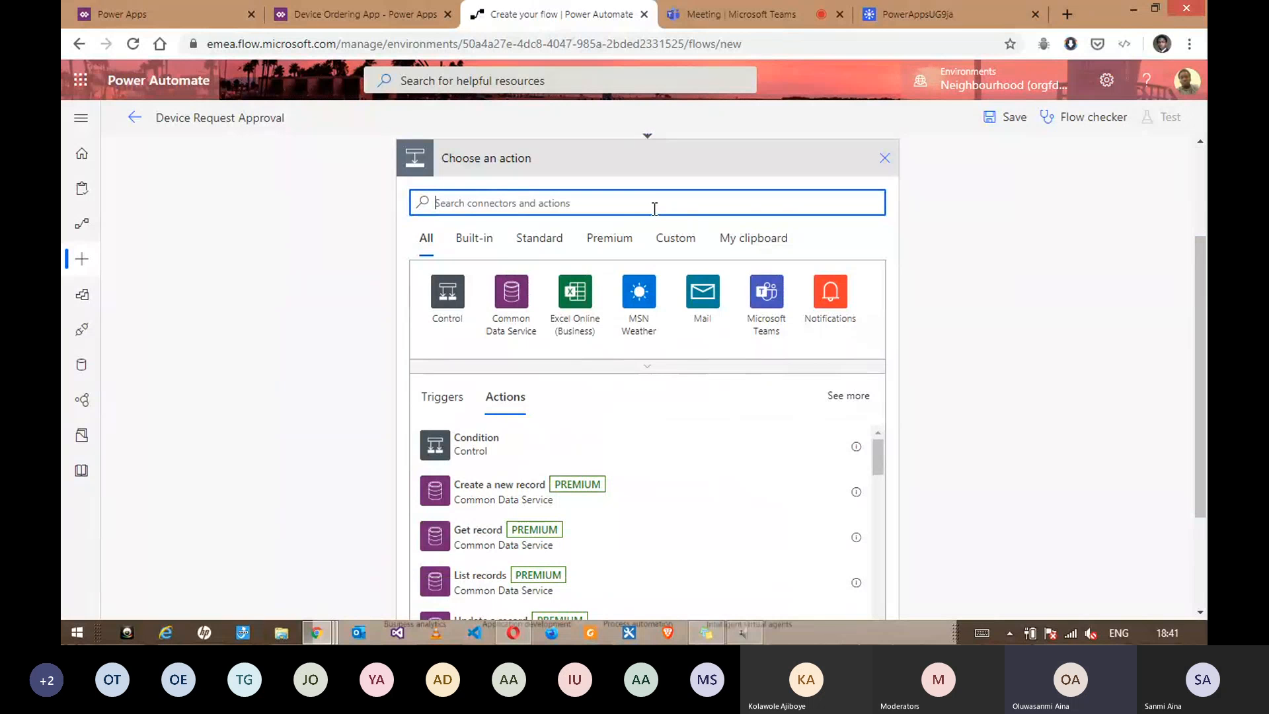
text(approval)
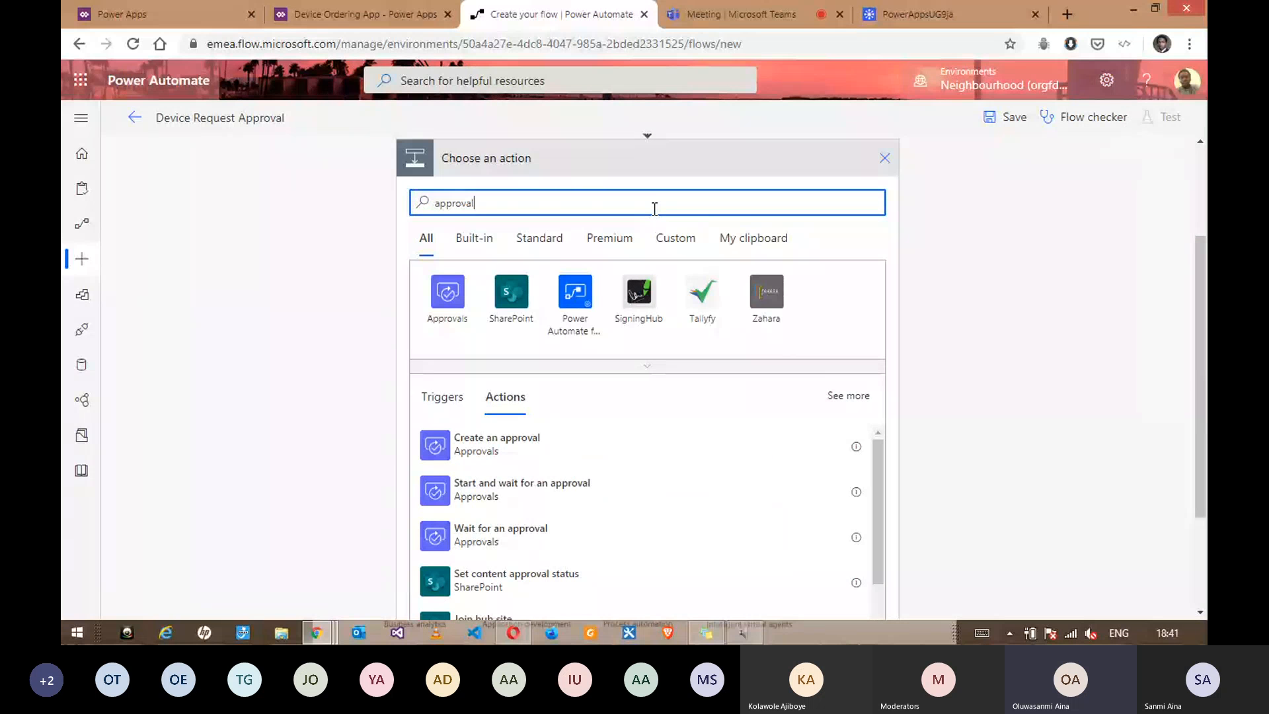
click(442, 299)
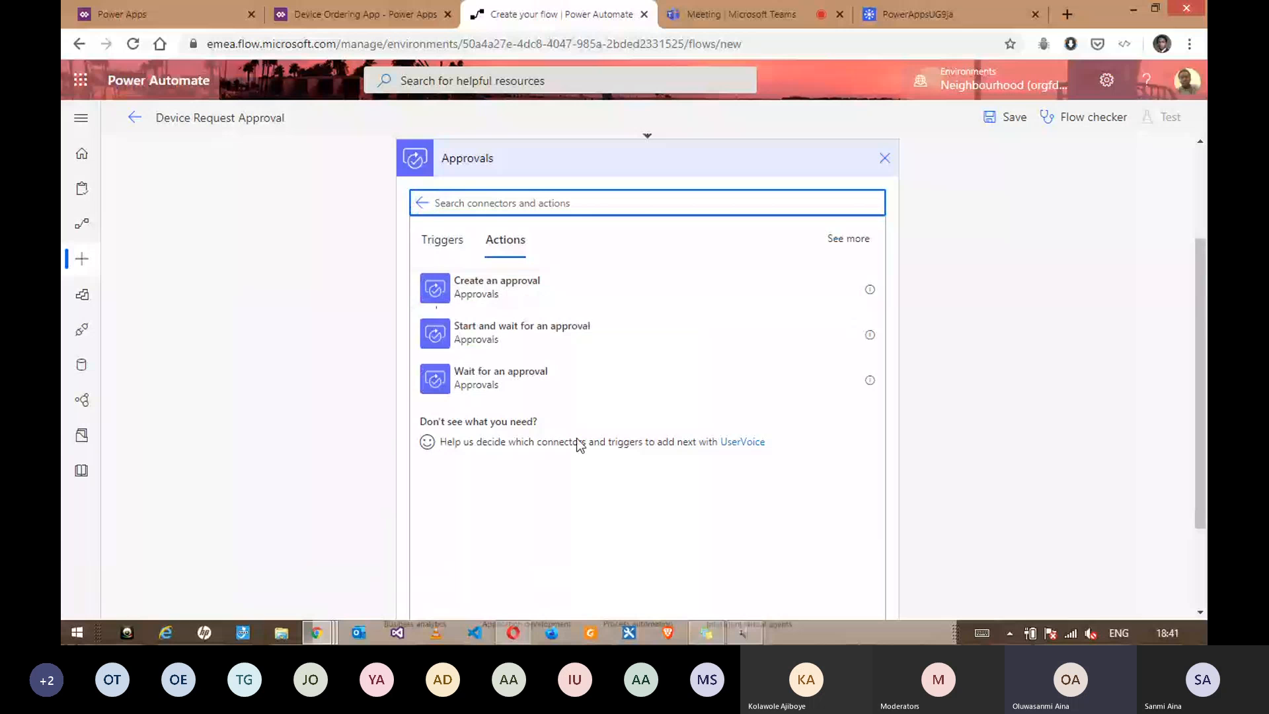
click(422, 203)
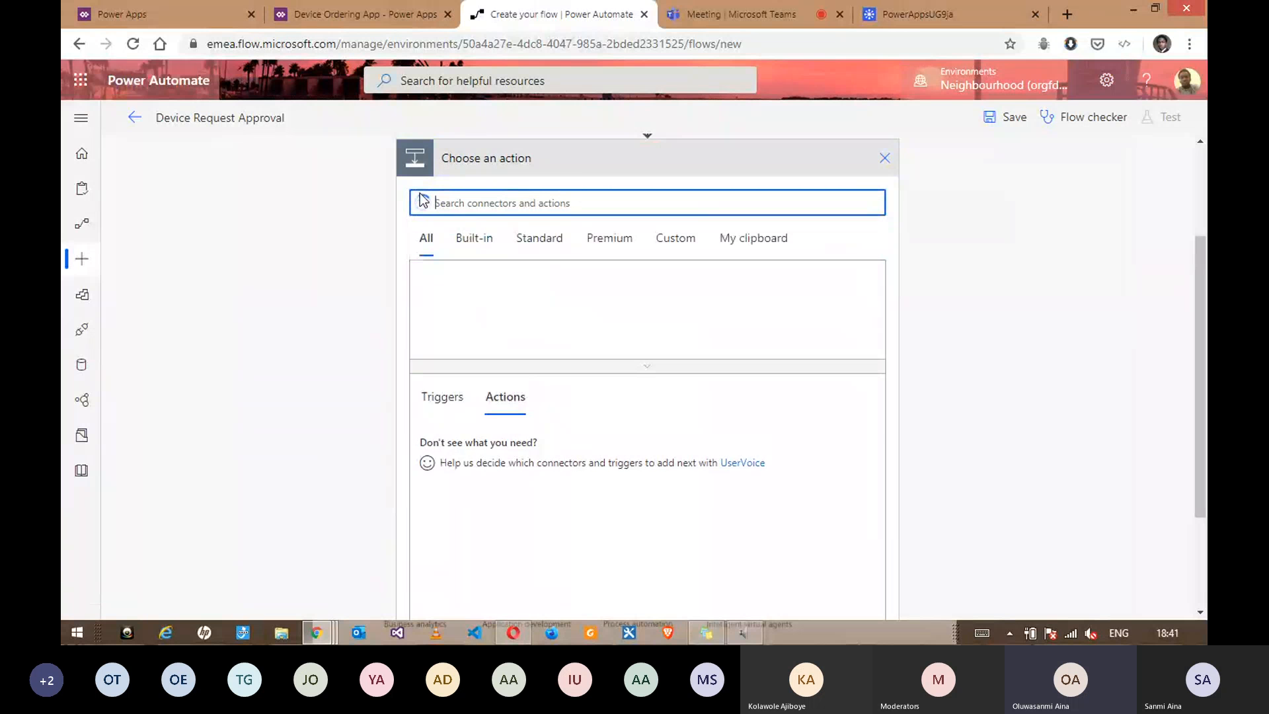
click(884, 159)
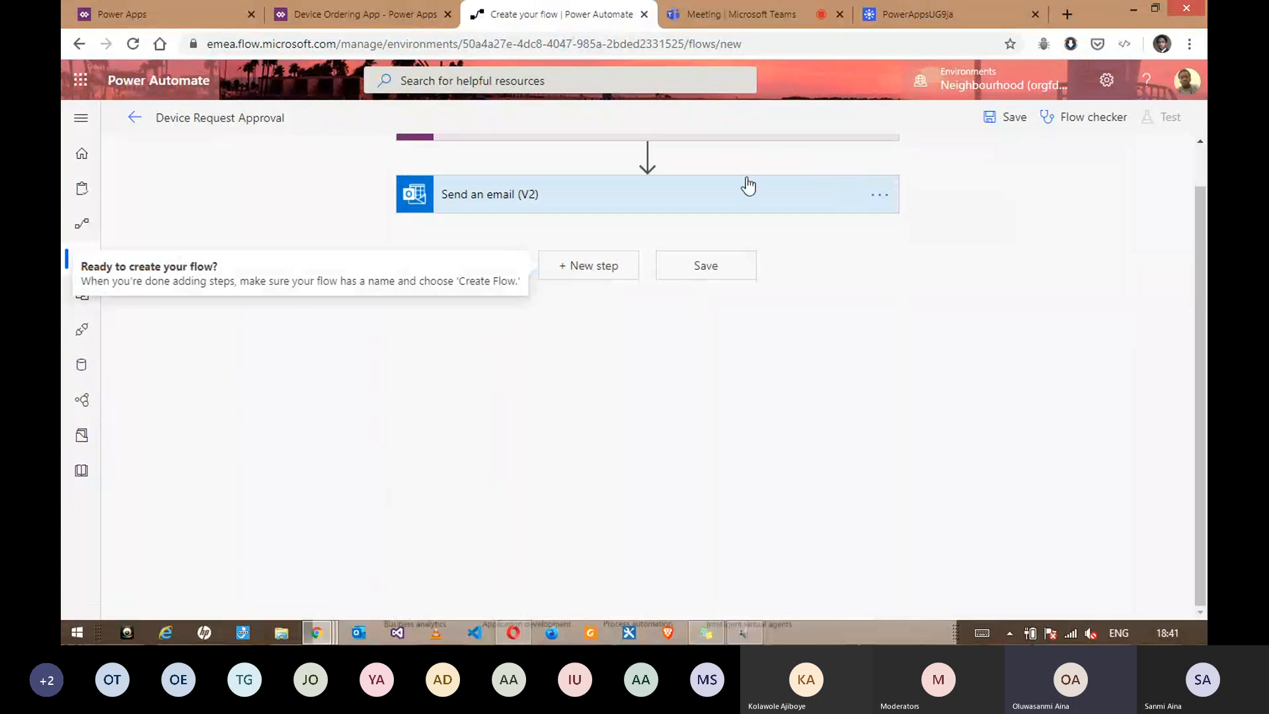
Step: Find the Approvals connector, read its action descriptions, and add Start and wait for an approval after the Send an email (V2) step
click(606, 265)
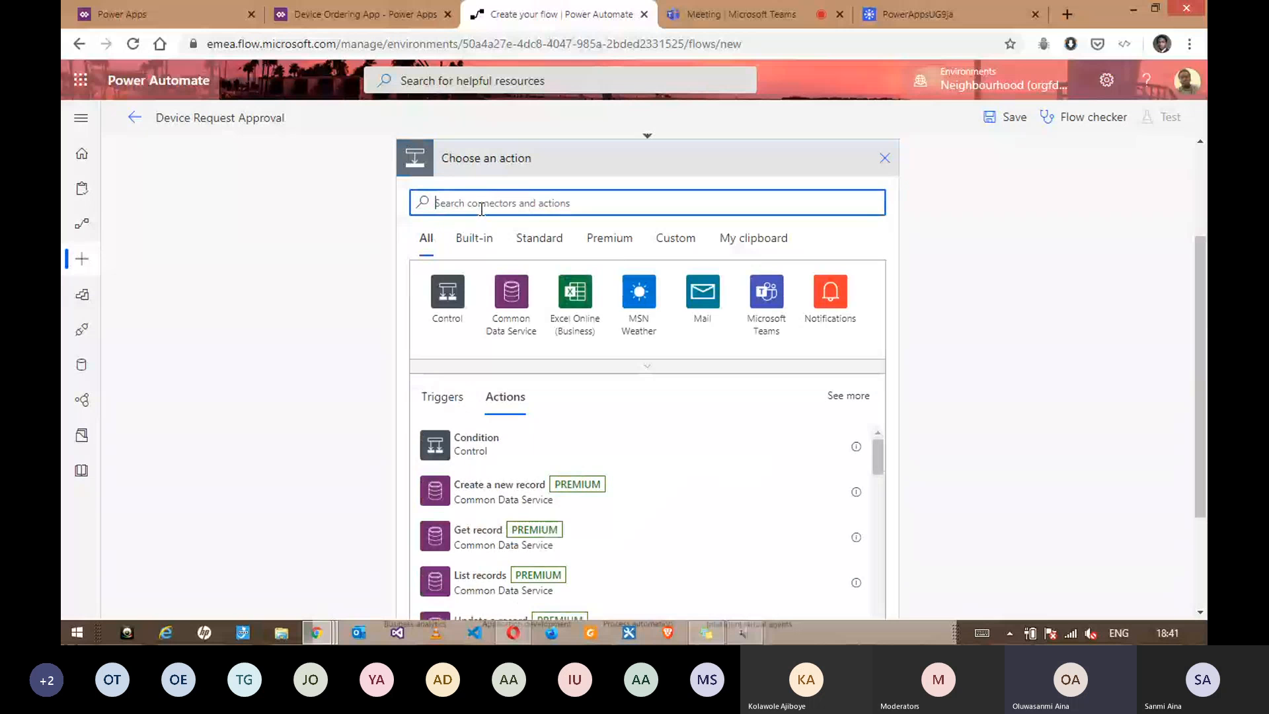
text(approva)
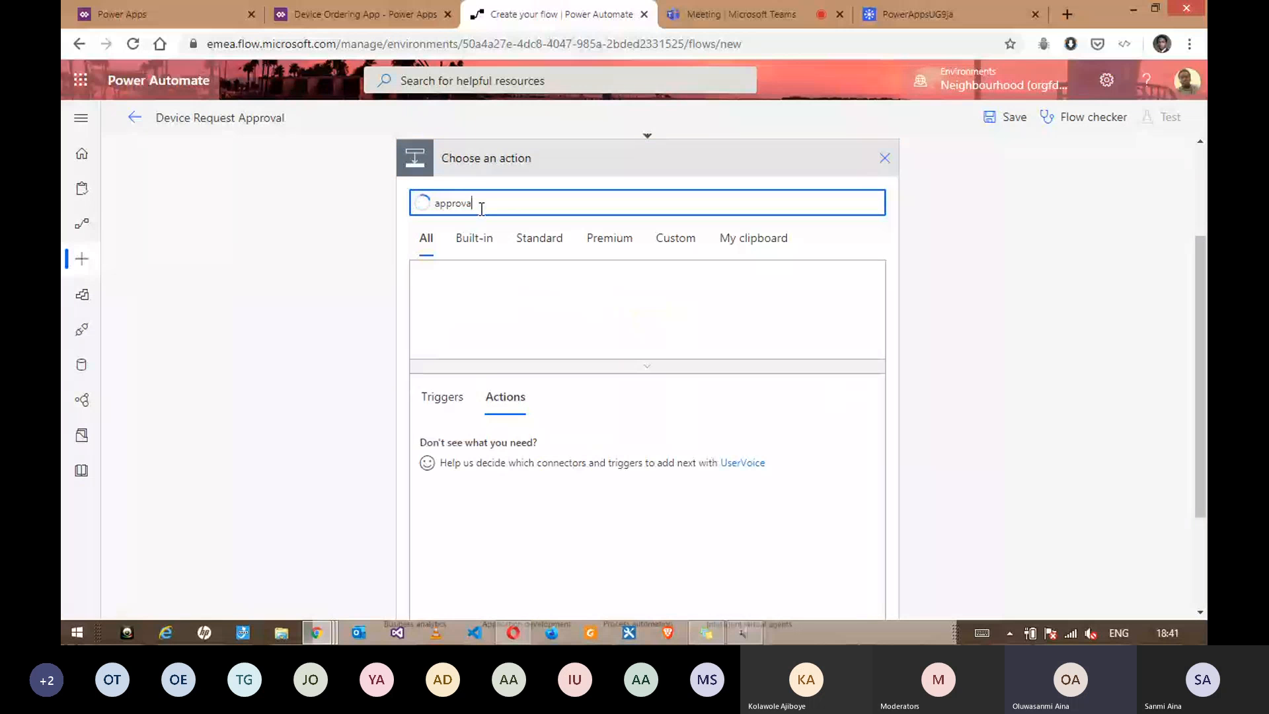
text(l)
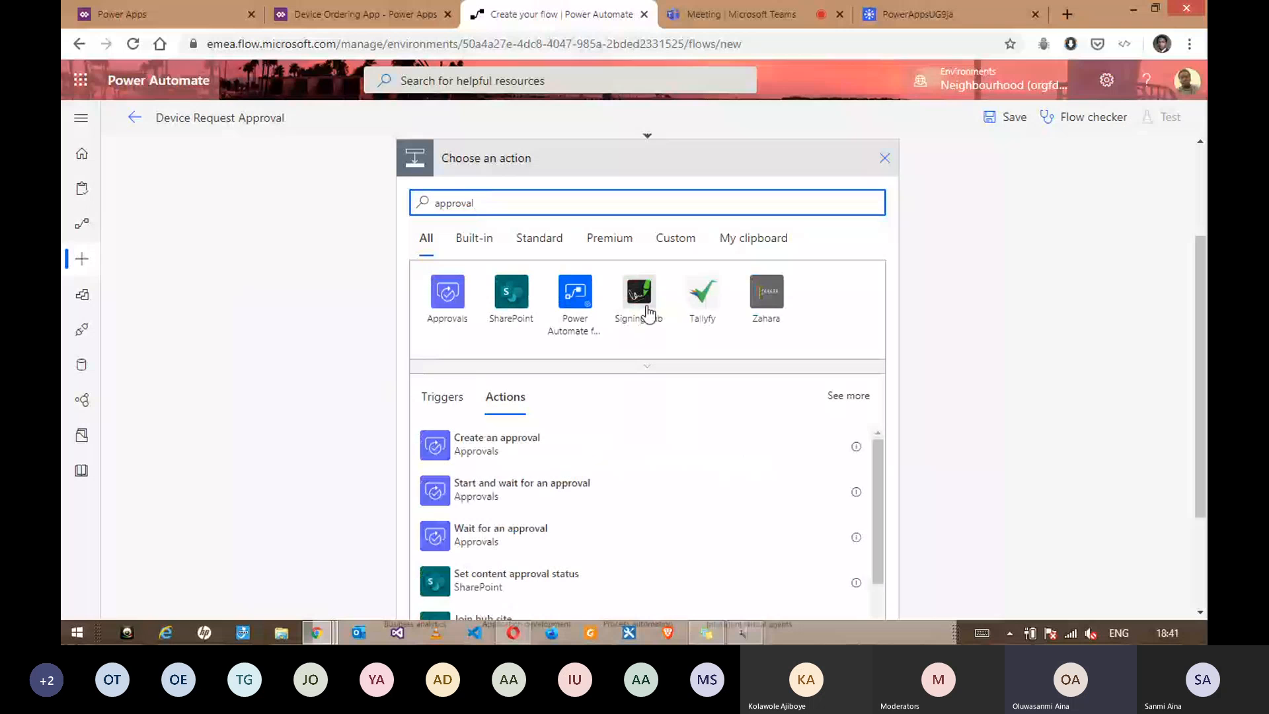
click(442, 316)
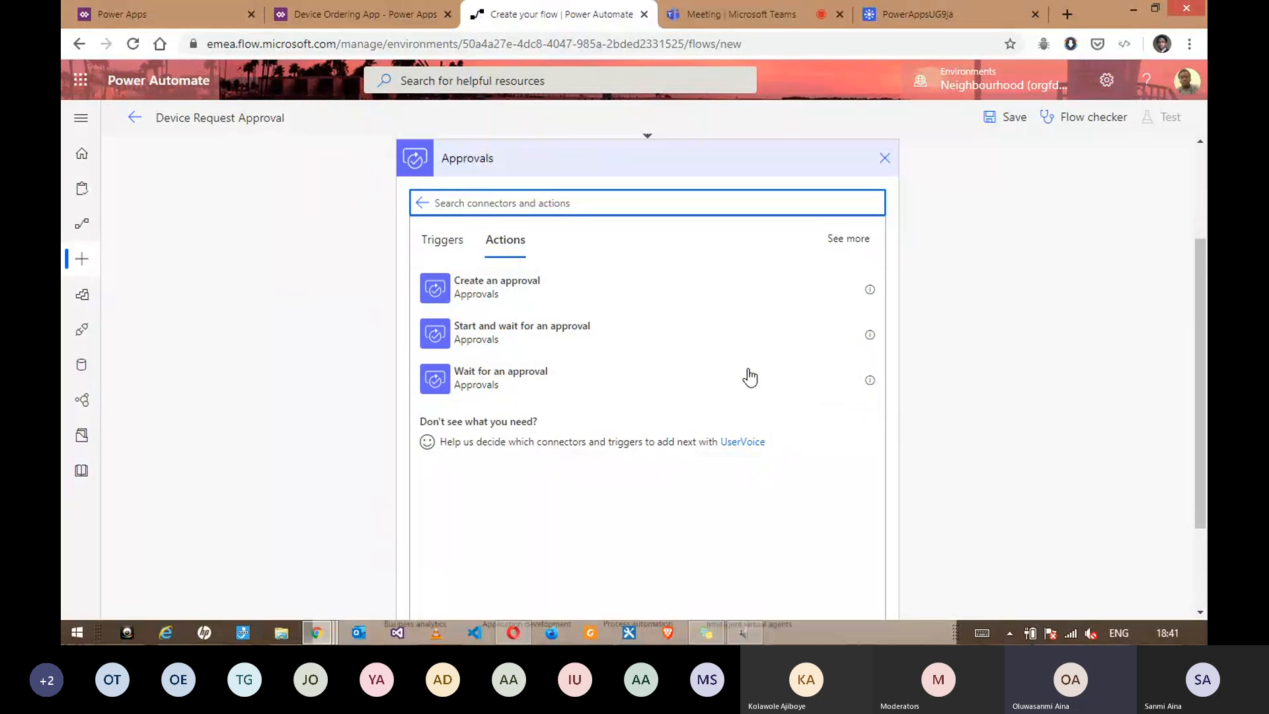
click(870, 337)
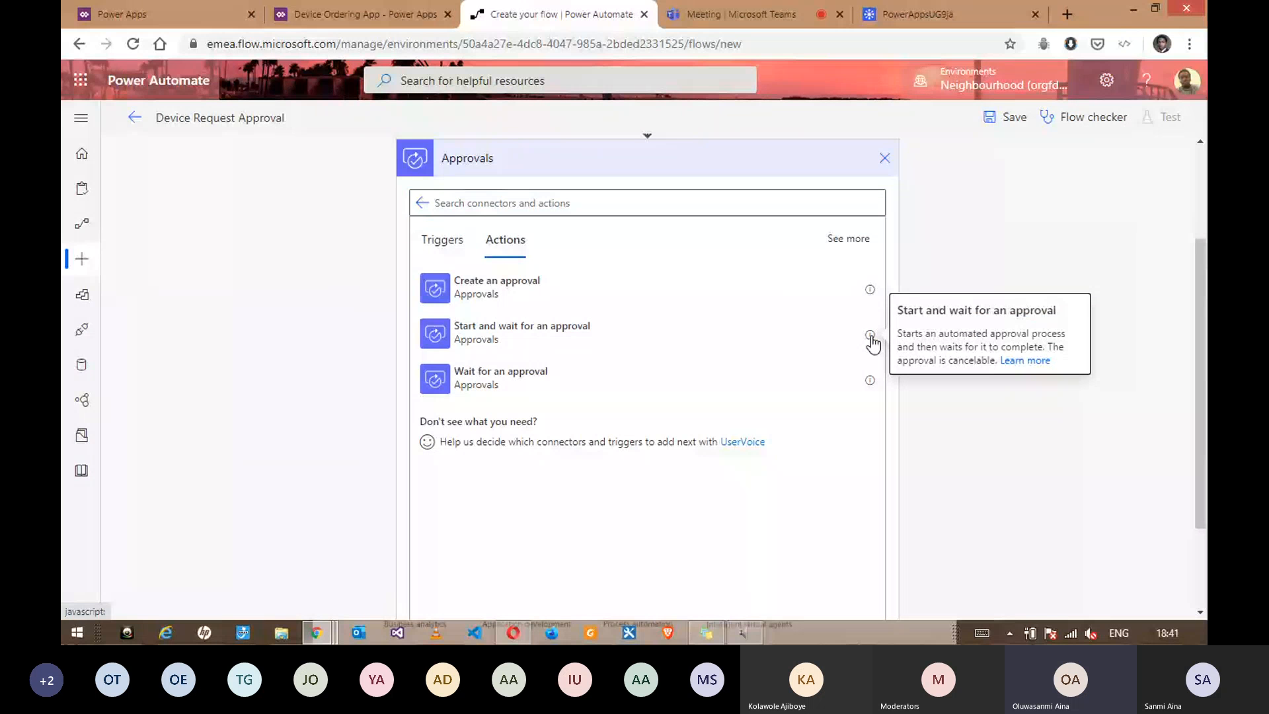
click(869, 292)
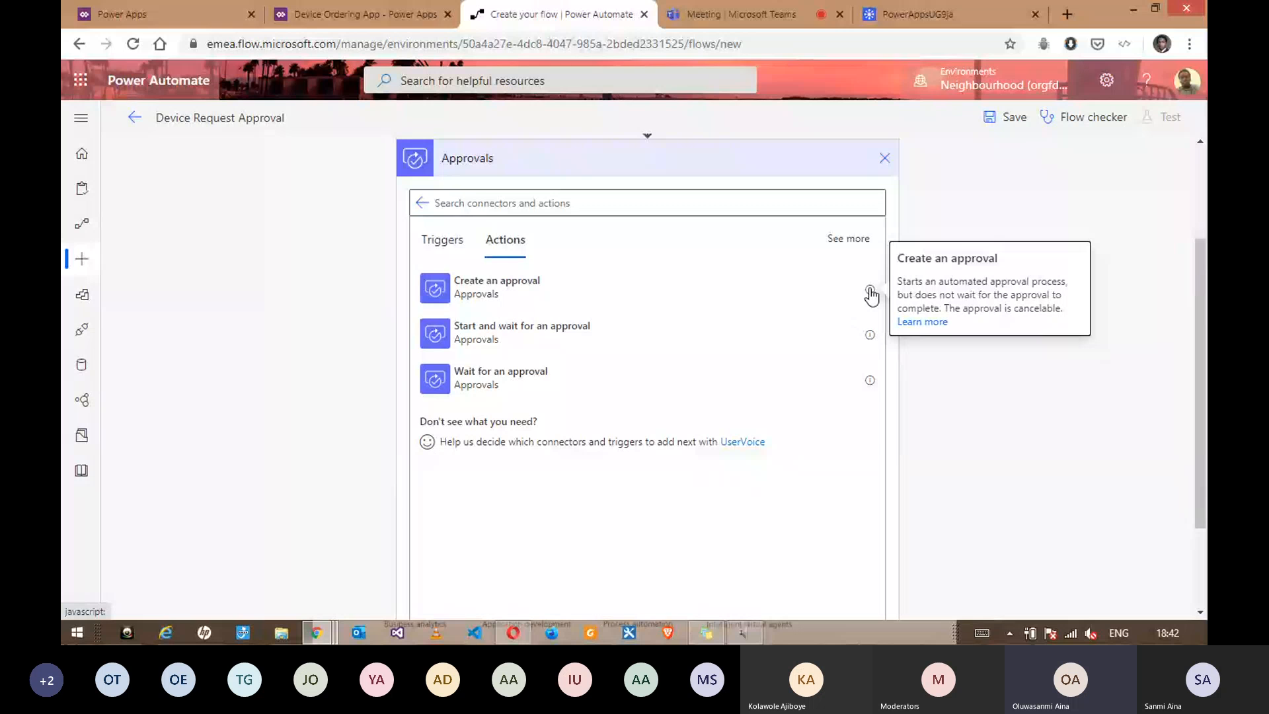
click(563, 339)
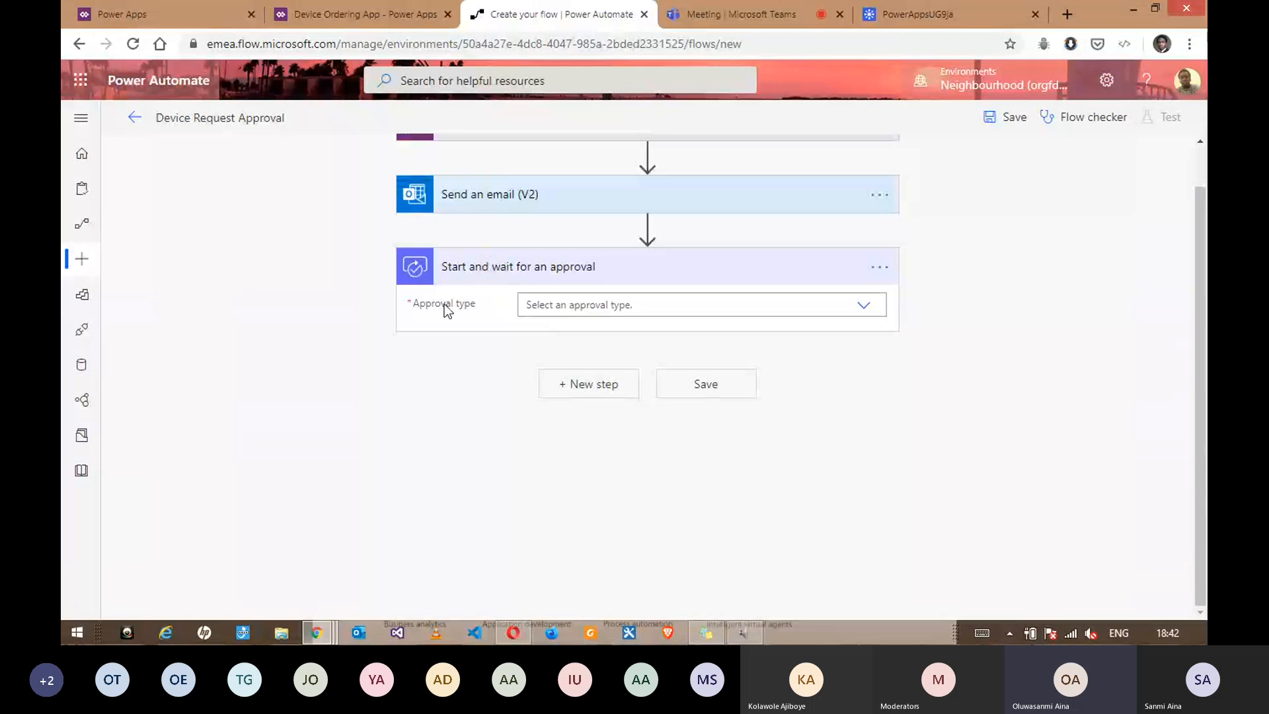
Step: Set the approval type to "Approve/Reject - First to respond" and enter the title "New Device Request"
click(865, 318)
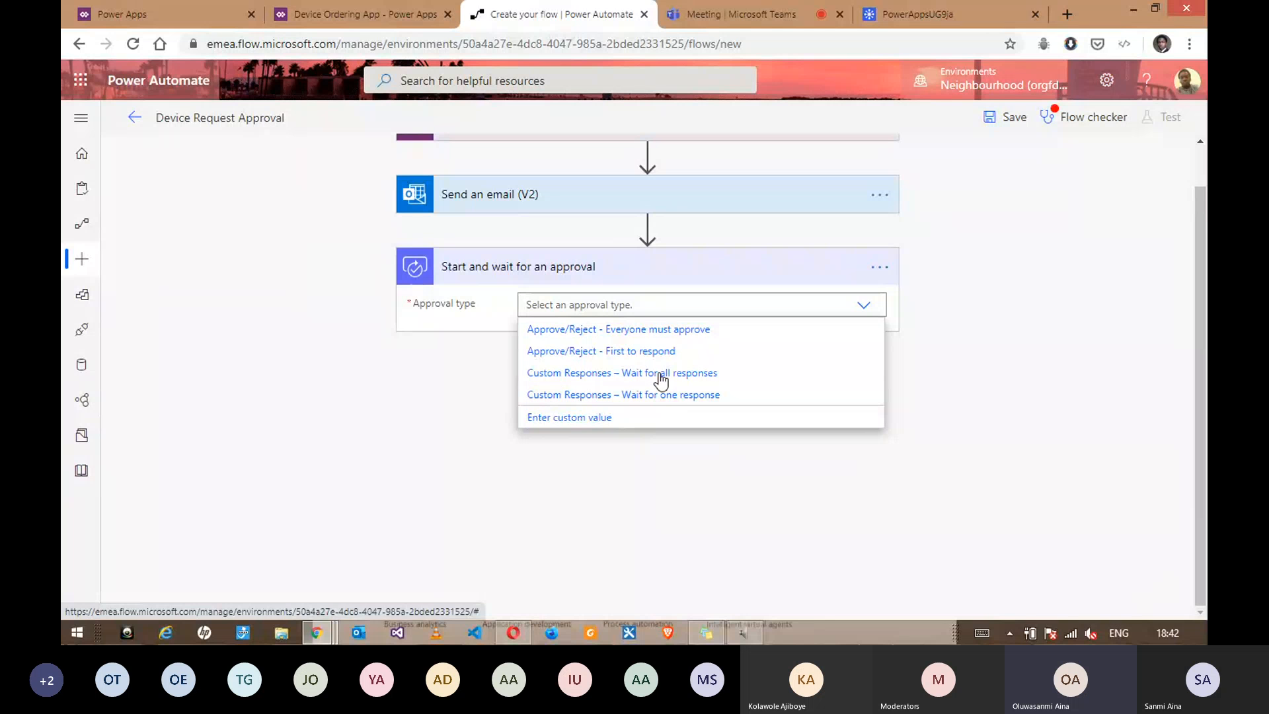
click(621, 355)
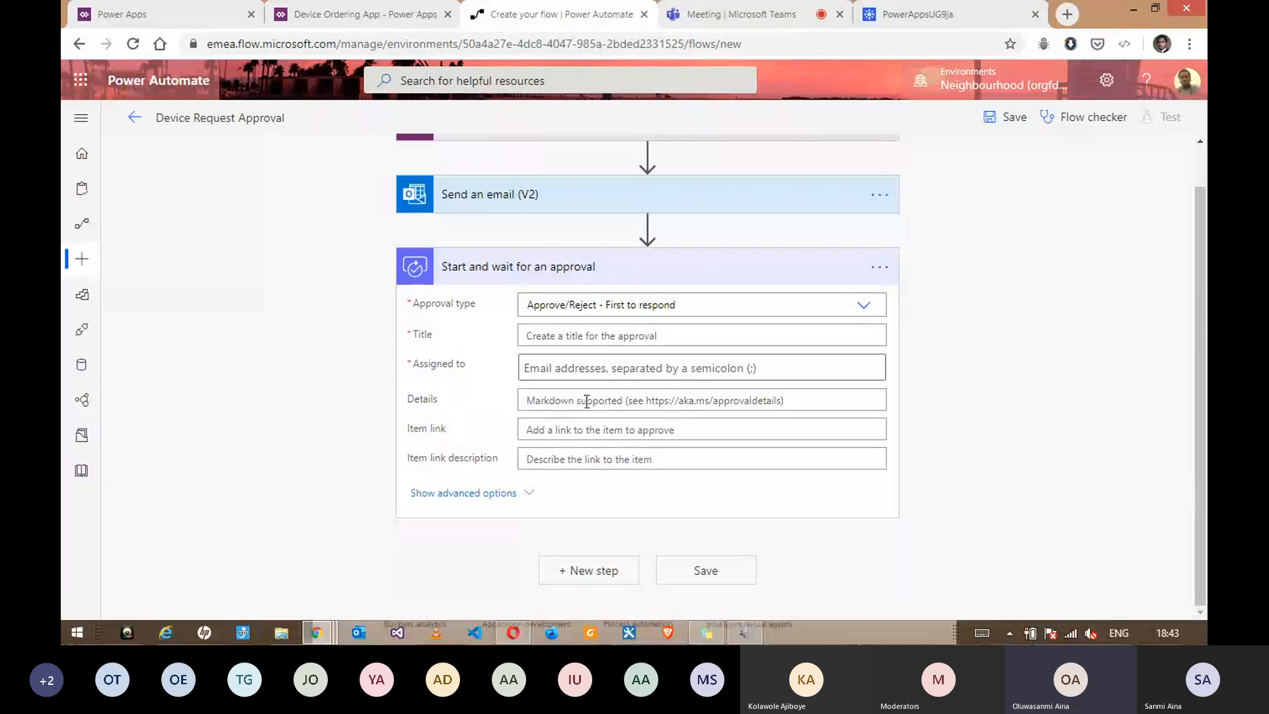
click(563, 336)
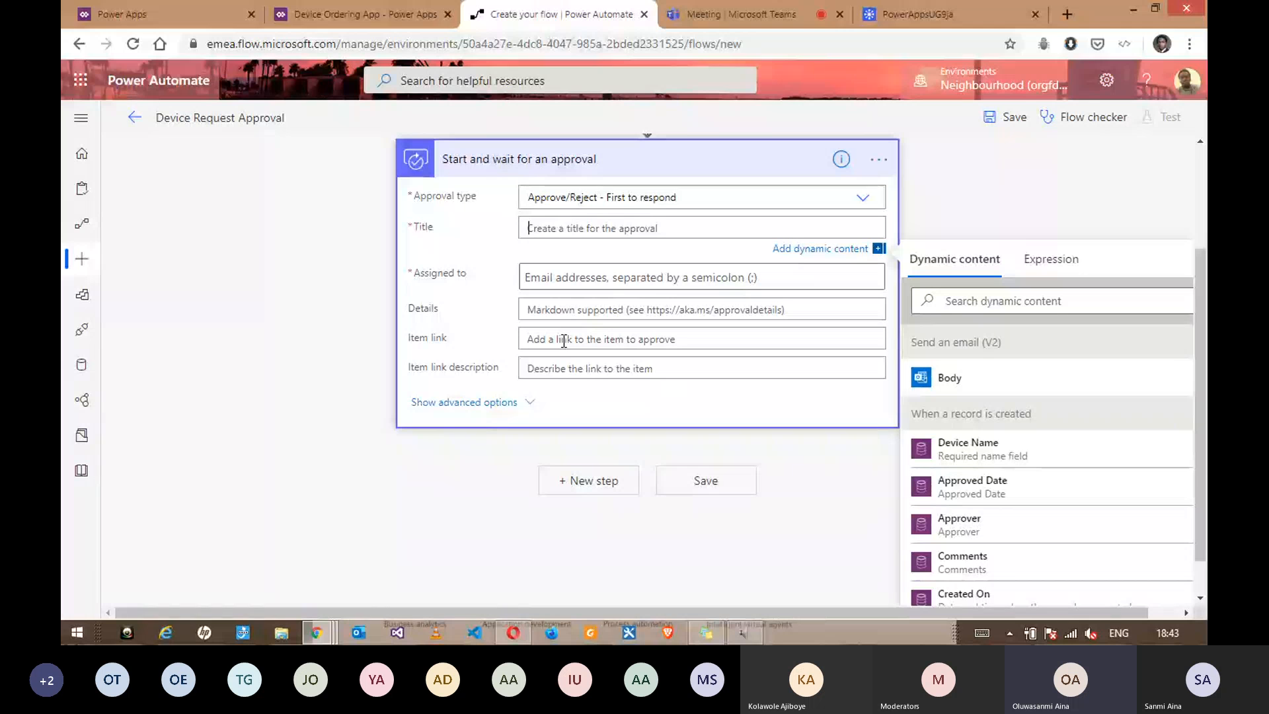
text(Ne)
text(w)
text( Dr)
text(vice )
text(Requ)
text(est)
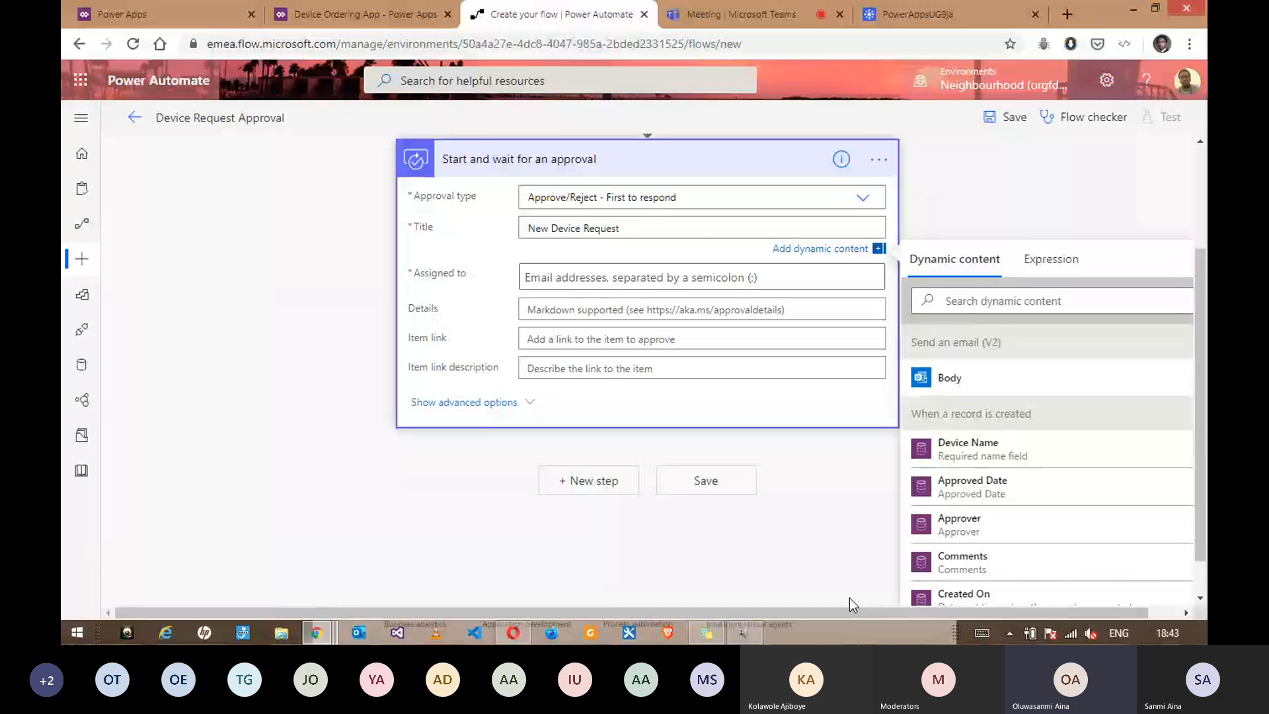
Step: Extend the approval title with "for" followed by the Device Name dynamic content from the record-created trigger
drag(819, 614, 921, 616)
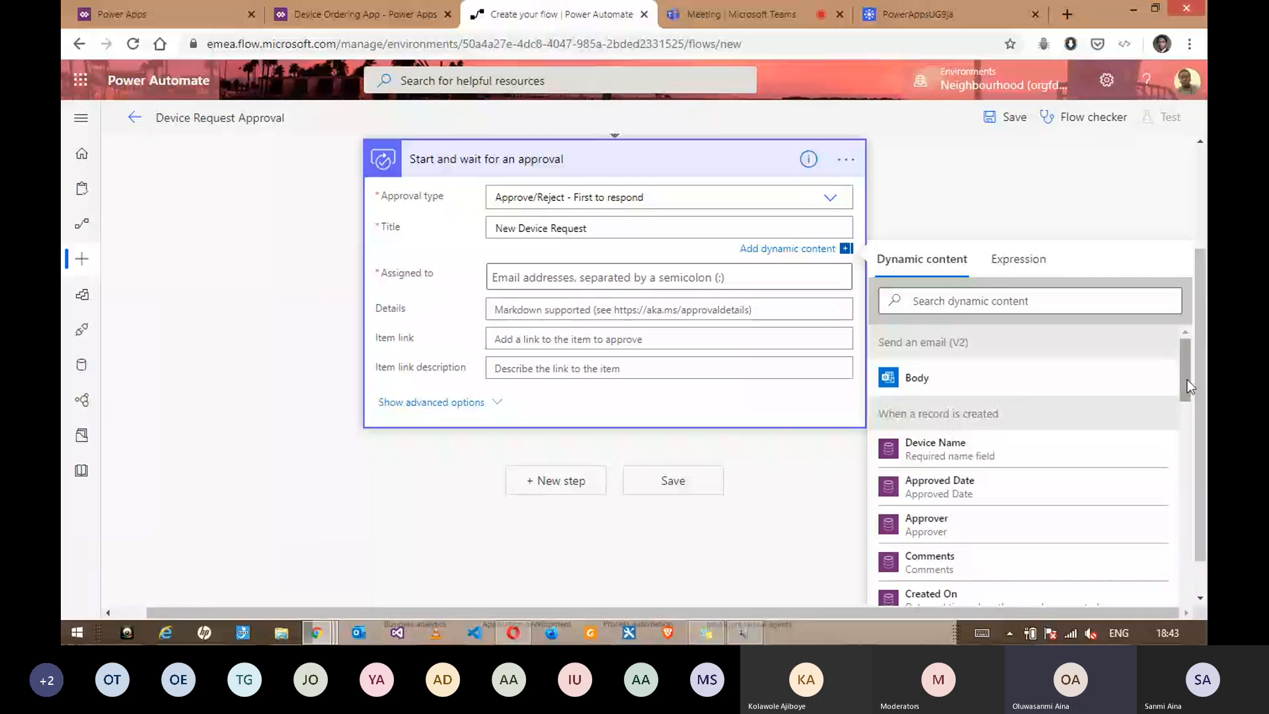
drag(1196, 379, 1195, 287)
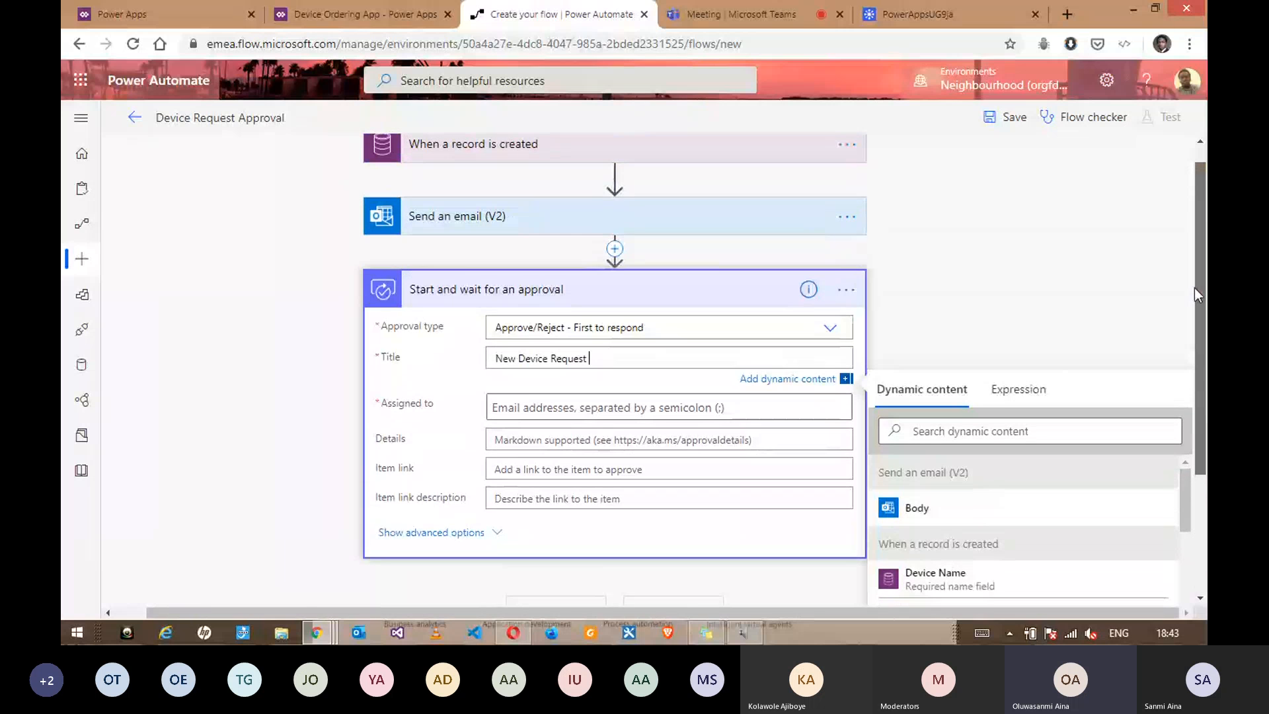
click(953, 198)
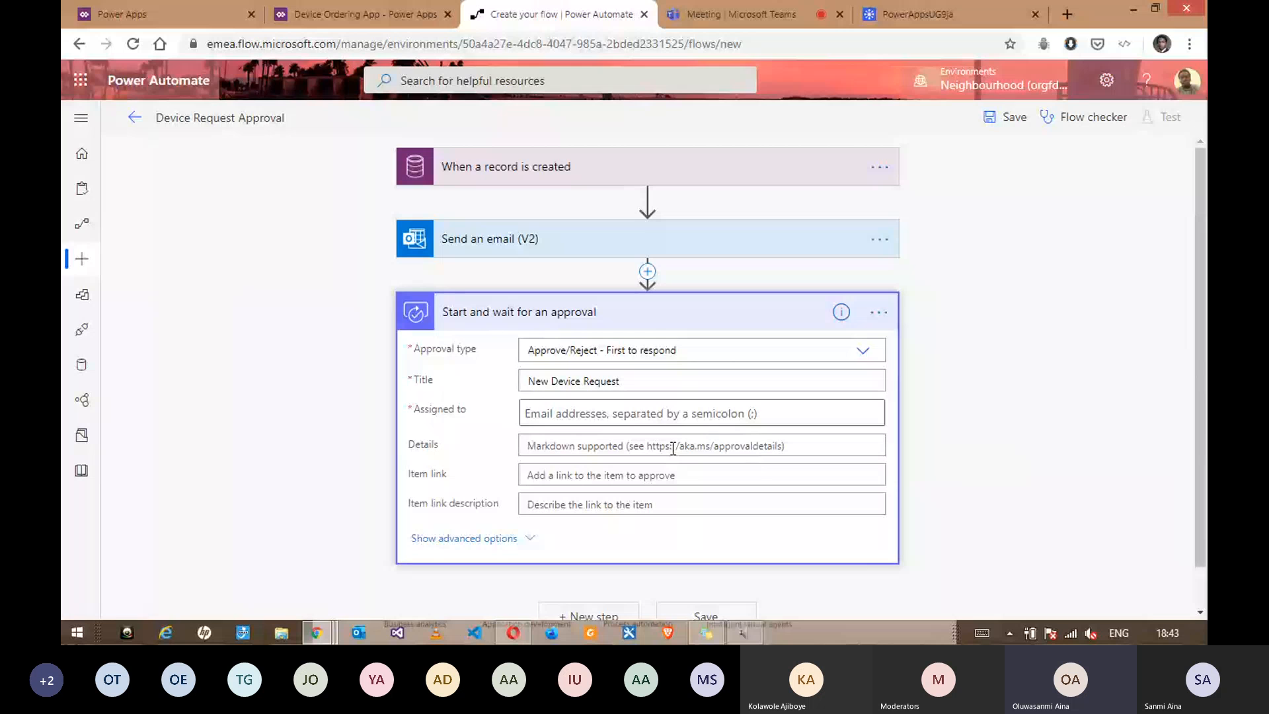
click(671, 381)
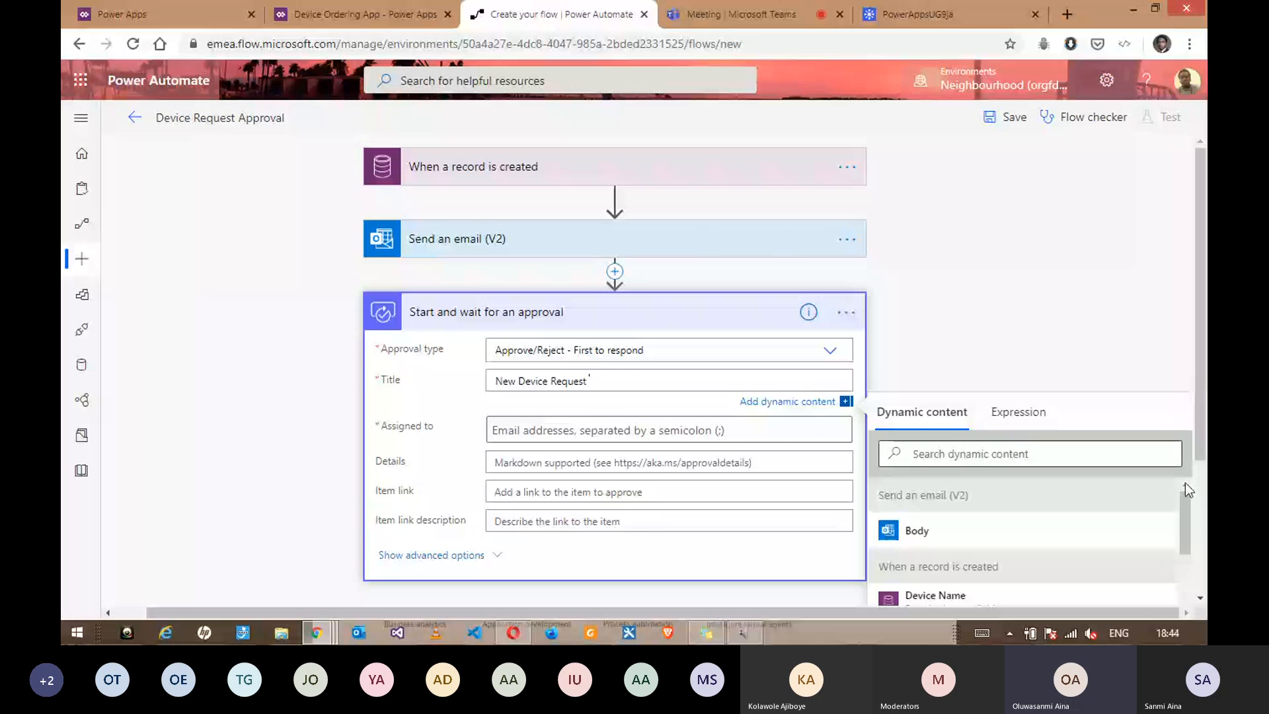
scroll(1187, 489, down, 1)
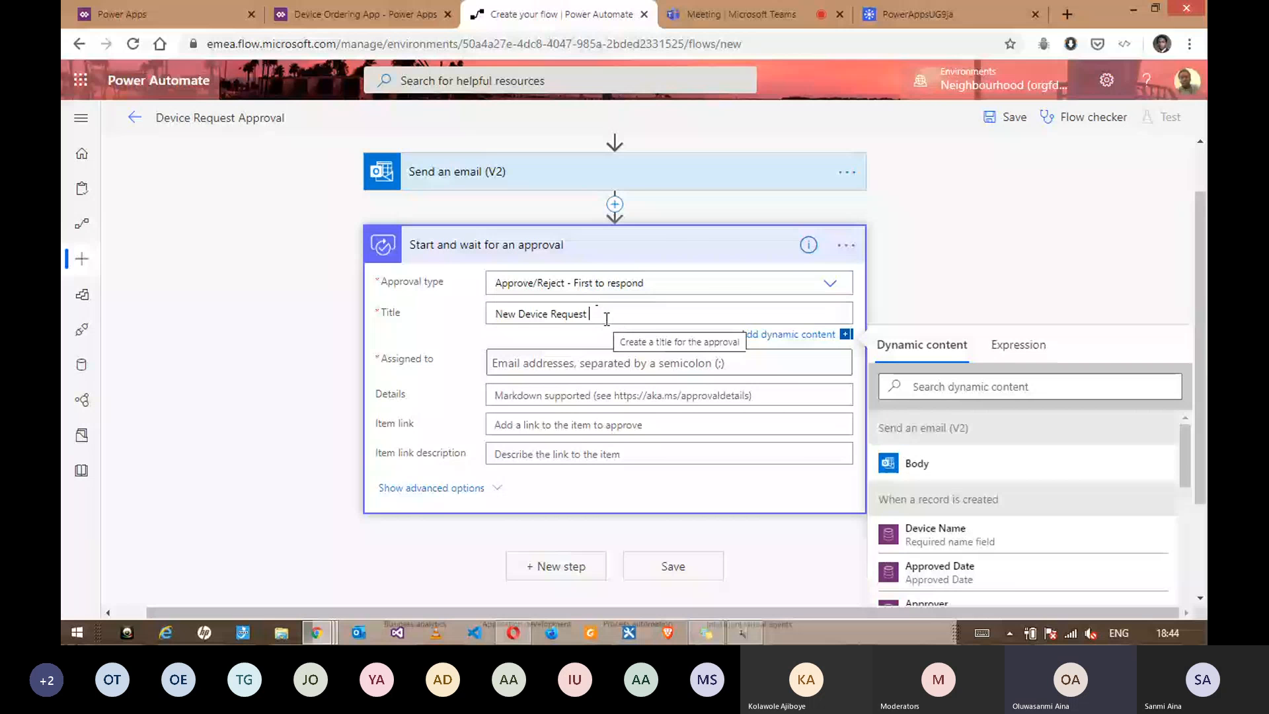
text(for)
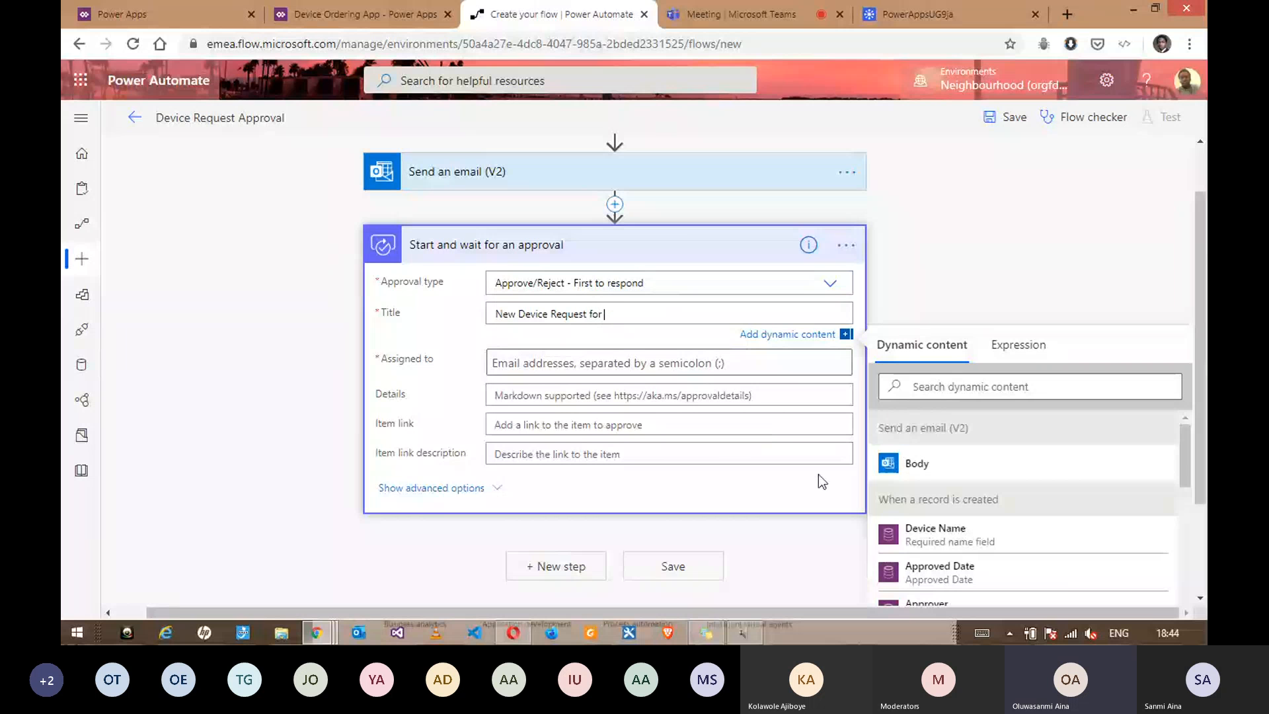
click(941, 545)
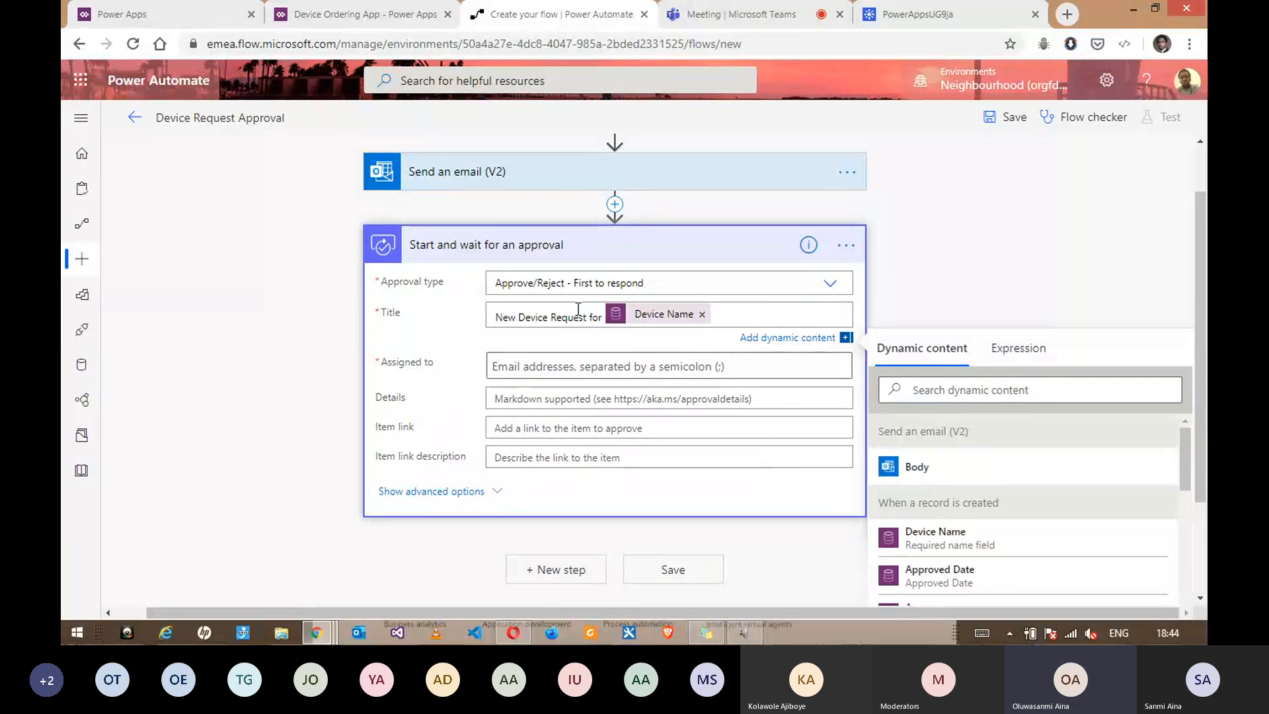
Step: Assign the approval to the Approver dynamic content from the record-created trigger, checking the Approver field in the Device Ordering App
click(525, 359)
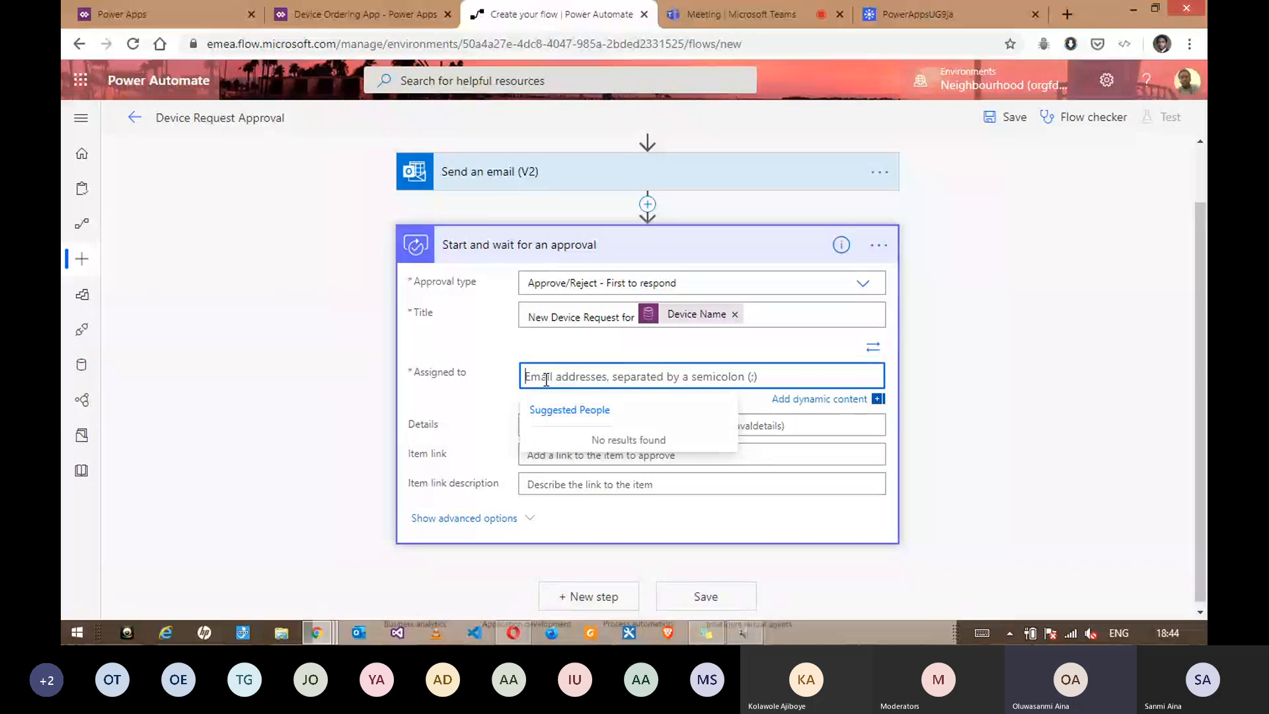
text(d)
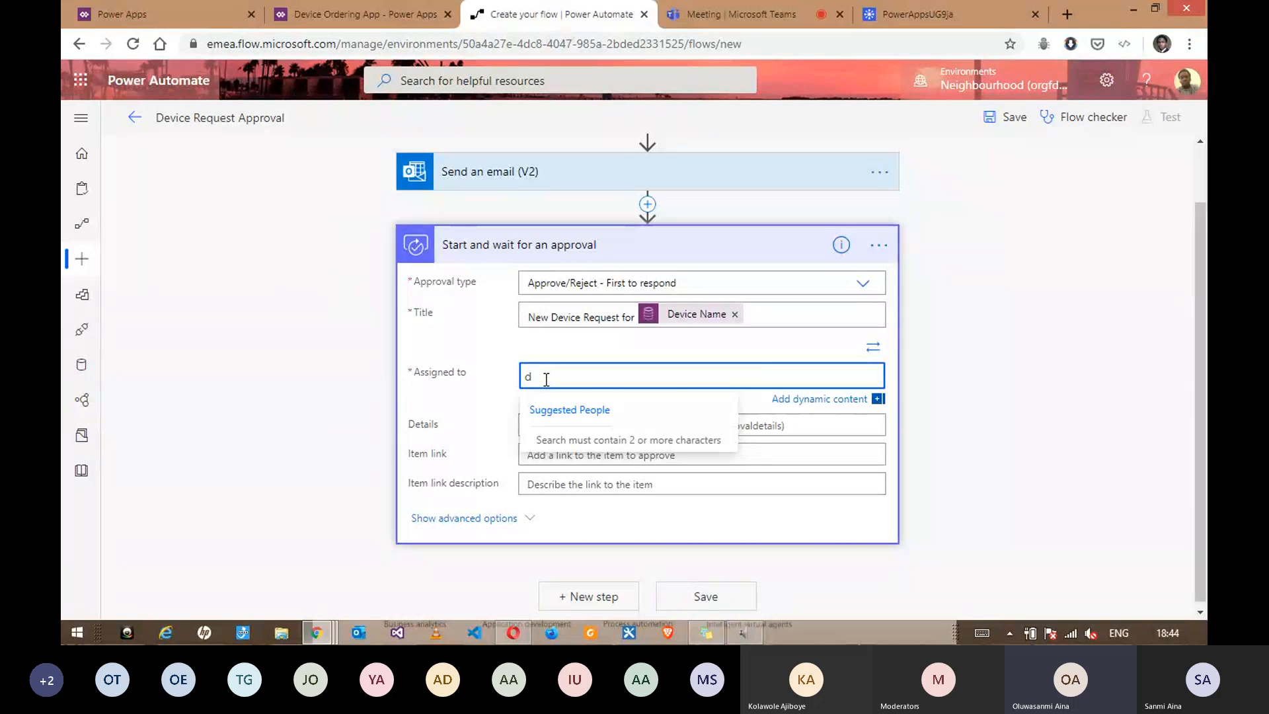
key(BackSpace)
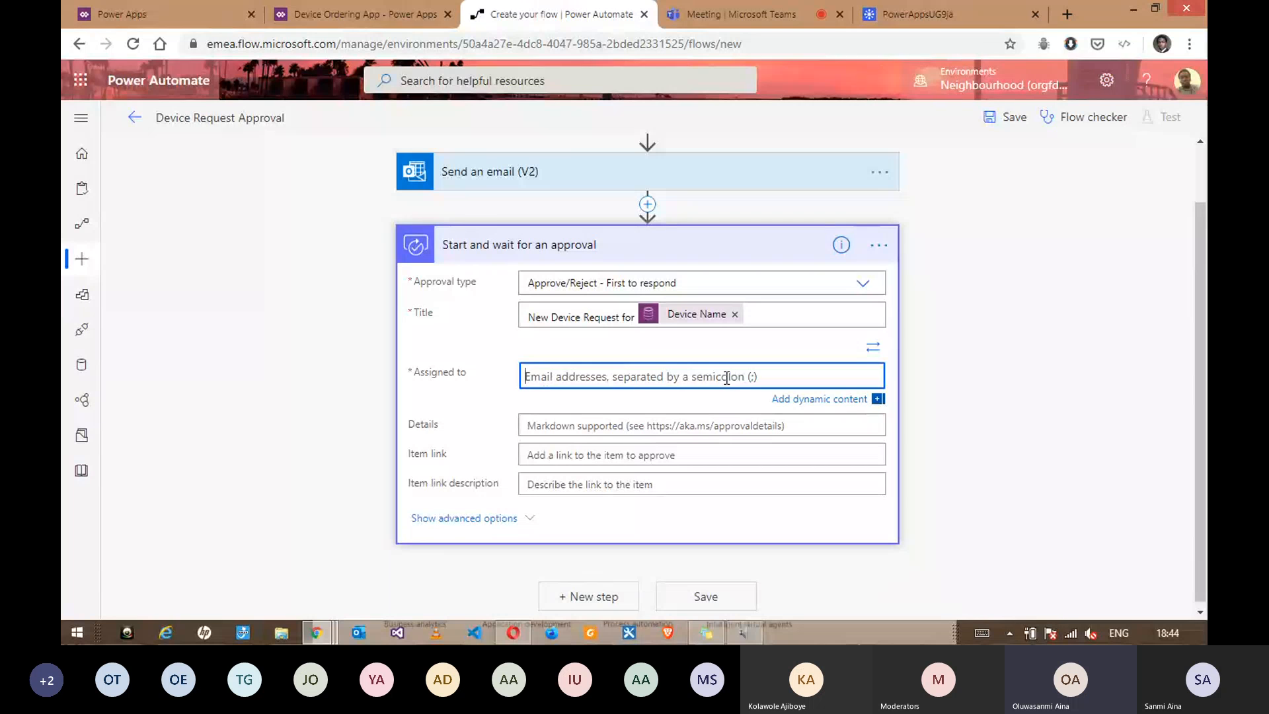
click(846, 400)
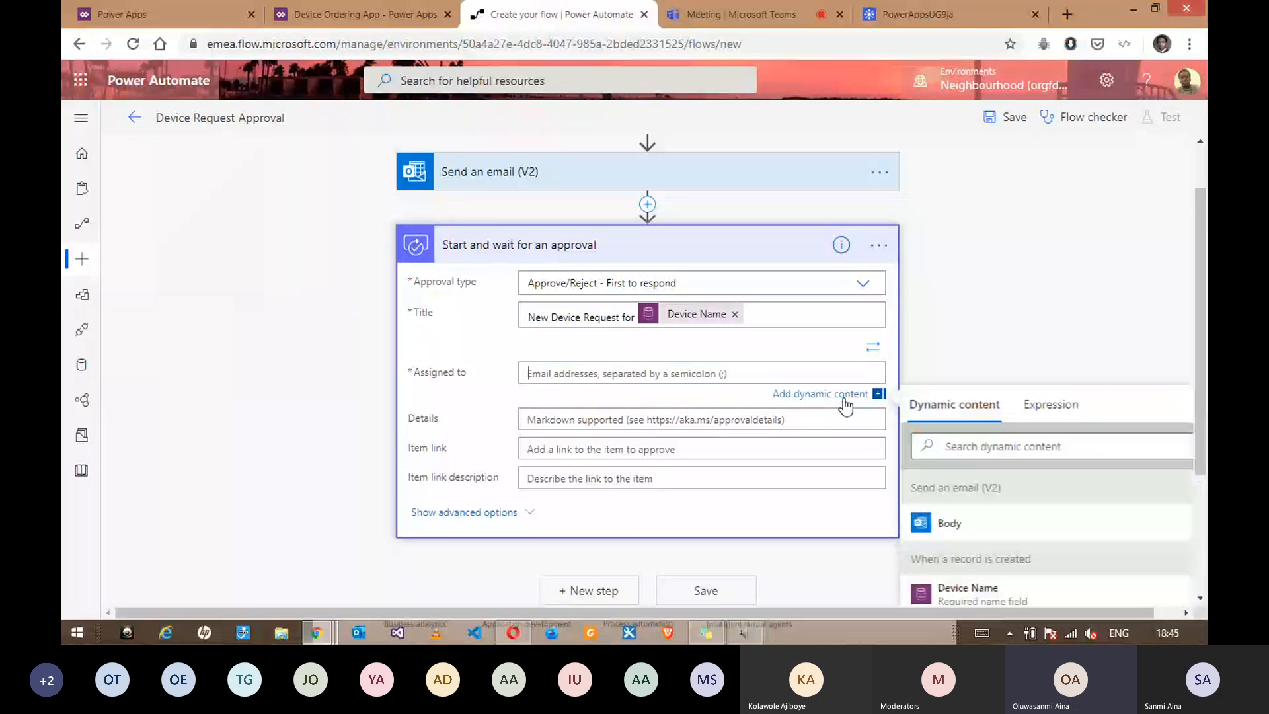
key(ctrl+shift+Tab)
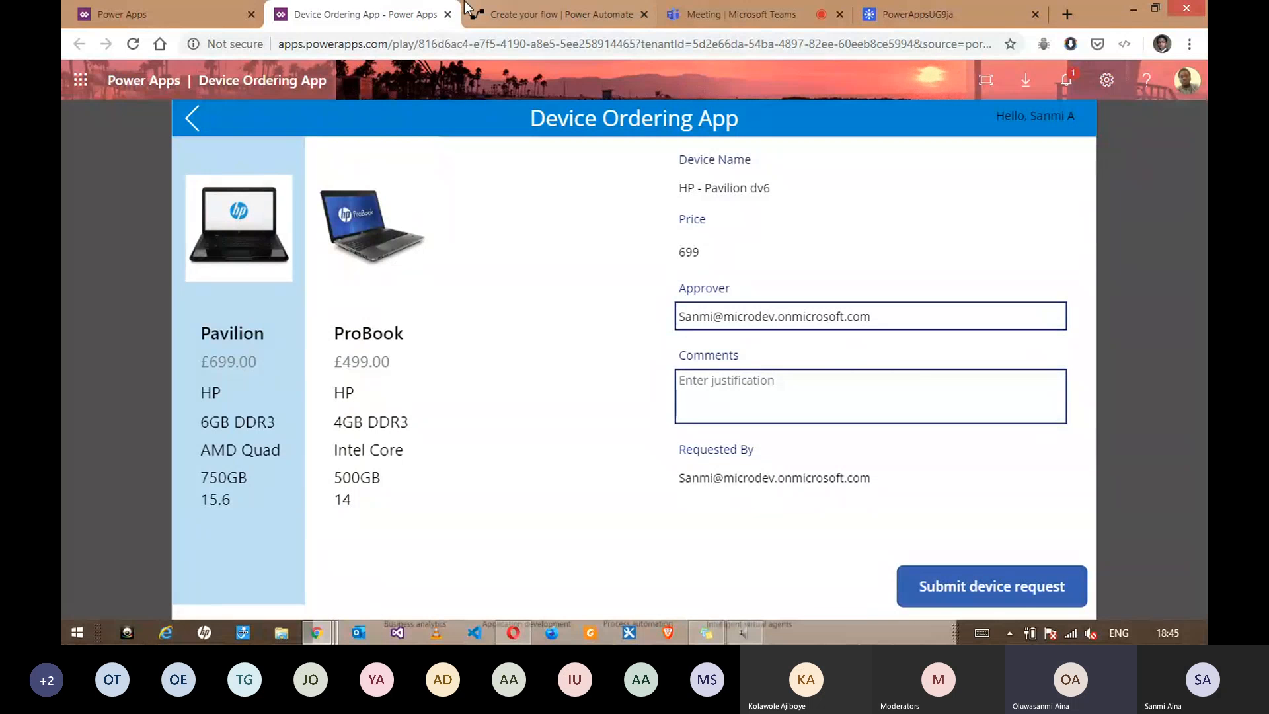
click(529, 6)
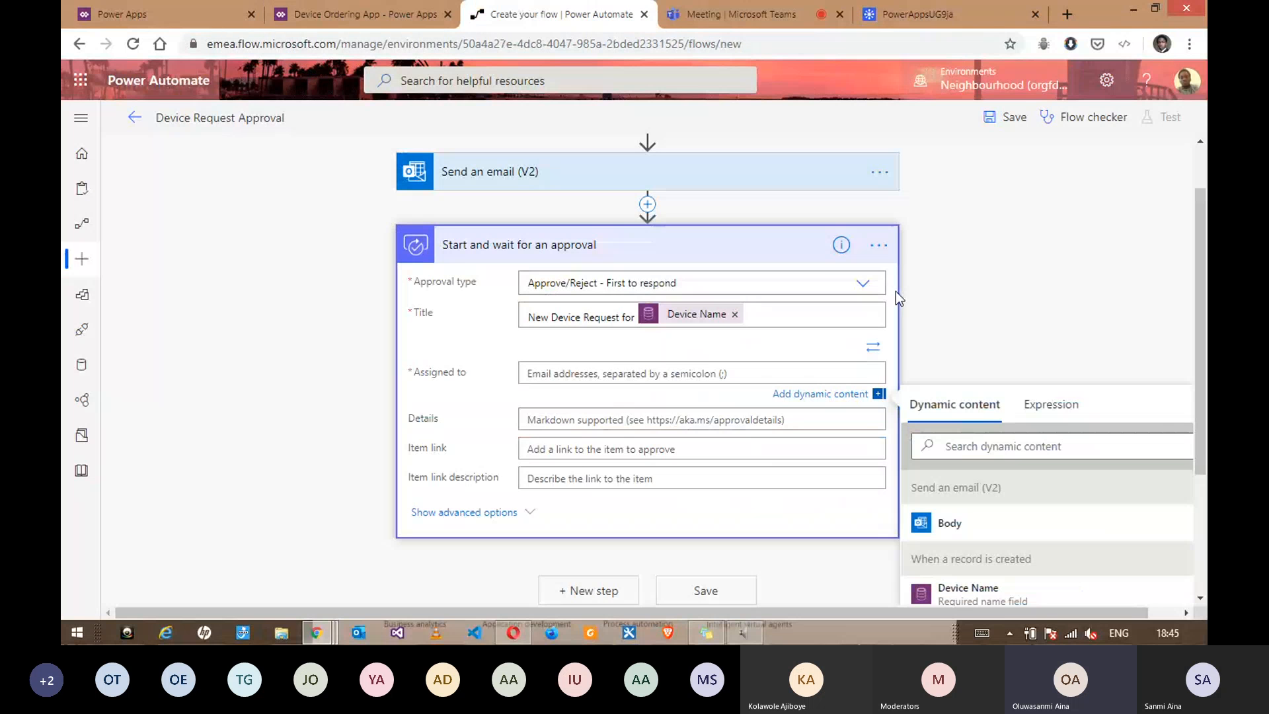
drag(1196, 354, 1200, 477)
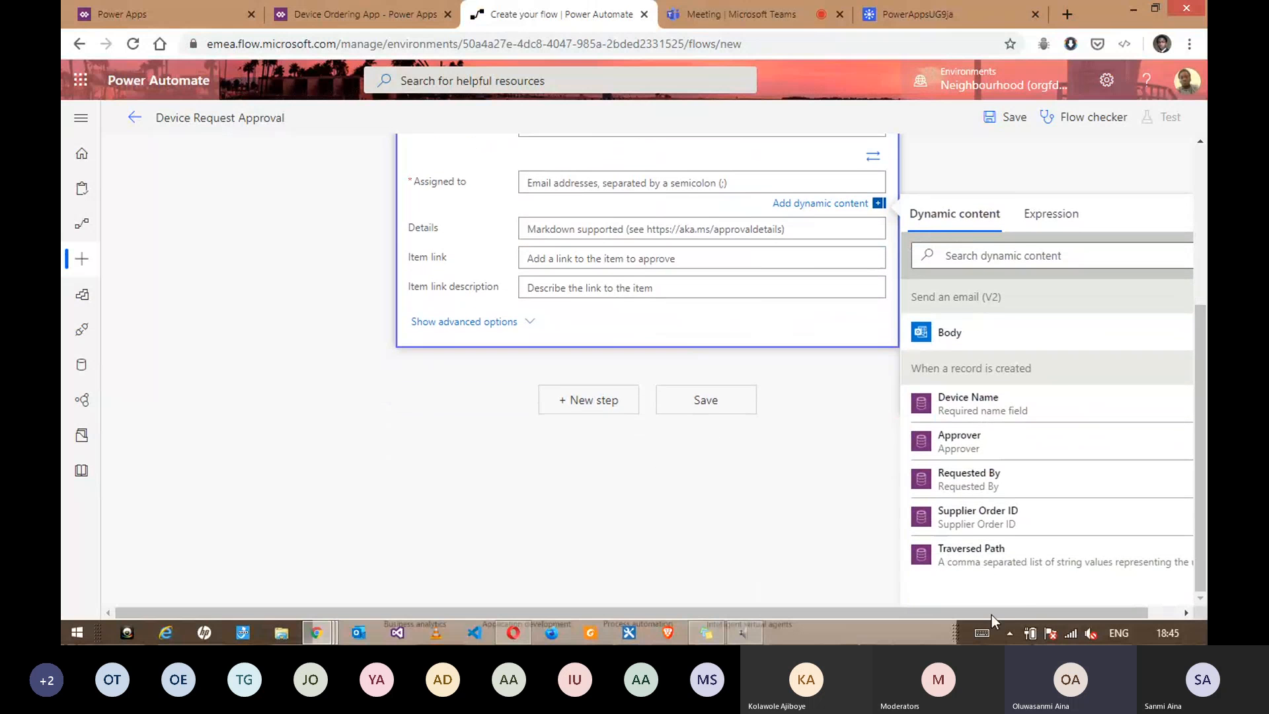
drag(985, 612, 1029, 616)
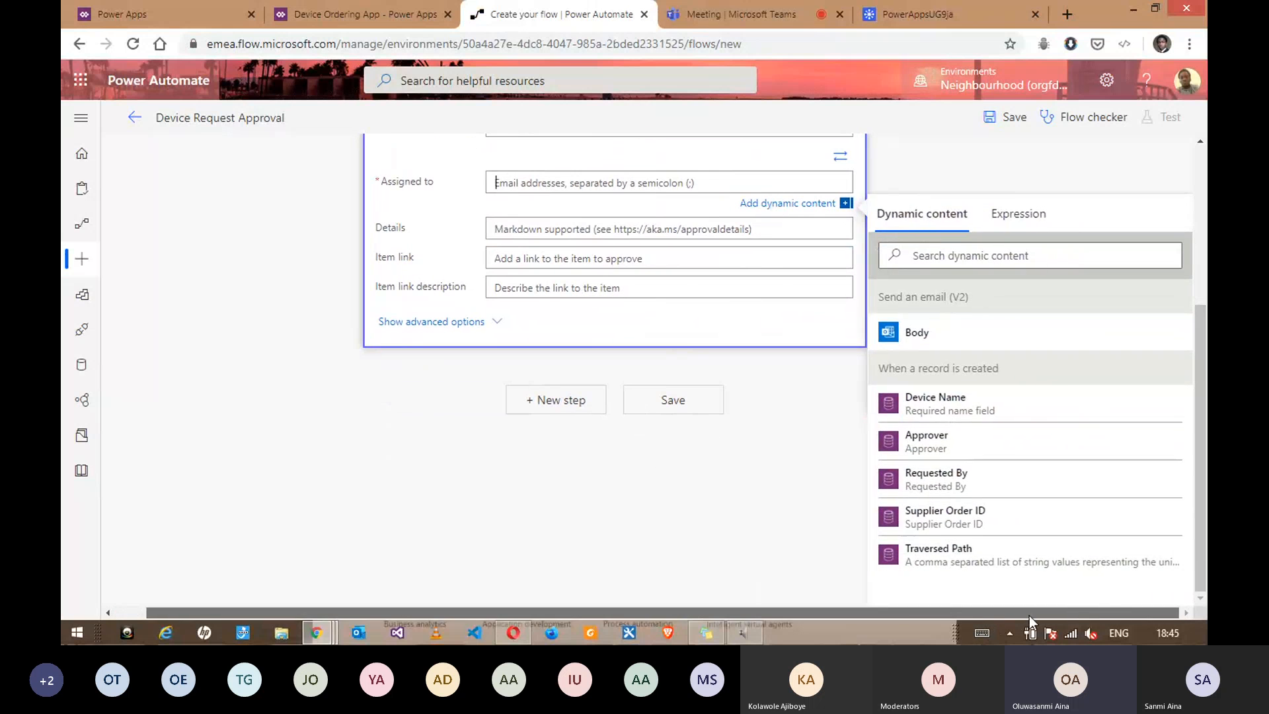
click(970, 437)
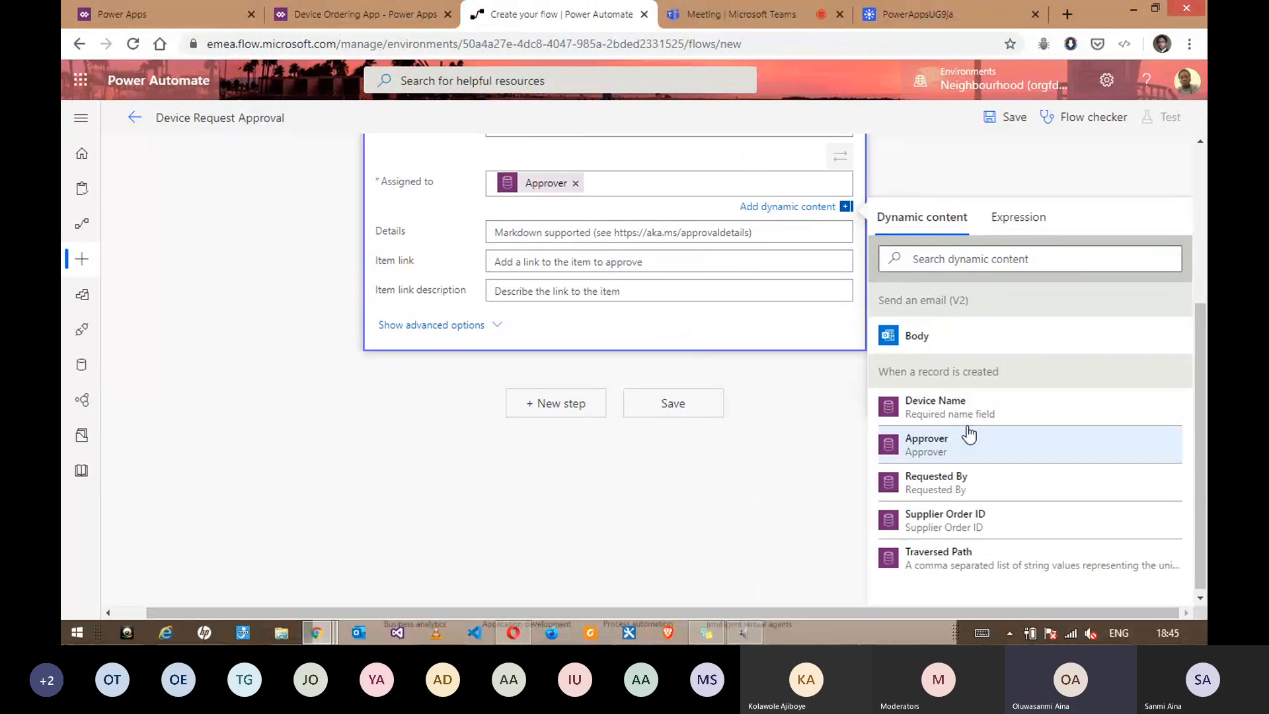
Step: Begin the approval's Details with the text "A new device has been requested by"
click(571, 235)
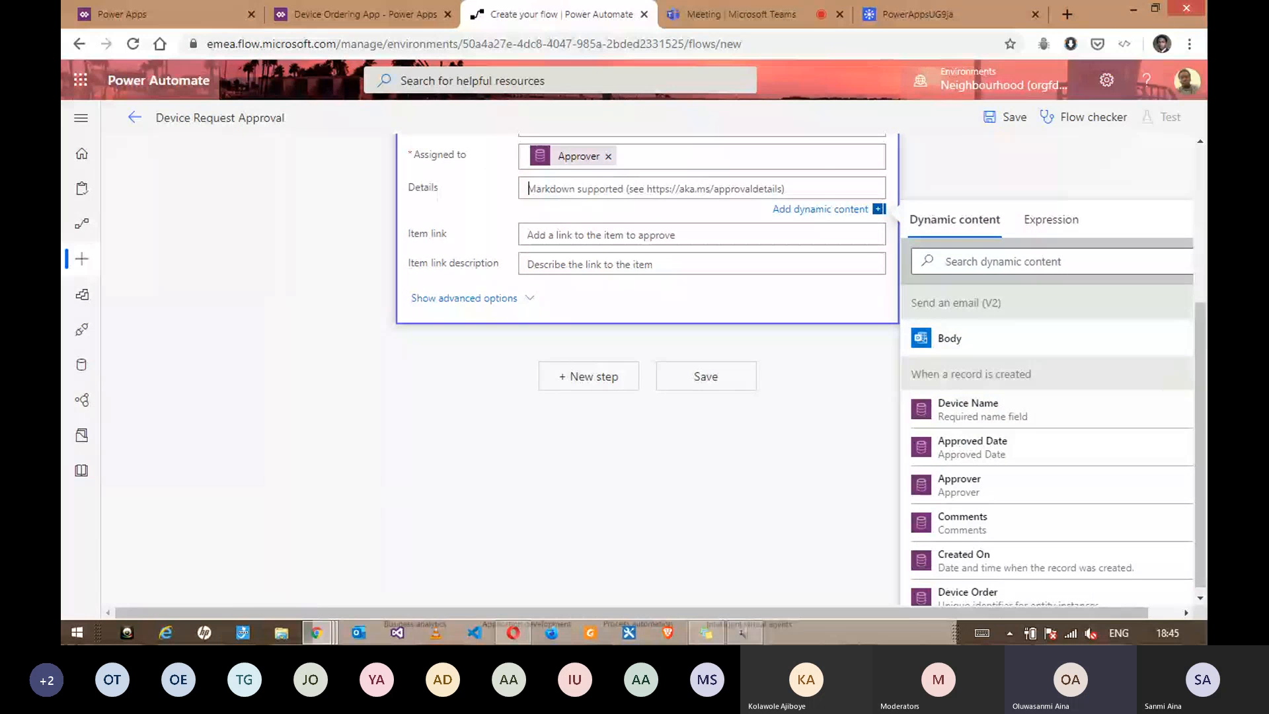
scroll(1193, 211, up, 3)
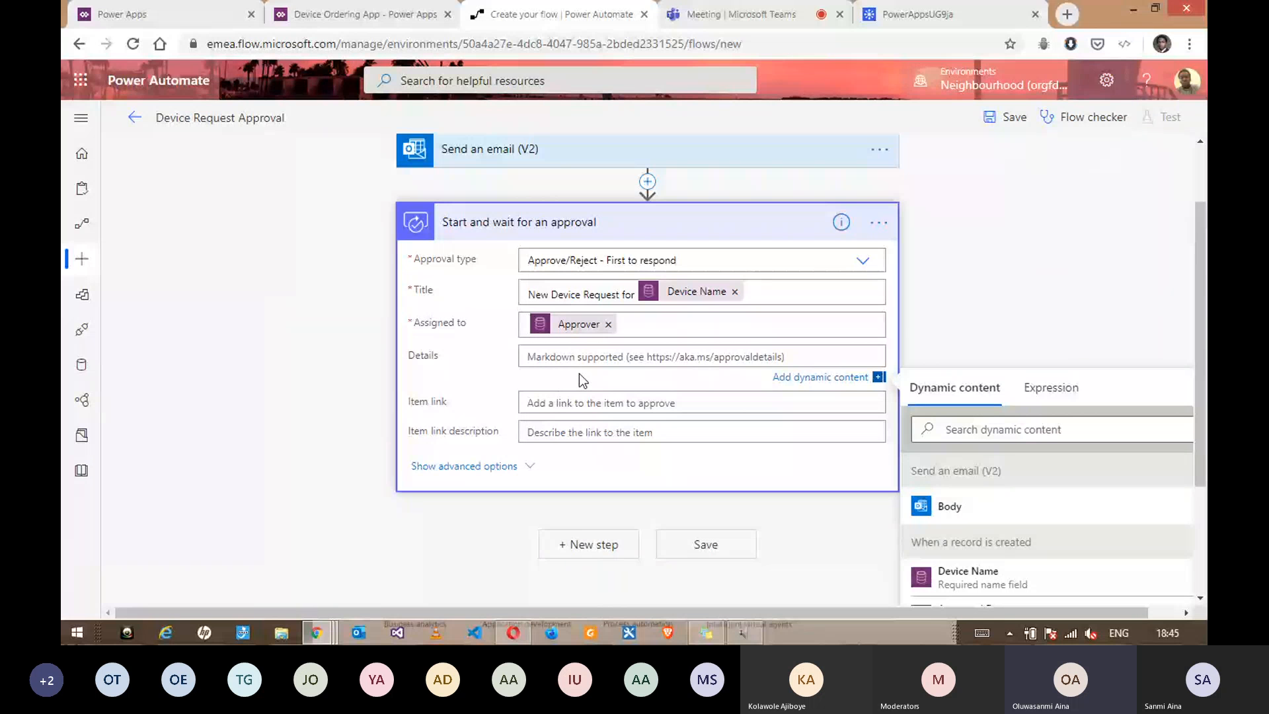
click(576, 354)
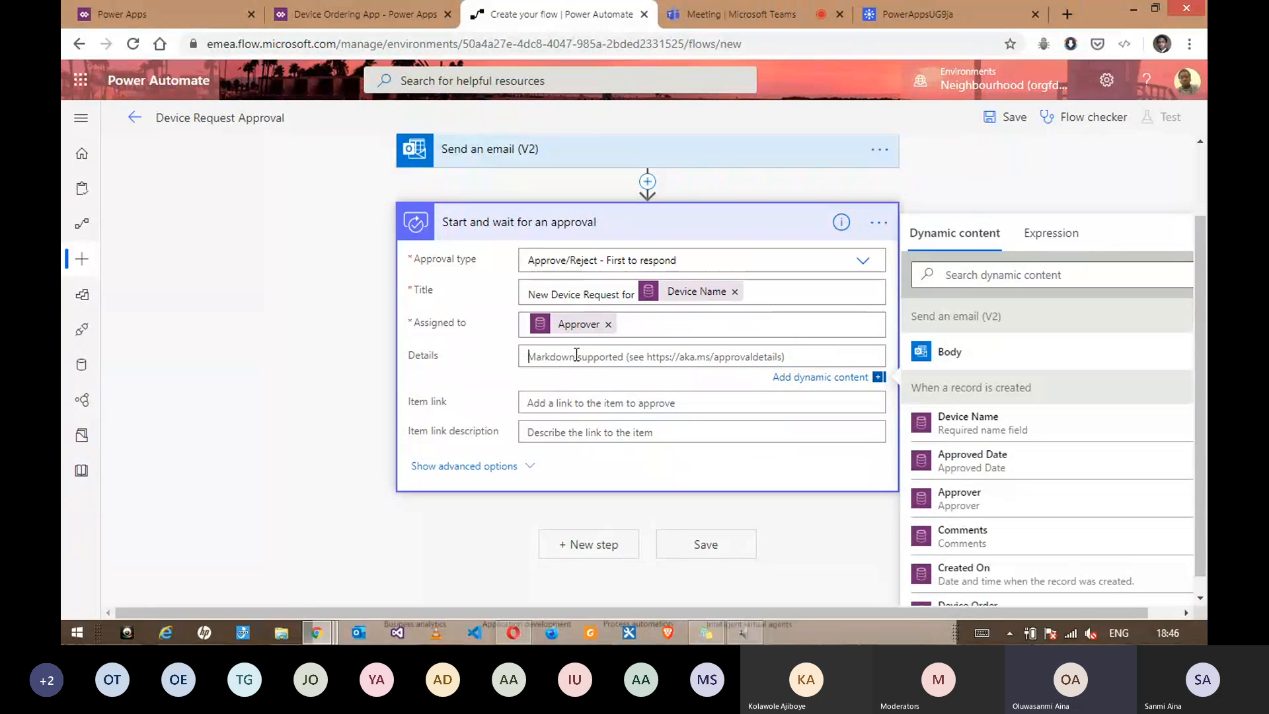
text(A new de)
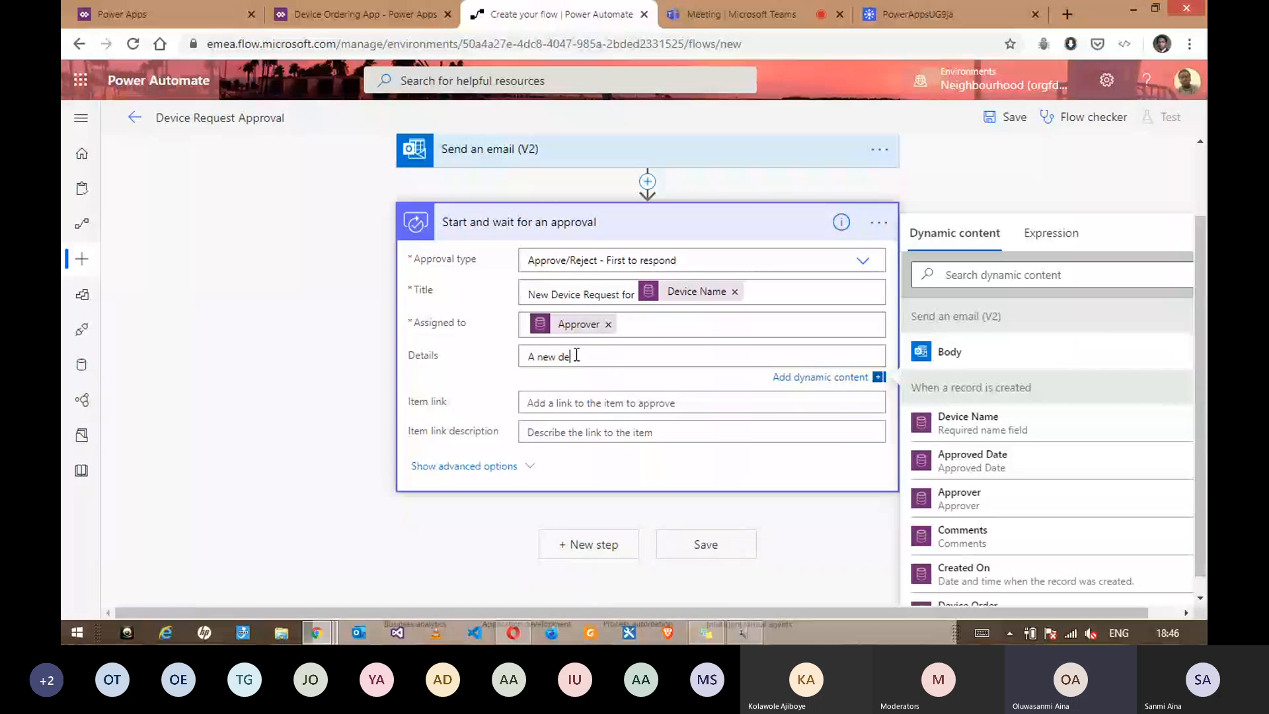
text(vice)
text( w)
text(e)
key(BackSpace)
key(BackSpace)
key(BackSpace)
text(has been requested by)
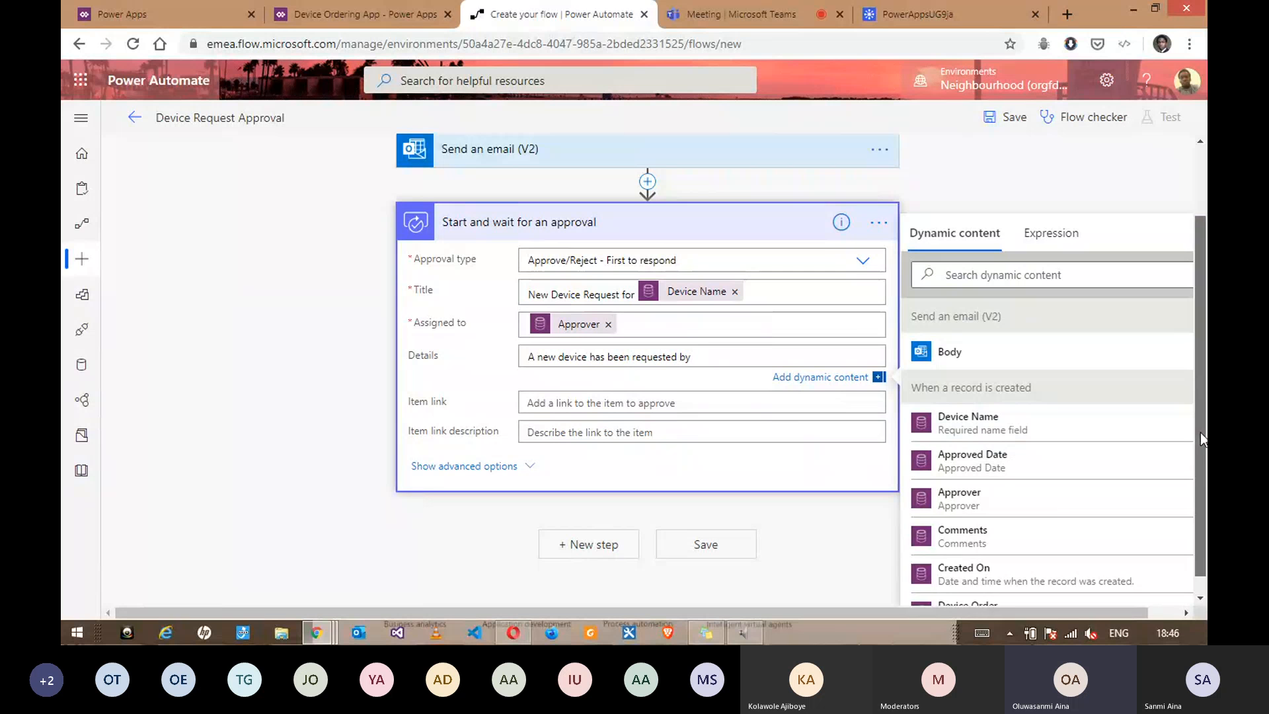
Step: Complete the first Details sentence with the Created By dynamic content from the record-created trigger and a full stop
scroll(1199, 432, down, 1)
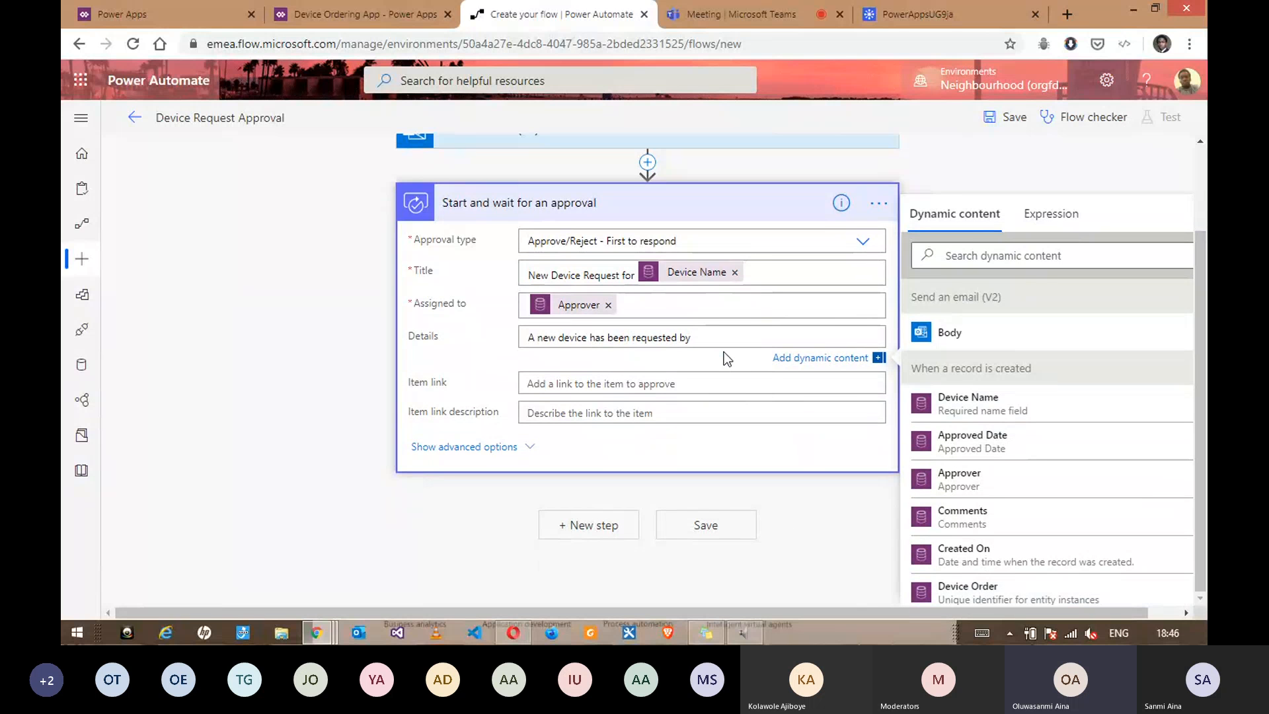
key(BackSpace)
key(BackSpace)
key(BackSpace)
text(by)
scroll(1022, 473, down, 3)
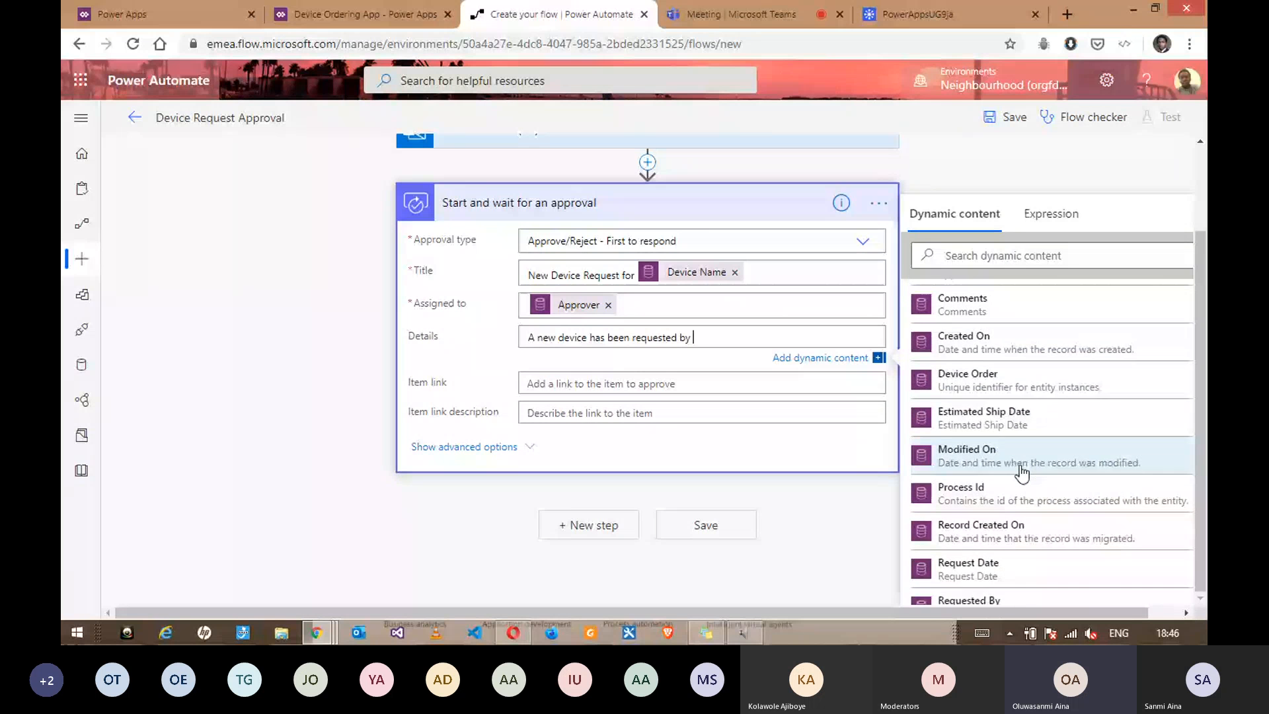
scroll(1023, 473, down, 2)
scroll(1022, 473, down, 5)
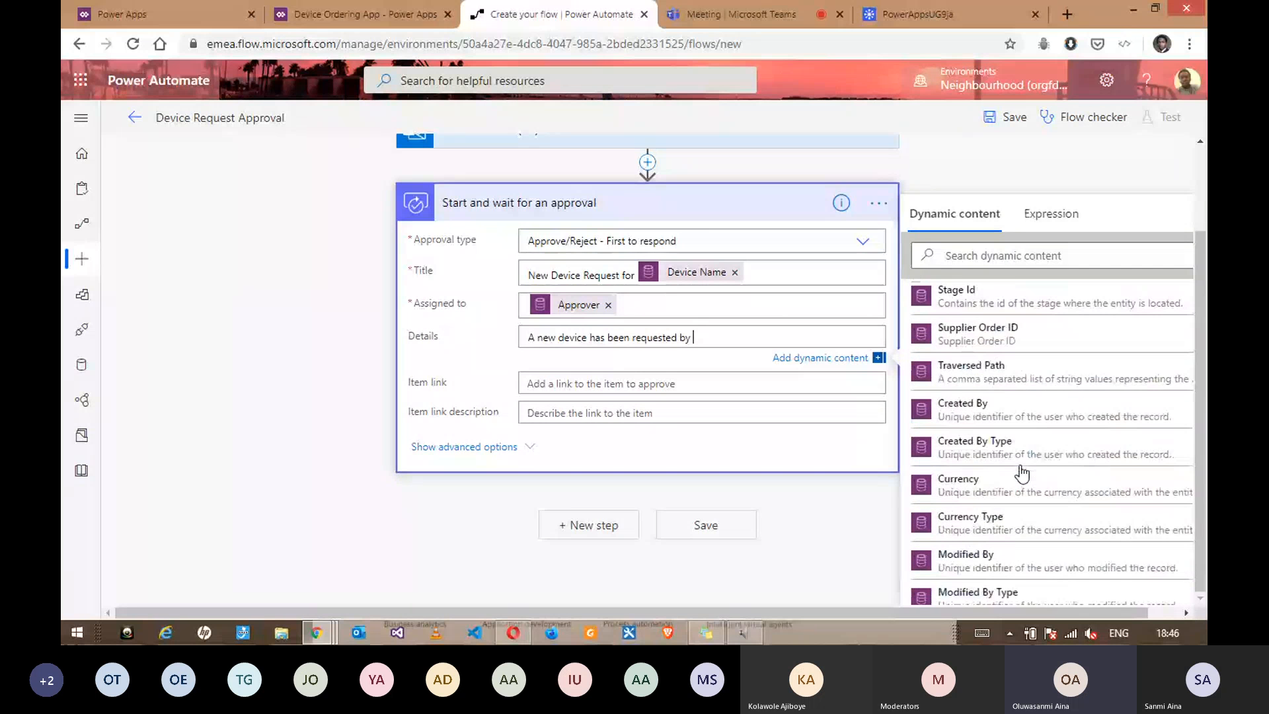
click(1011, 373)
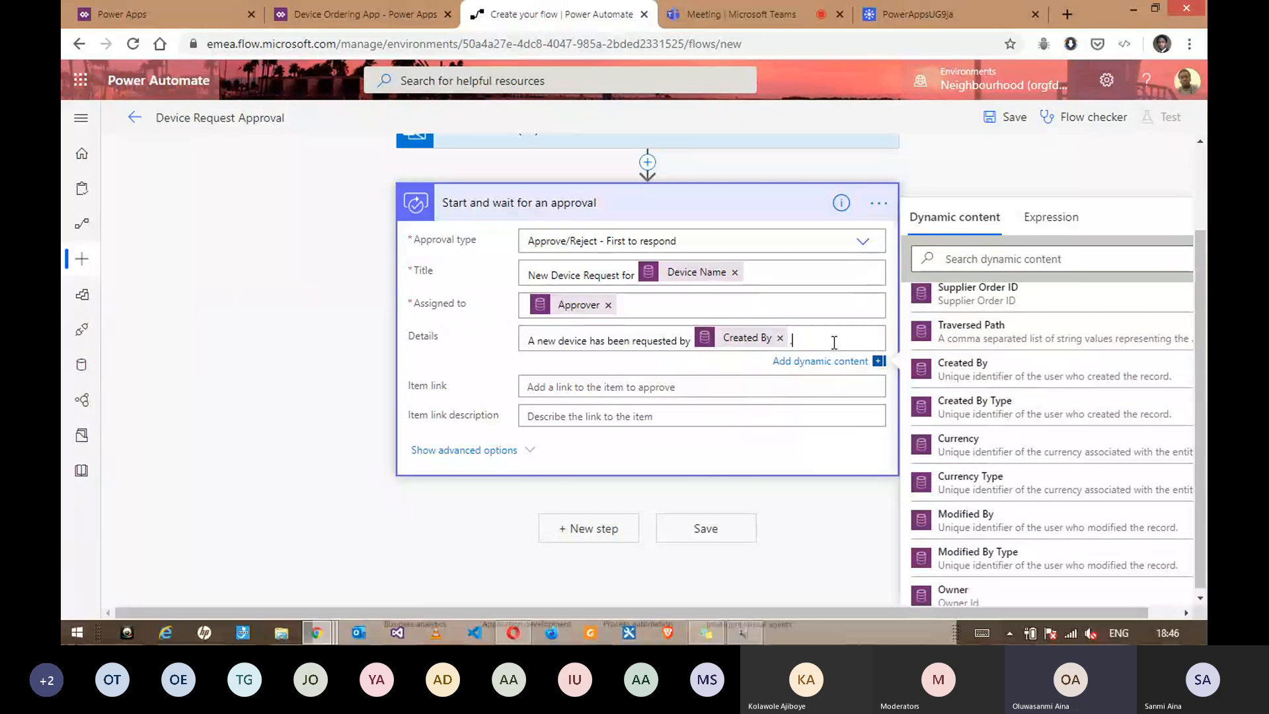
text(.)
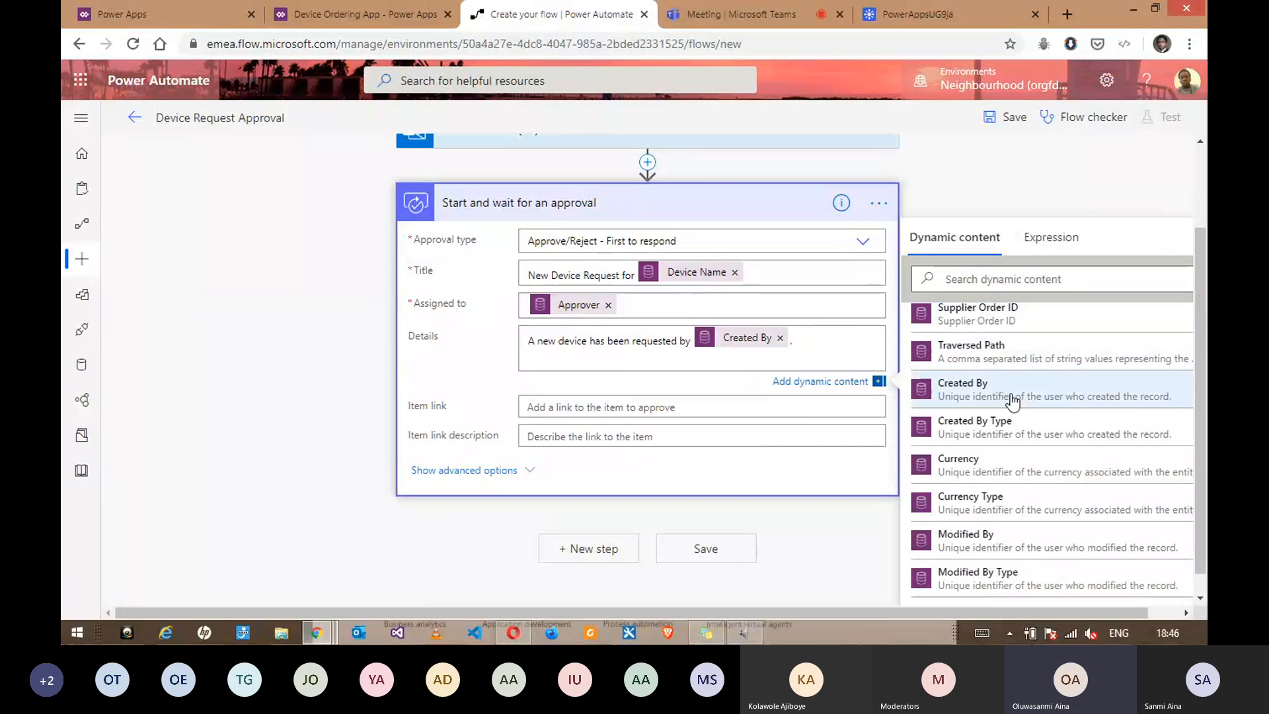
Step: Add a second Details line reading "Device Name:" followed by the Device Name dynamic content
scroll(1011, 401, up, 5)
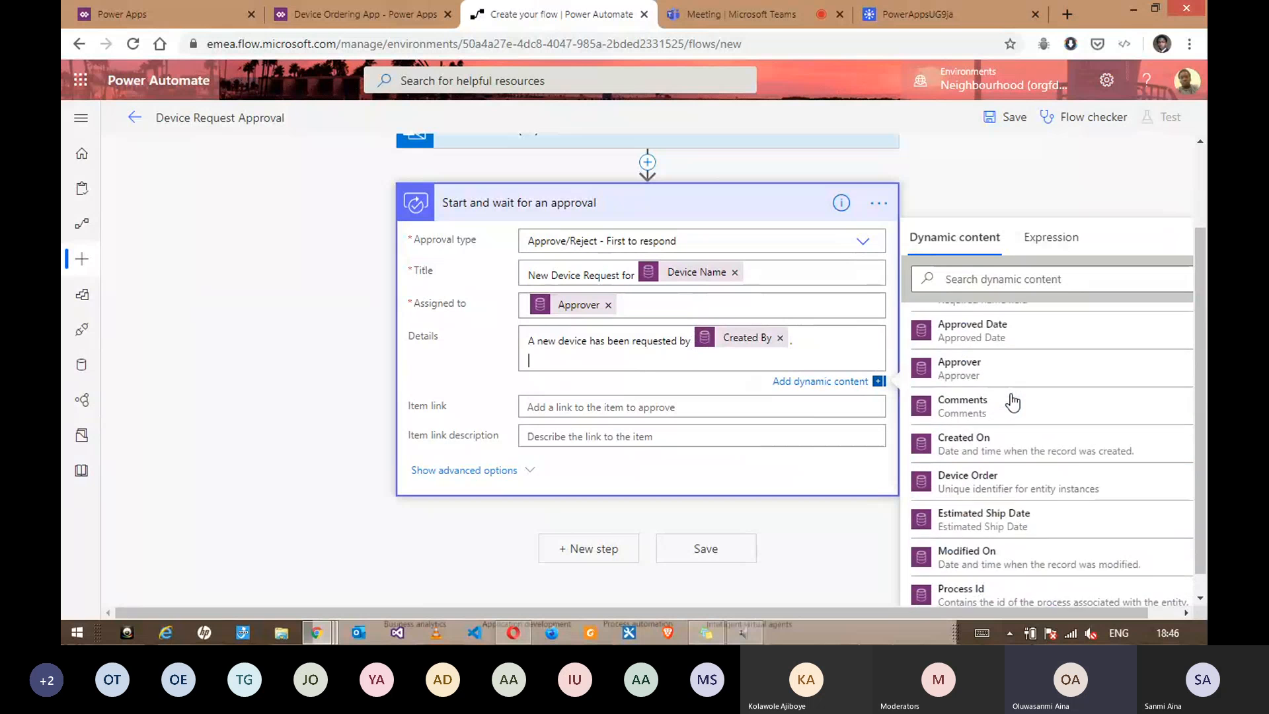
scroll(1011, 402, up, 1)
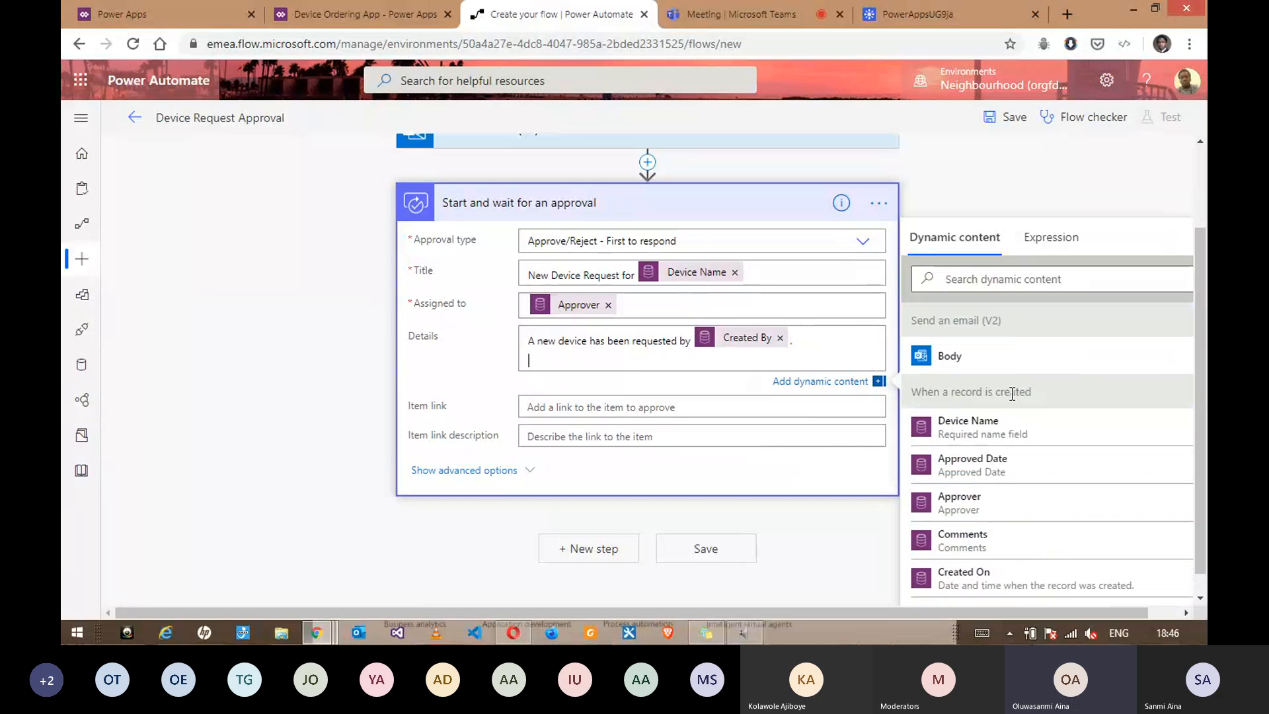
text(Device Name:)
key(Tab)
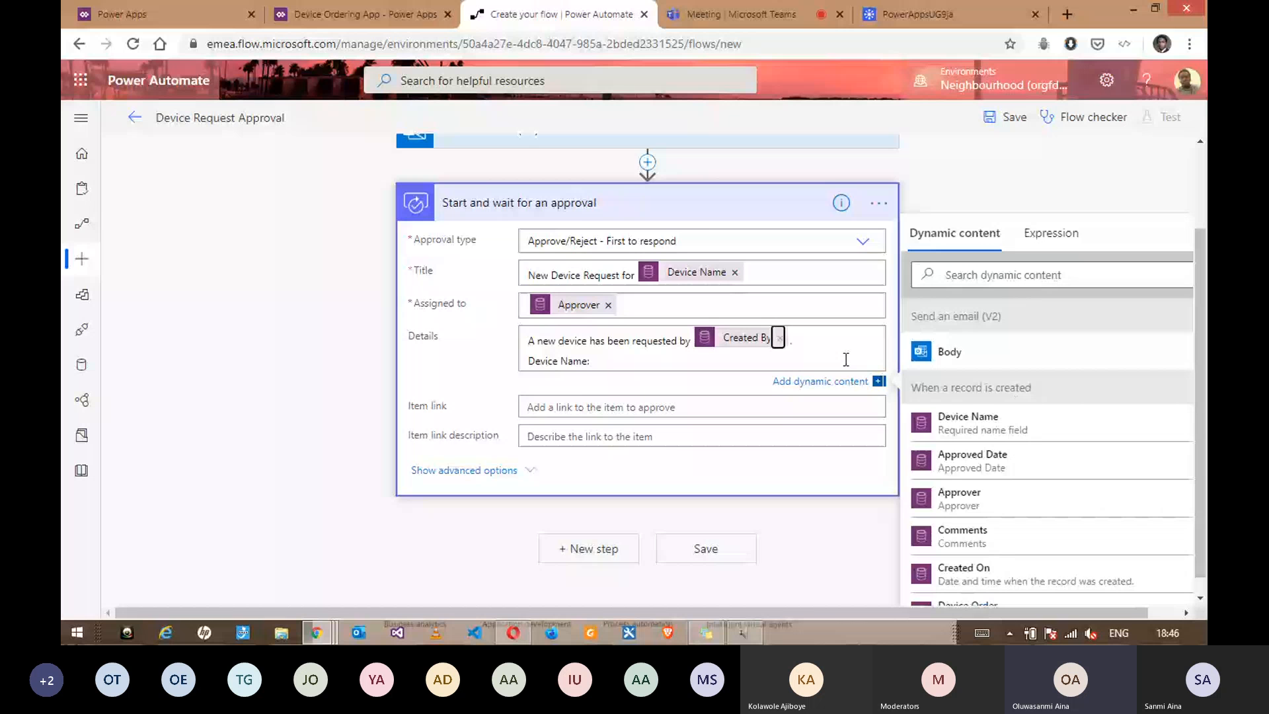
click(968, 423)
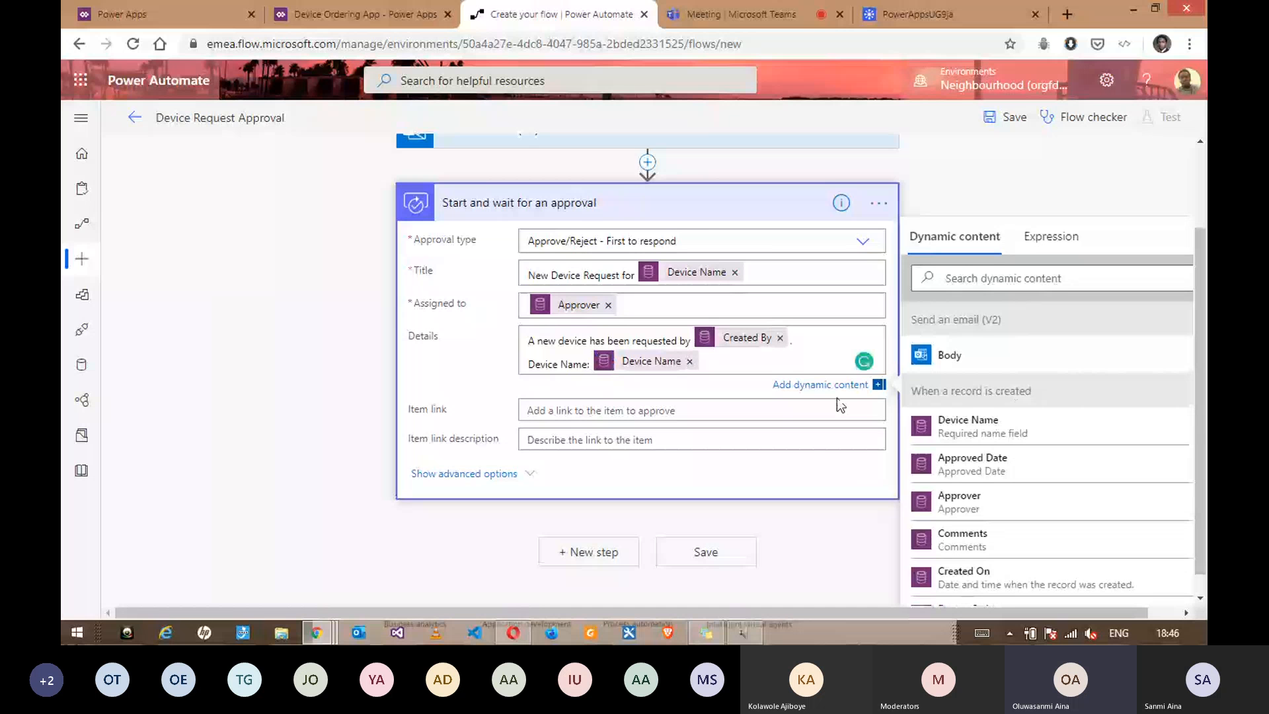
click(705, 348)
text(.)
click(717, 358)
Step: Add a third Details line reading "Price: $" followed by the Price dynamic content, searching the dynamic content for it
key(Return)
text(Proe)
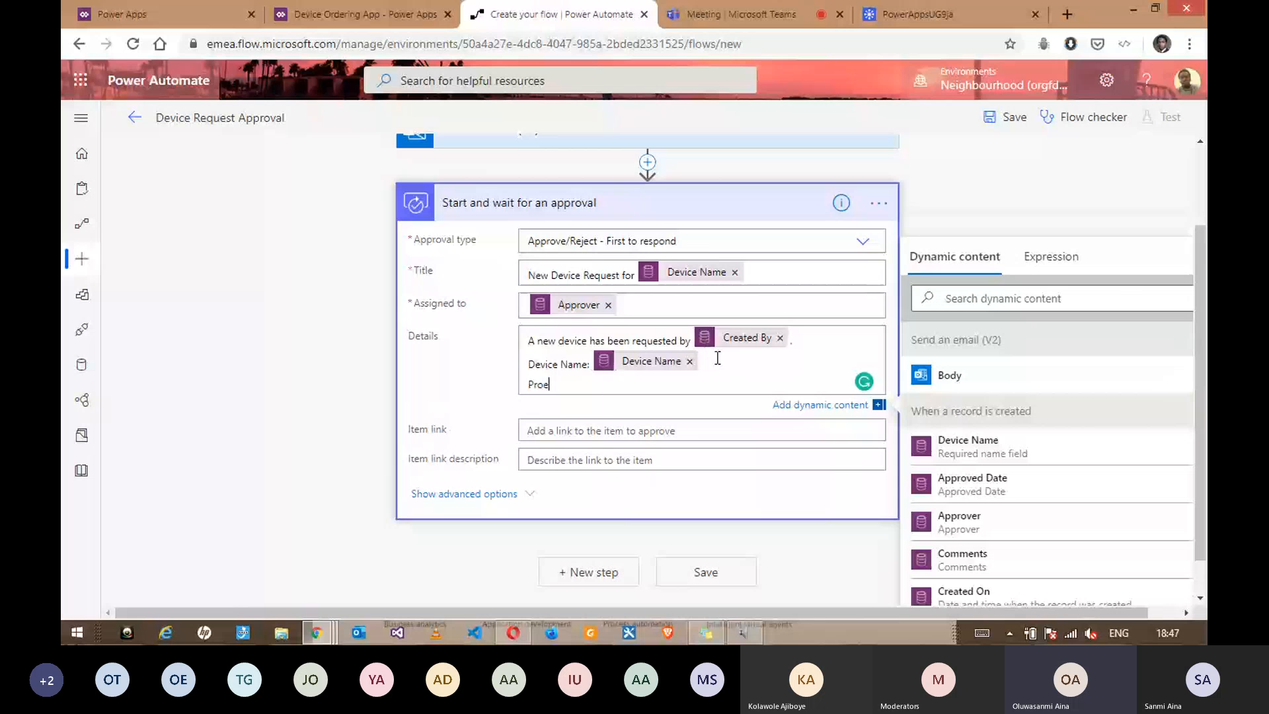
key(BackSpace)
key(BackSpace)
text(ice: $)
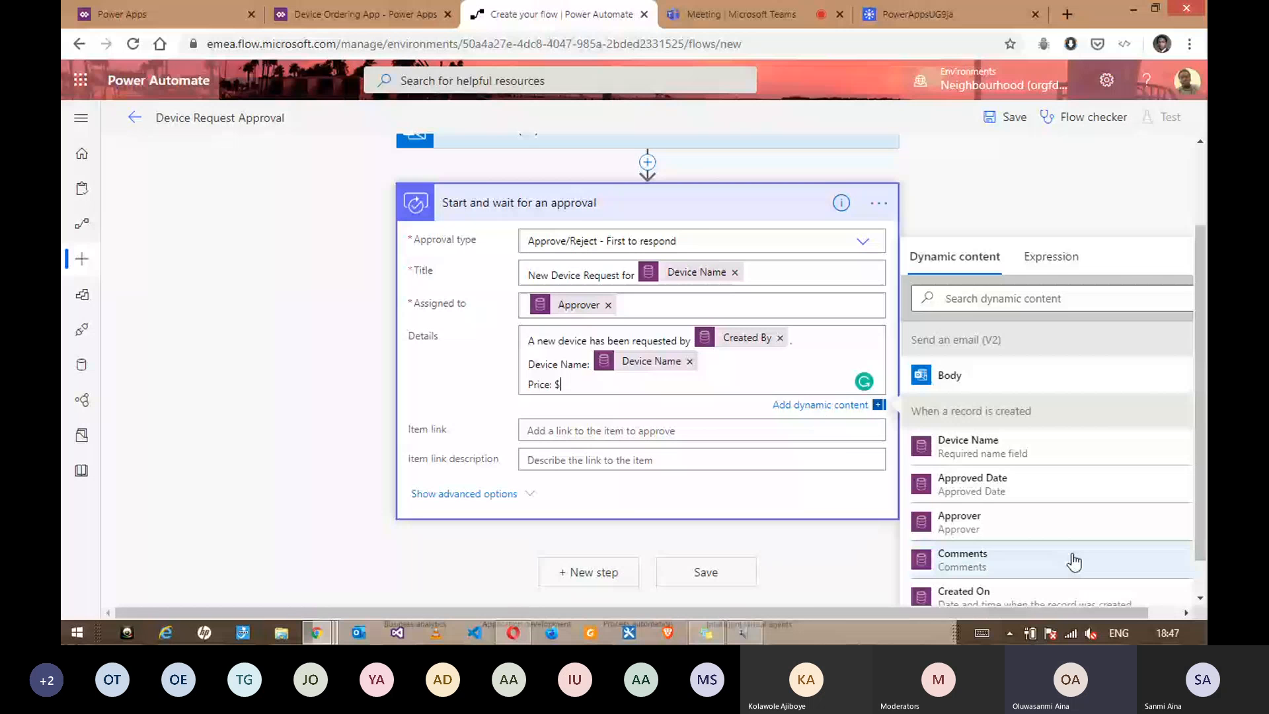
scroll(1042, 471, down, 8)
scroll(1042, 471, up, 3)
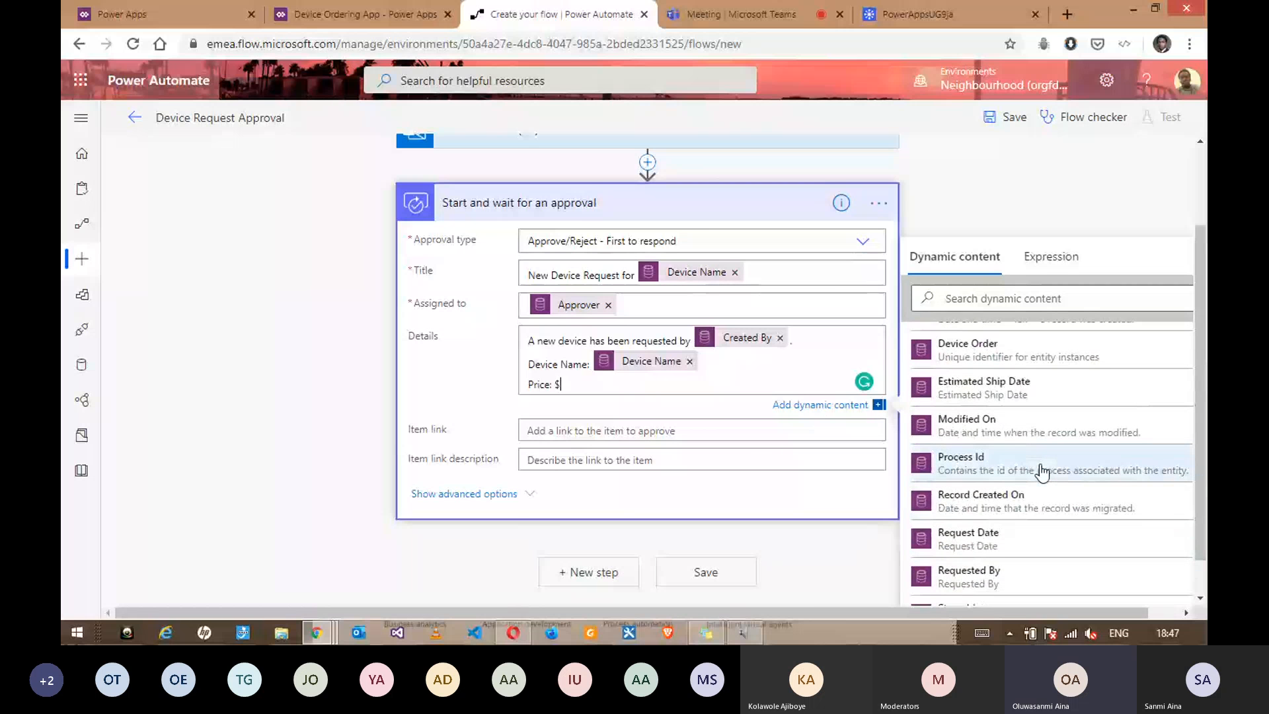
scroll(1041, 472, down, 2)
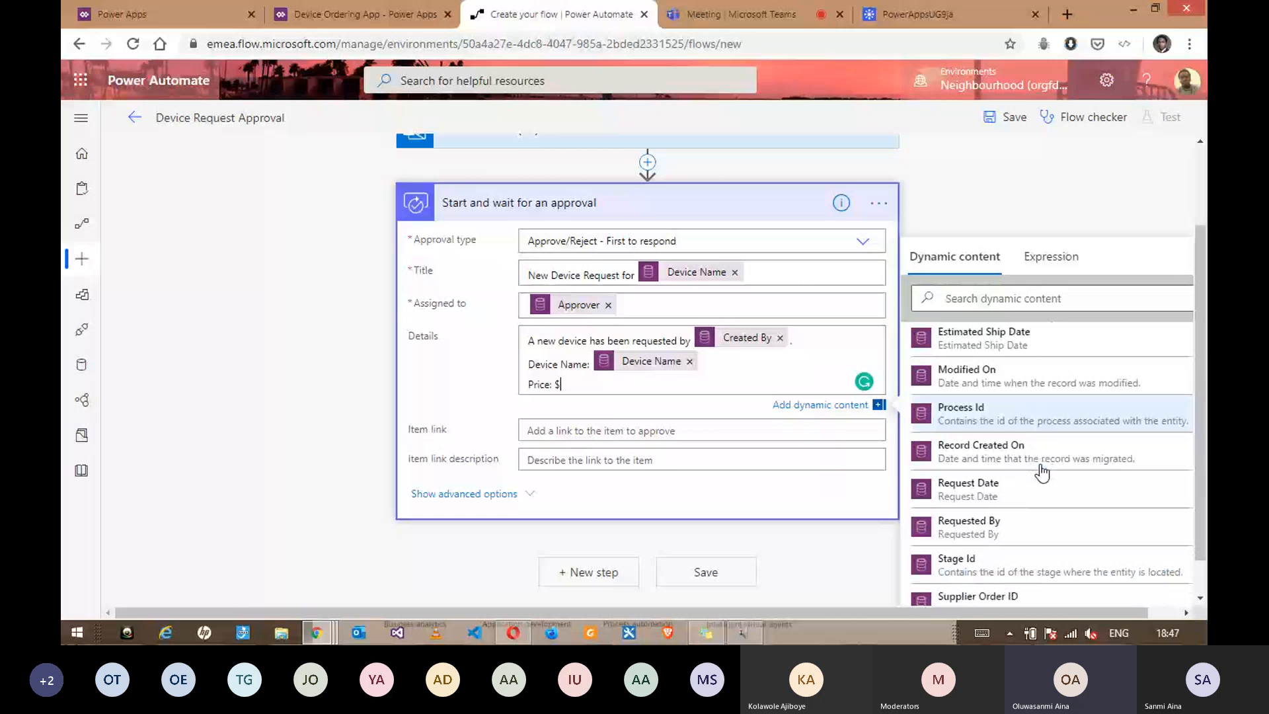
scroll(1041, 472, down, 1)
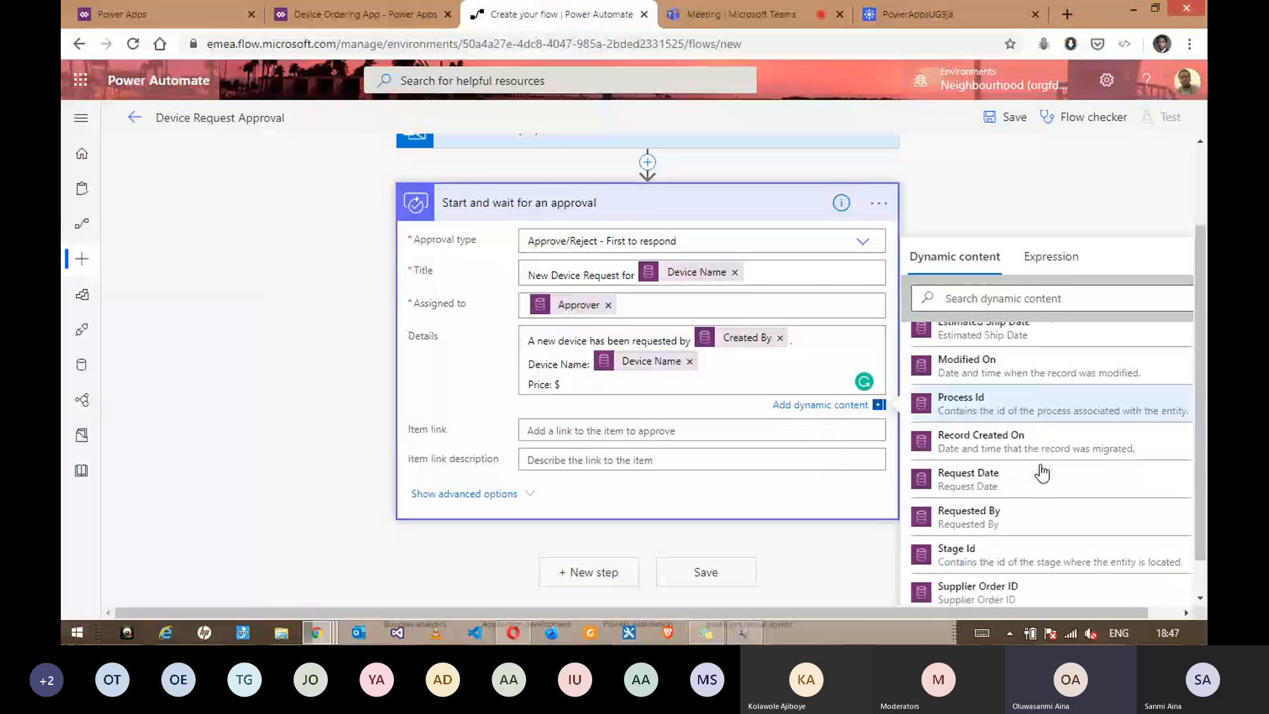
click(1001, 295)
text(pro)
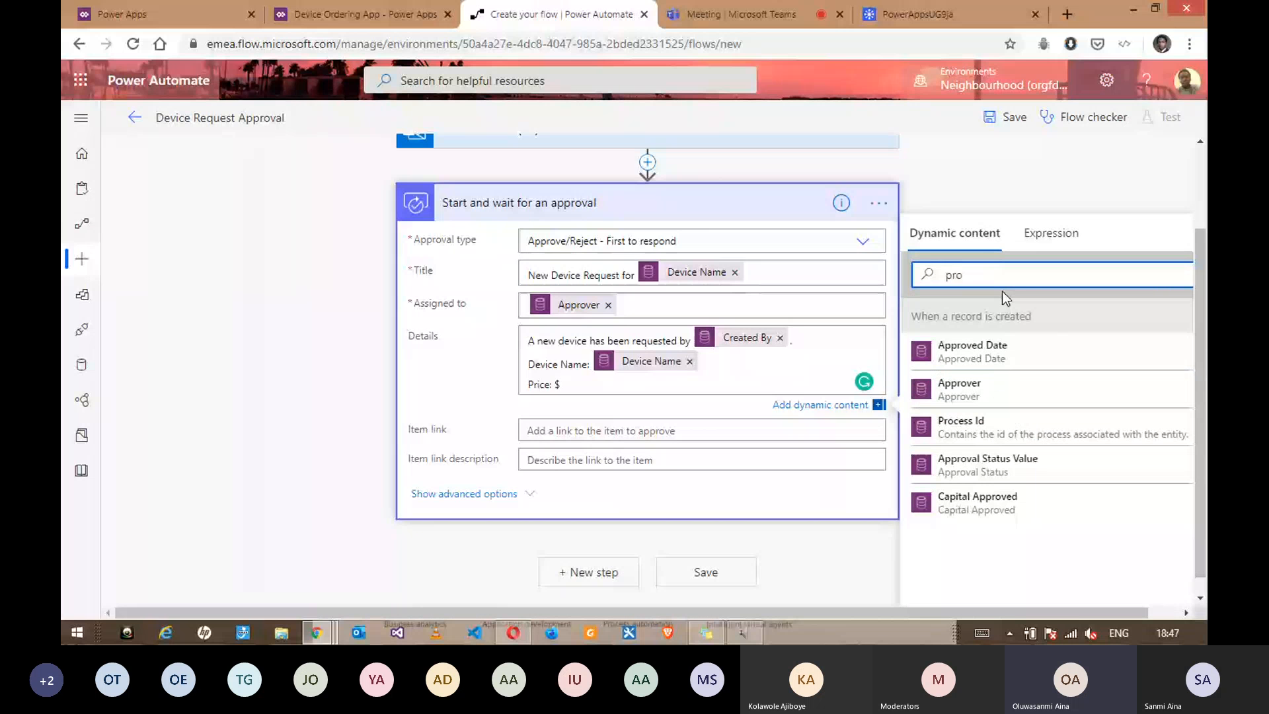
key(BackSpace)
text(i)
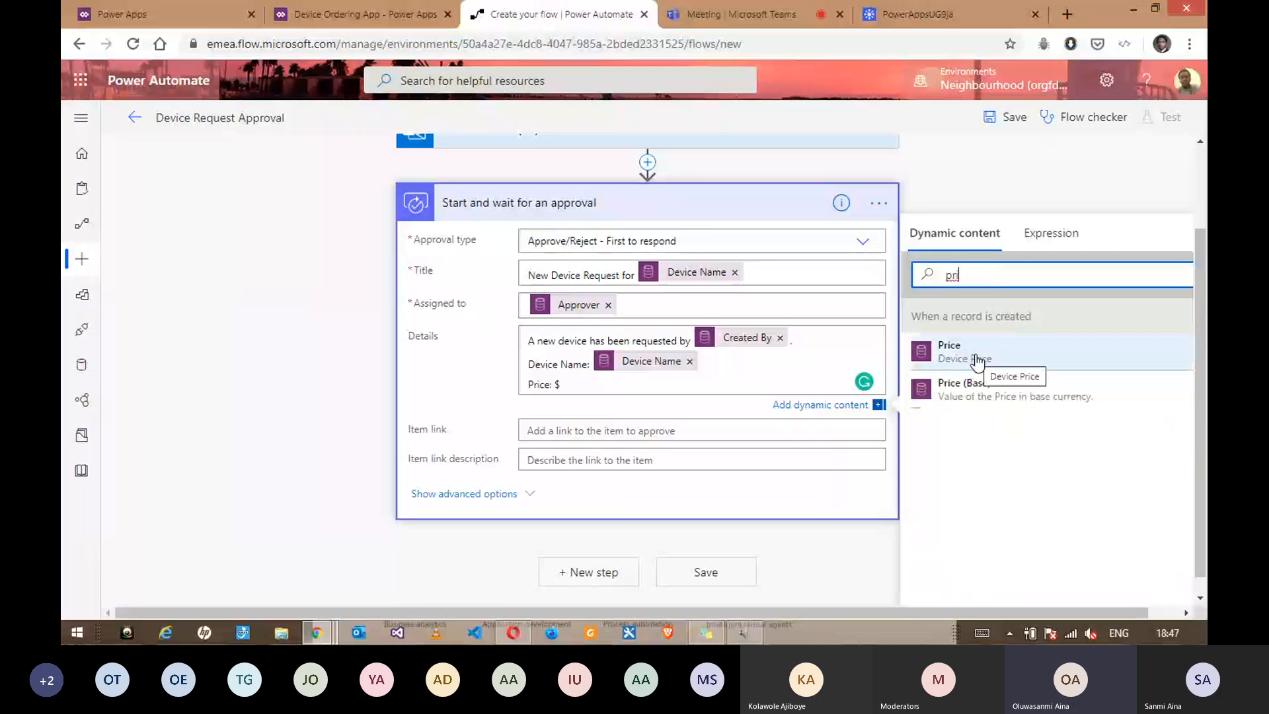
click(977, 362)
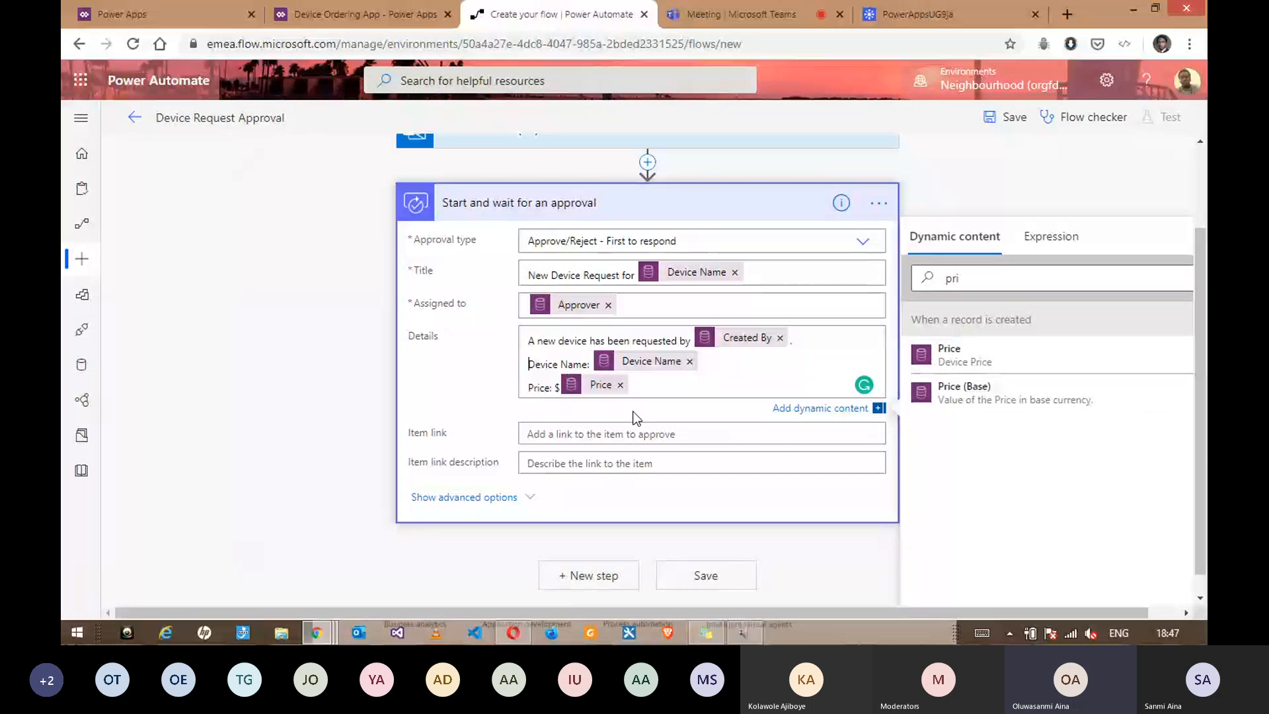
Step: Add a fourth Details line reading "Departmental Contribution: $" followed by the Department Contribution dynamic content
key(Return)
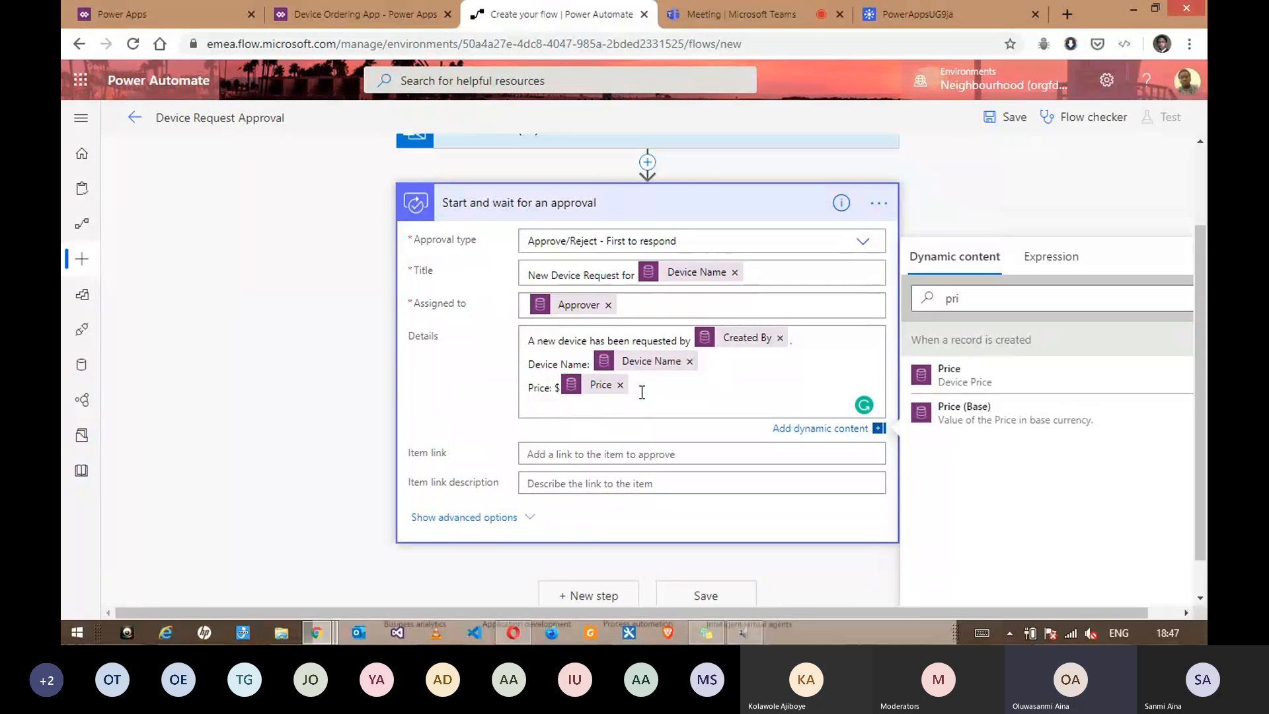
text(Des)
key(BackSpace)
text(partmental )
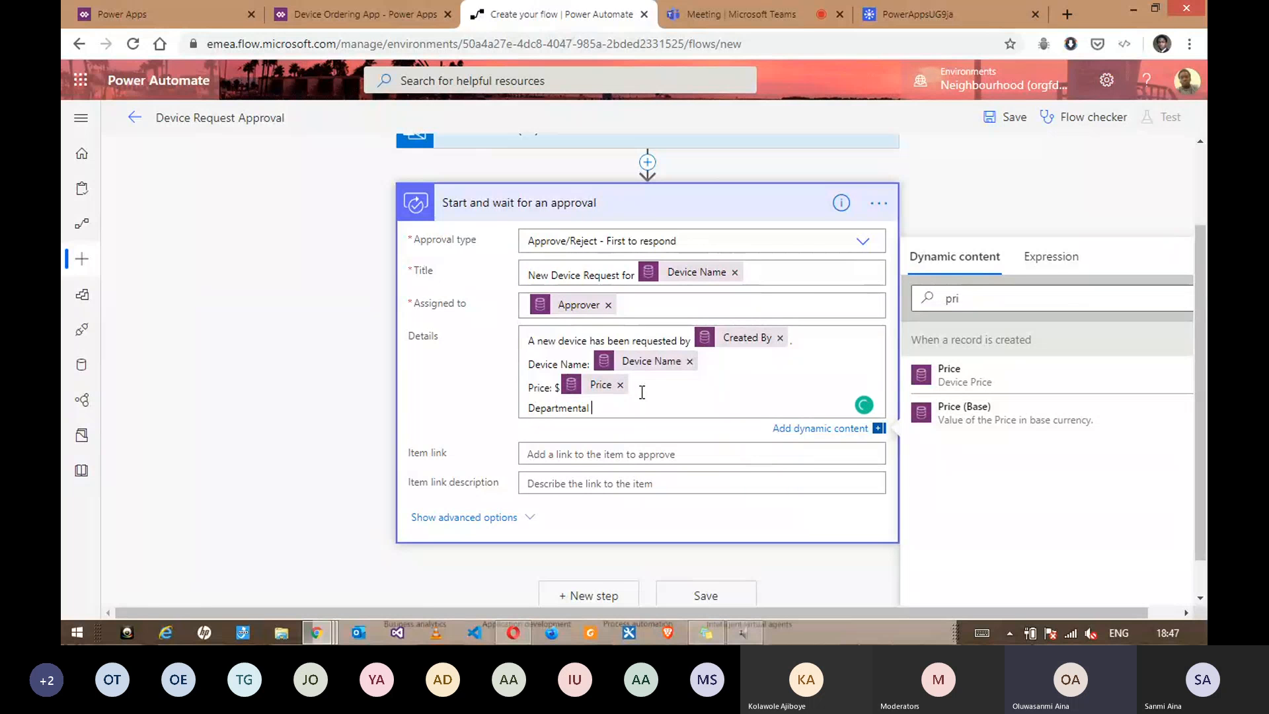
text(Contribution: )
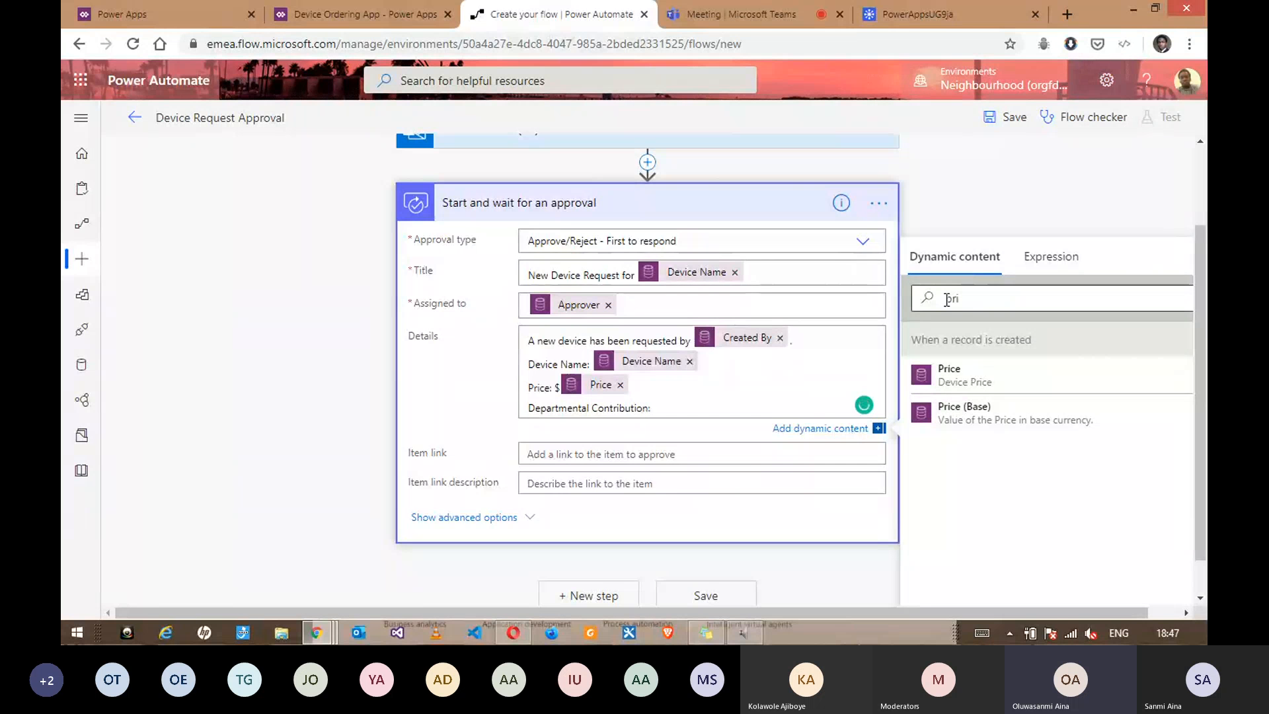
text($)
click(990, 300)
double_click(989, 299)
text(contr)
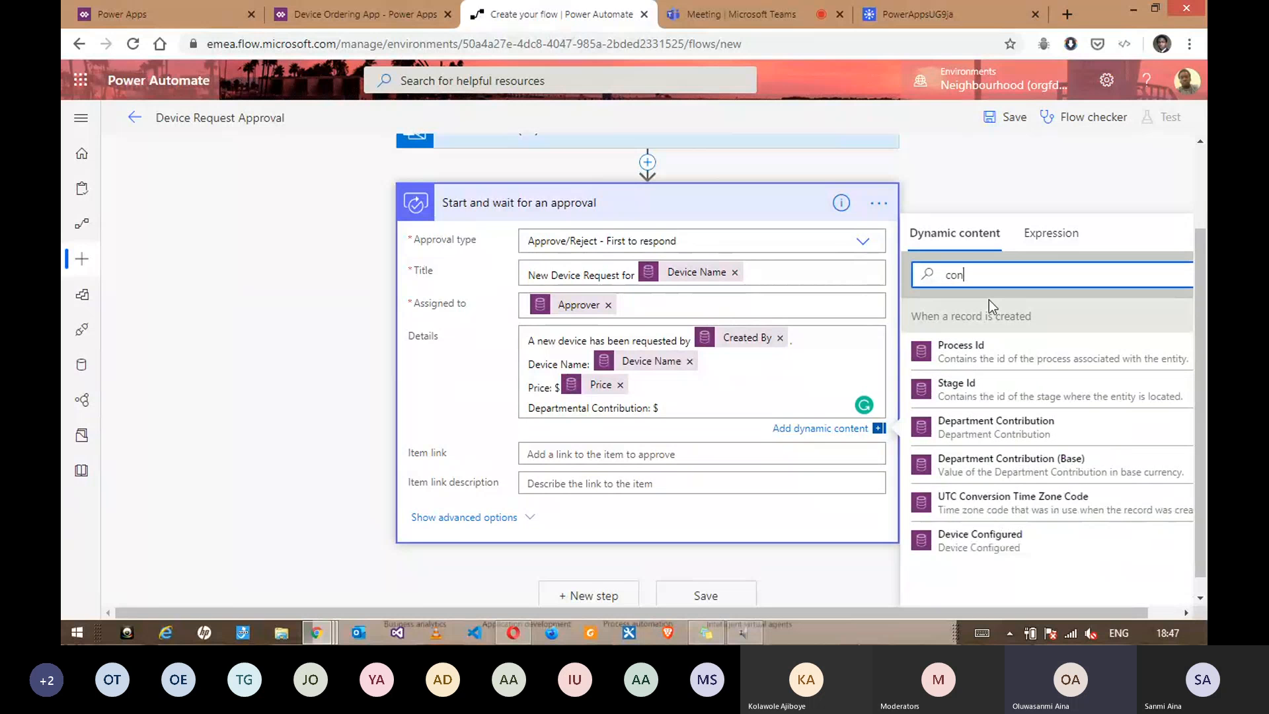
click(981, 436)
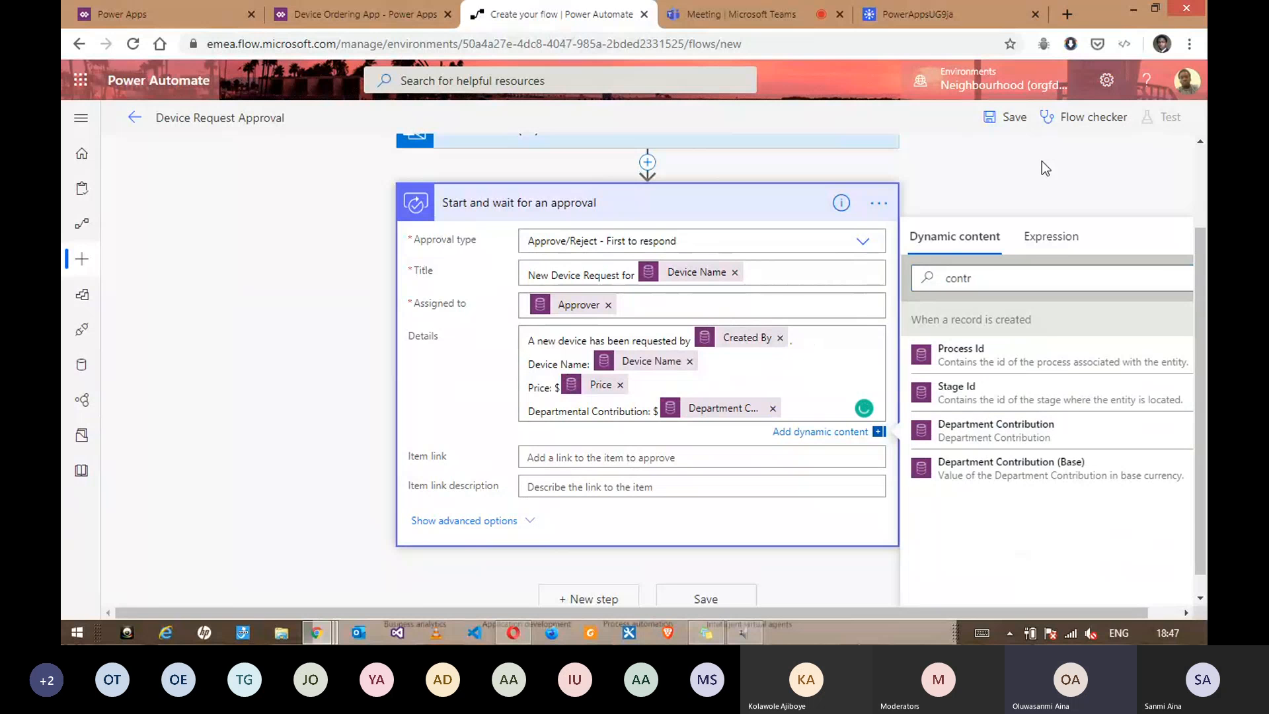
Step: Save the Device Request Approval flow and check it against the approval process diagram in PowerAppsUG9ja
click(1005, 117)
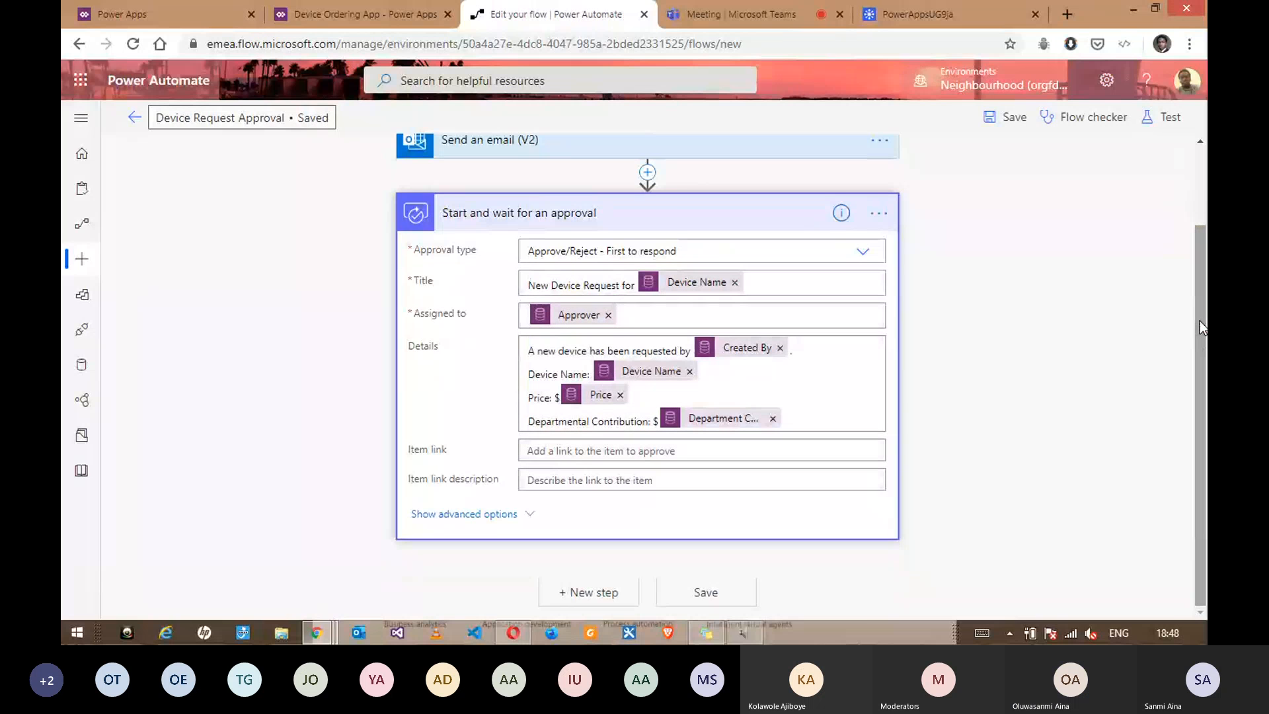
click(919, 10)
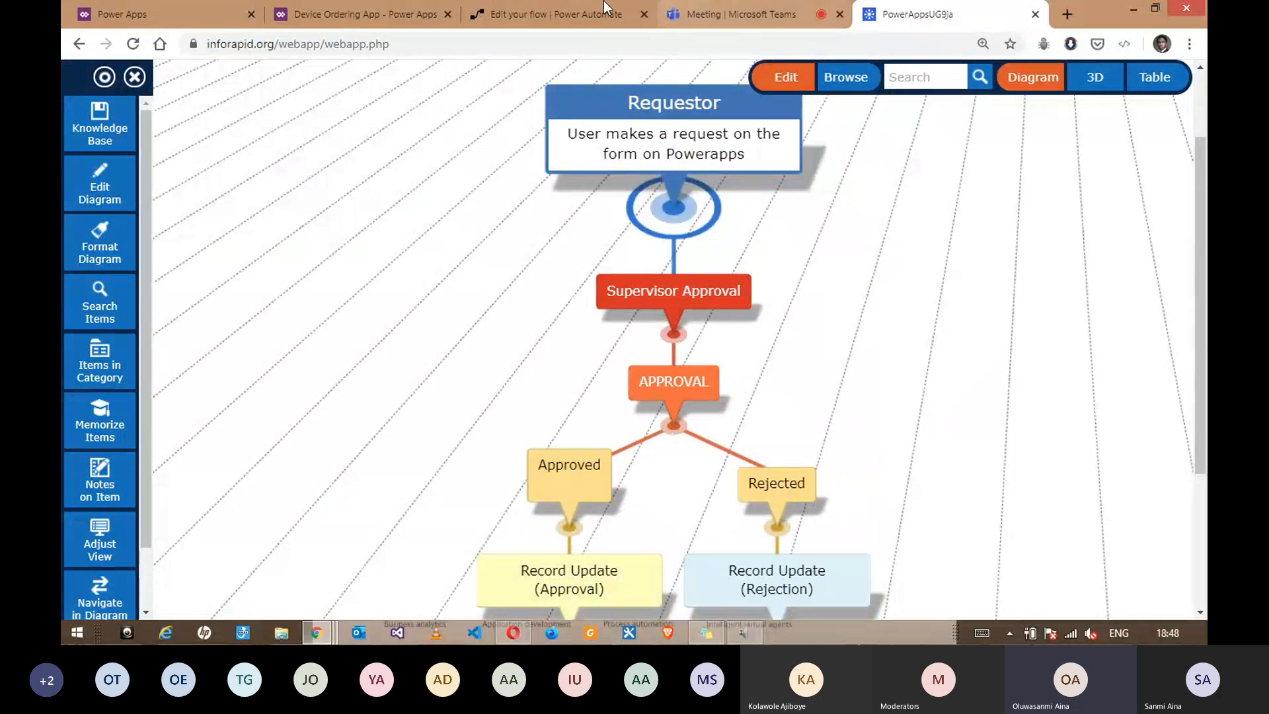
click(576, 9)
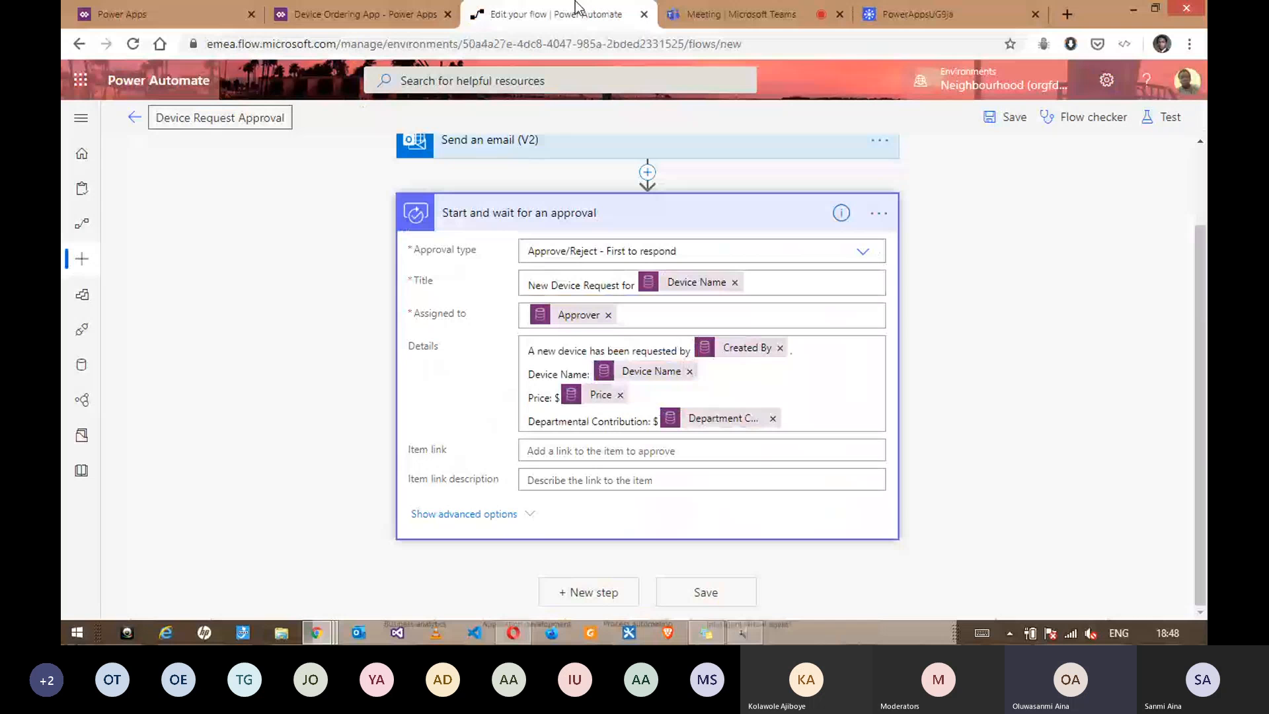
click(1009, 118)
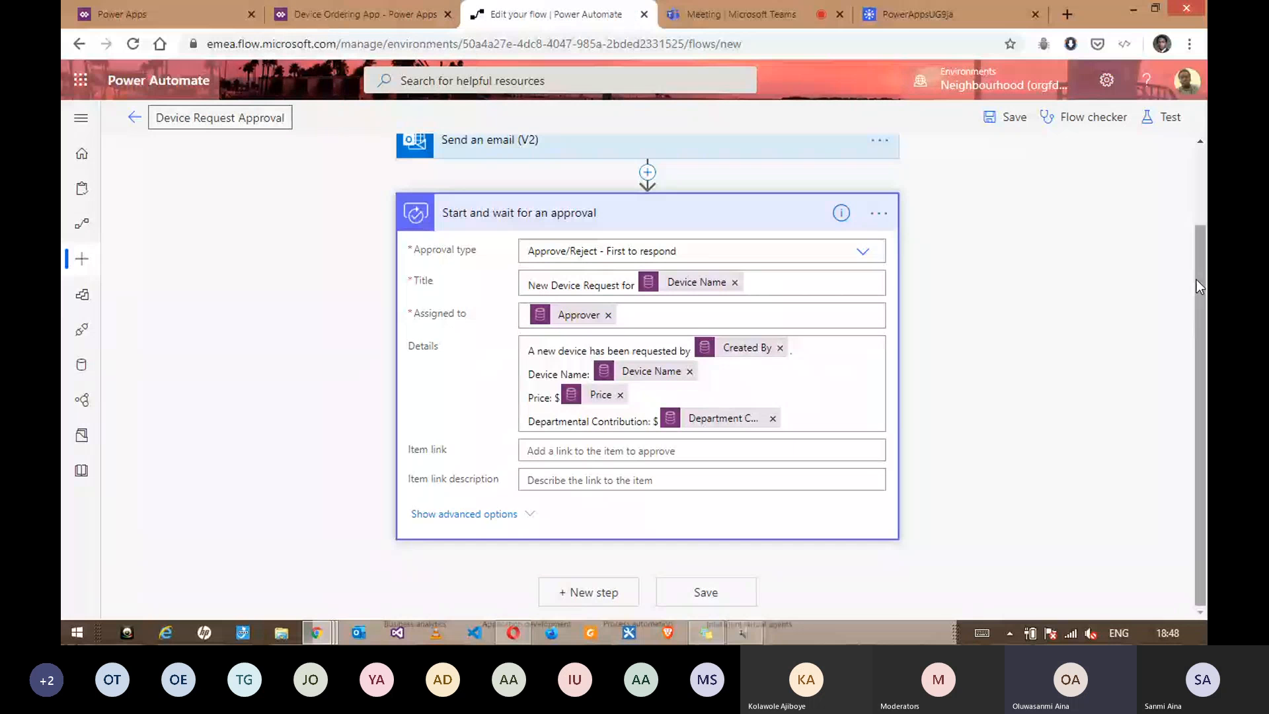
drag(1195, 279, 1194, 200)
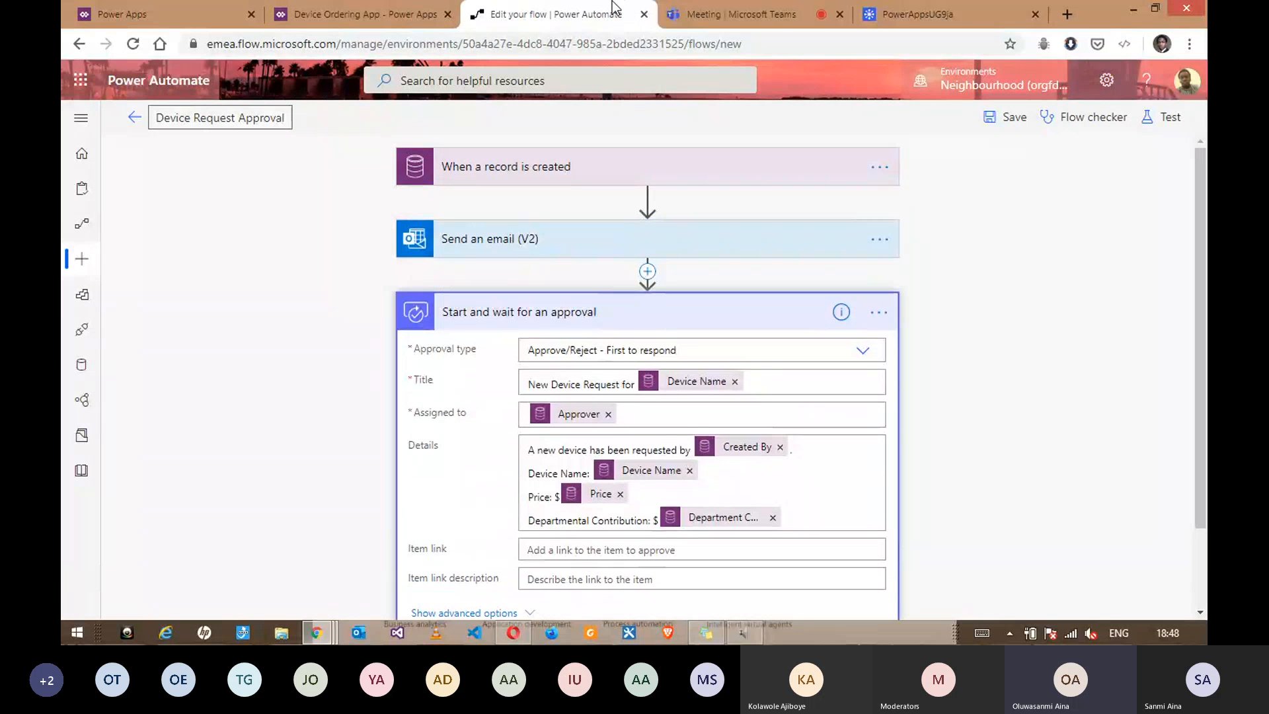
Step: Switch to the Device Ordering App, return to the device list and mark the Dell XPS 15 for comparison
click(383, 12)
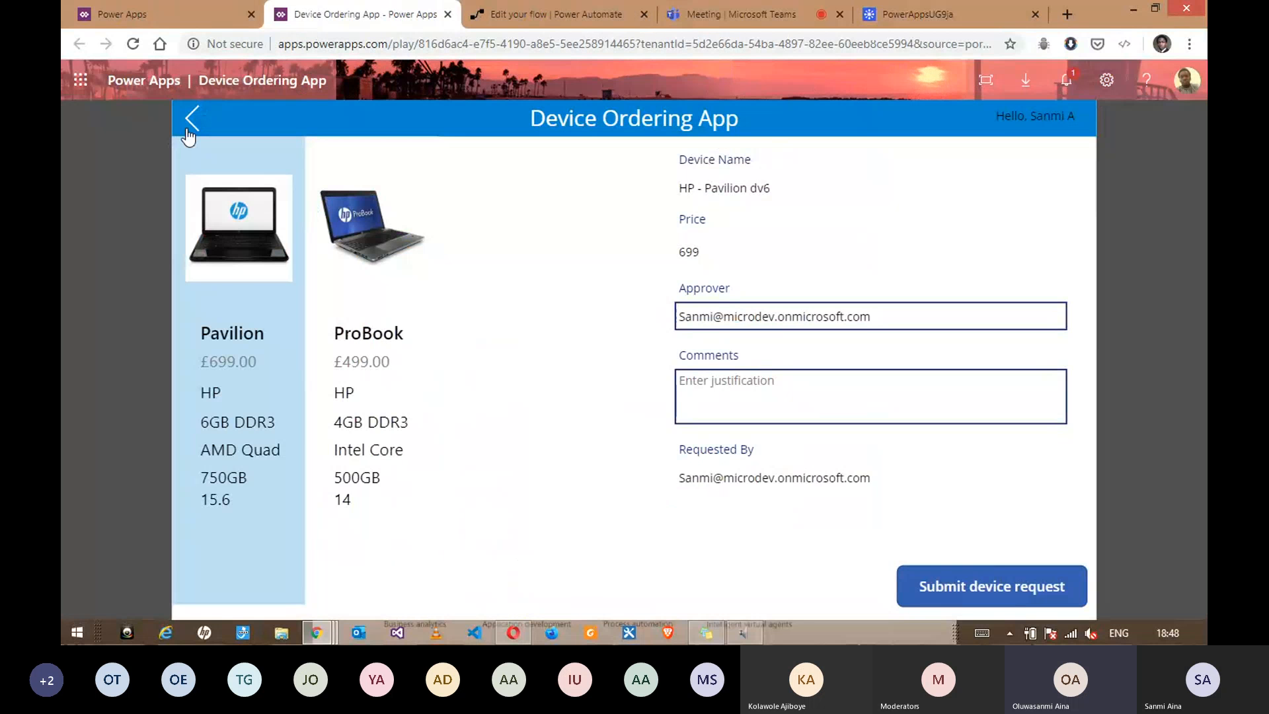
click(189, 128)
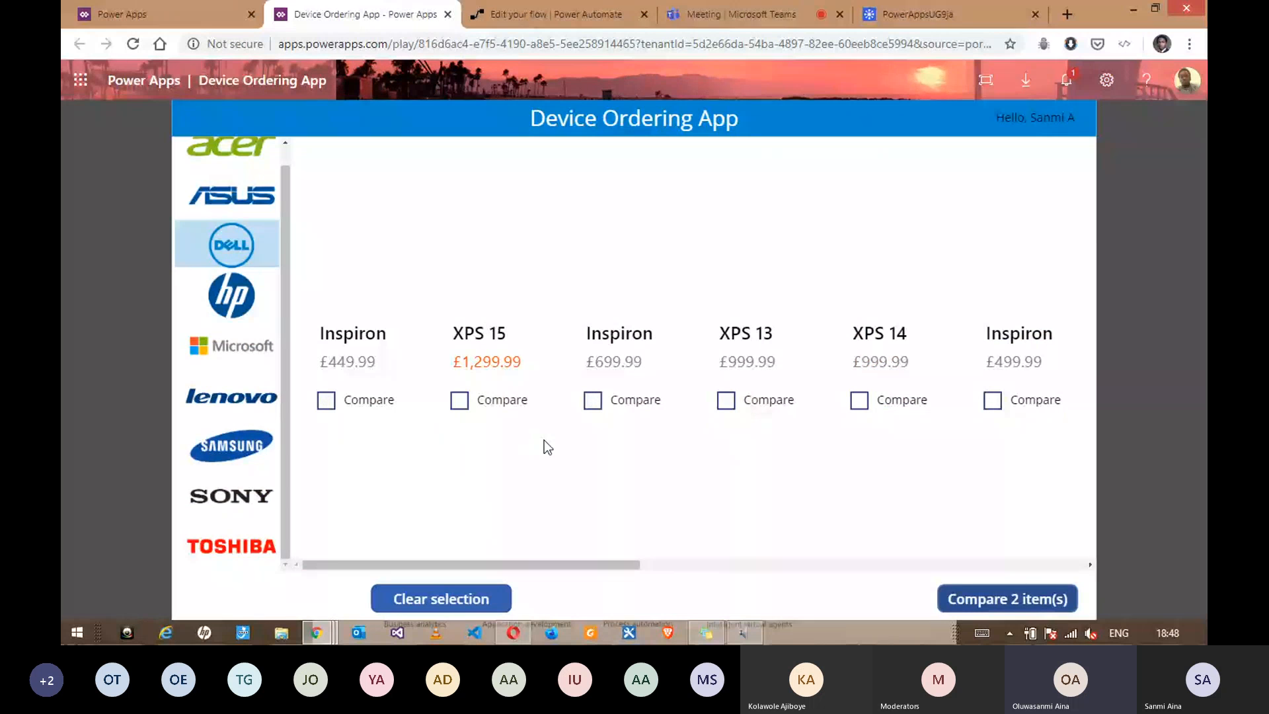
click(460, 399)
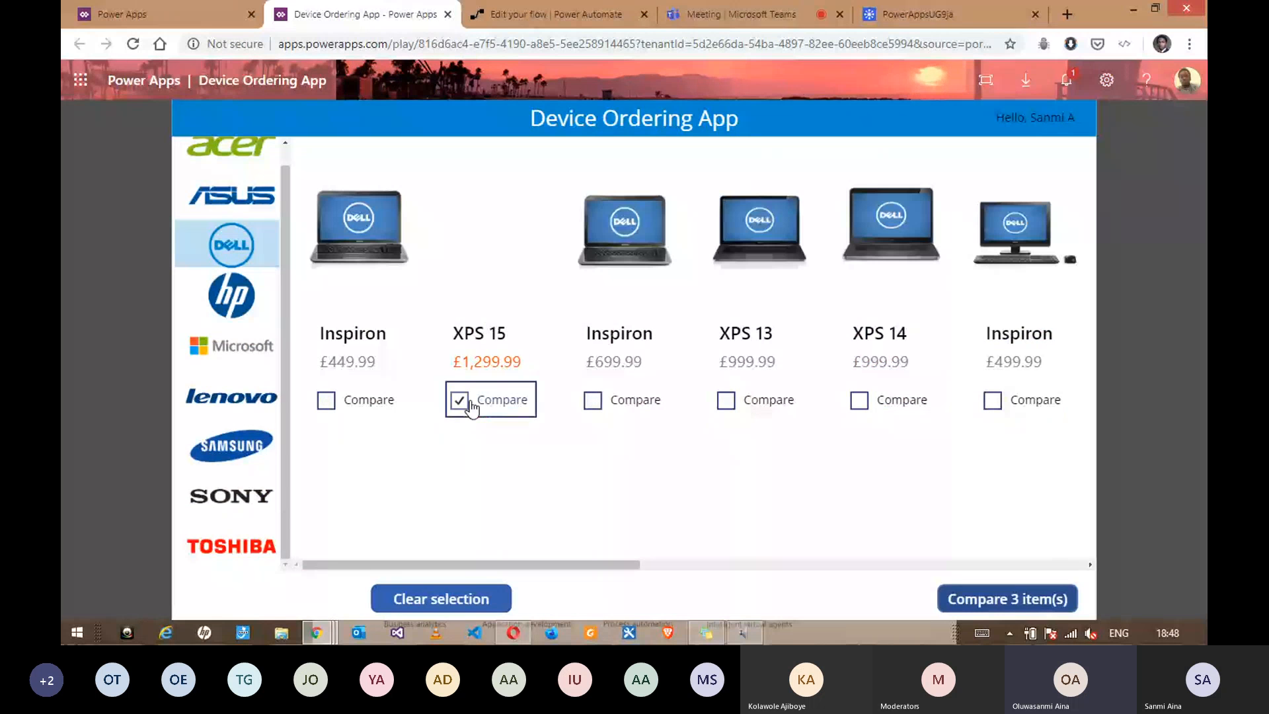
Step: Compare the marked devices and submit a device request for the Dell XPS 15 with the comment "I need IT urgently"
click(998, 595)
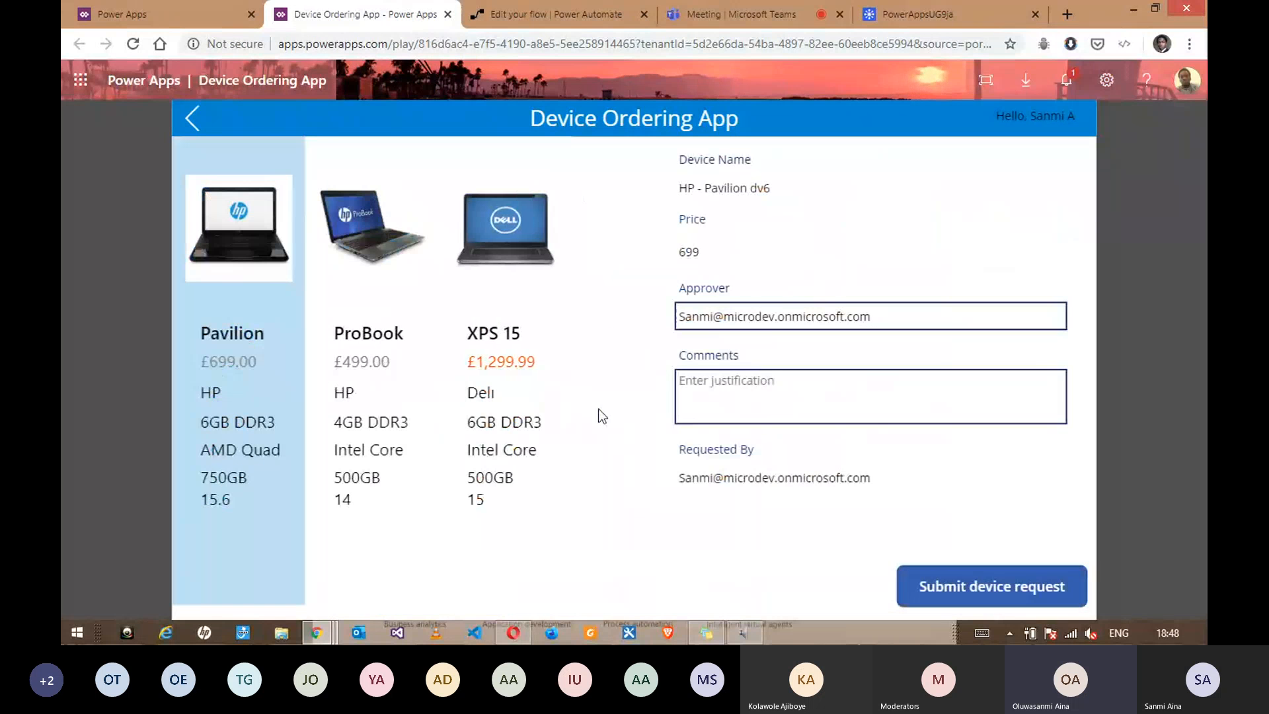
click(519, 383)
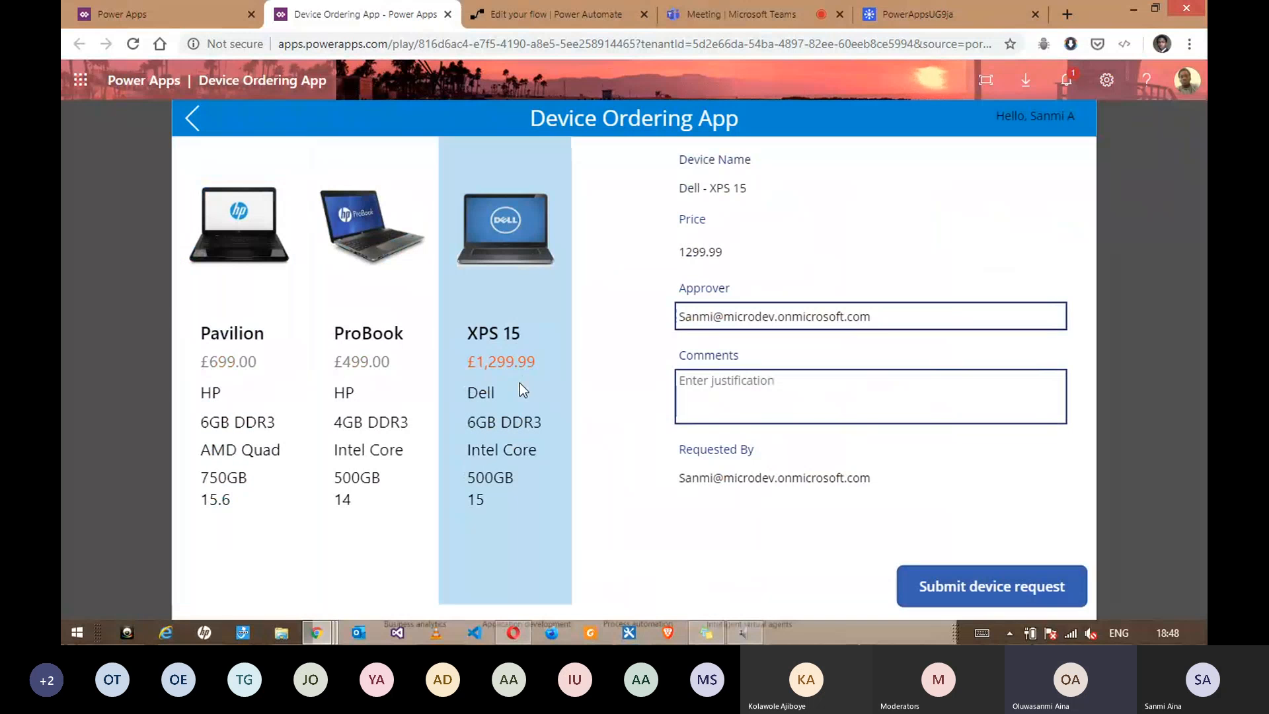
click(749, 382)
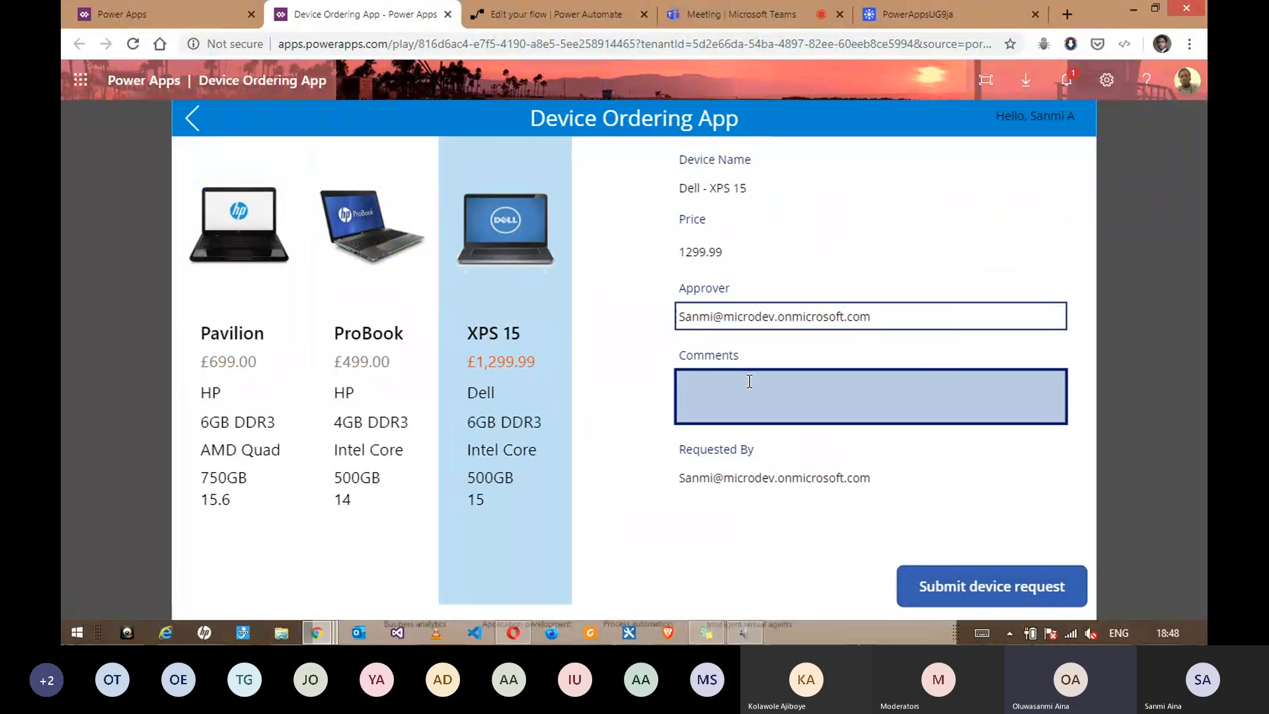
text(need IT urgently)
click(801, 318)
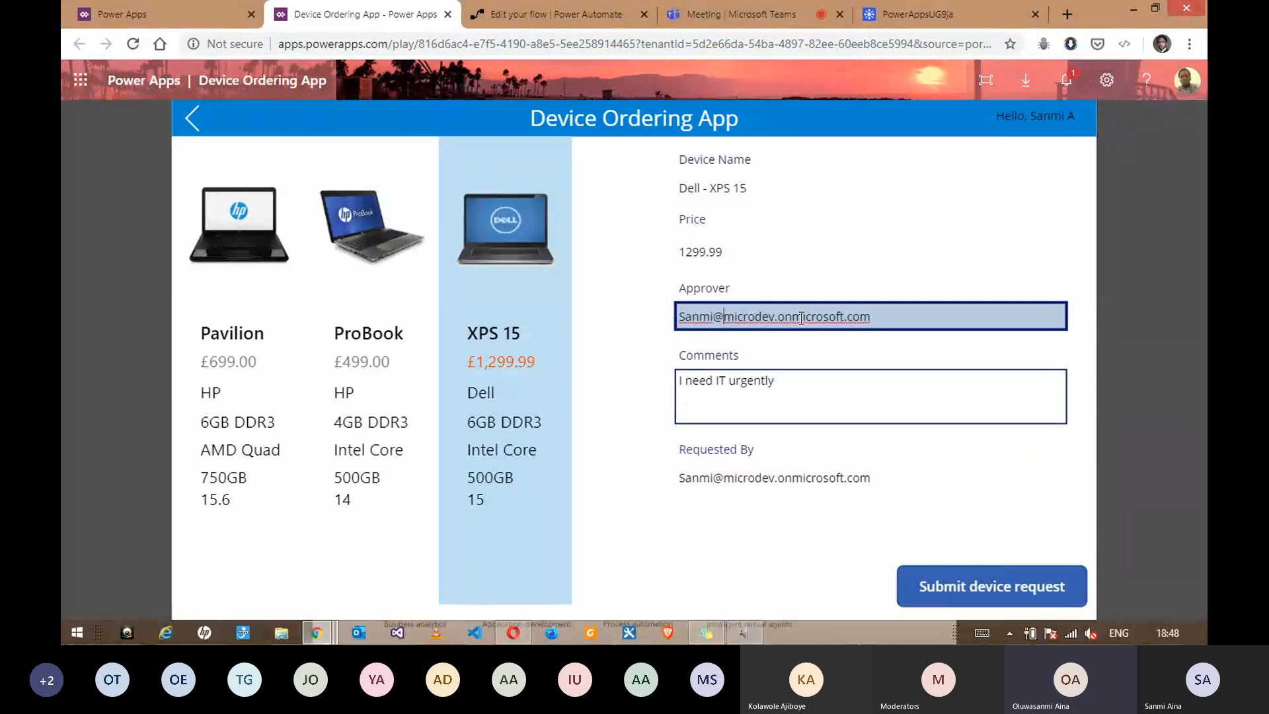
click(968, 575)
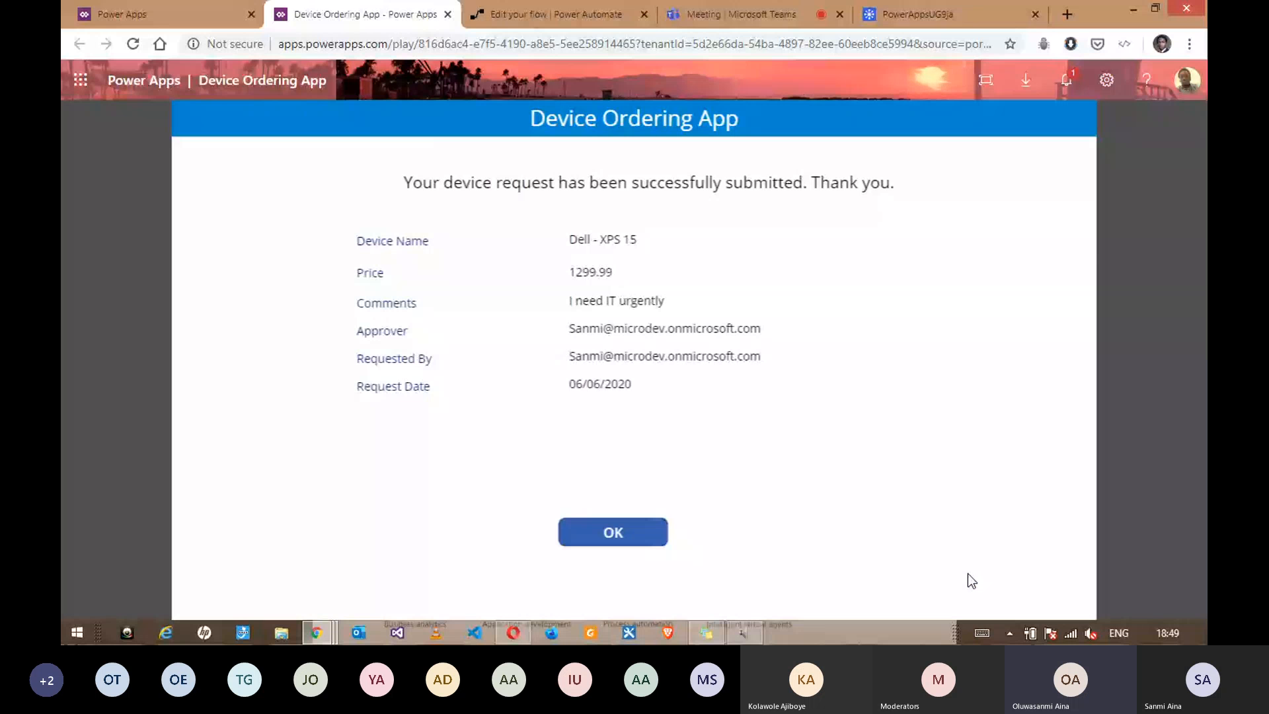
Step: Refresh the Device Order entity's data in Power Apps and compare it with the submission summary in the Device Ordering App
click(177, 12)
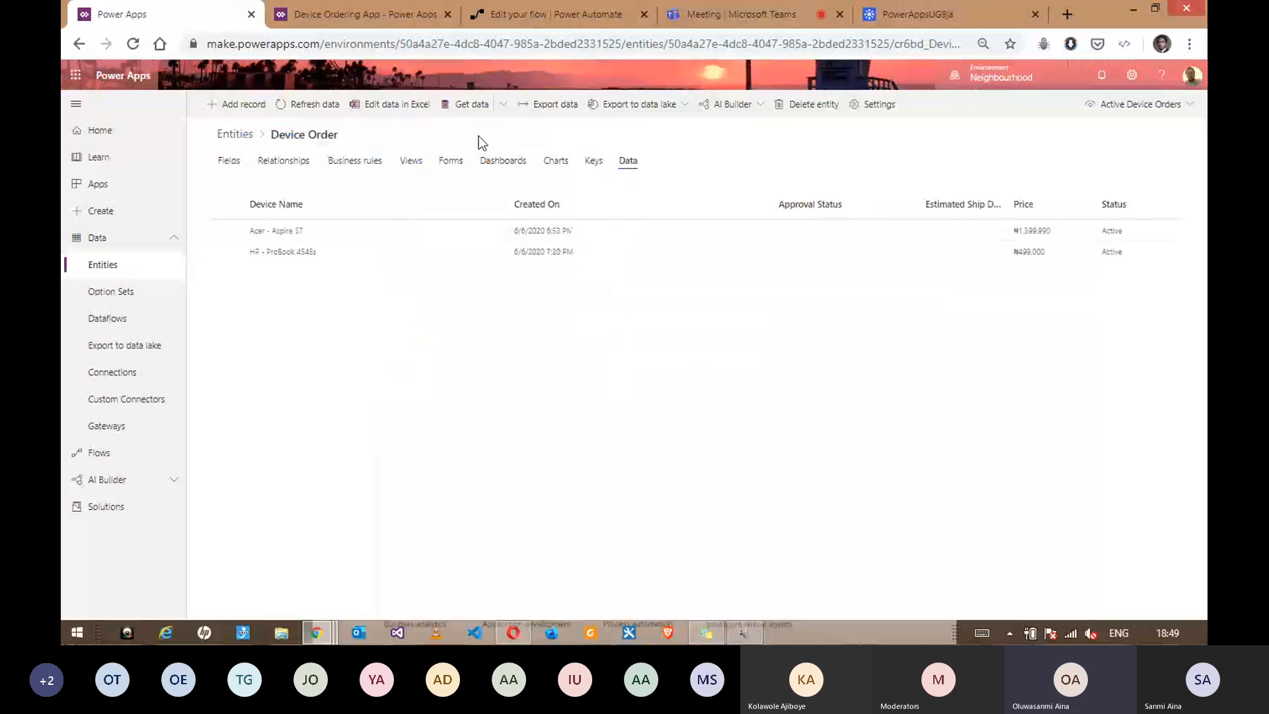
click(306, 105)
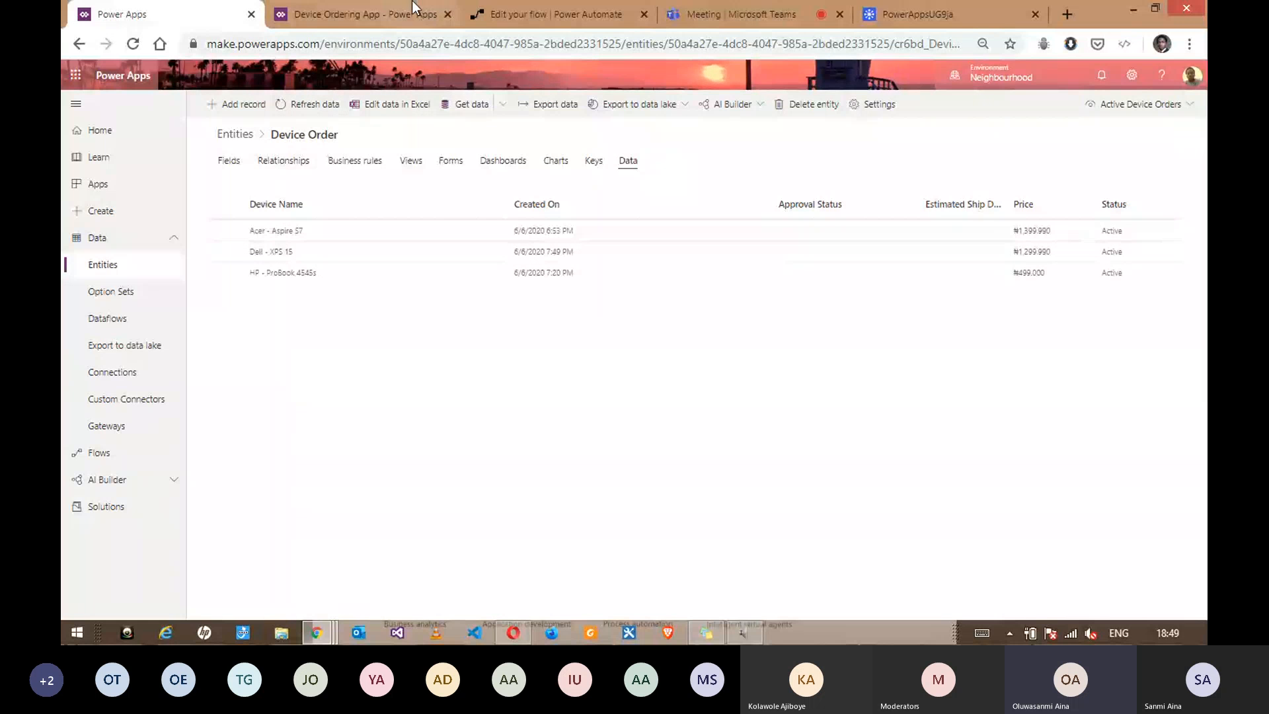
click(290, 9)
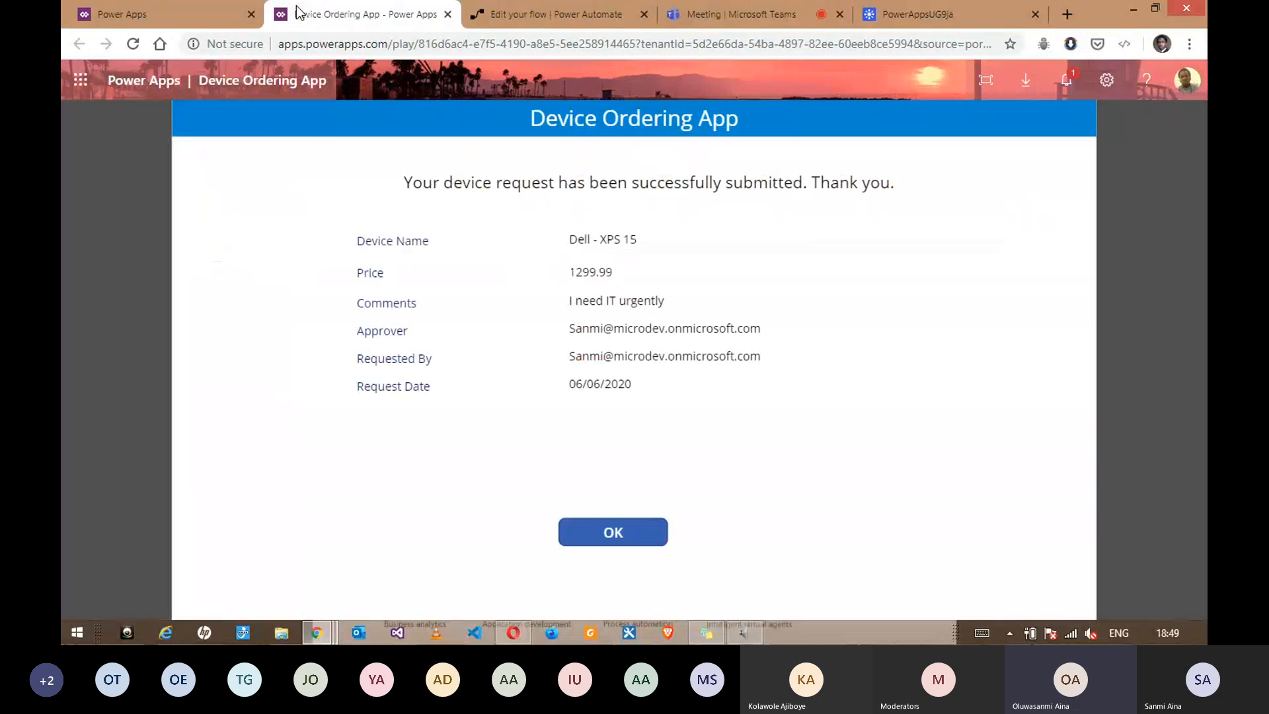
Step: Return to the Power Apps entity page and open Outlook in a new browser tab from the app launcher
click(145, 8)
click(76, 74)
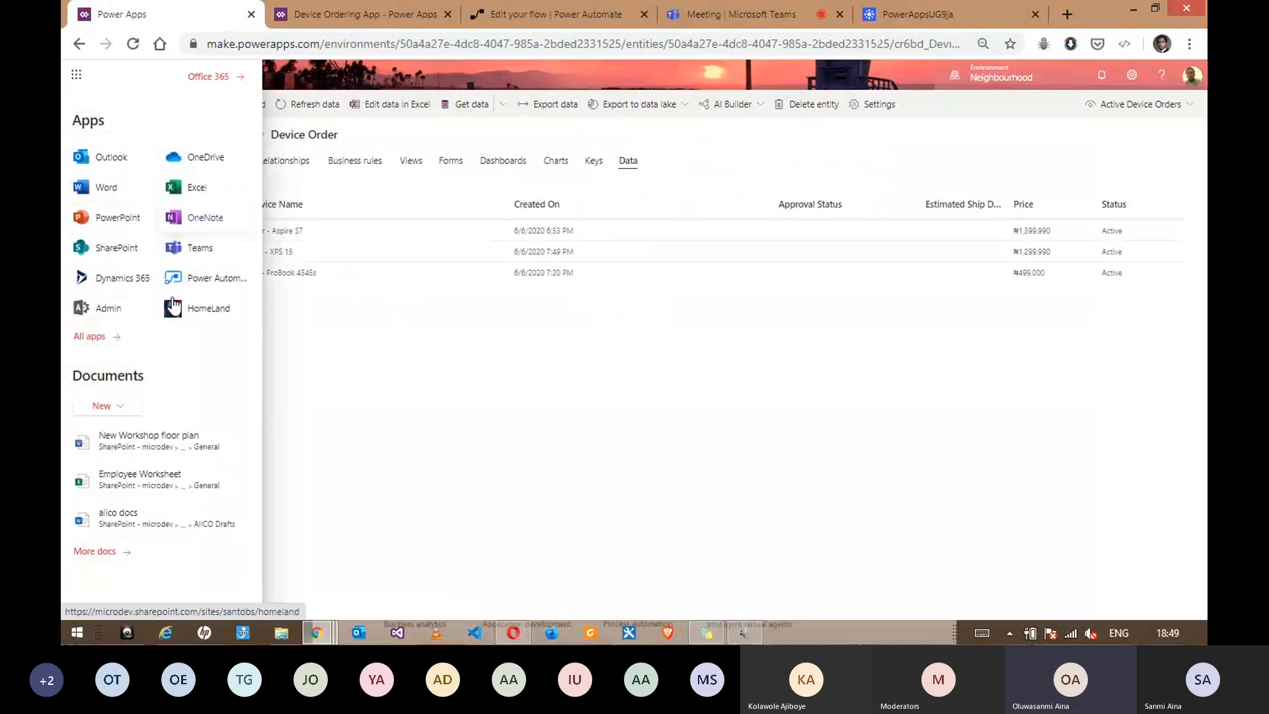
click(149, 158)
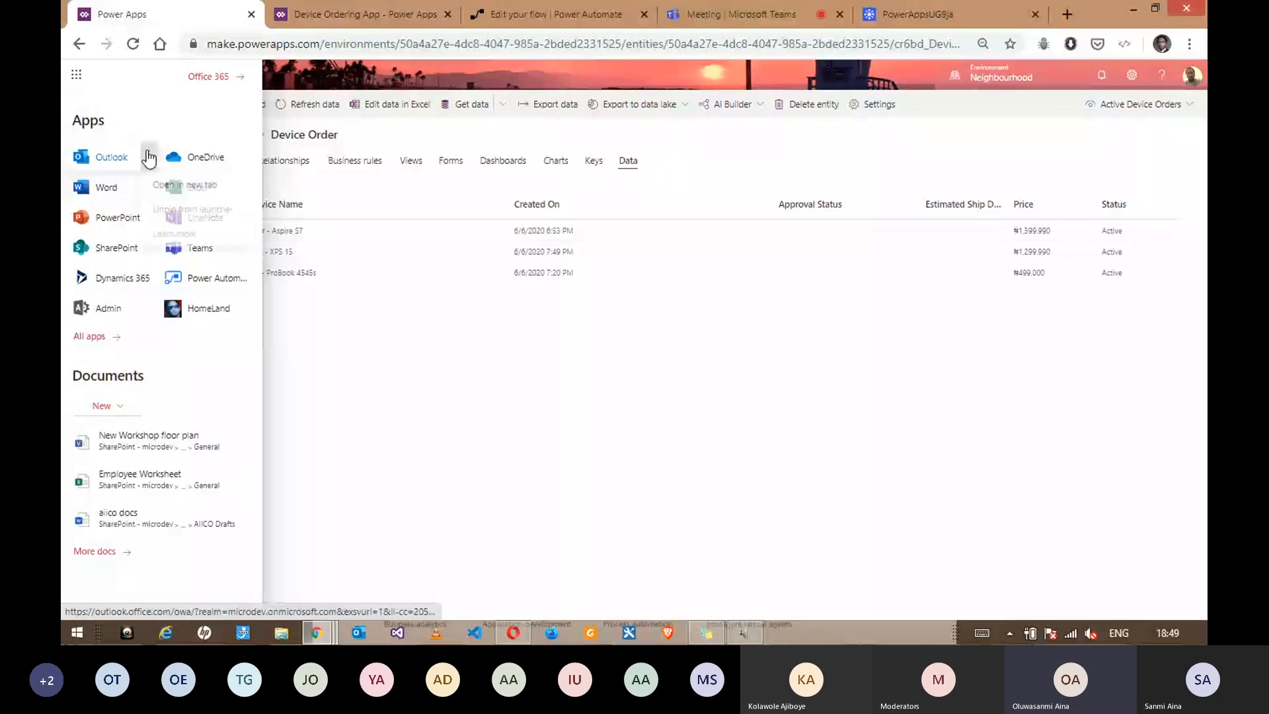
click(161, 185)
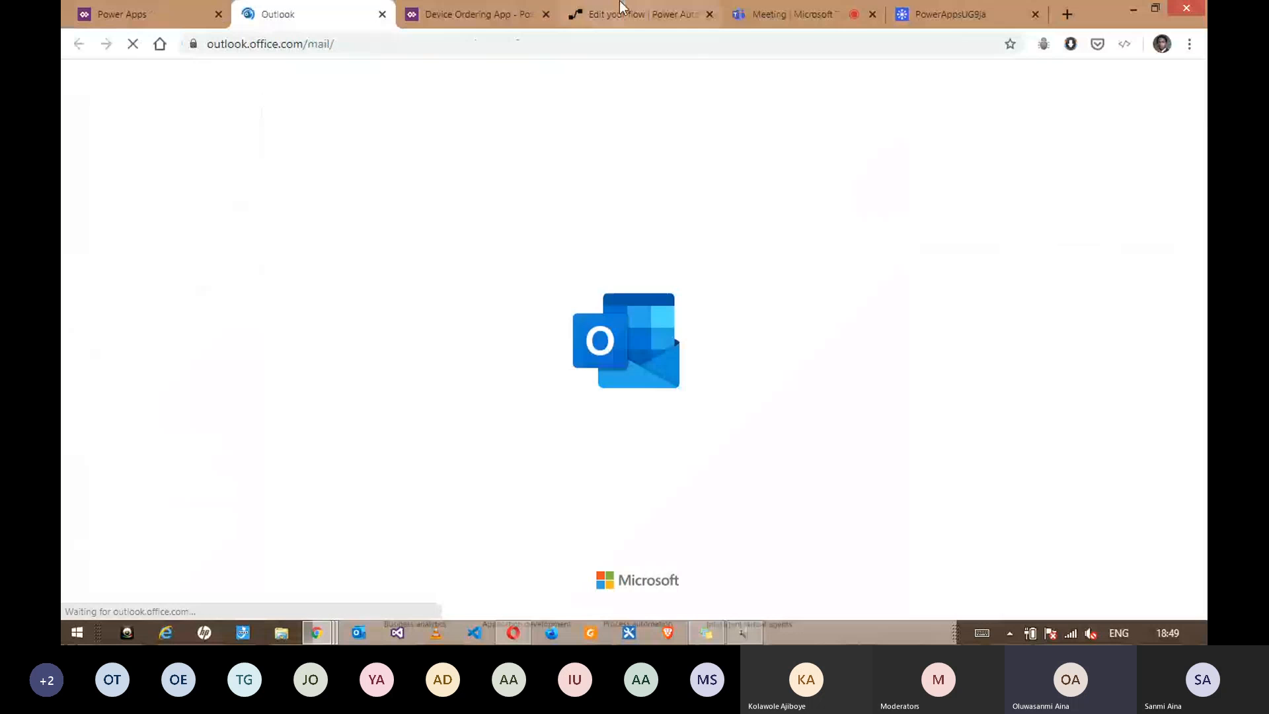
Step: Leave the Device Request Approval flow editor in Power Automate and open the flow's latest run from its full run history
click(621, 9)
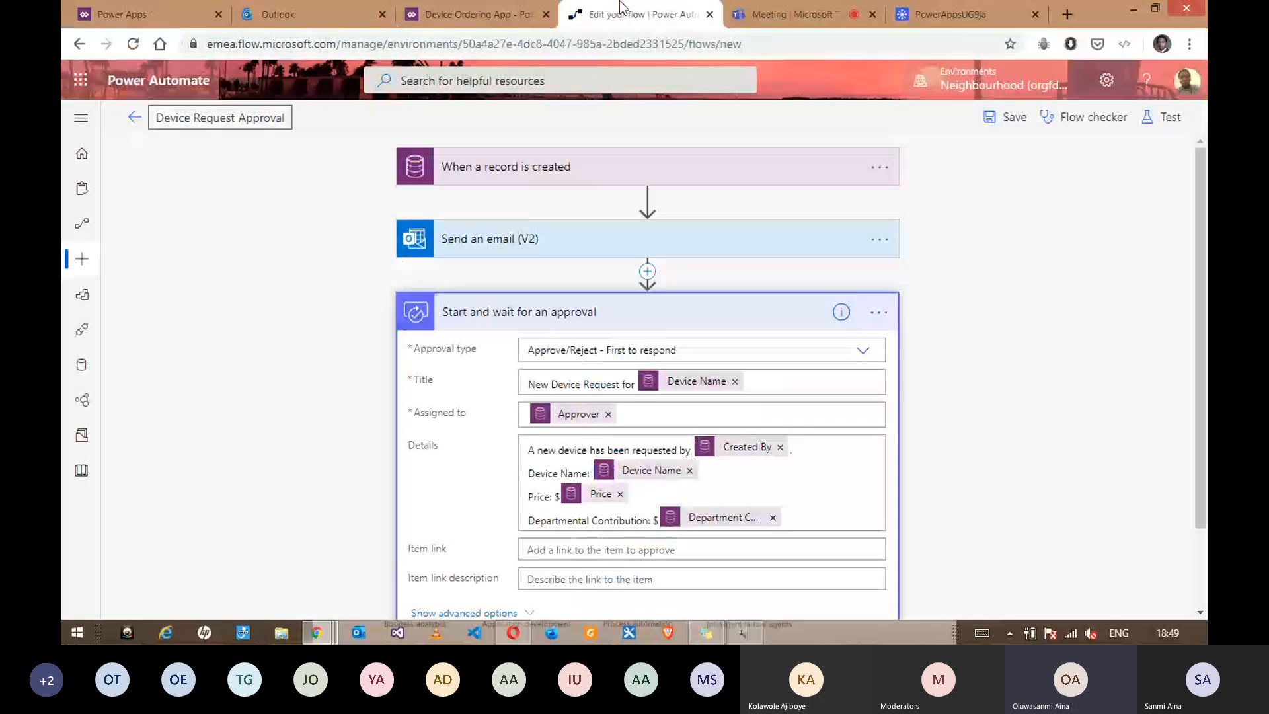
click(135, 120)
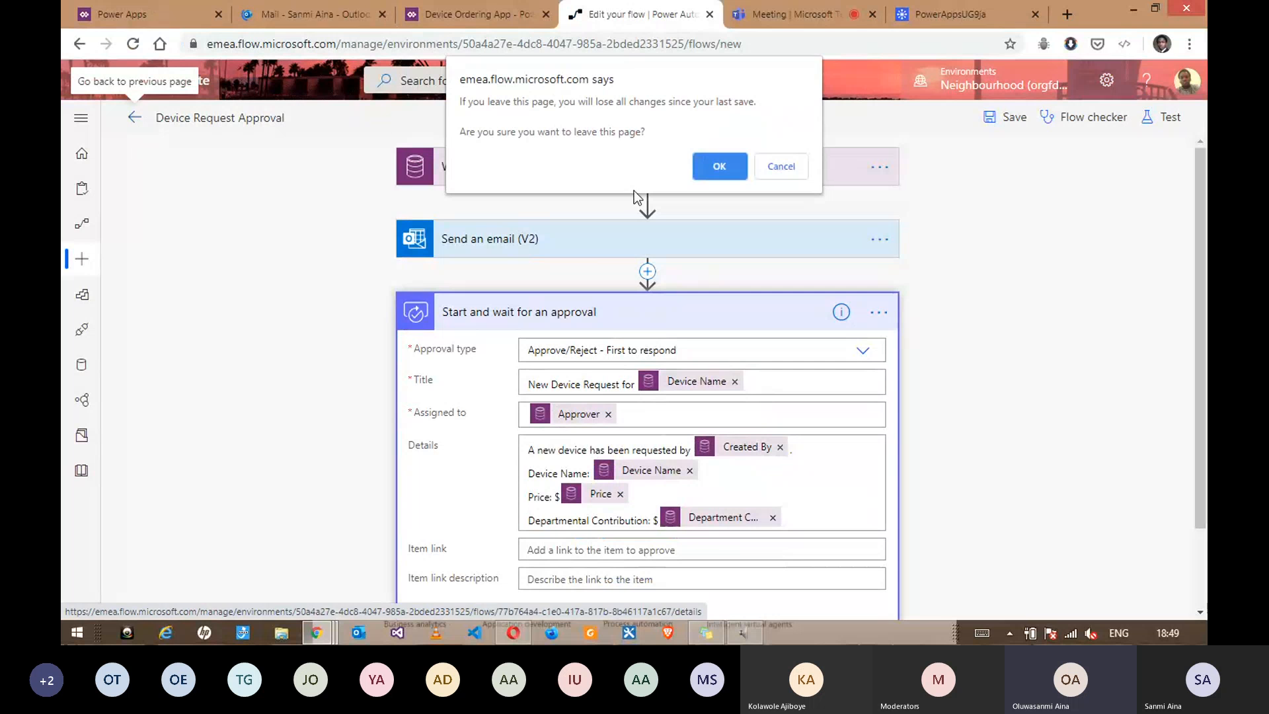
click(735, 172)
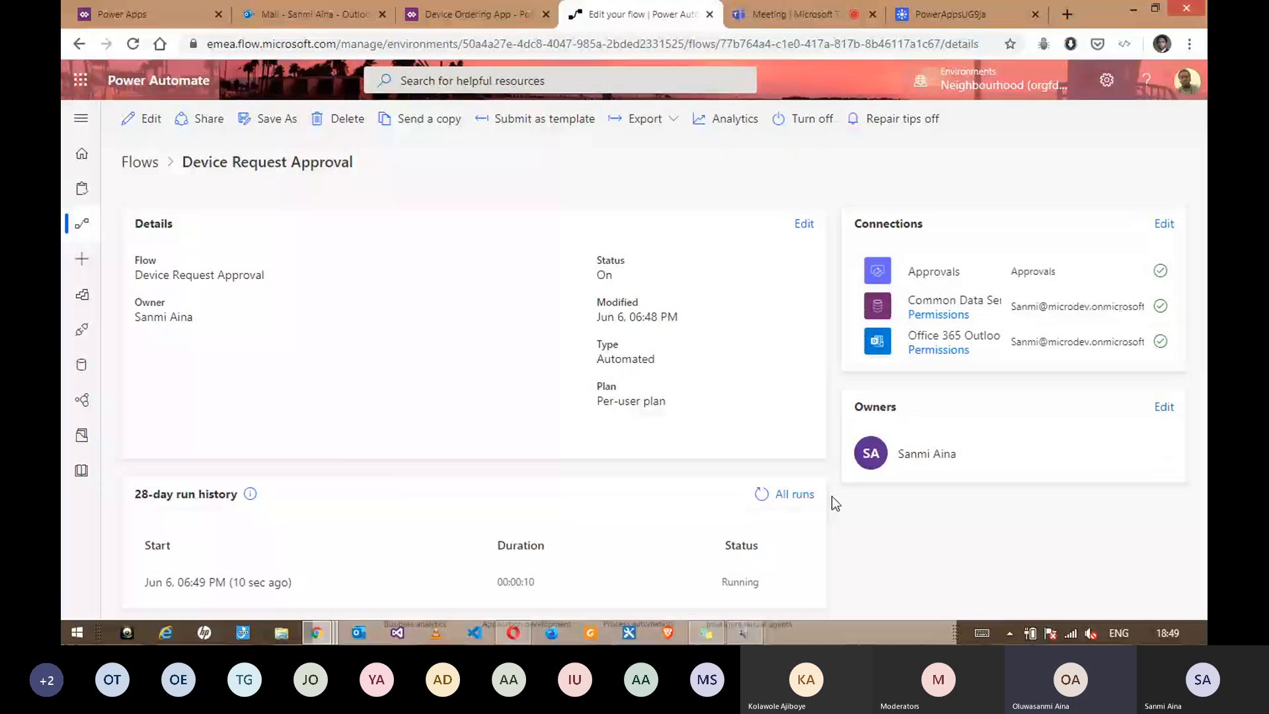
click(798, 495)
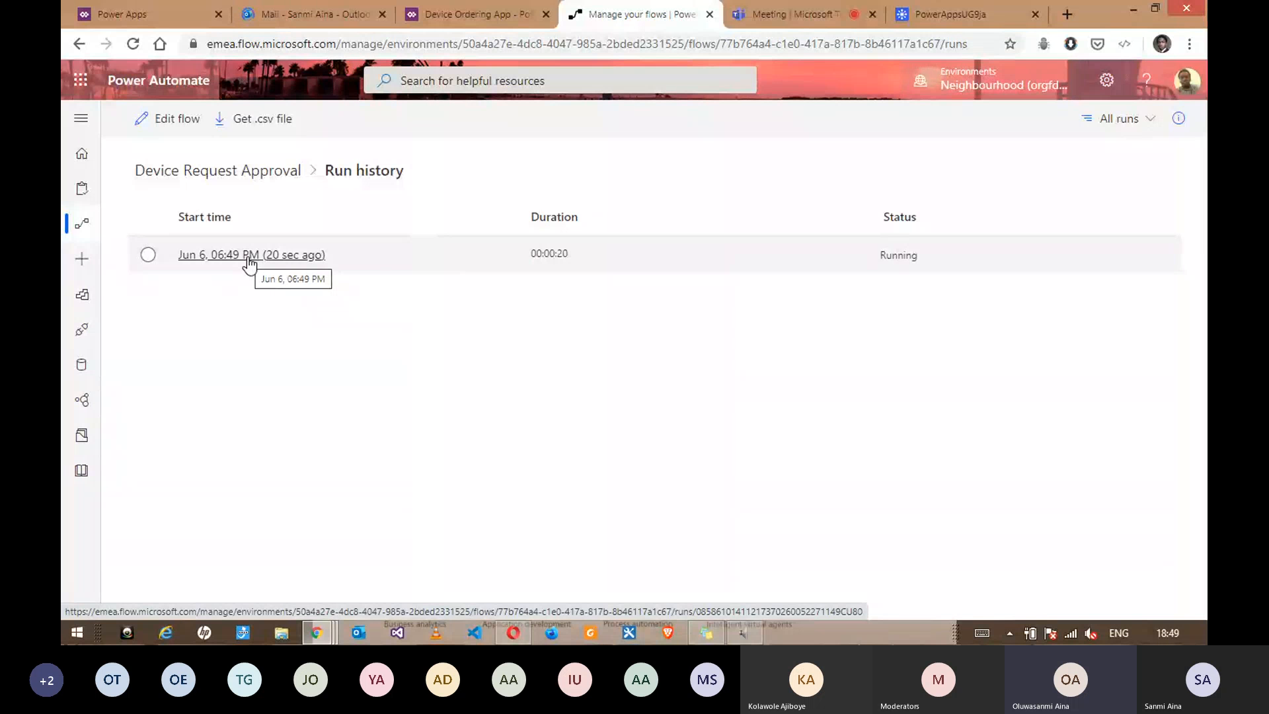
click(250, 262)
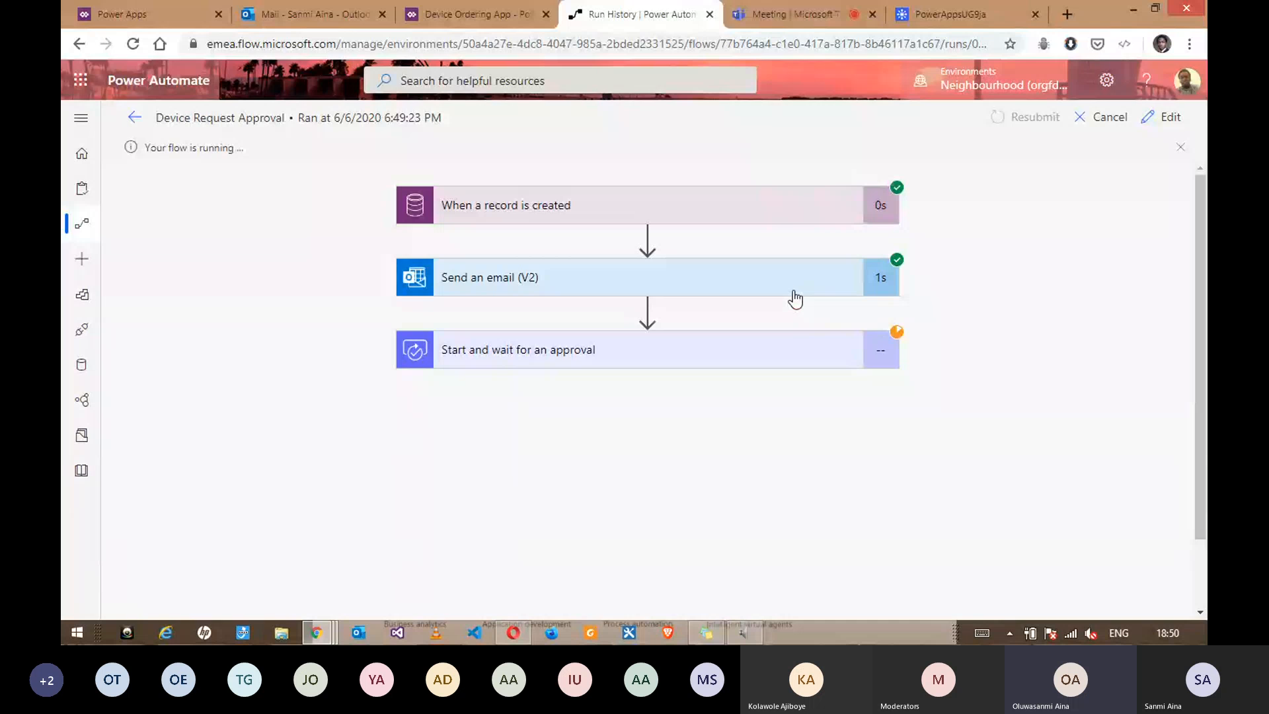
Step: Read the REQUEST RECEIVED email in the Outlook inbox and return to the flow run to check its approval action
click(344, 9)
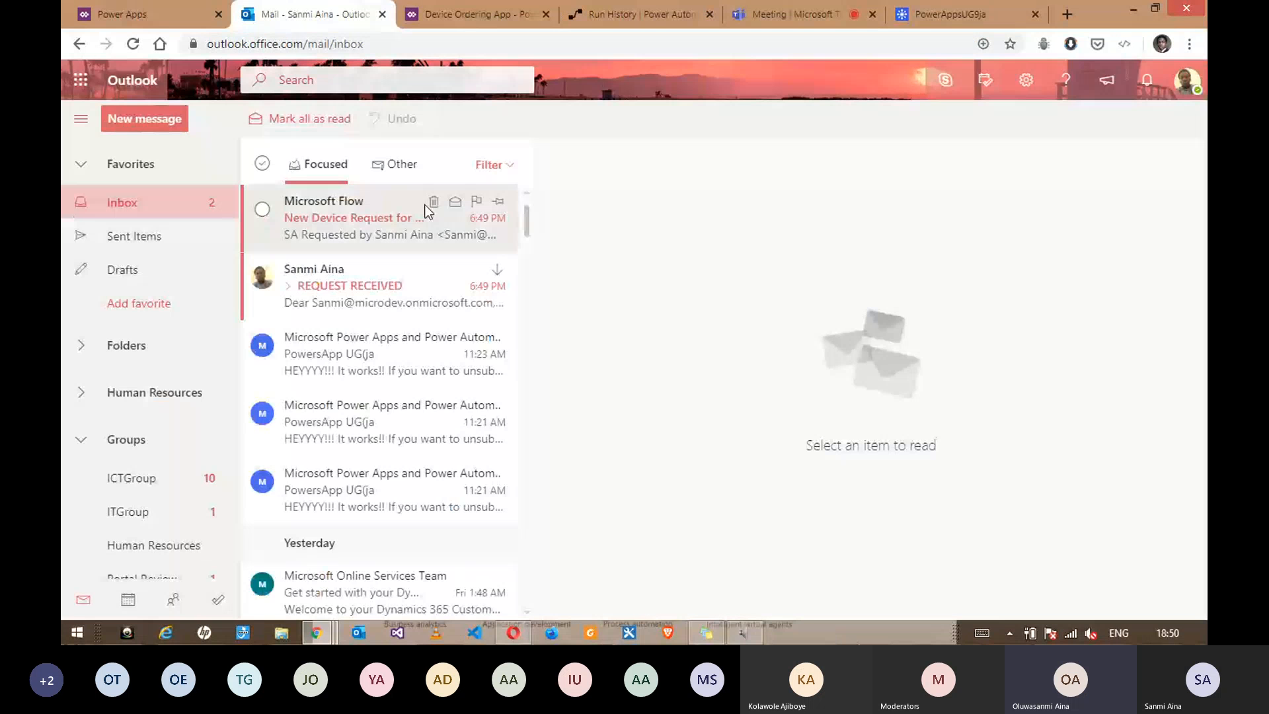
click(387, 313)
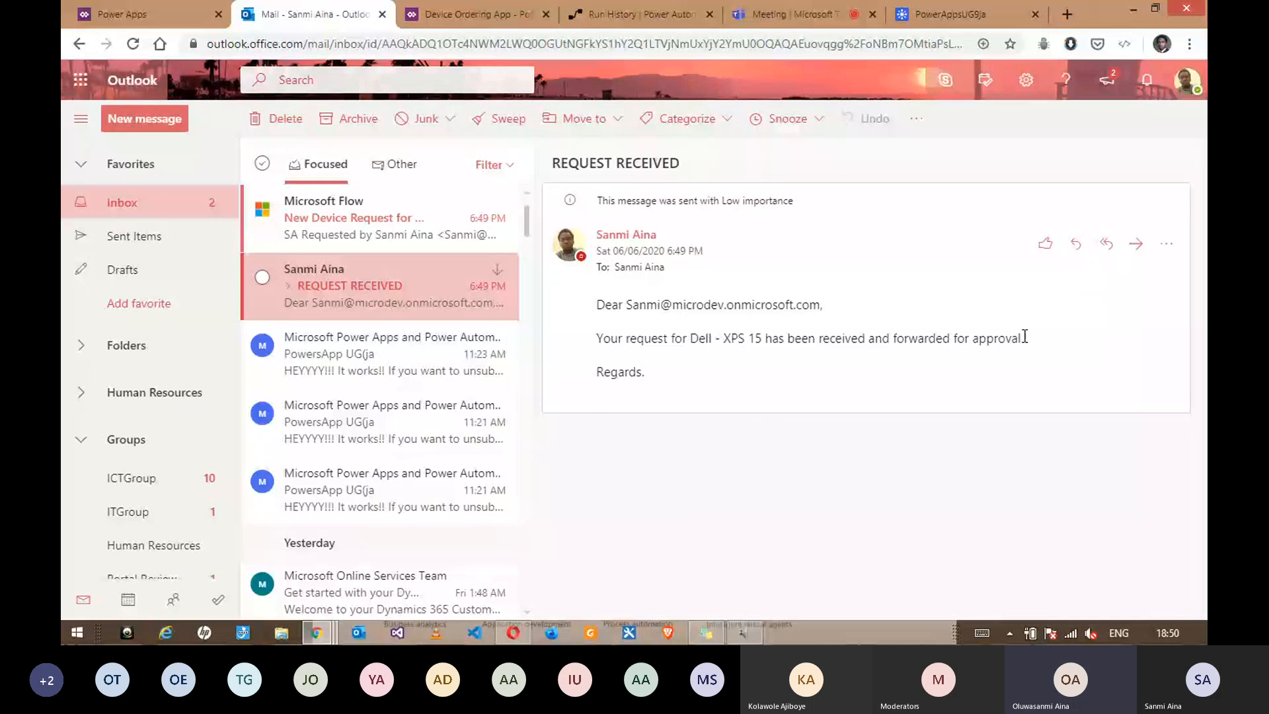
click(492, 10)
click(634, 13)
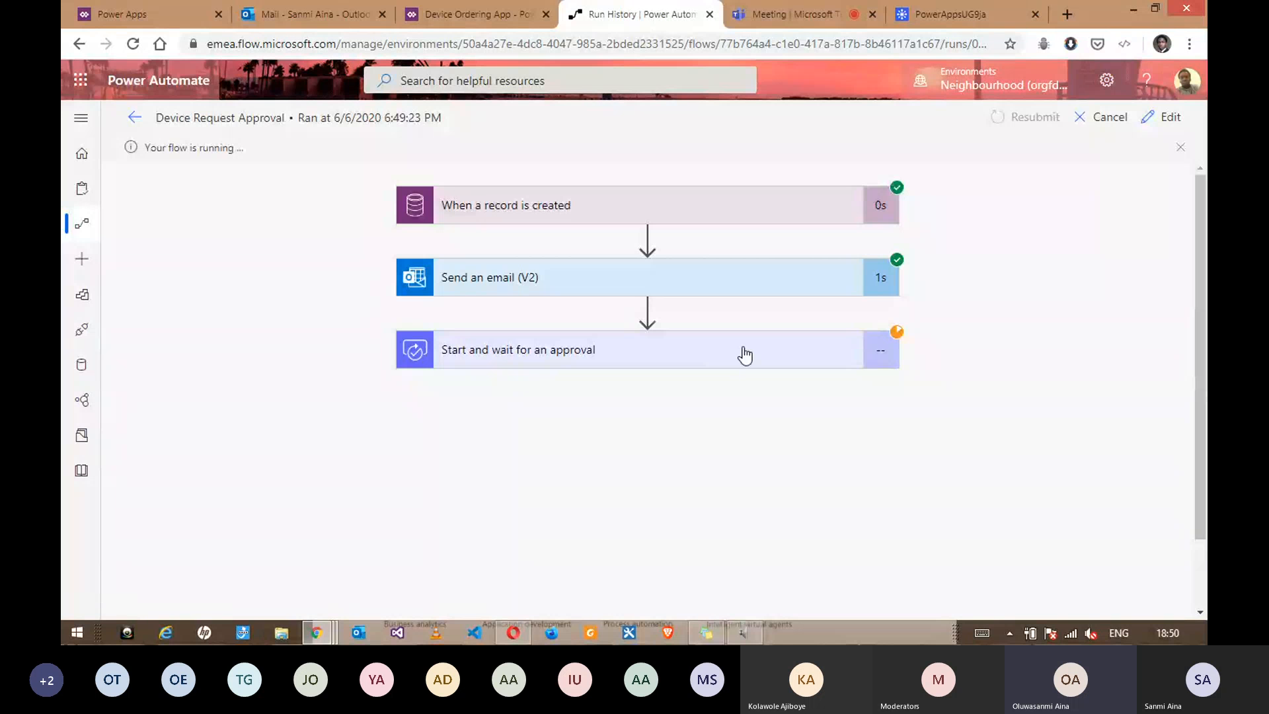
Step: Open the Microsoft Flow approval email for the Dell XPS 15 request in Outlook, collapse the folder pane and read its details
click(269, 8)
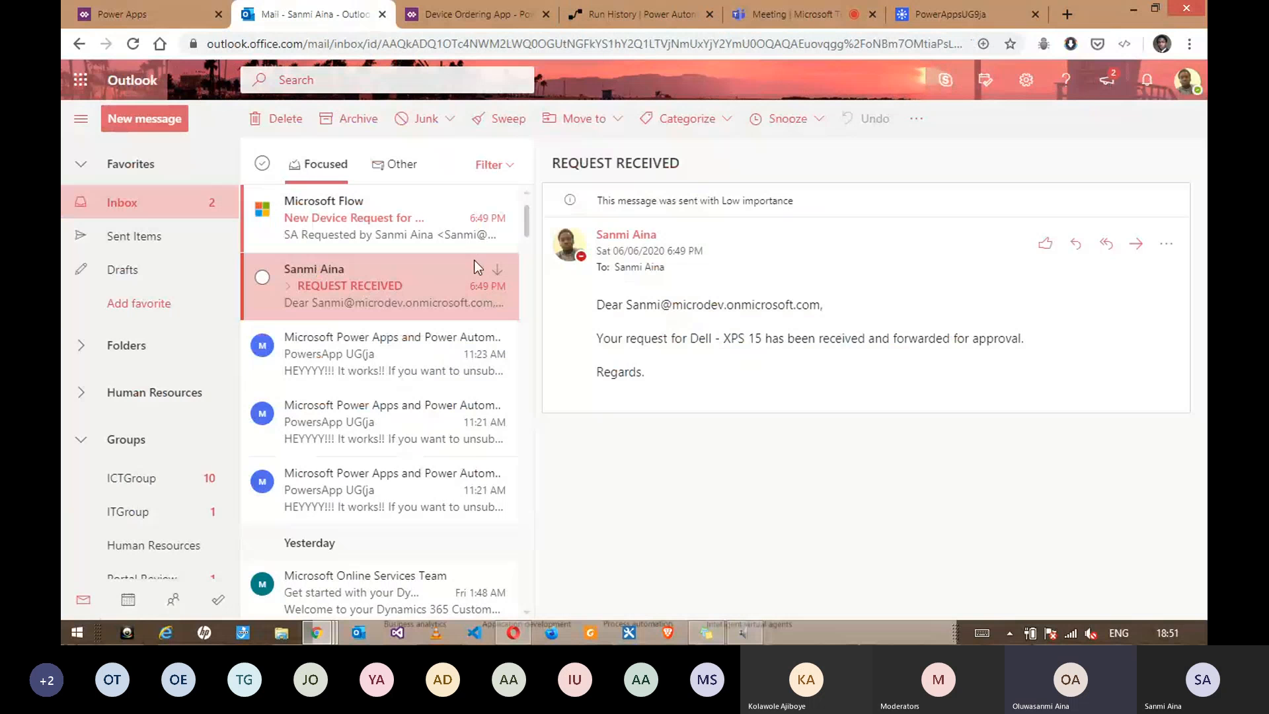
click(343, 218)
click(79, 119)
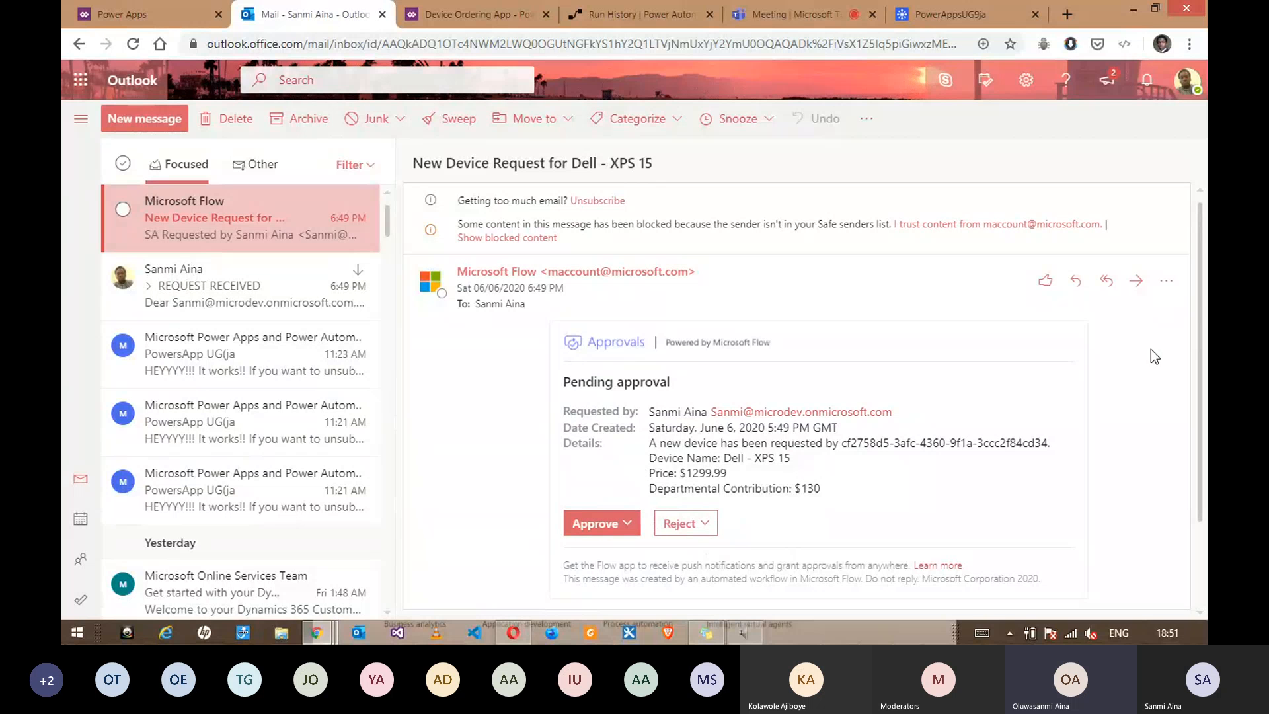
drag(1196, 374, 1192, 488)
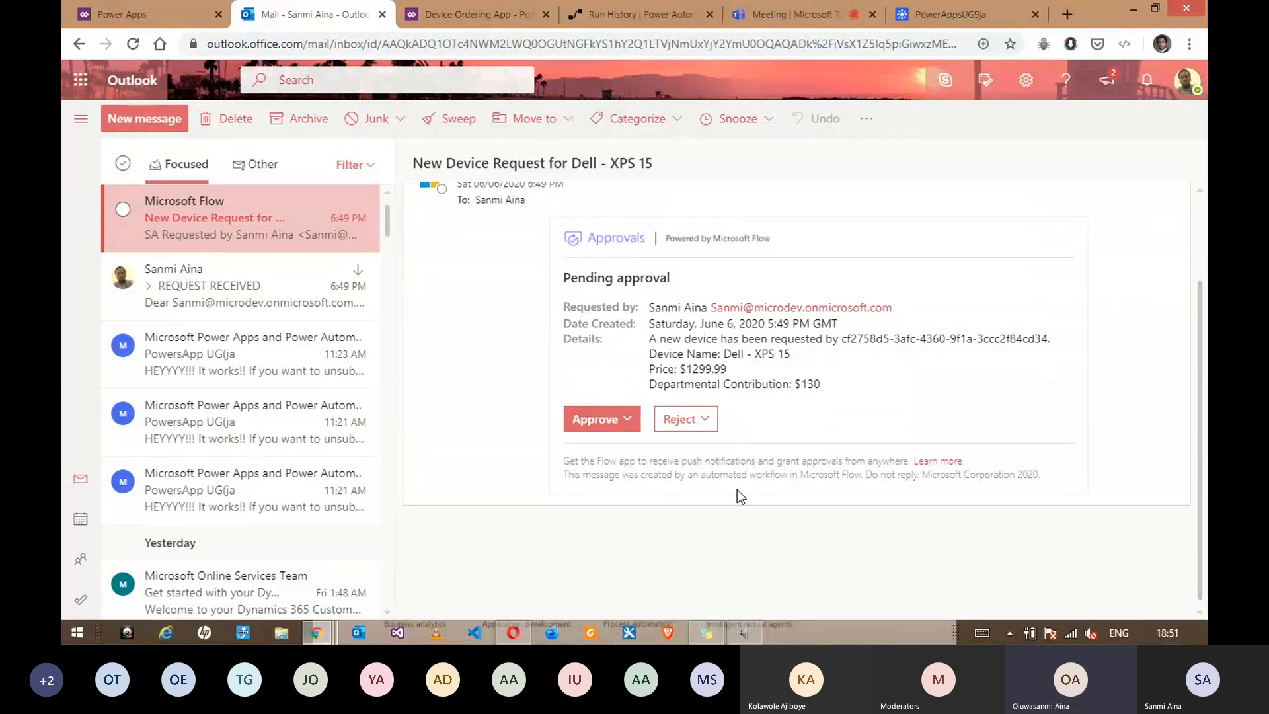
Step: Reject the Dell XPS 15 request from the approval email with the reason "You dont need a new laptop"
click(682, 426)
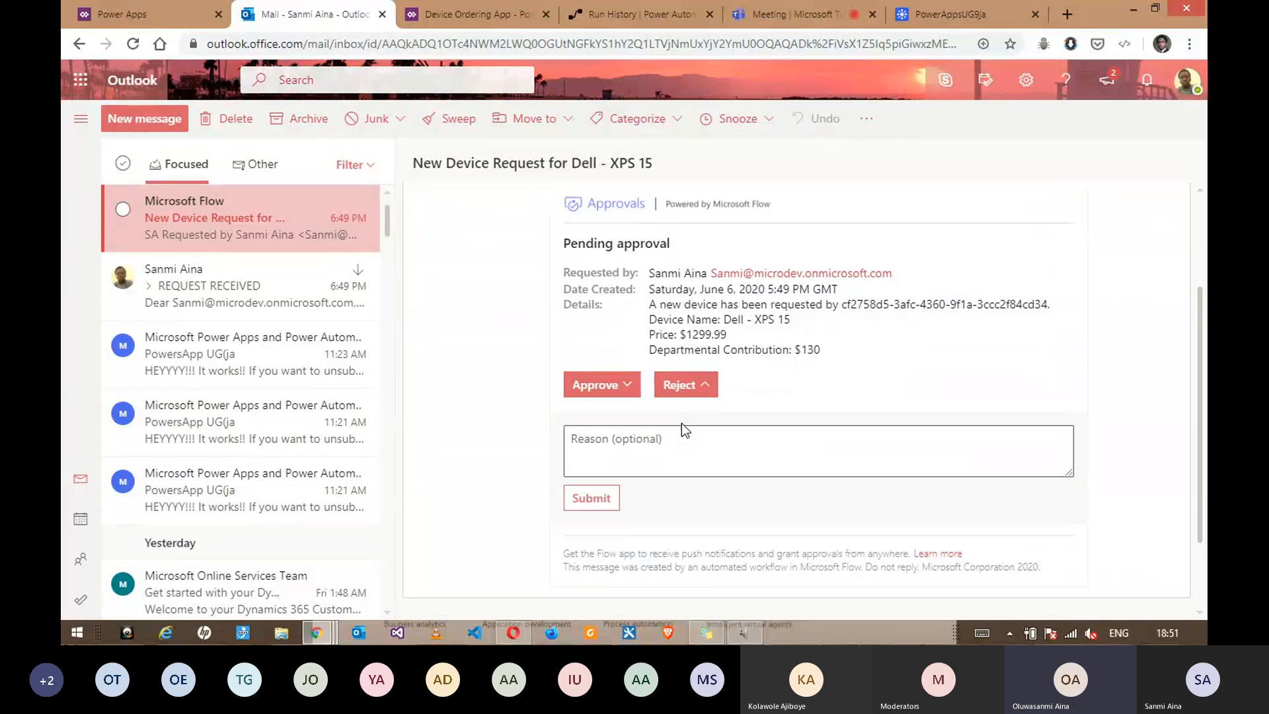
click(642, 453)
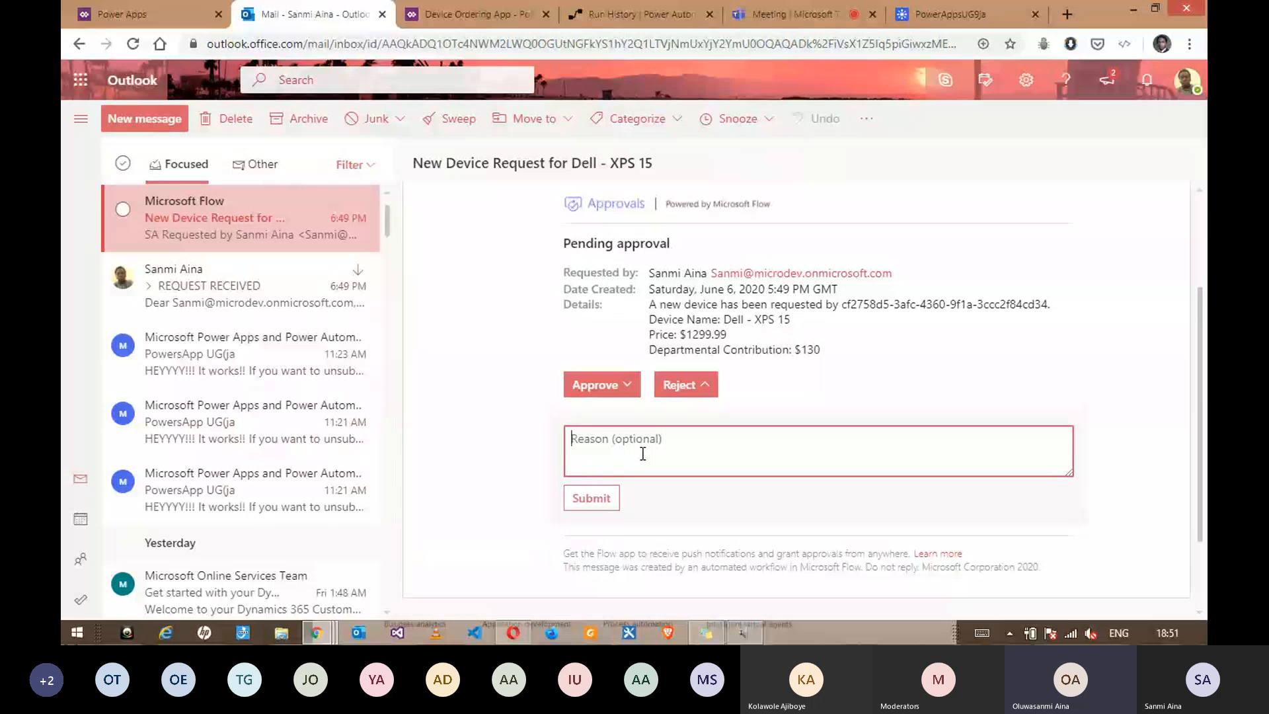
text(You dont a need)
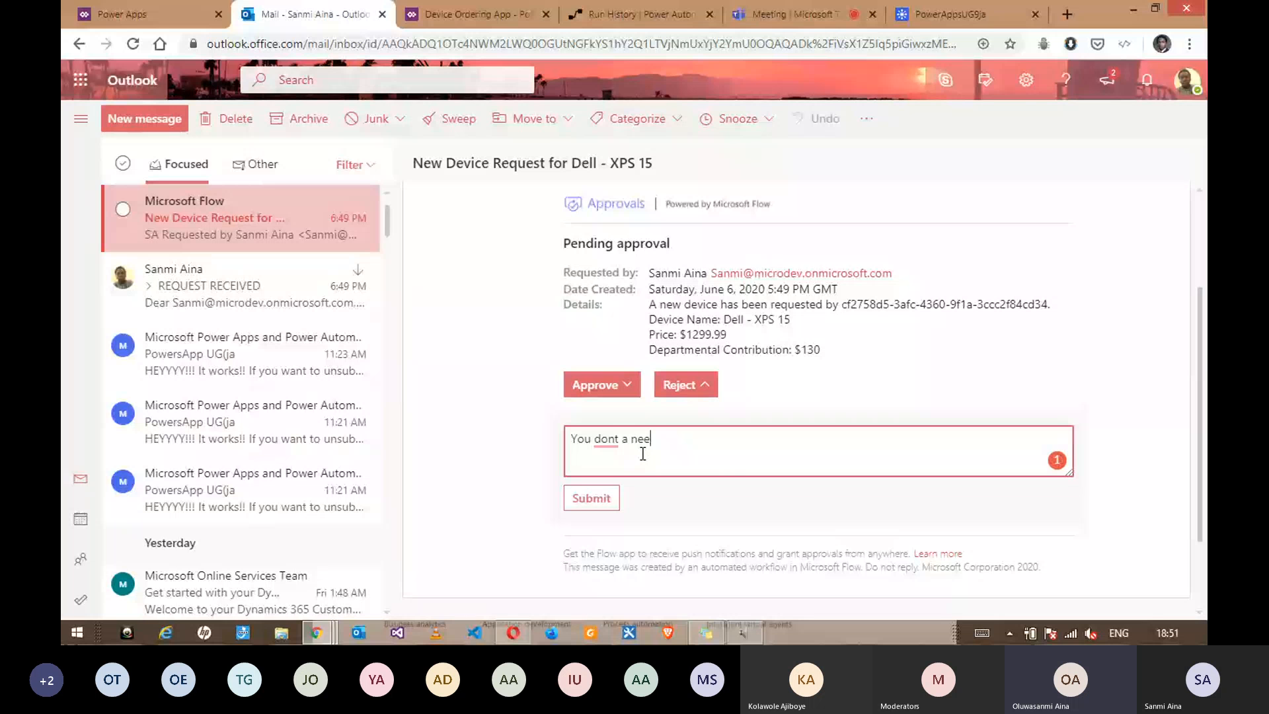
text(d a new app)
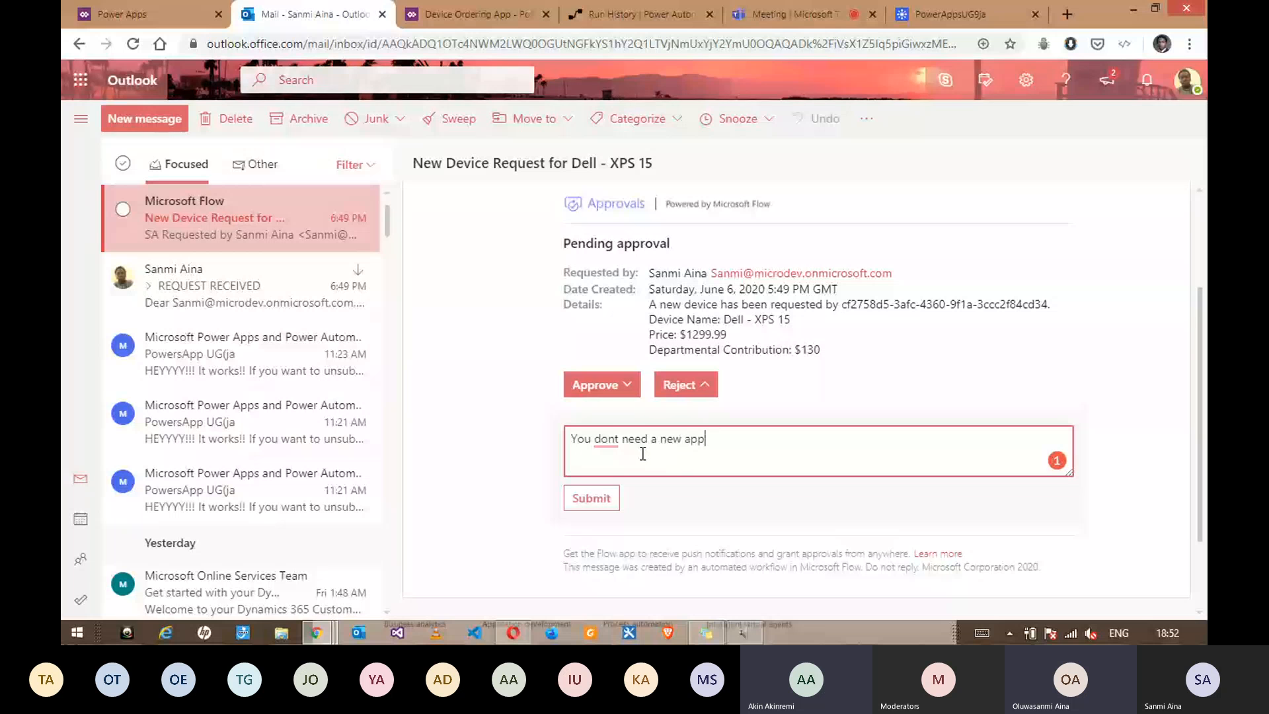
key(BackSpace)
key(BackSpace)
key(BackSpace)
text(laptop)
click(591, 498)
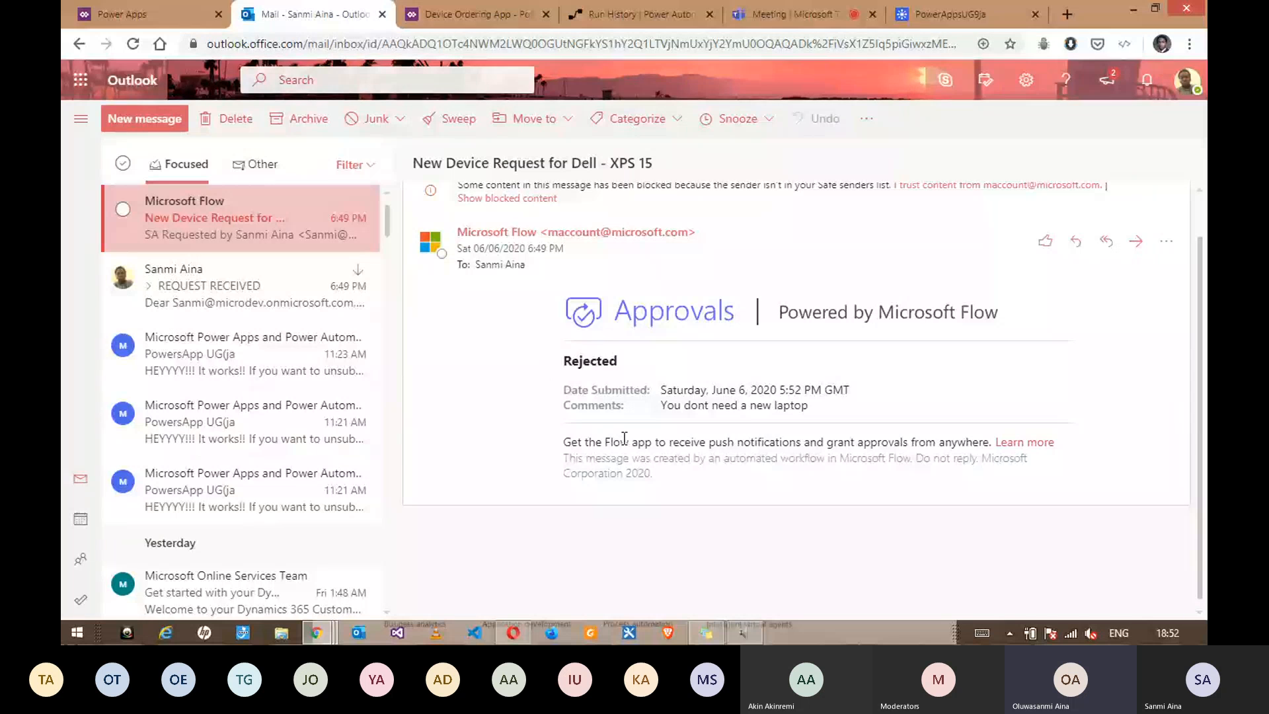
Step: Check the flow run against the rejection branch of the PowerAppsUG9ja diagram and inspect the outputs of Start and wait for an approval
click(669, 9)
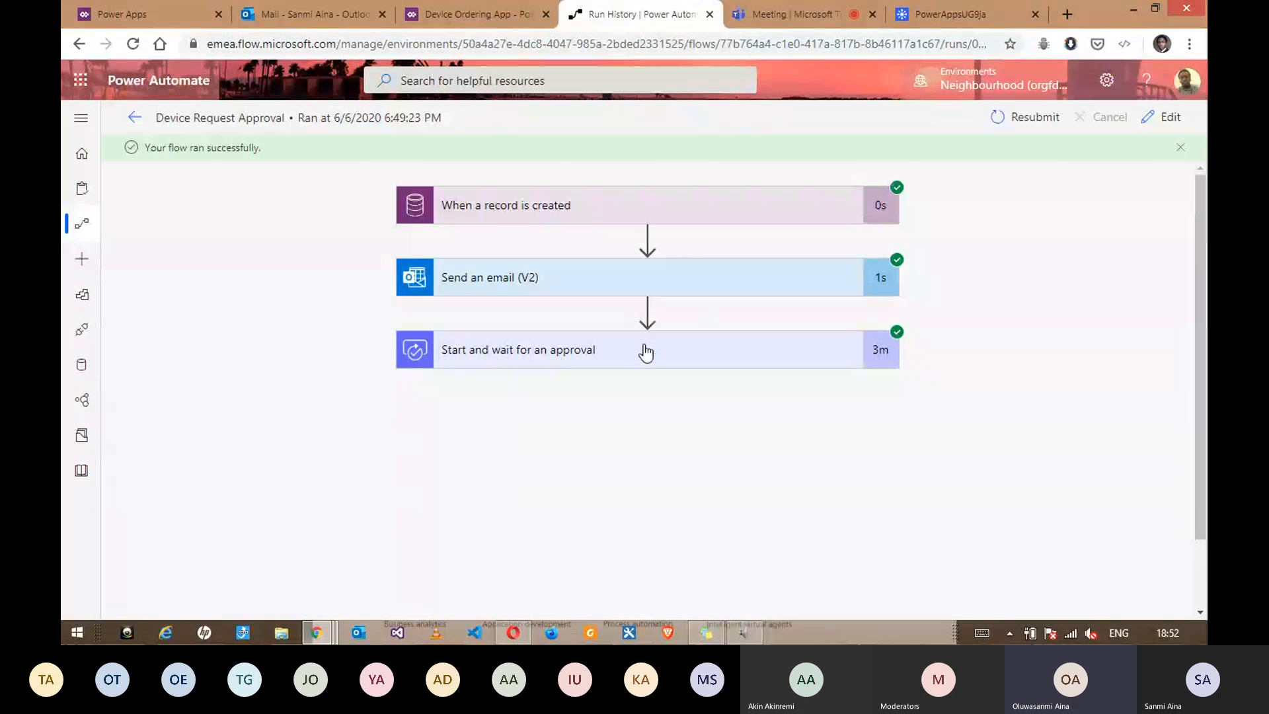
click(939, 12)
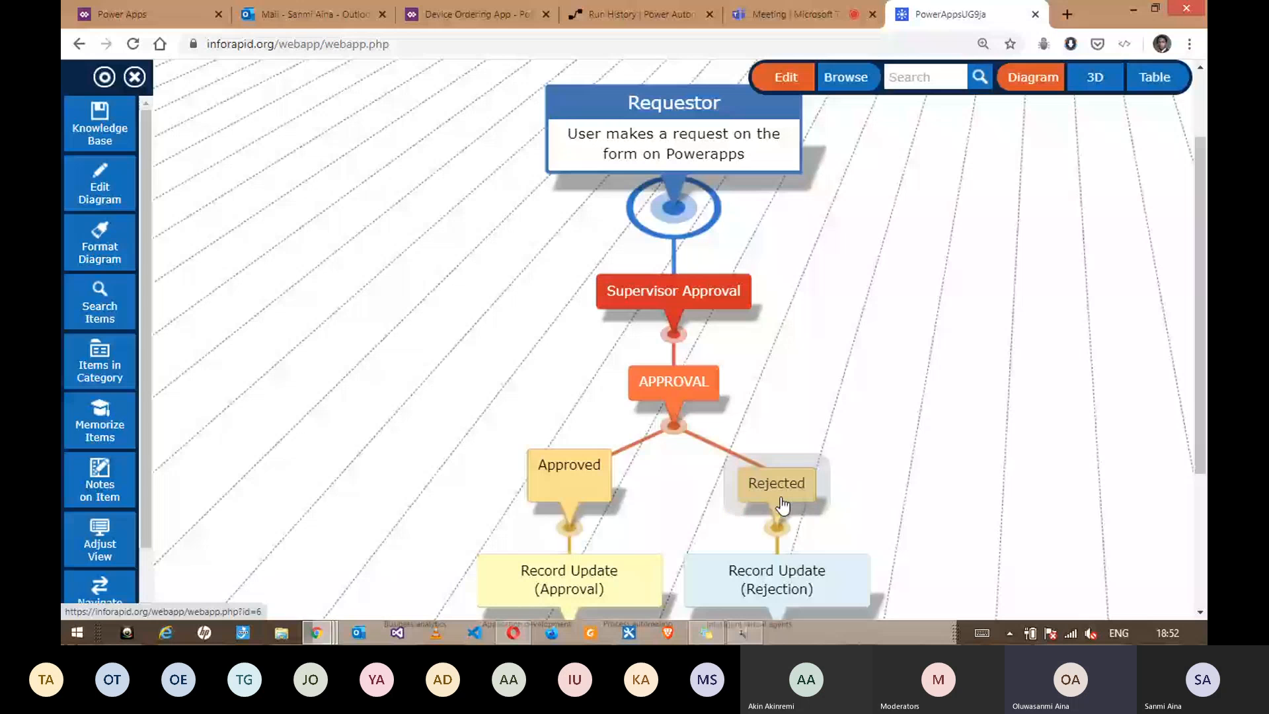
scroll(782, 506, down, 3)
click(633, 10)
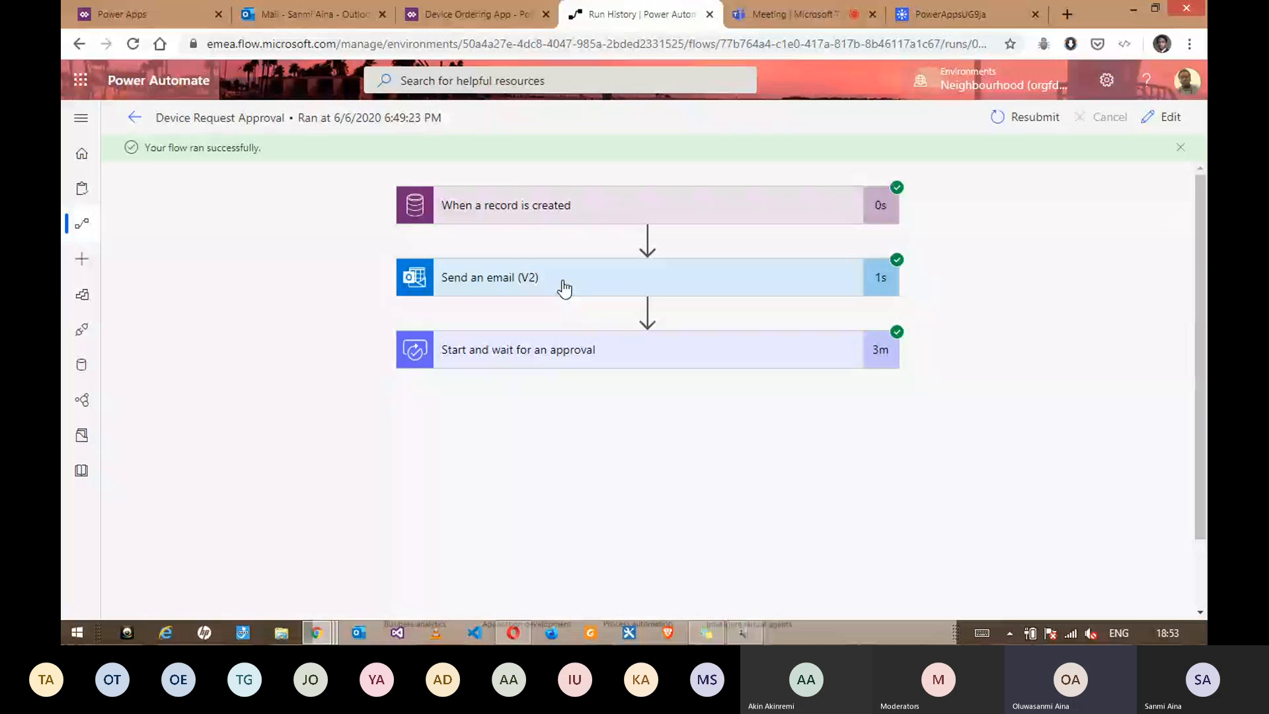
click(528, 363)
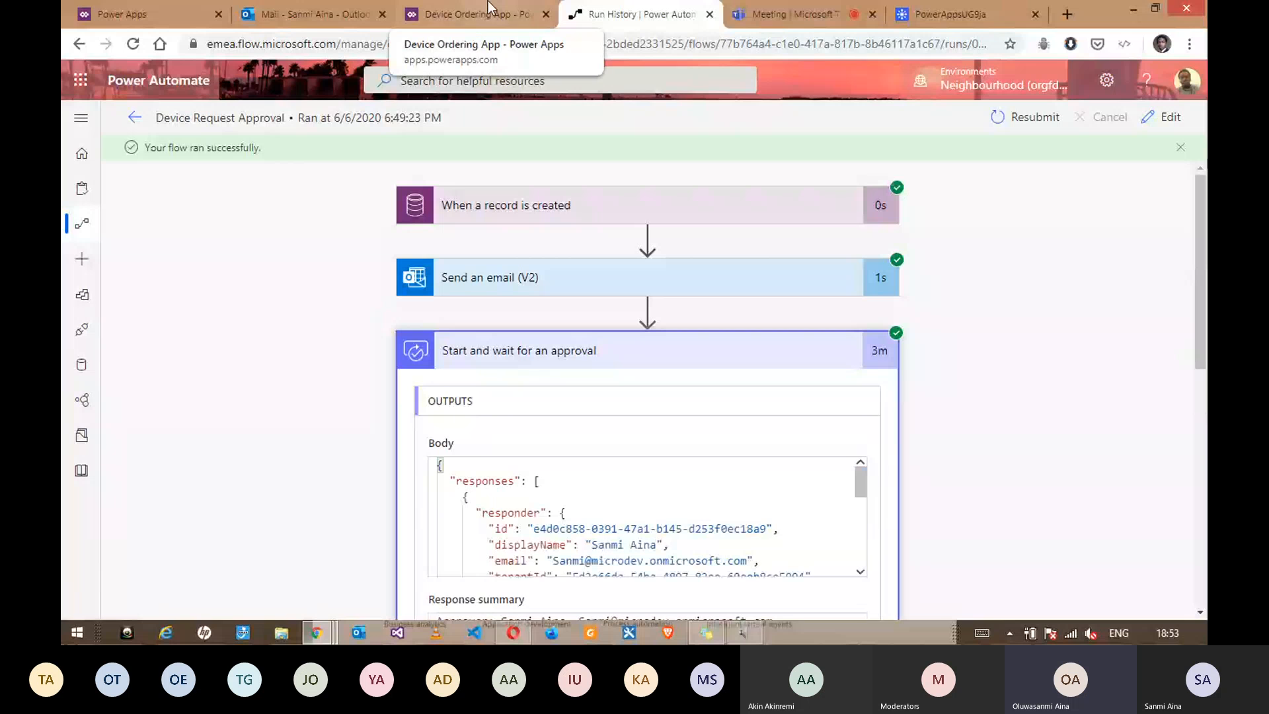
click(580, 350)
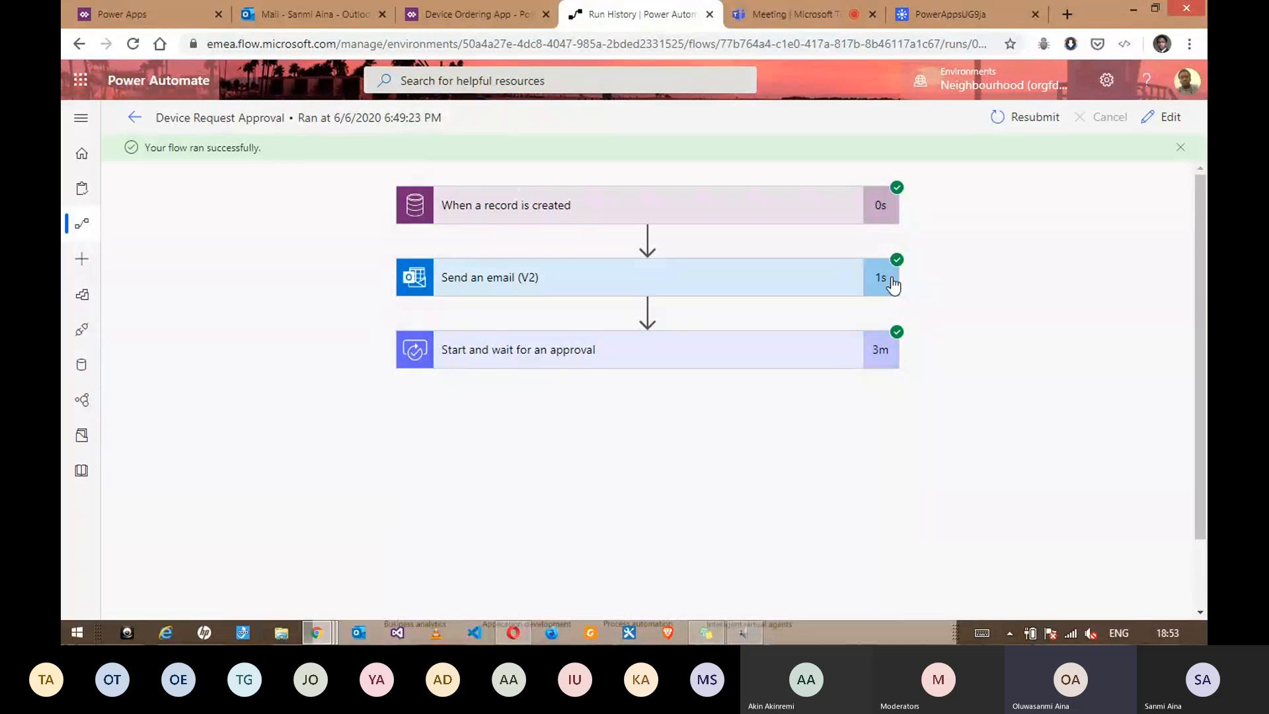
Step: Open the flow for editing and expand the Send an email (V2) and Start and wait for an approval actions to review their settings
click(1162, 131)
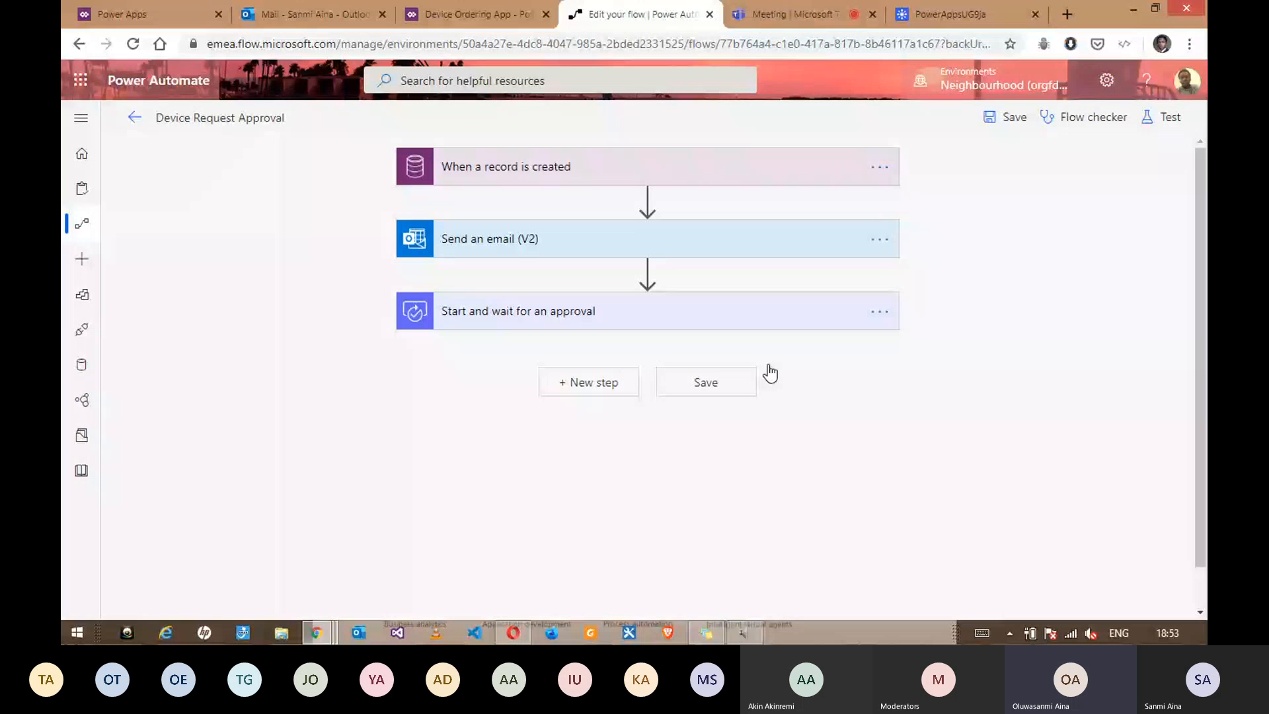
click(565, 253)
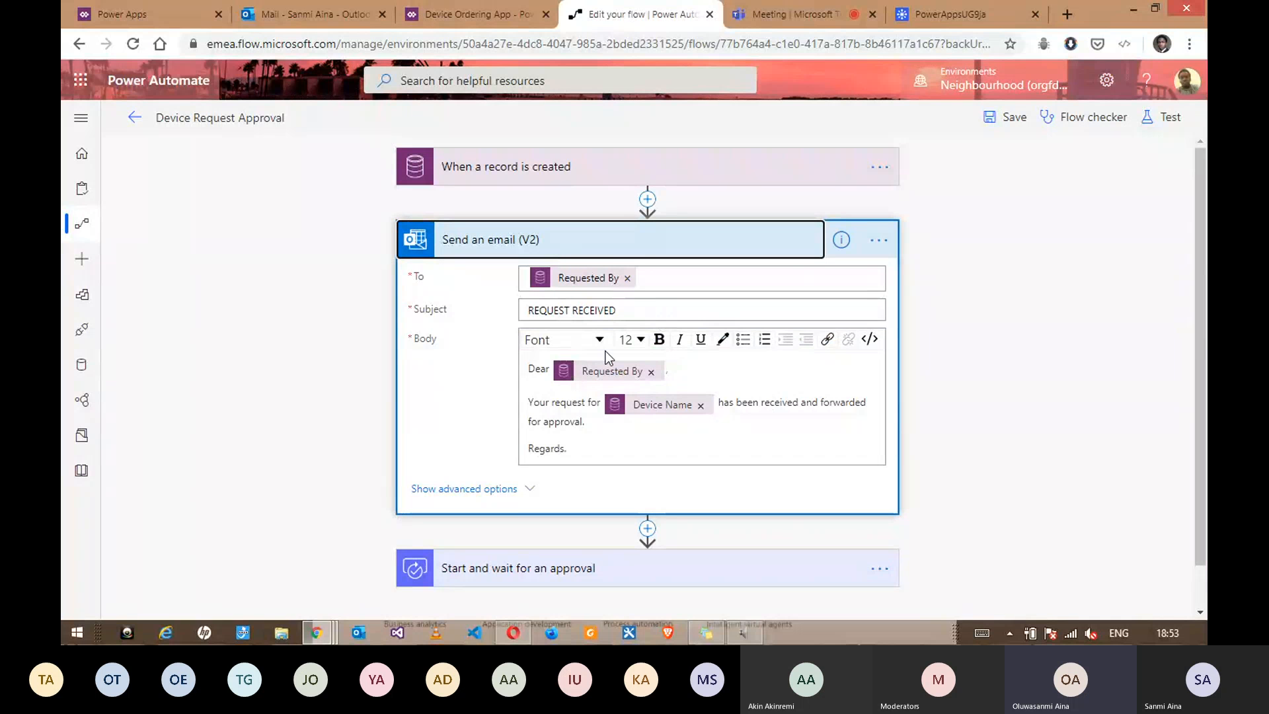
click(649, 372)
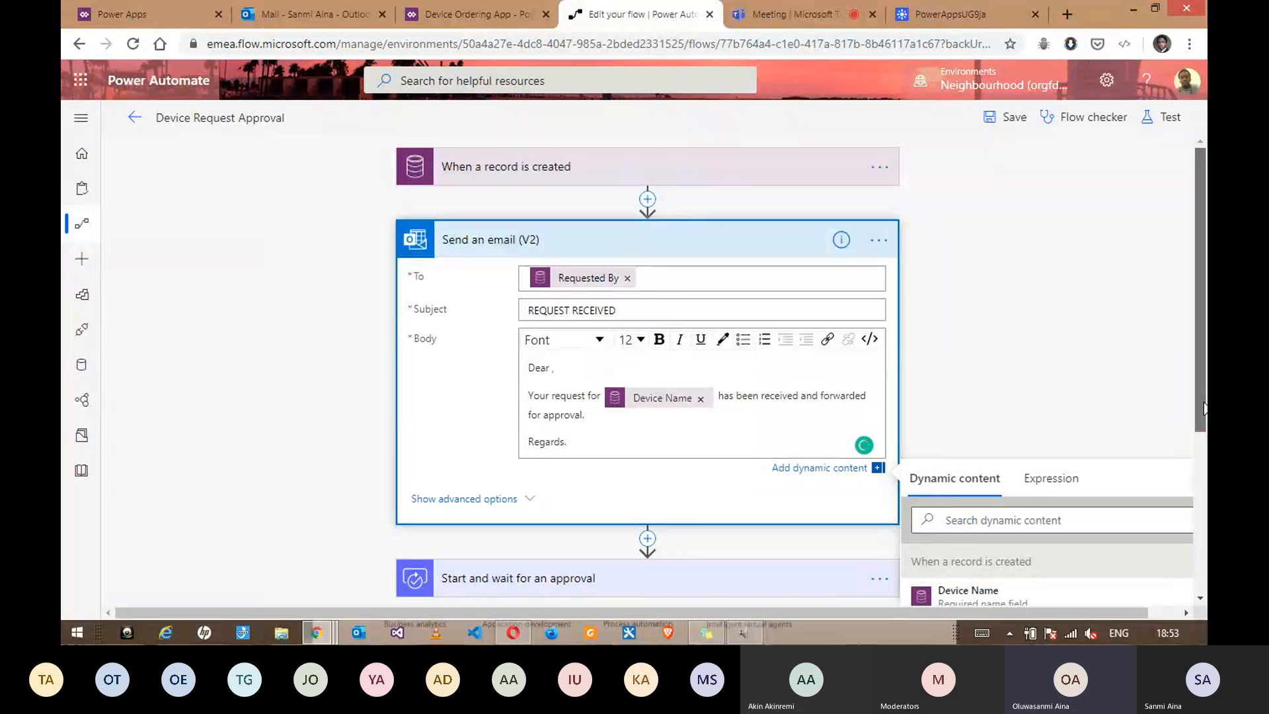
scroll(1179, 577, down, 4)
scroll(1168, 456, up, 3)
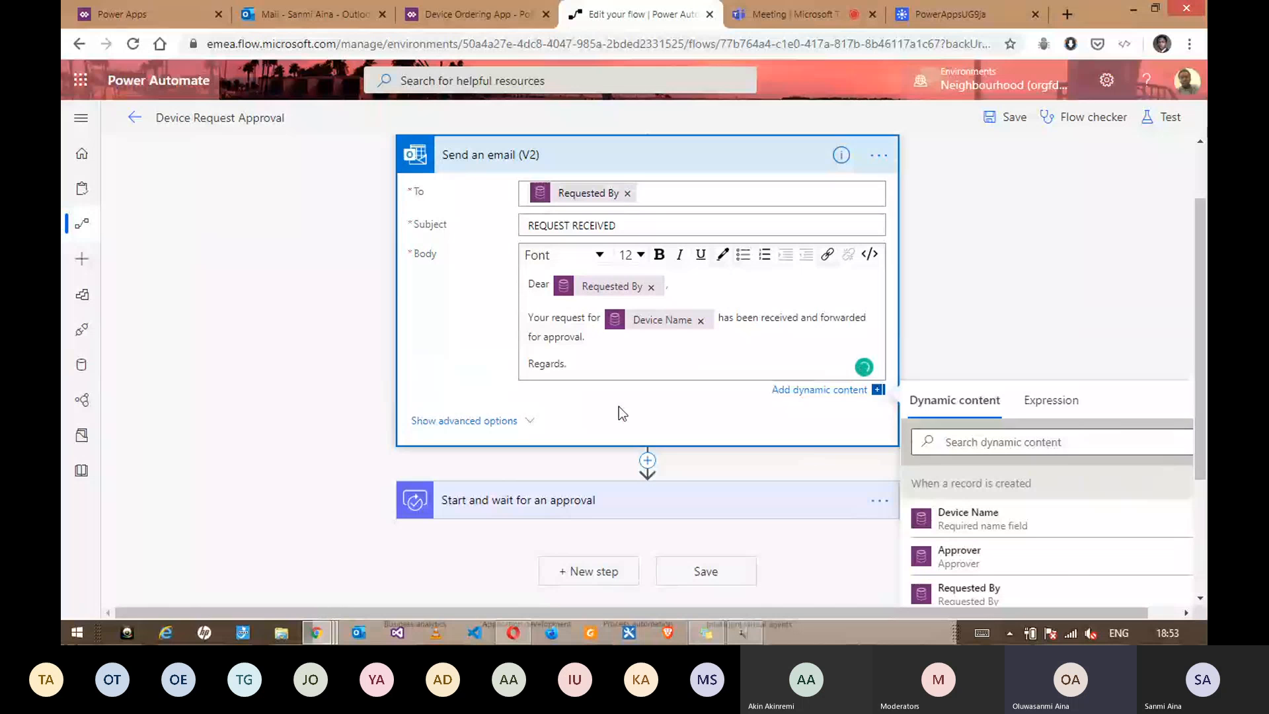
click(608, 493)
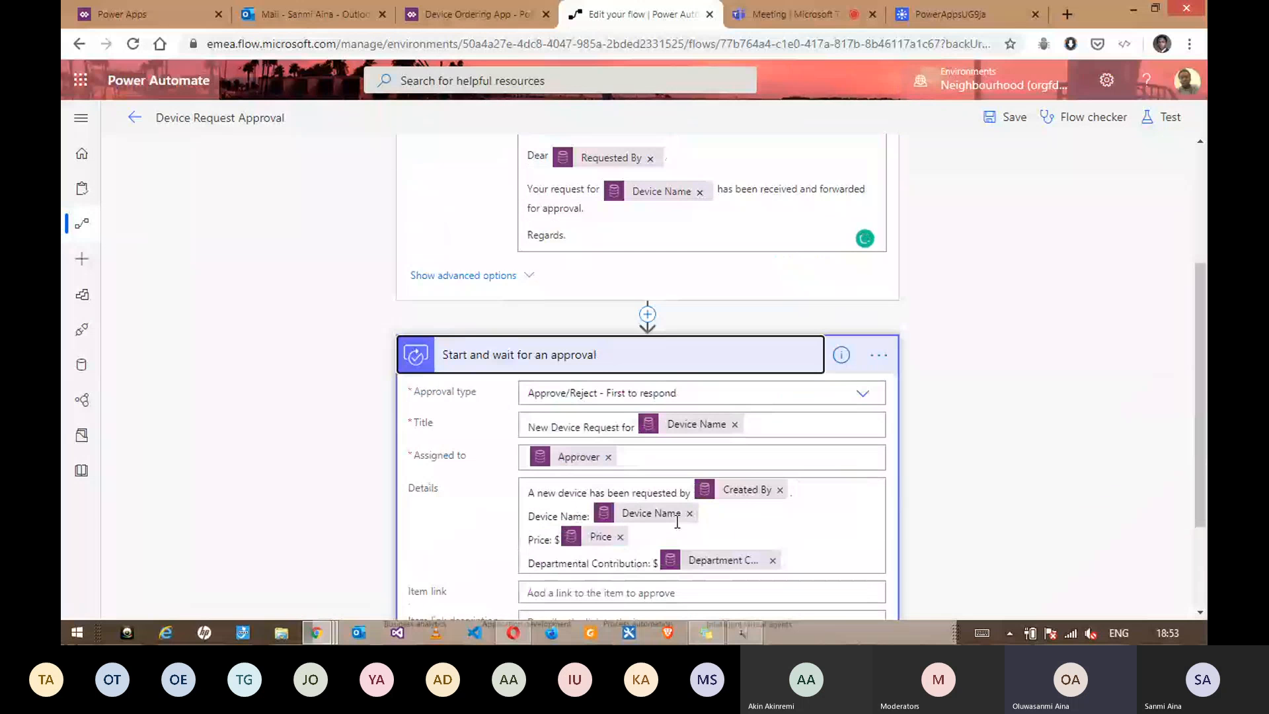
scroll(676, 522, down, 2)
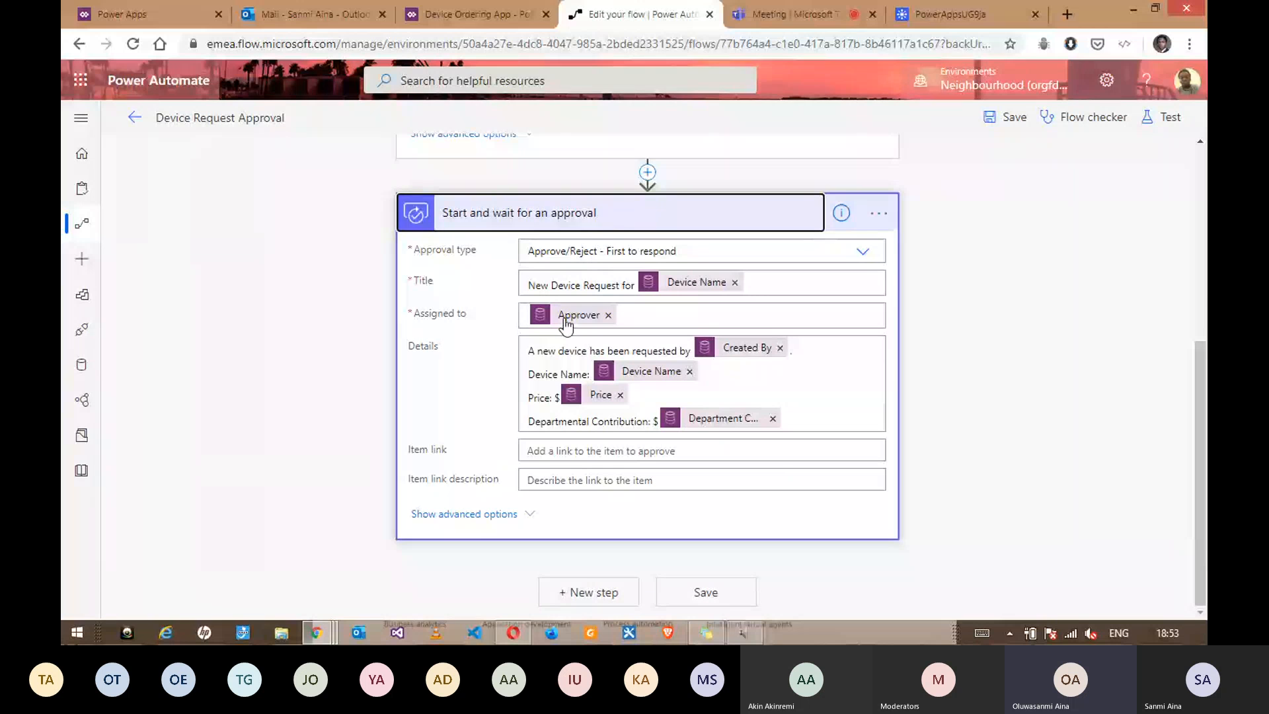
Step: Show the approval action's advanced options and set its Requestor to the Requested By dynamic value
click(437, 519)
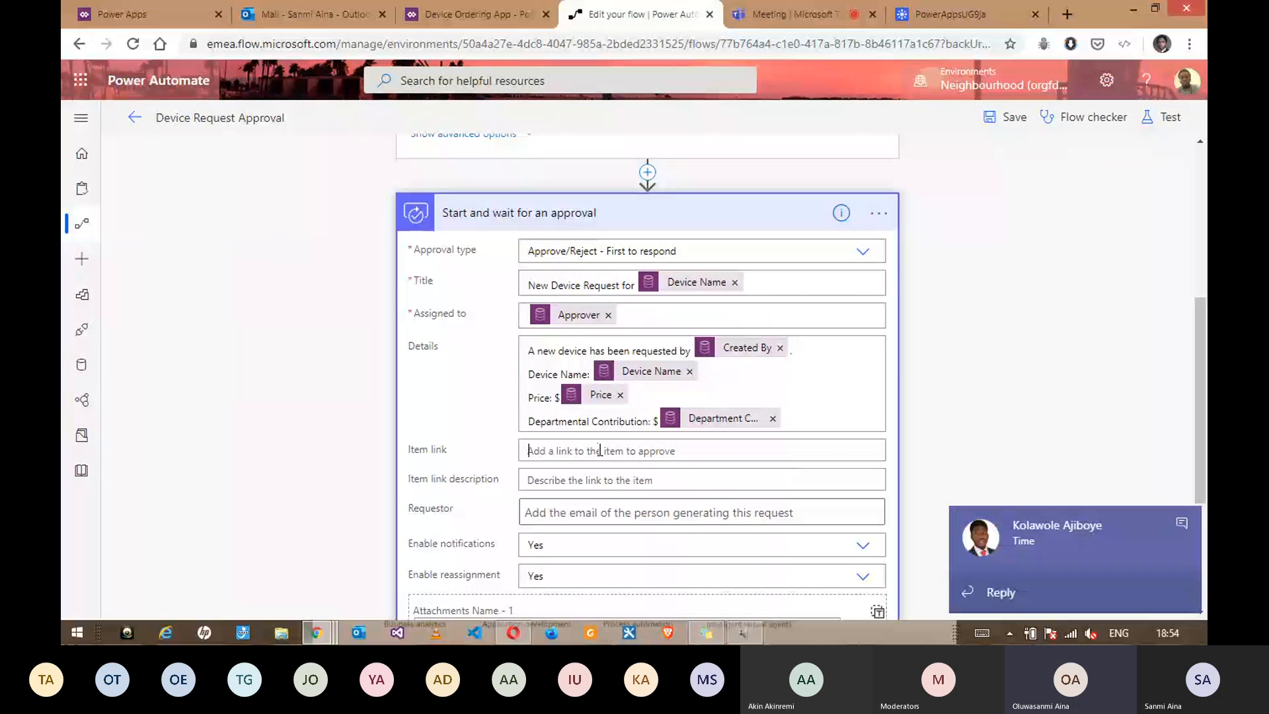
click(600, 450)
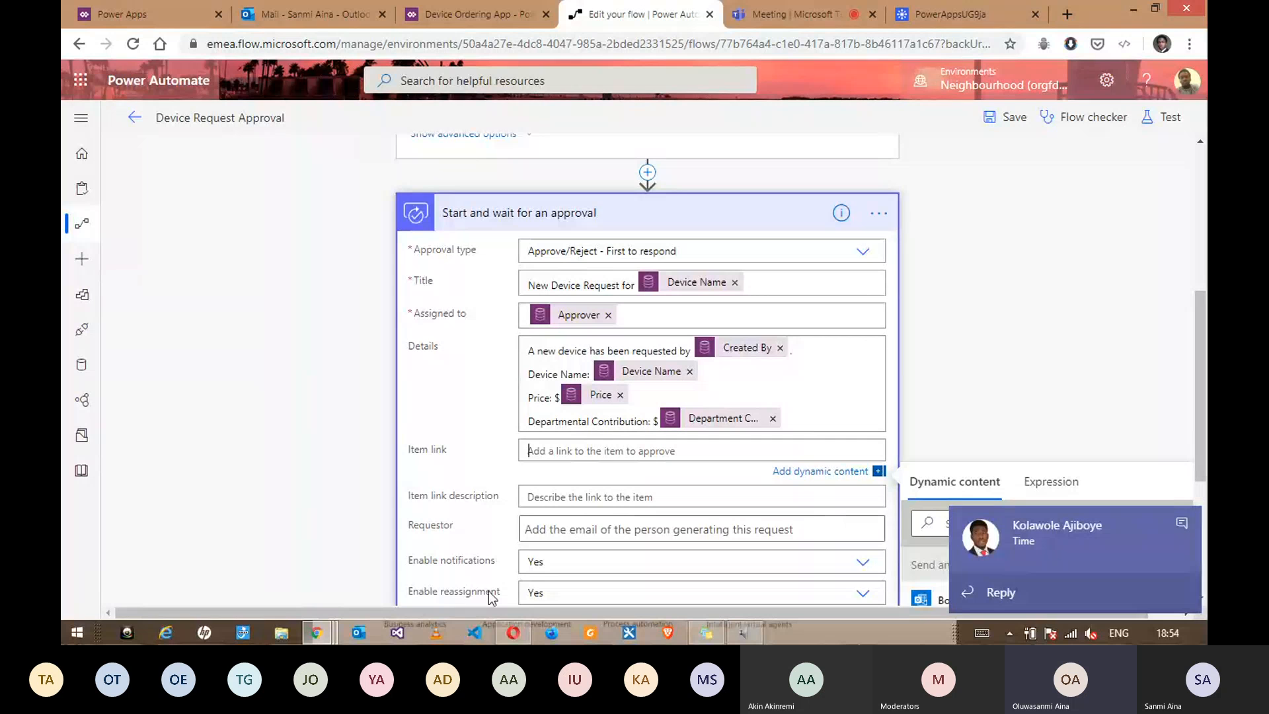
click(623, 533)
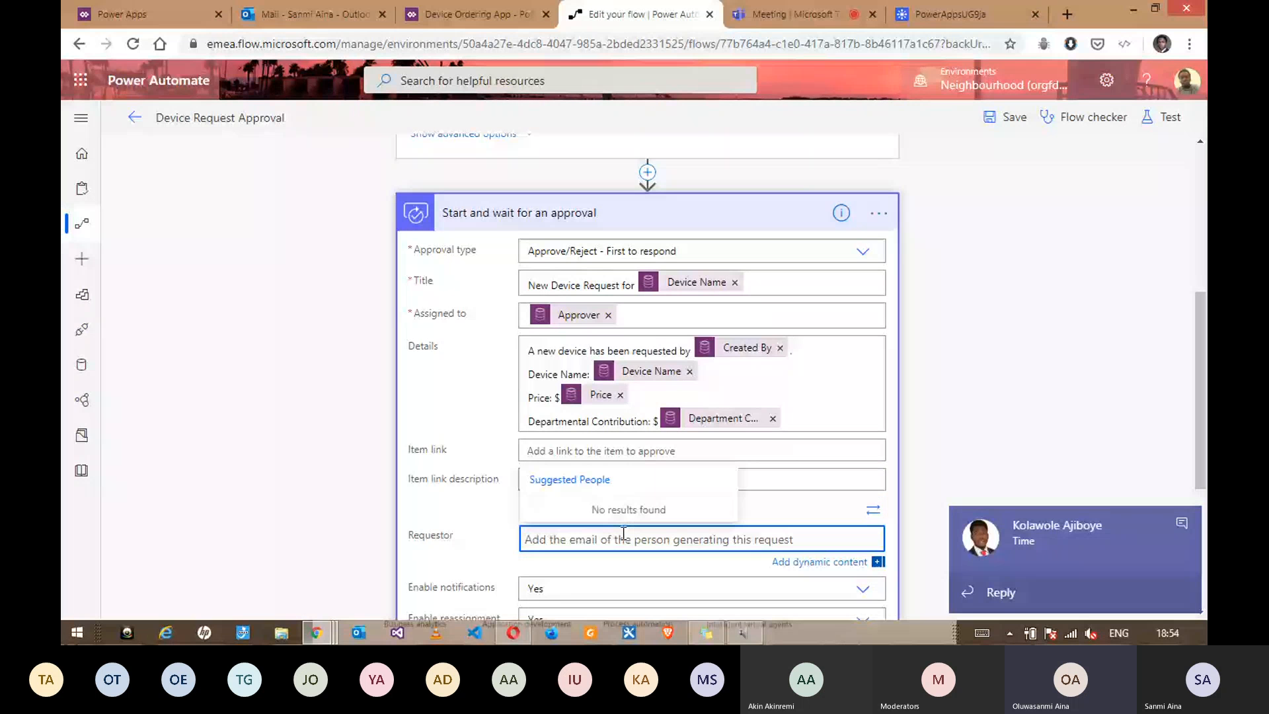
scroll(685, 519, down, 3)
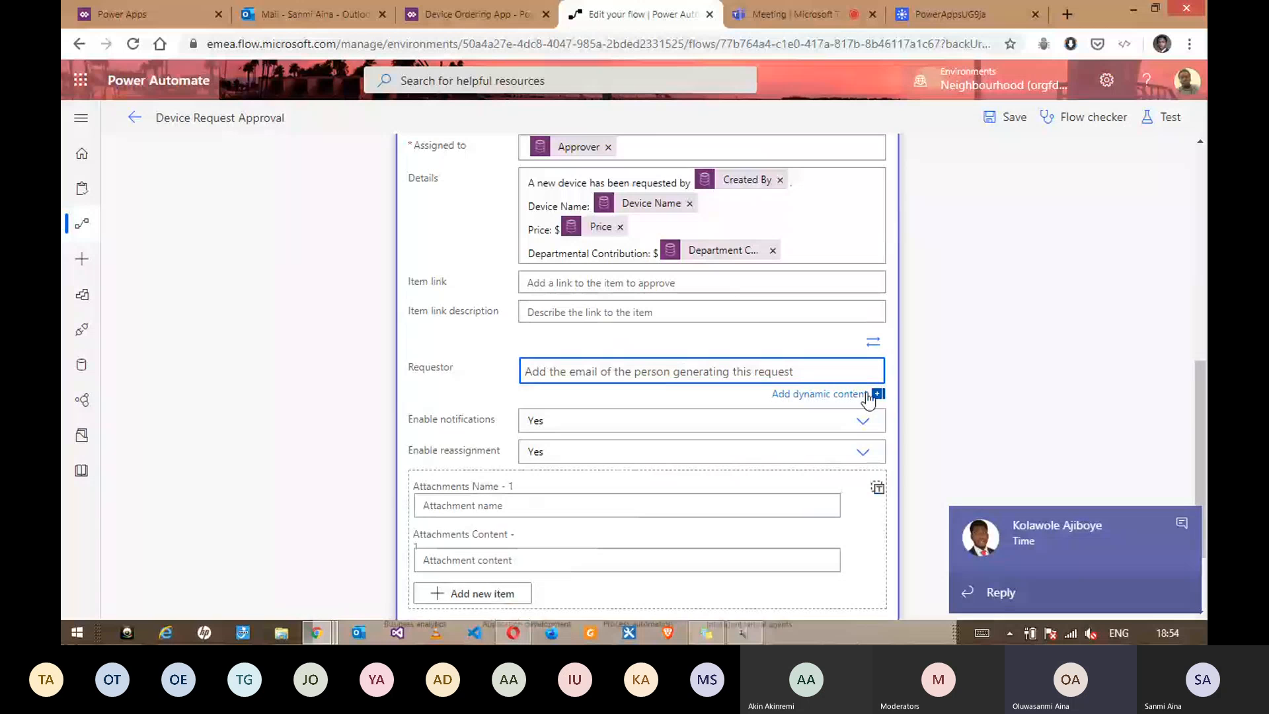
click(867, 391)
click(1047, 440)
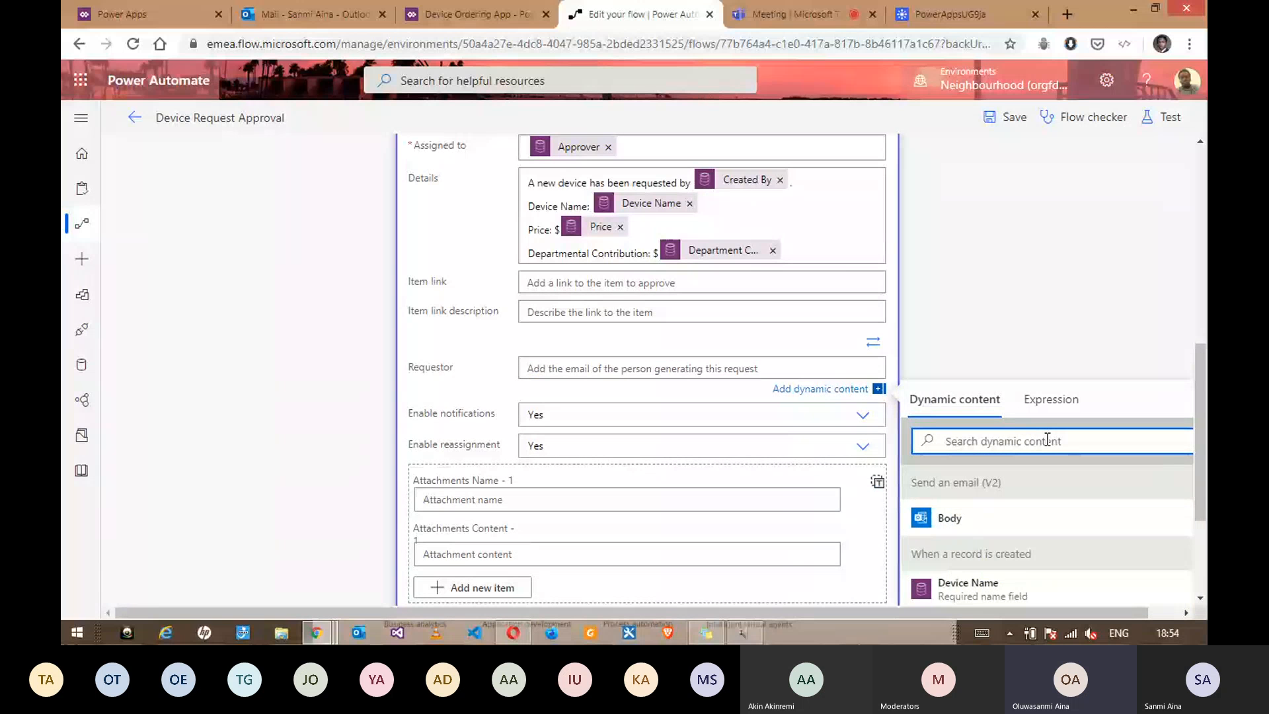
text(requ)
click(1042, 588)
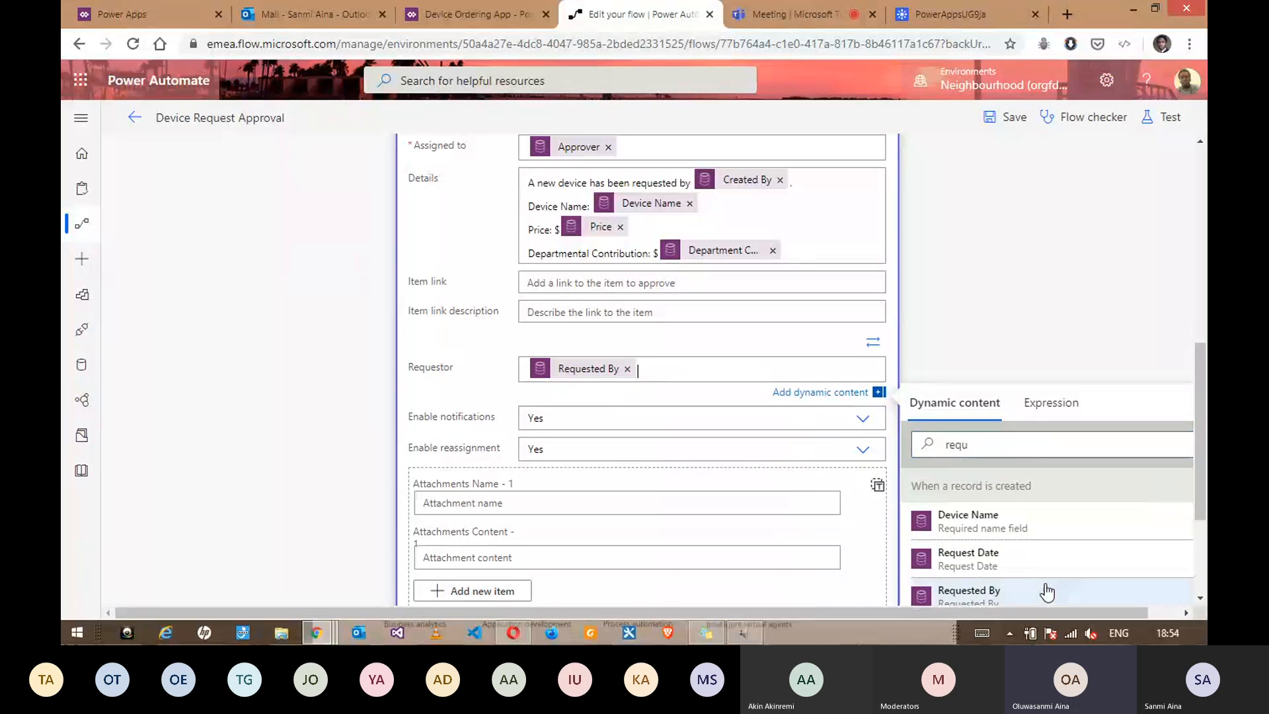
scroll(1033, 314, up, 5)
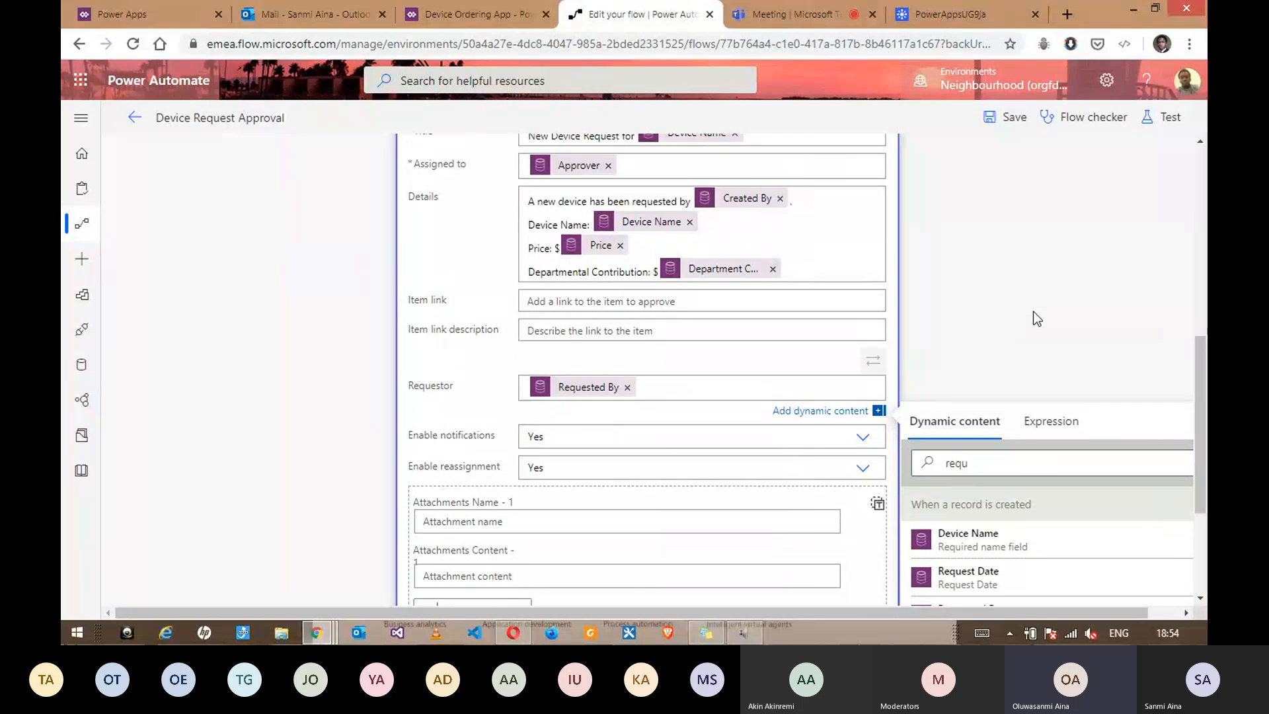
Step: Add a second, empty attachment item to the approval action, and collapse the approval and email actions
scroll(1017, 324, down, 6)
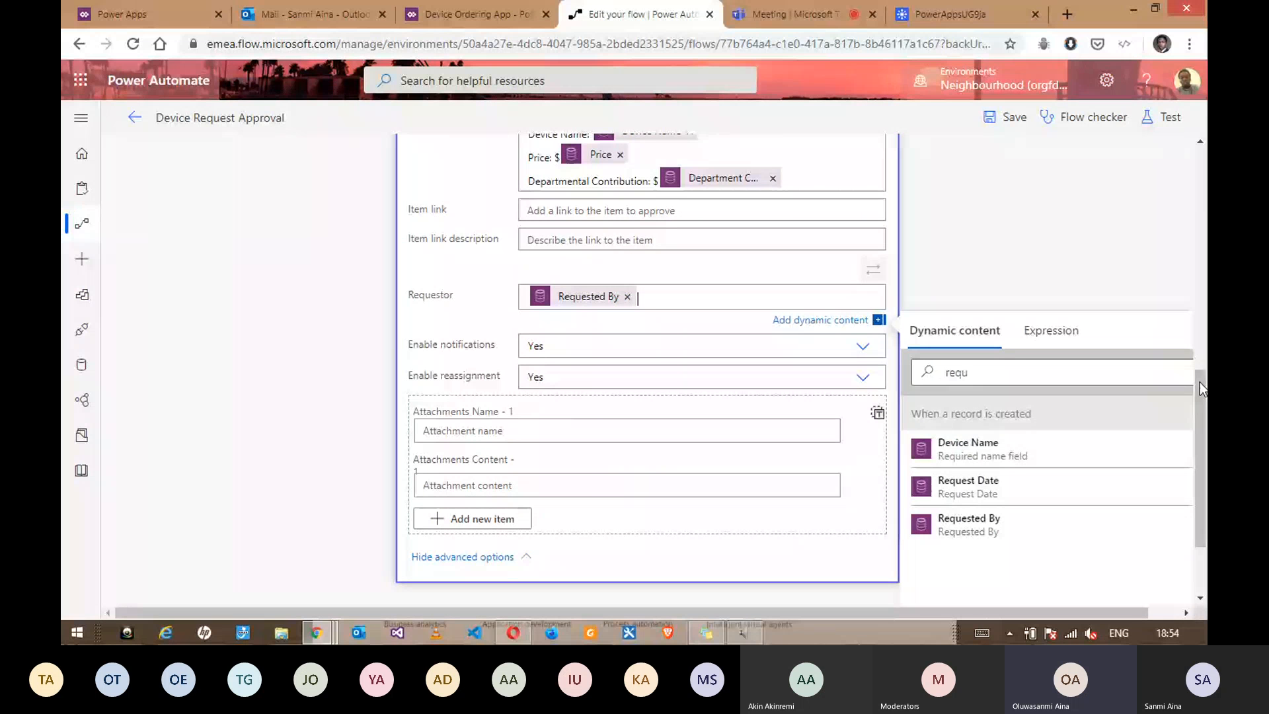
drag(1200, 382, 1193, 391)
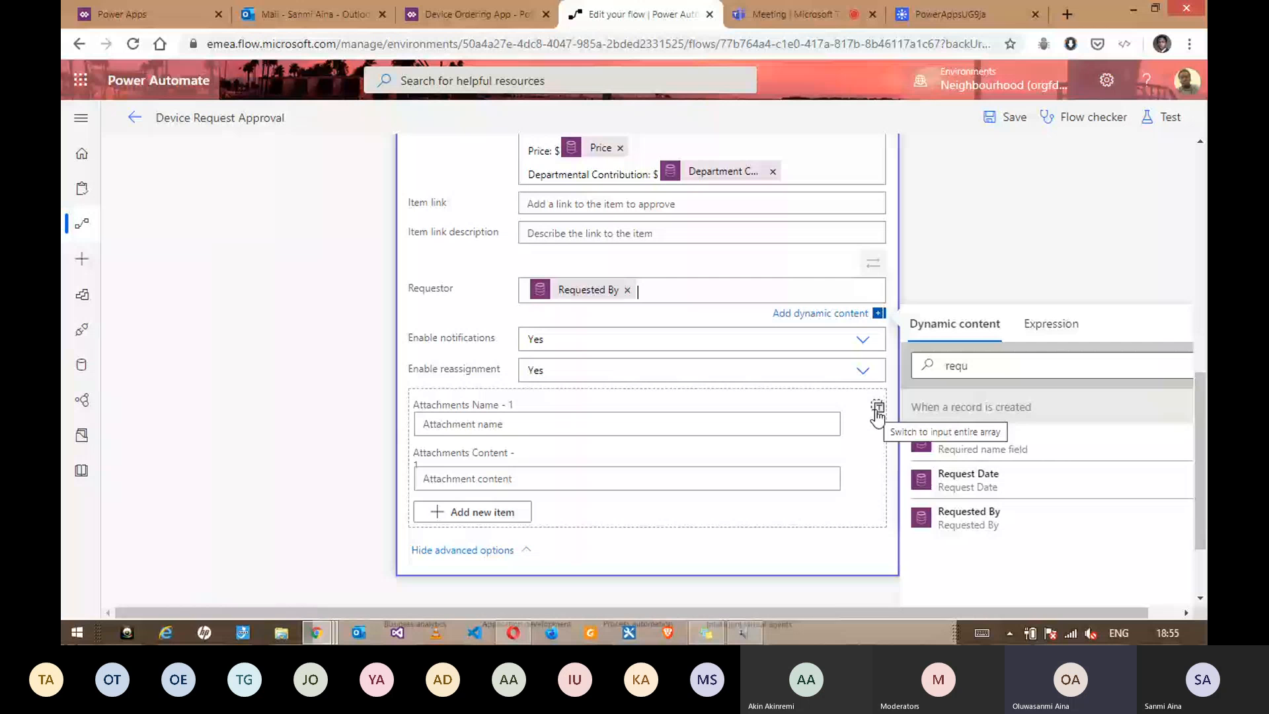
click(497, 513)
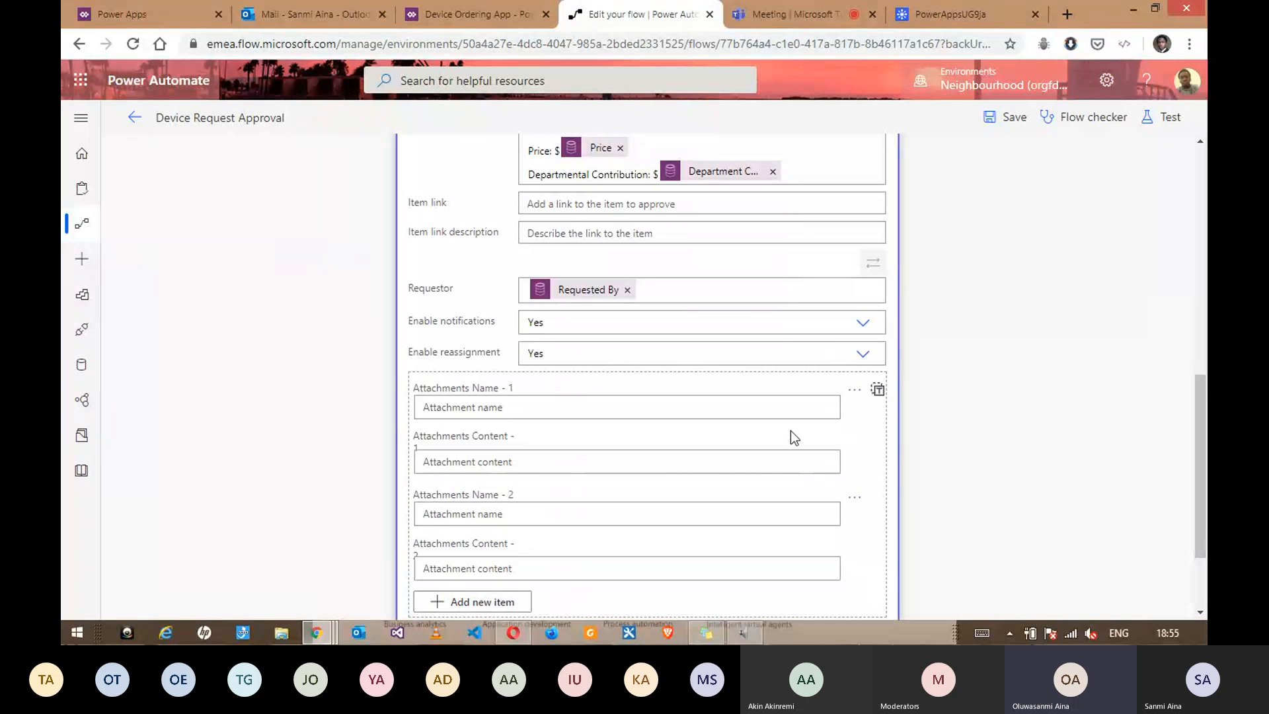
drag(1199, 443, 1169, 287)
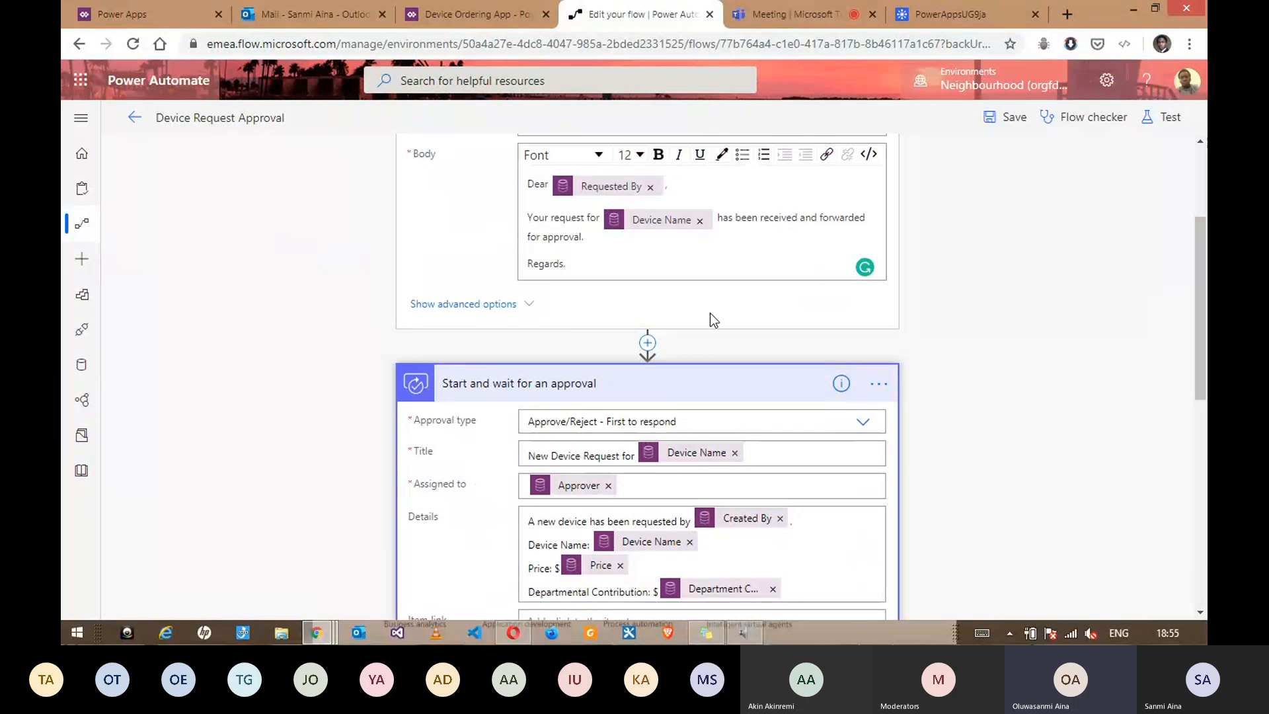
click(667, 391)
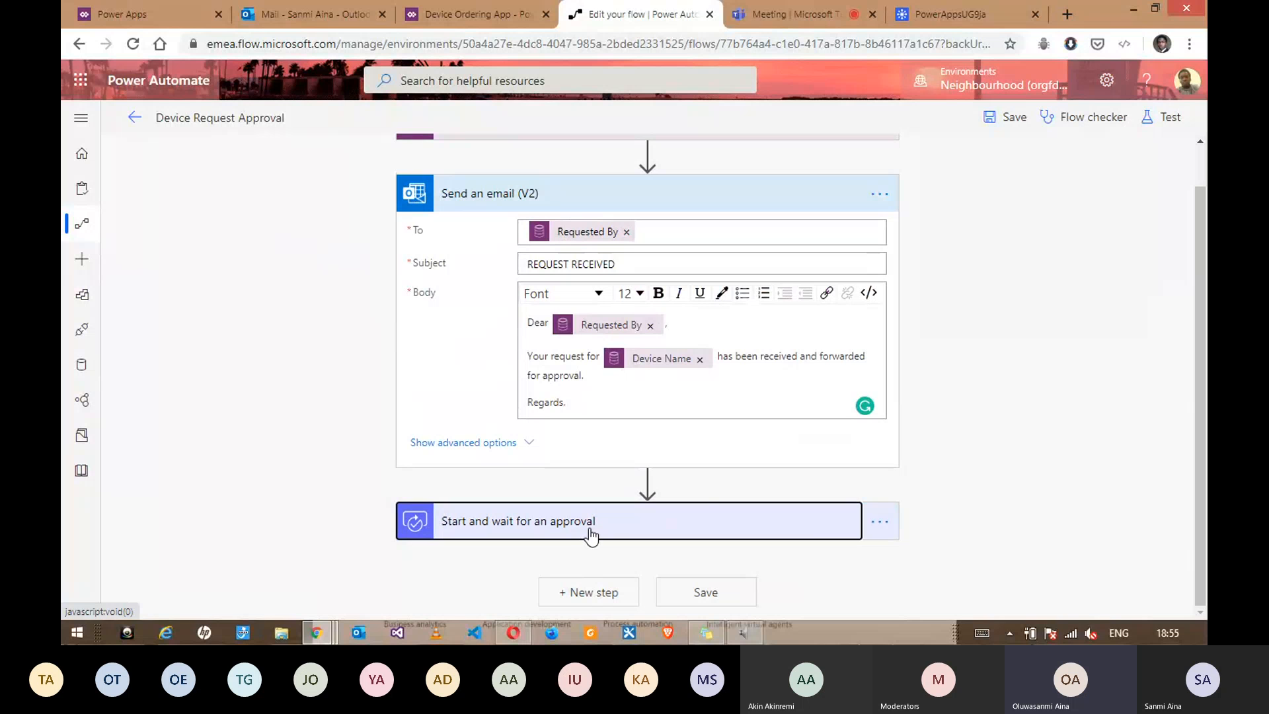
click(651, 189)
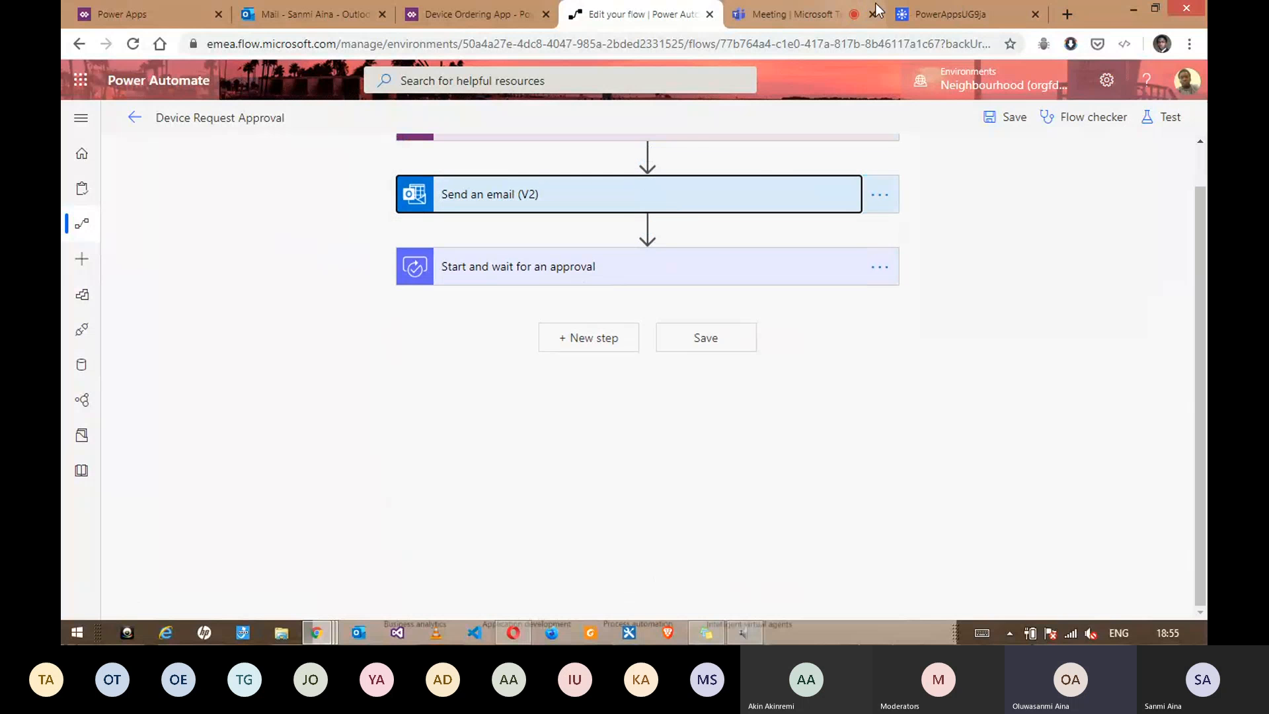
Step: Check the approval and rejection branches in the PowerAppsUG9ja diagram and add a Switch control after the approval action
click(911, 13)
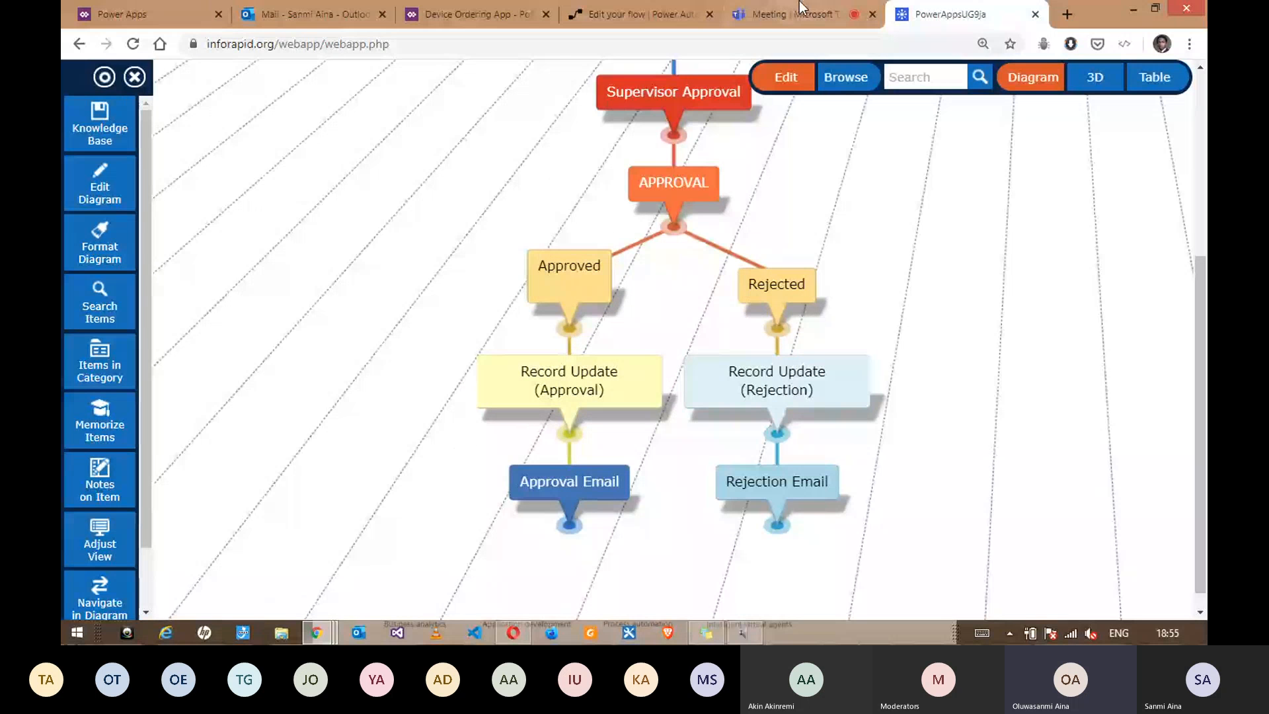
click(678, 7)
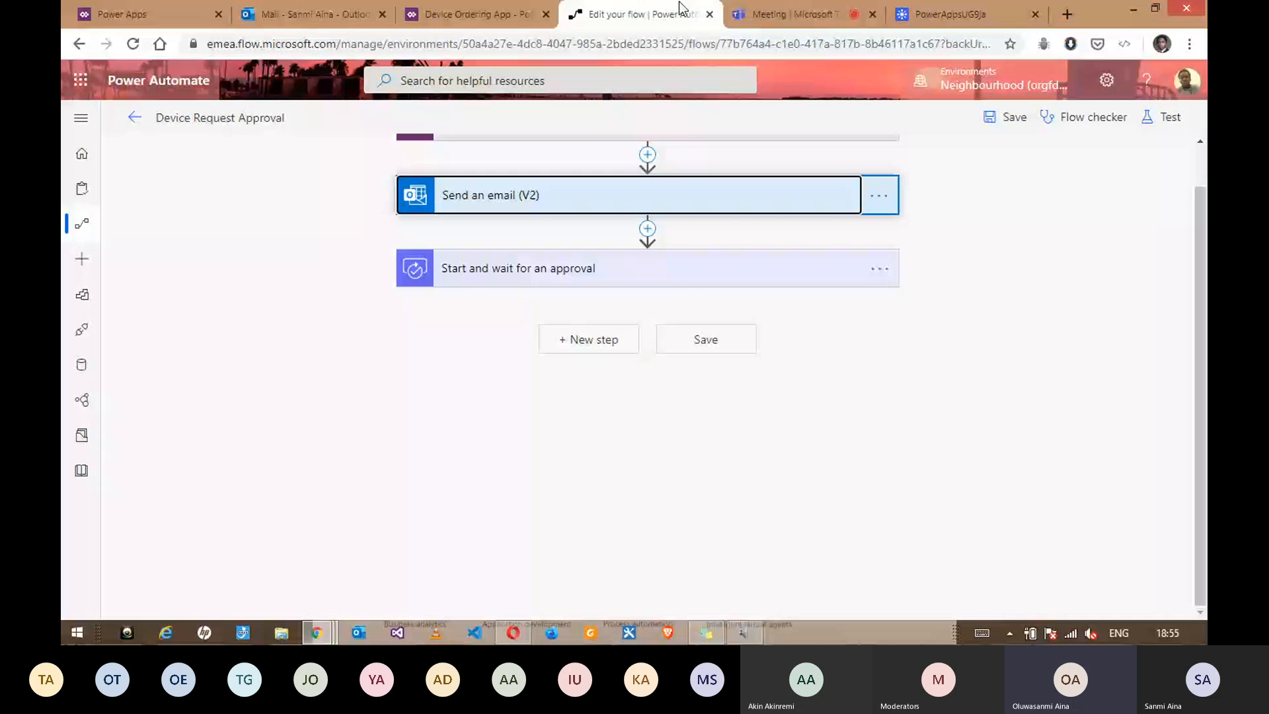
click(589, 345)
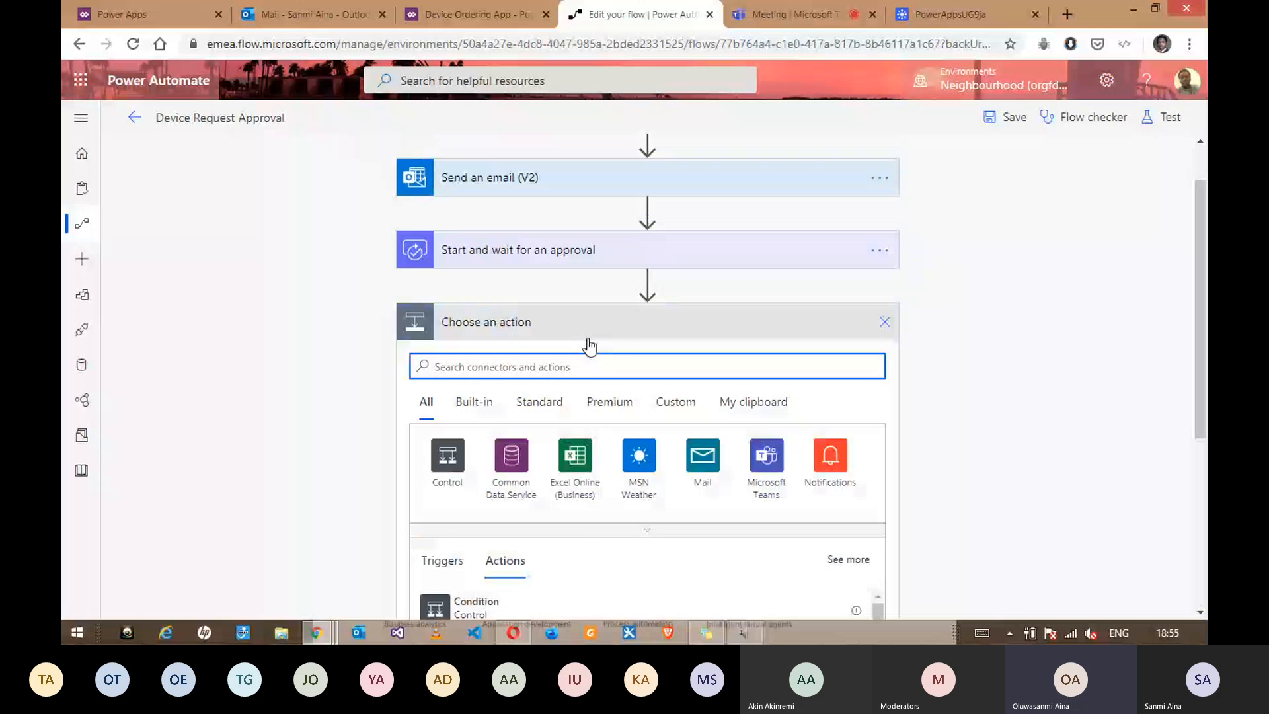
scroll(901, 386, down, 2)
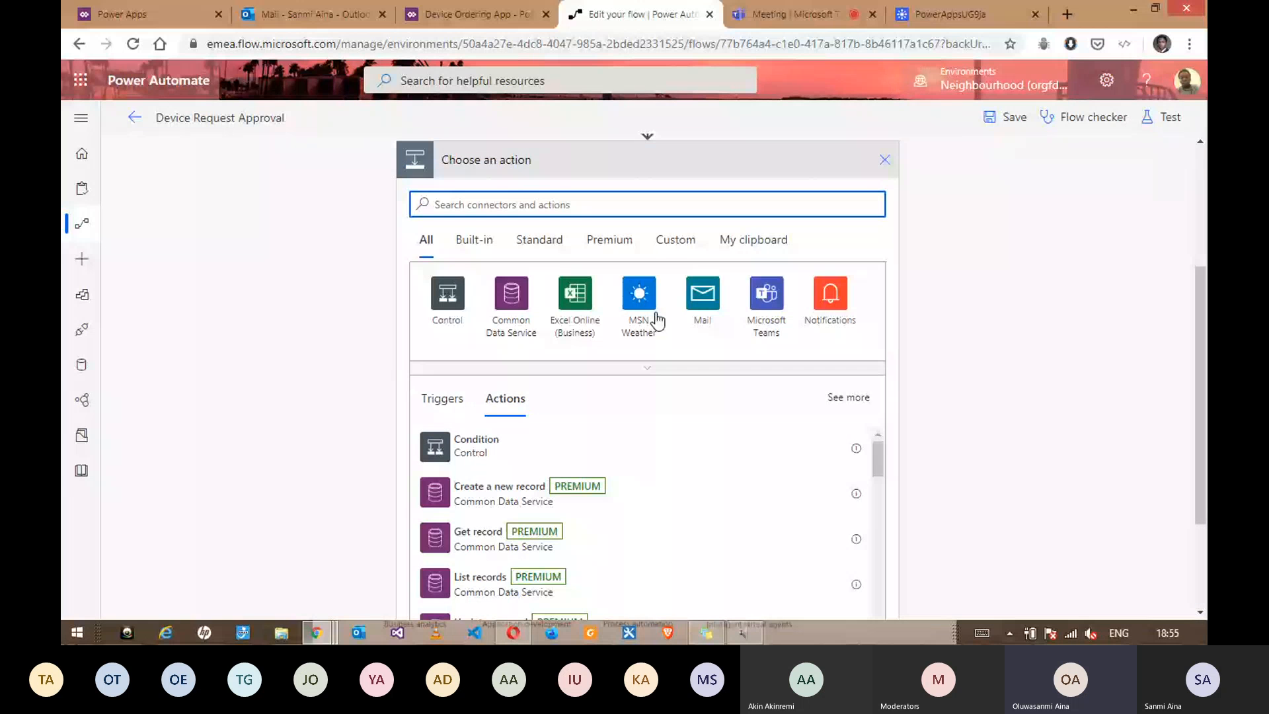
click(444, 295)
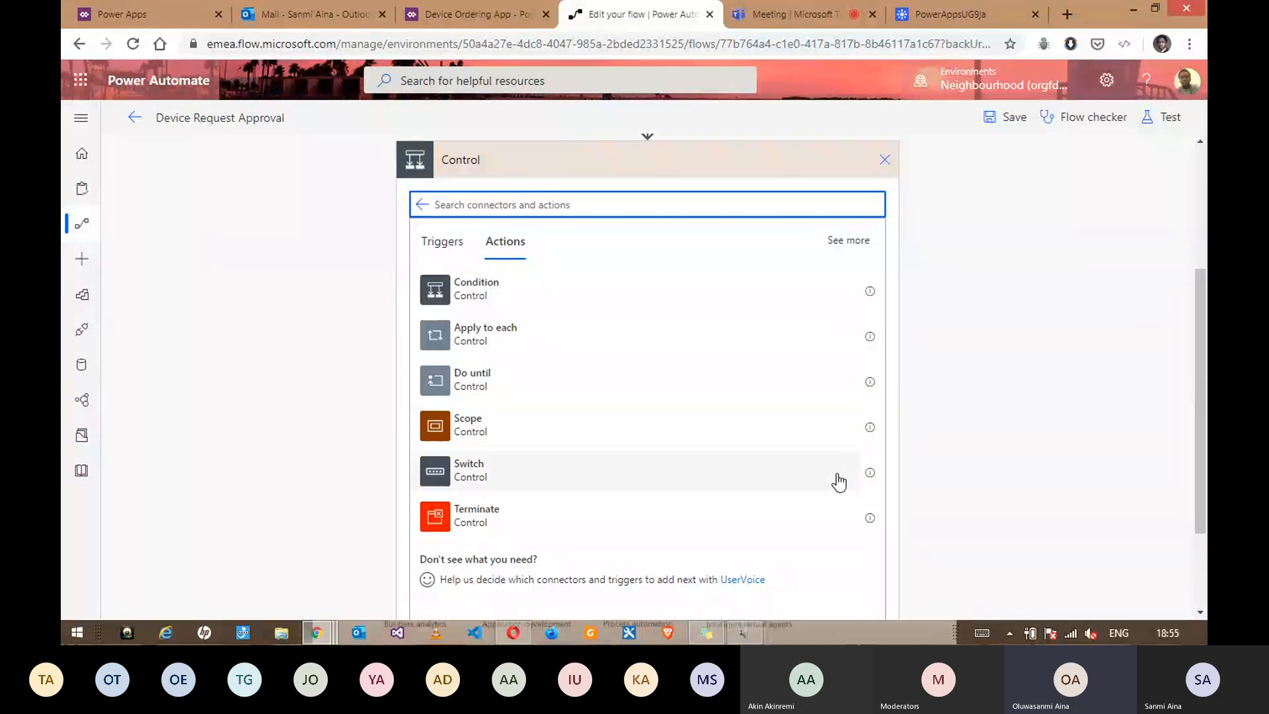
click(870, 473)
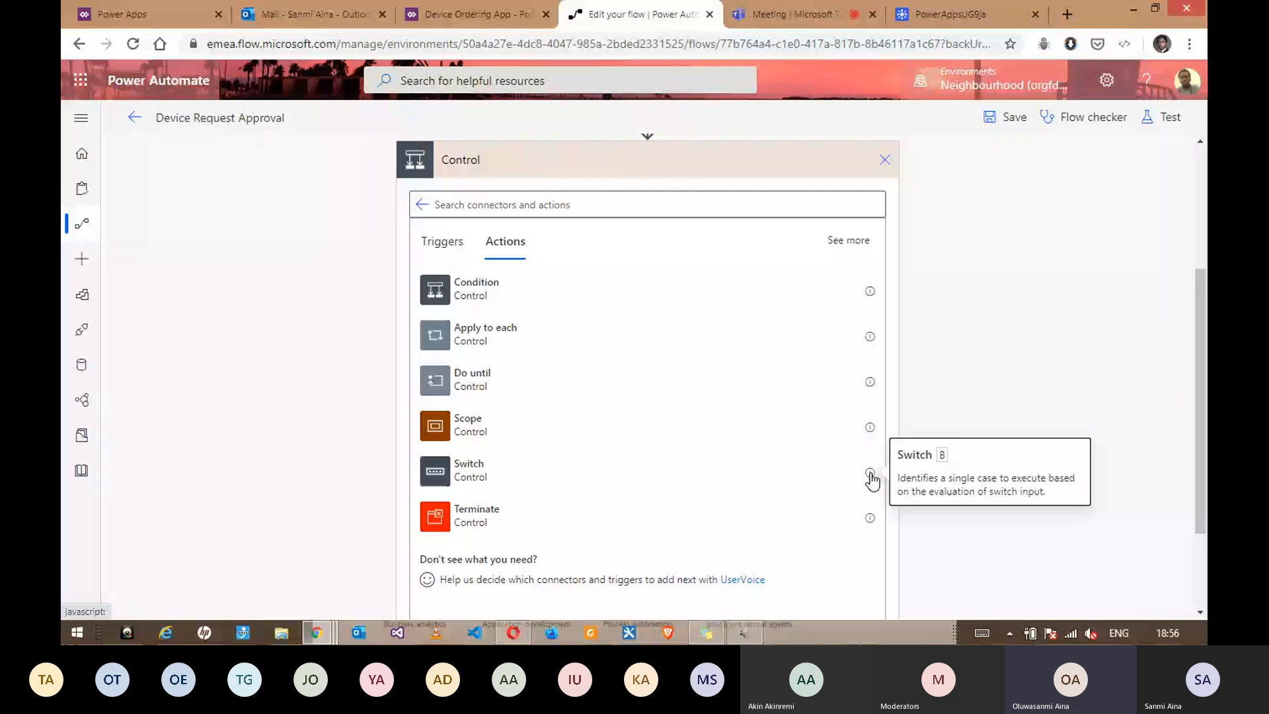
click(478, 474)
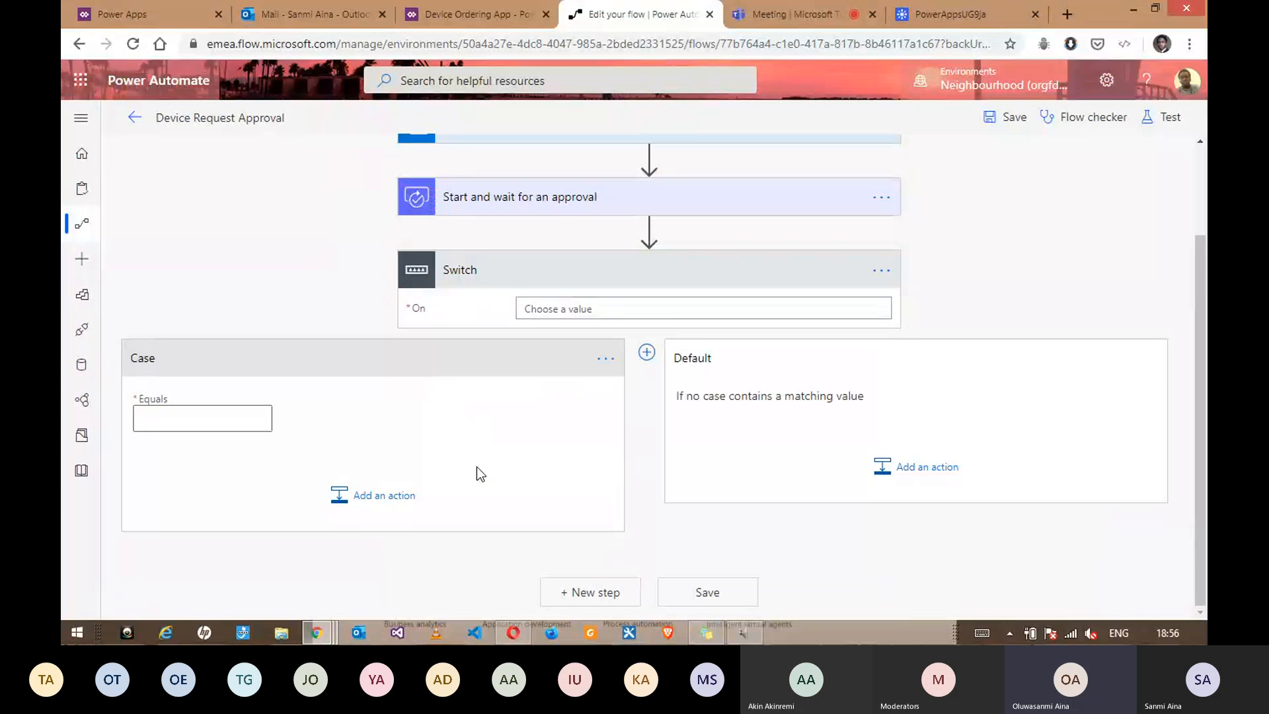
Step: Set the Switch control's On value to the Outcome dynamic value of the approval action
click(596, 308)
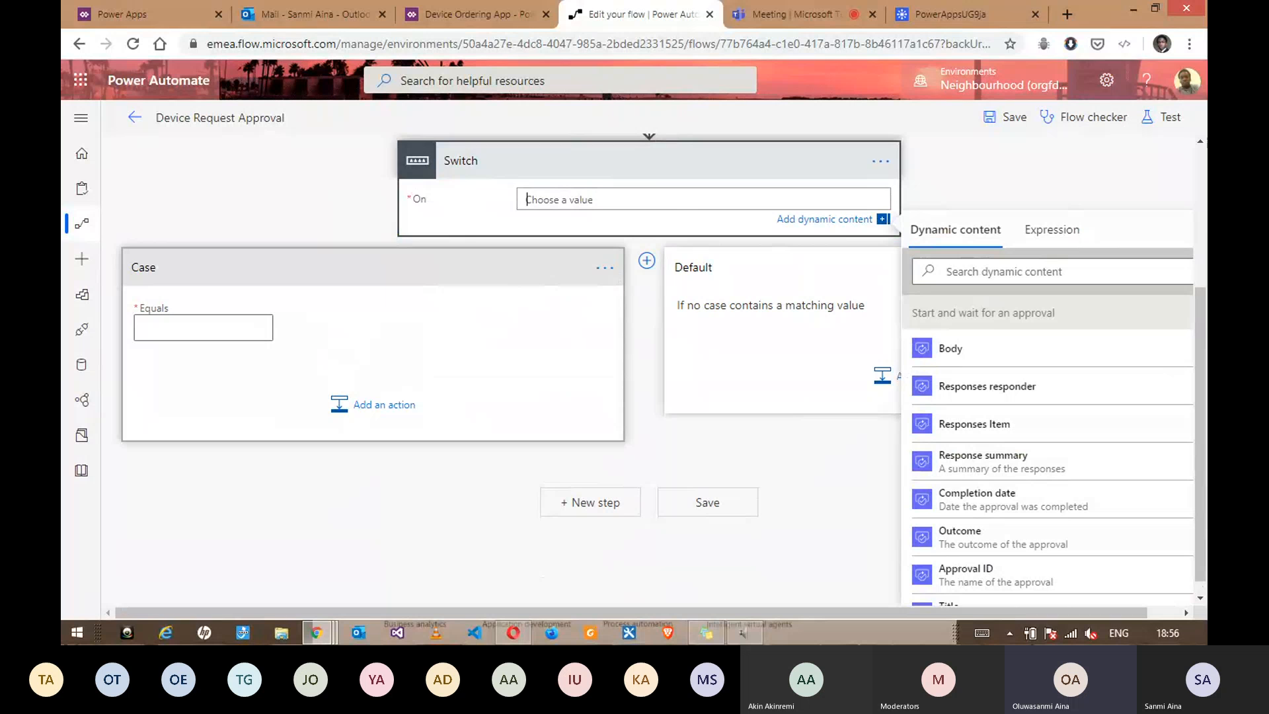
drag(1200, 316, 1199, 255)
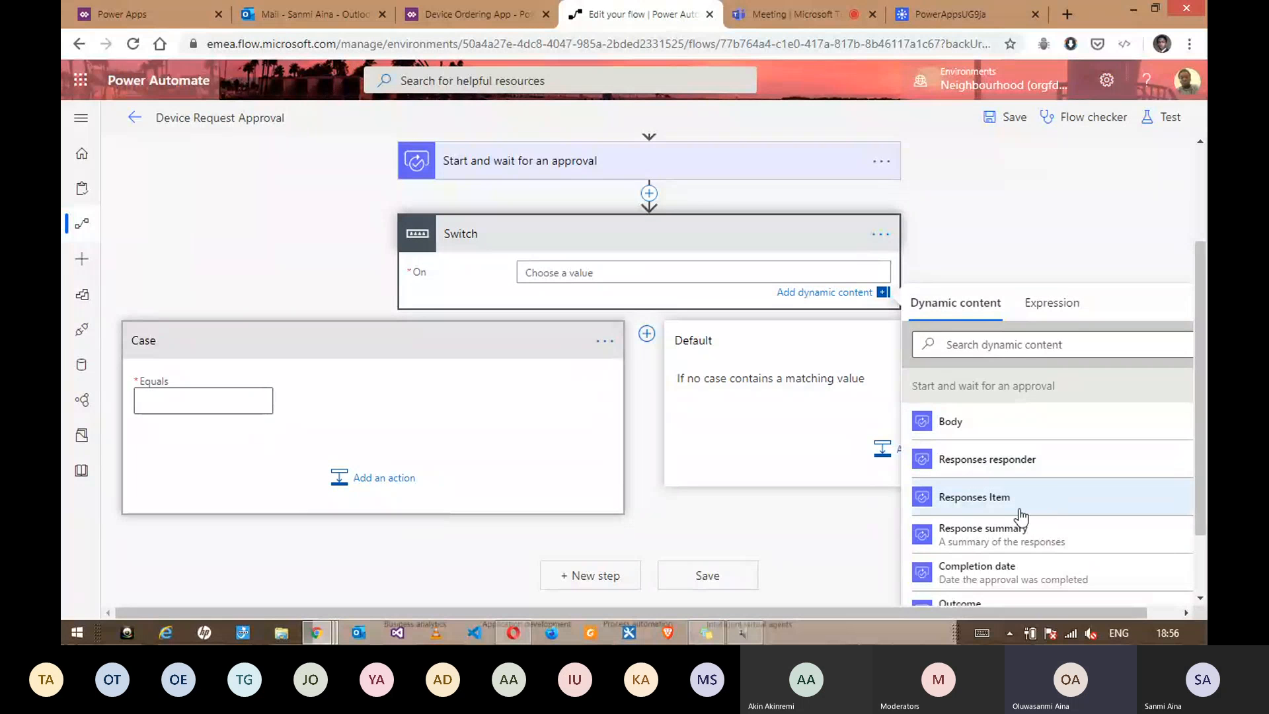
scroll(1021, 516, down, 3)
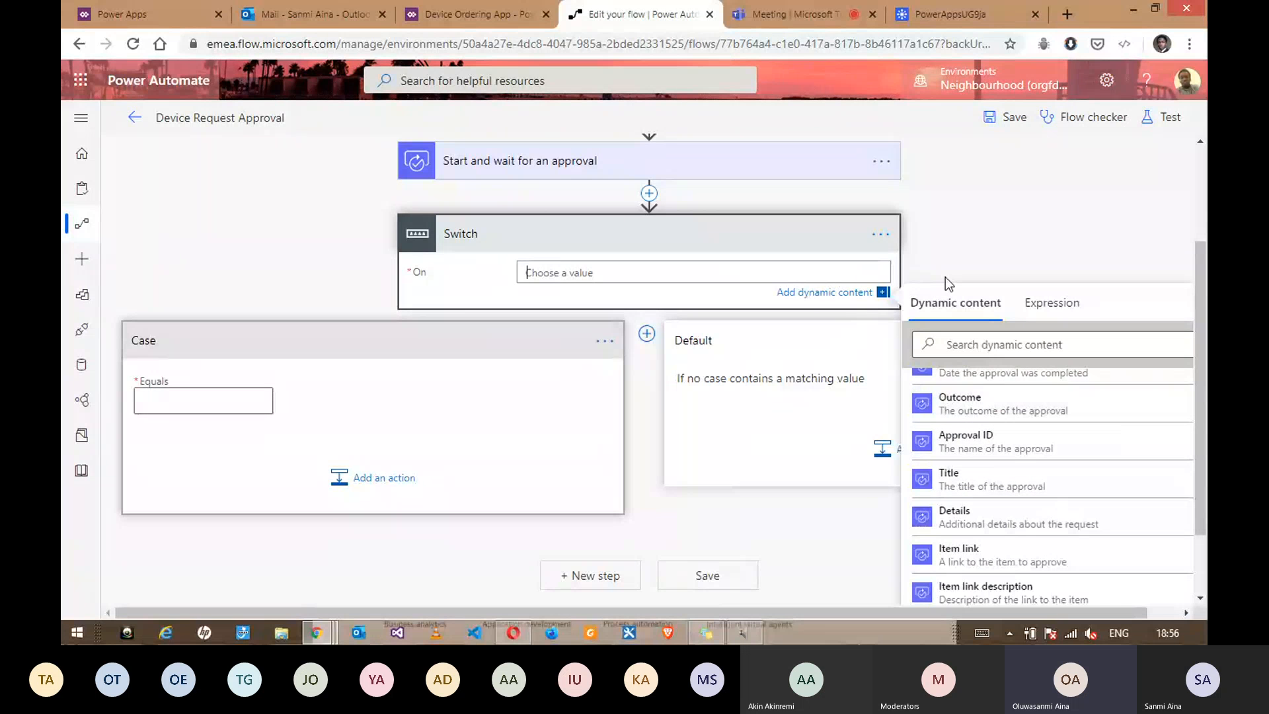
scroll(978, 449, up, 1)
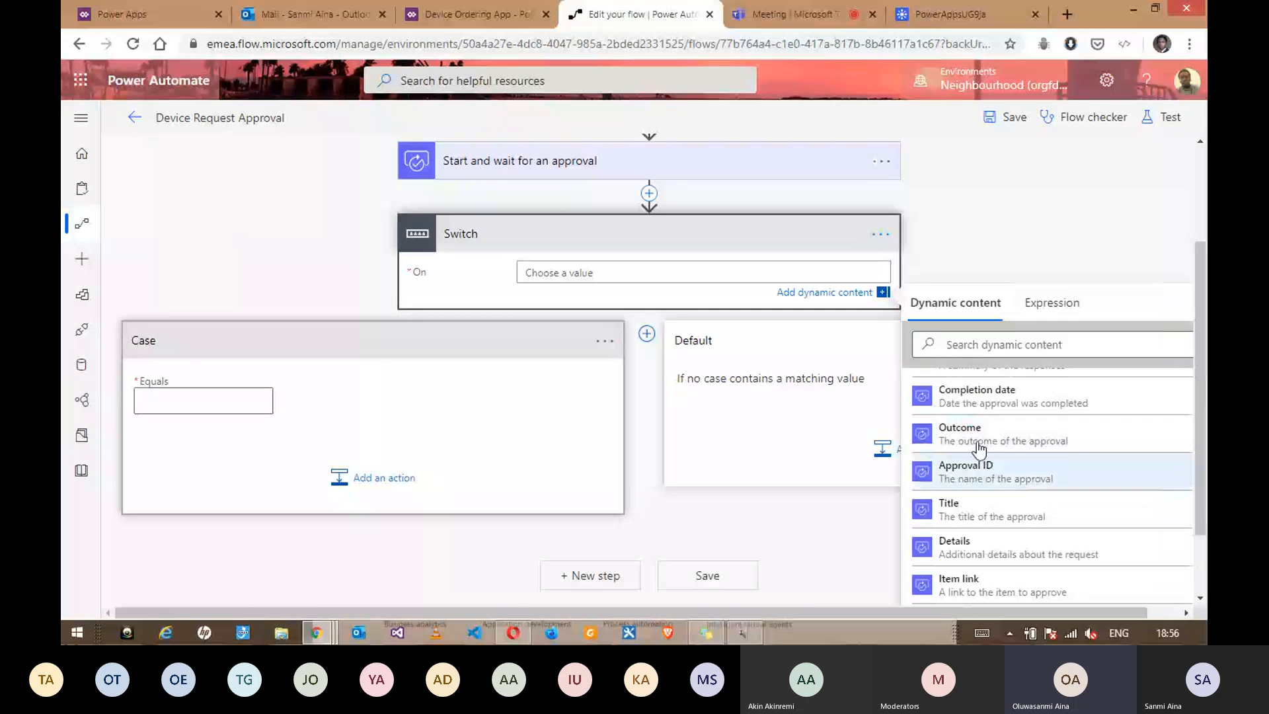
scroll(979, 449, up, 3)
scroll(975, 242, up, 3)
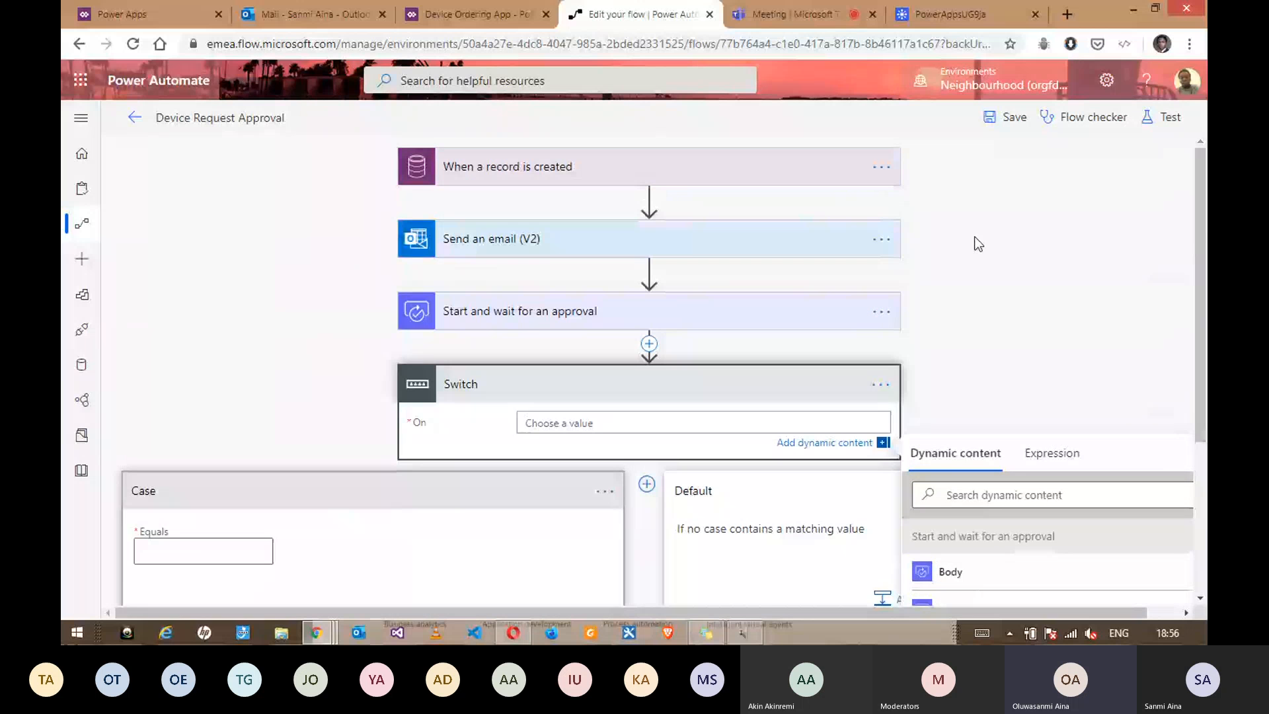
scroll(976, 240, down, 3)
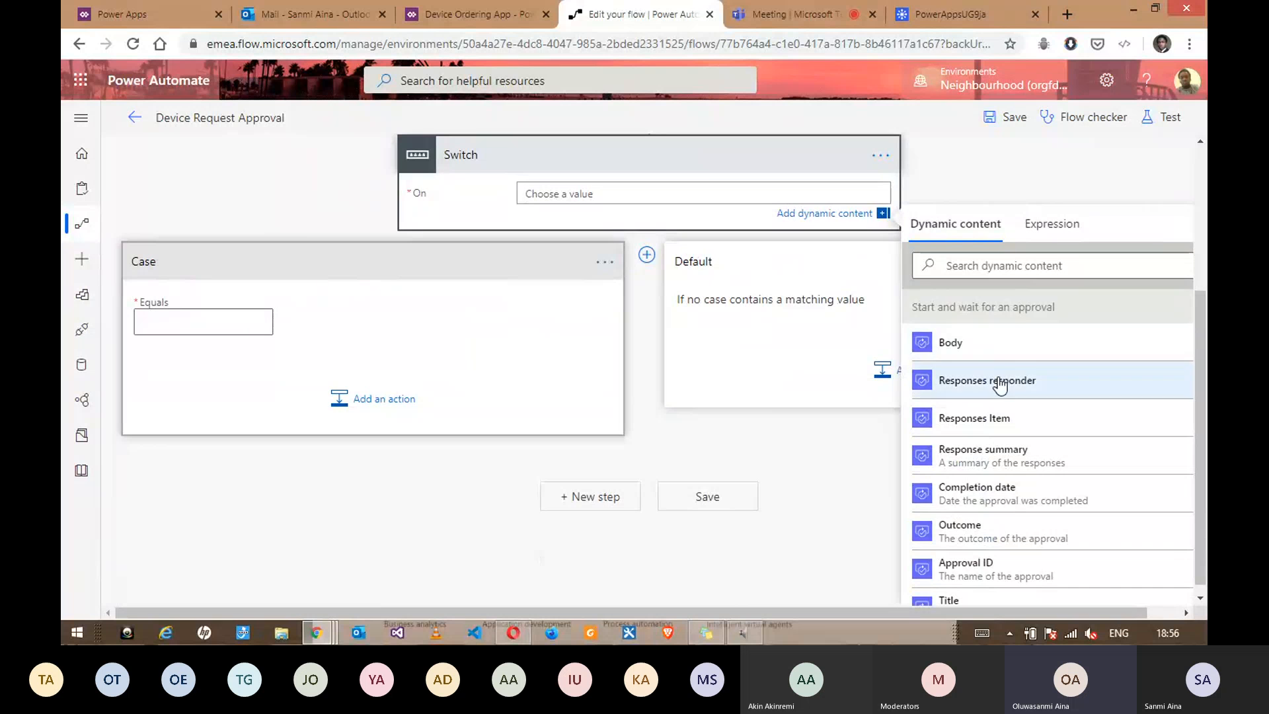
scroll(971, 378, down, 5)
scroll(999, 384, down, 5)
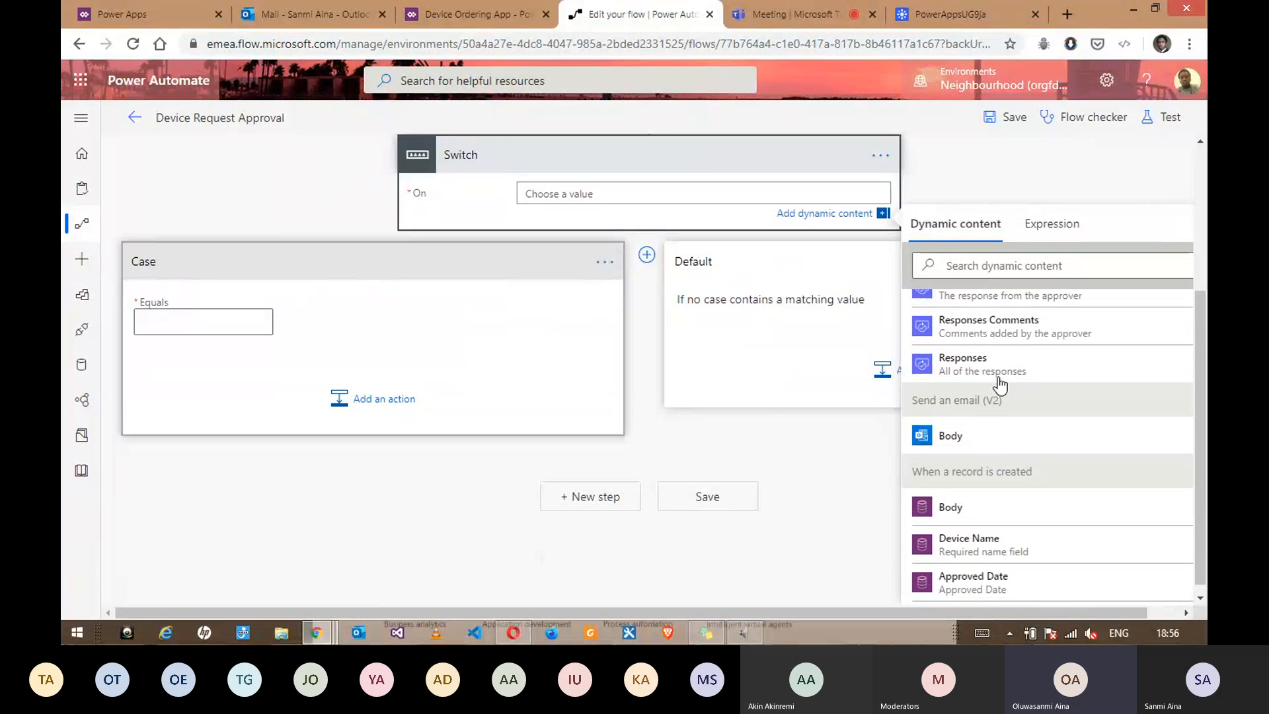
scroll(977, 430, down, 1)
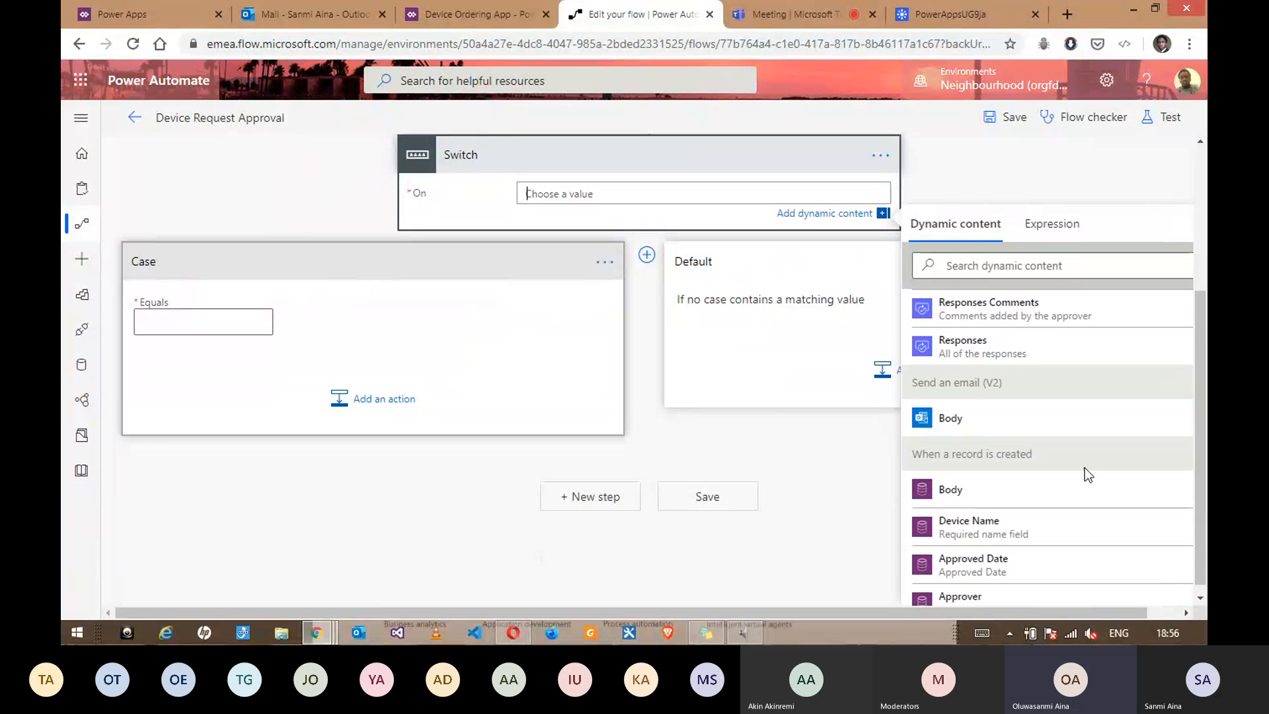
scroll(779, 326, up, 4)
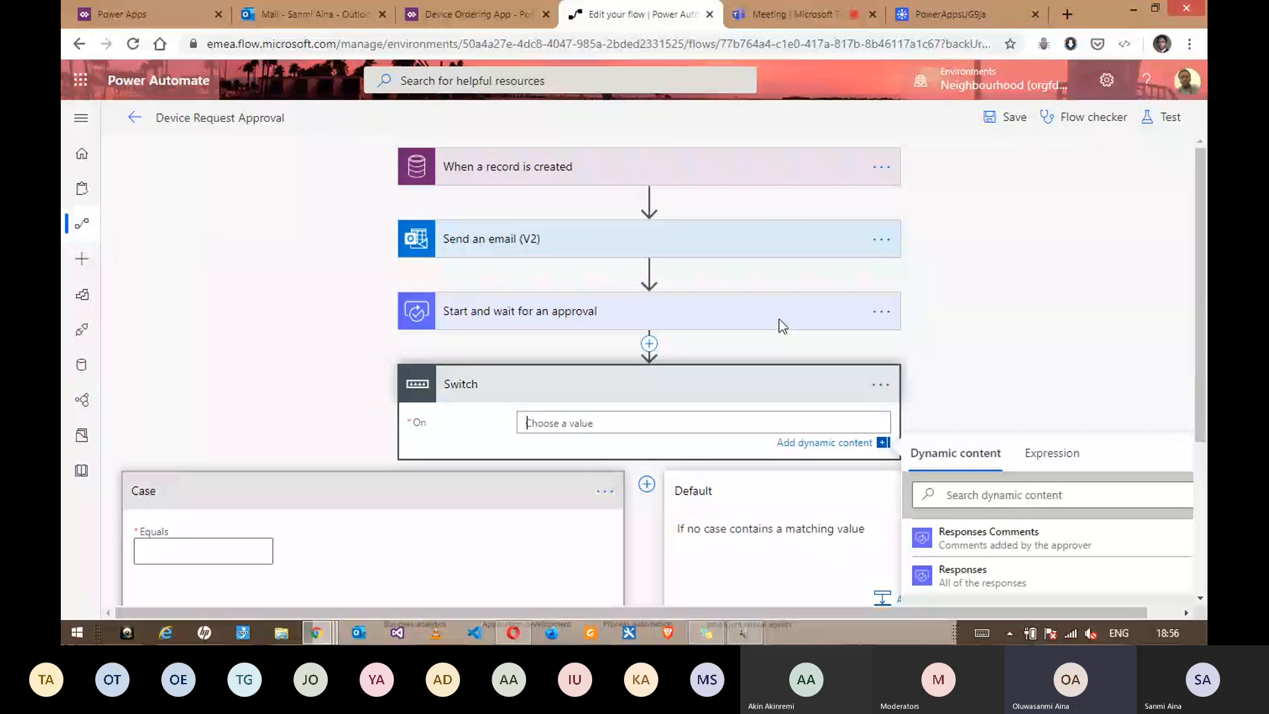
scroll(779, 326, down, 3)
scroll(1042, 410, up, 4)
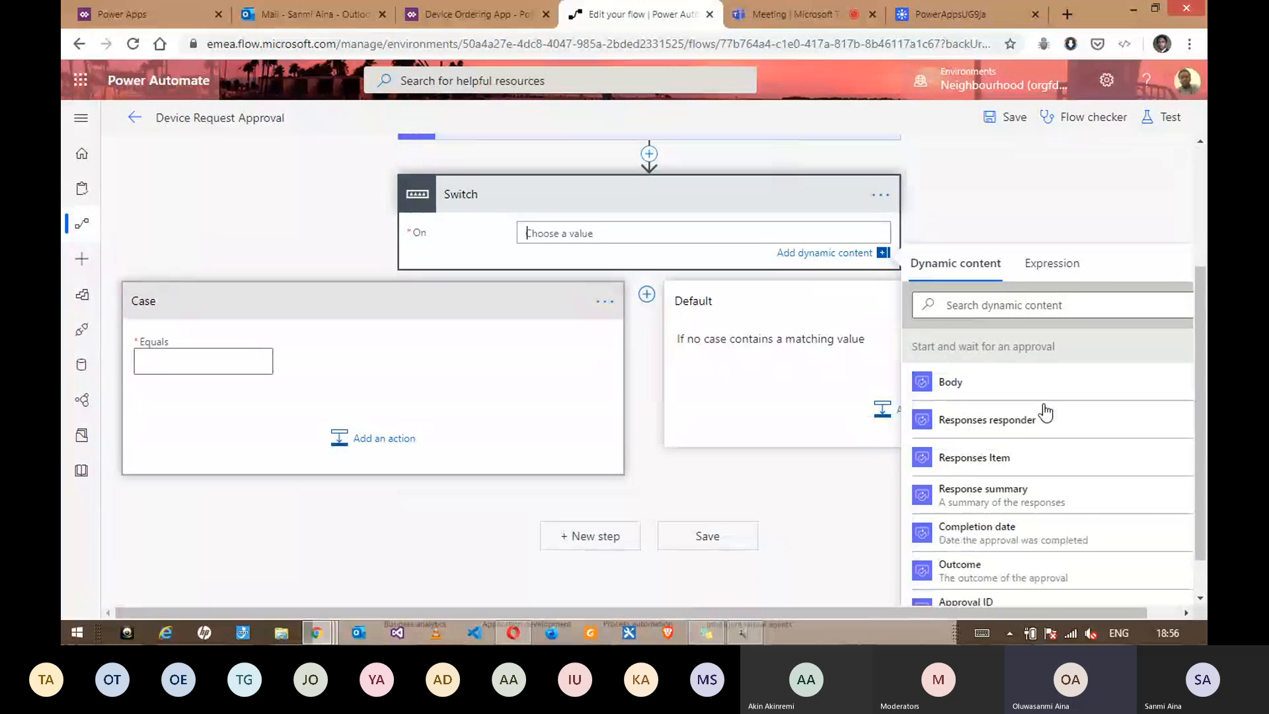
click(959, 565)
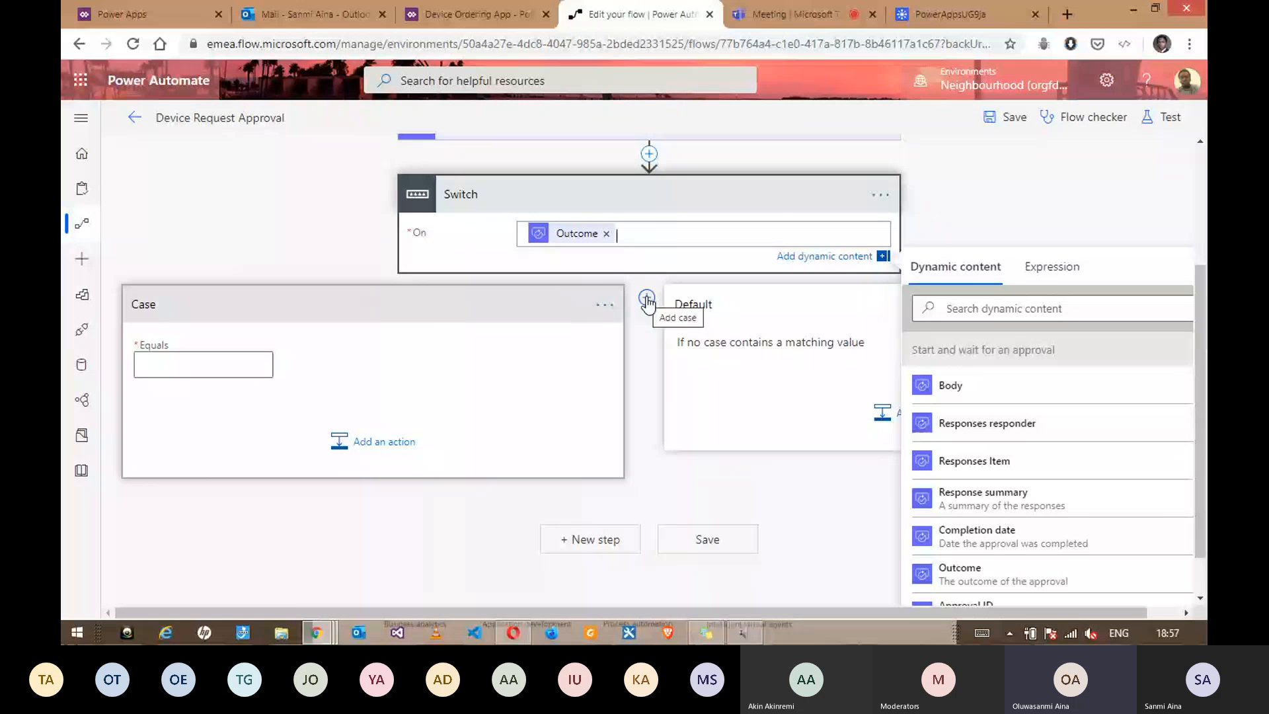
Step: Delete the Switch control that follows the approval action
click(890, 206)
click(892, 270)
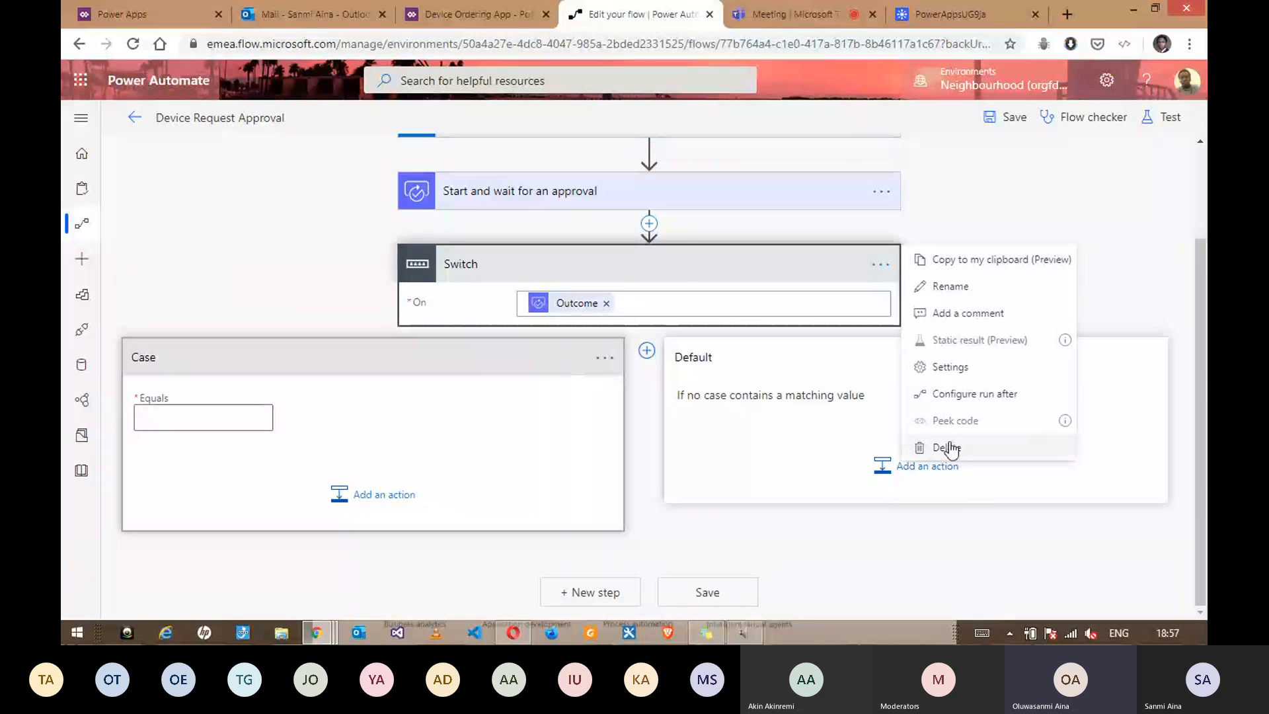
click(949, 443)
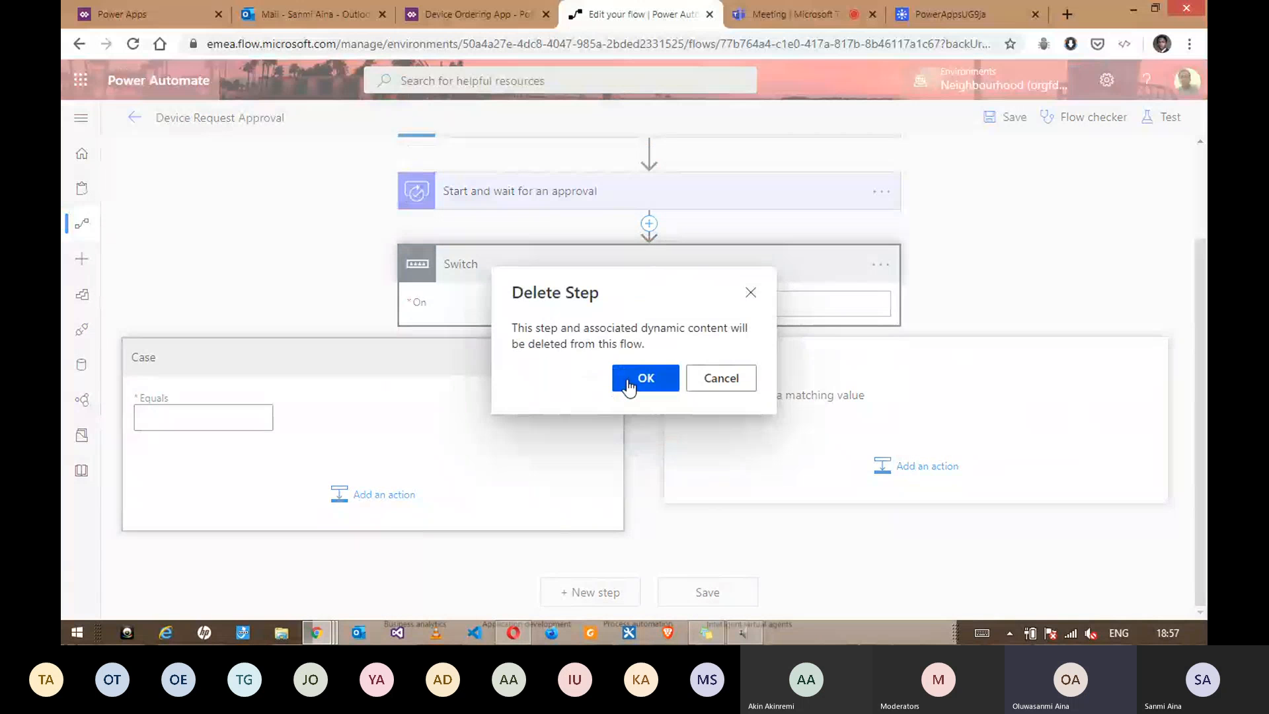
click(628, 385)
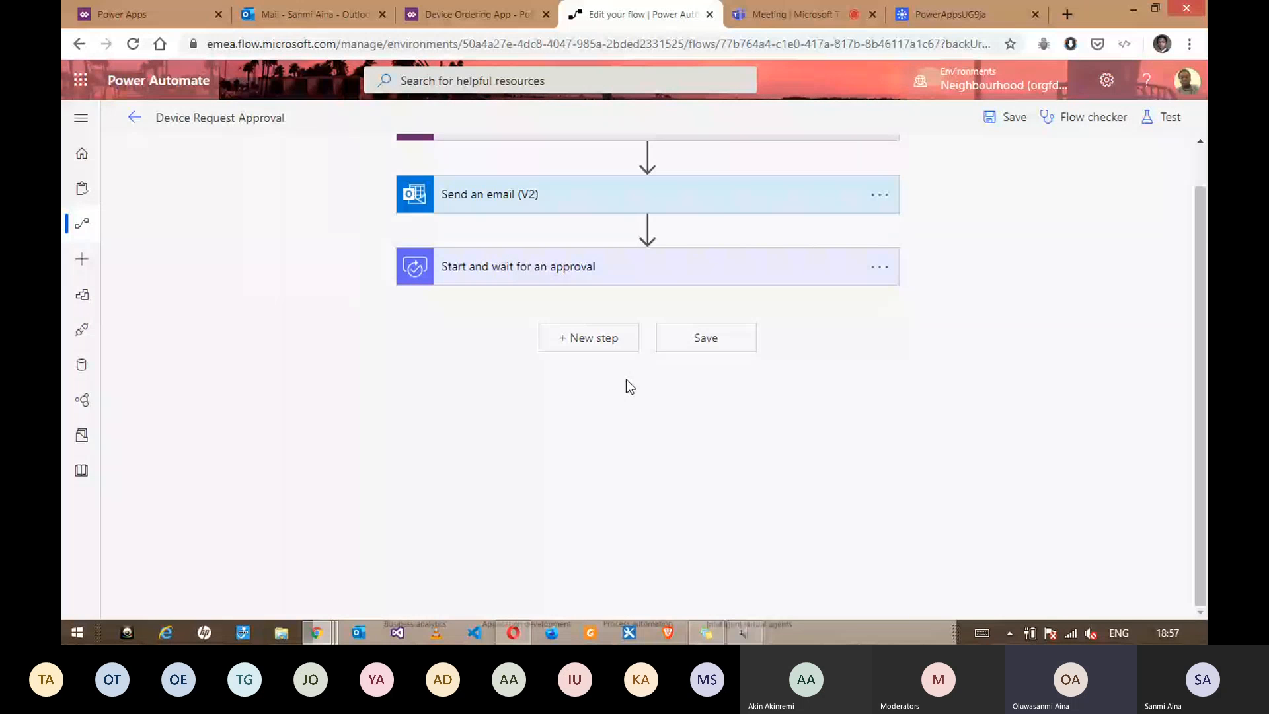
Step: Add a Condition control after the Start and wait for an approval action
click(613, 347)
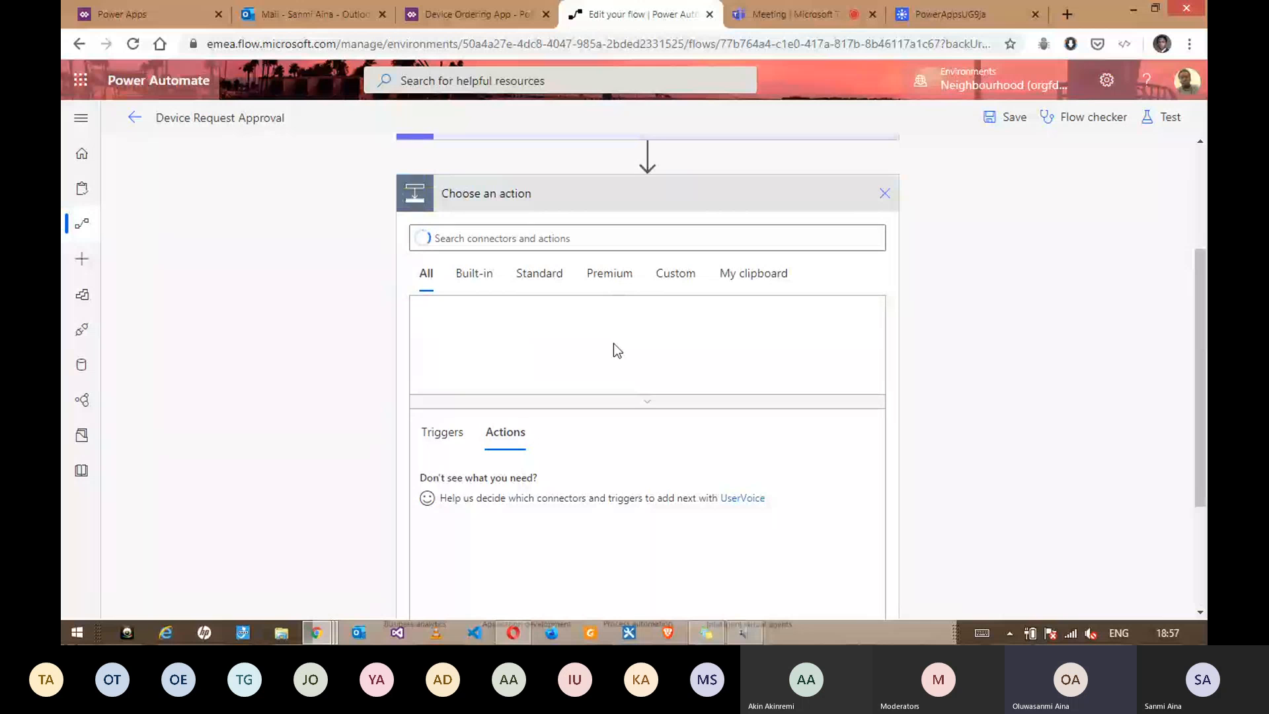
click(448, 334)
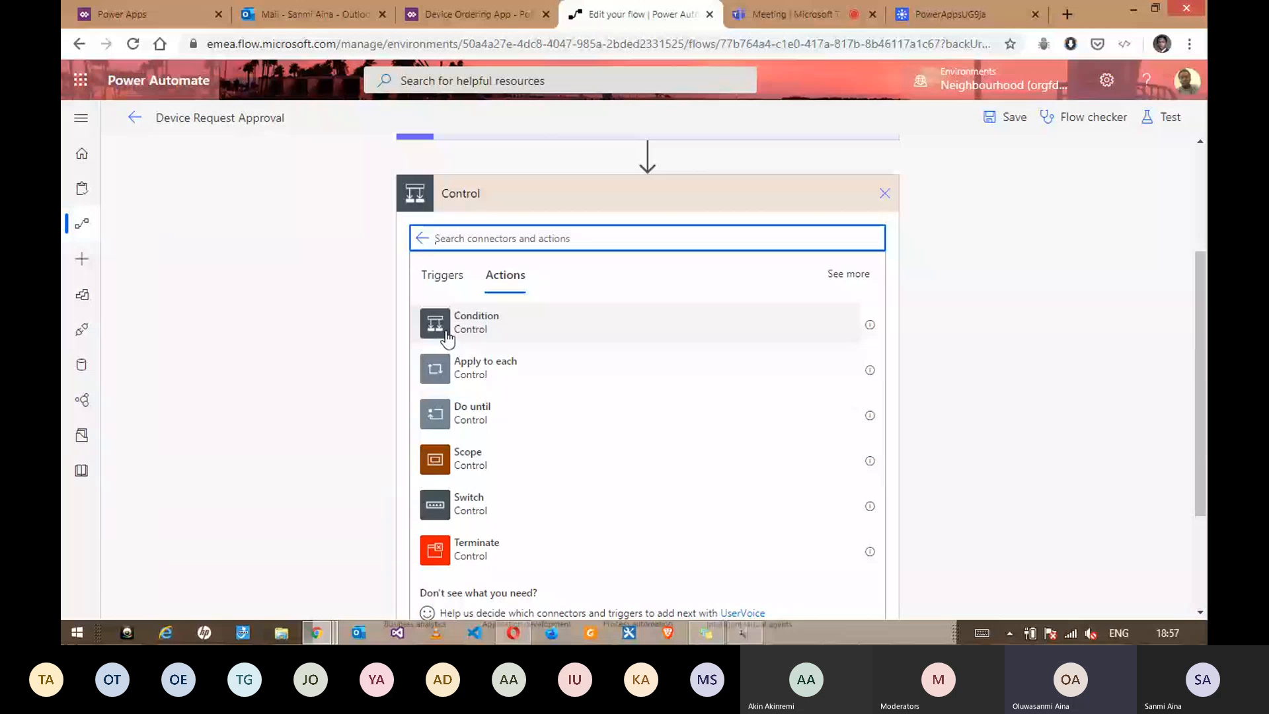
click(498, 337)
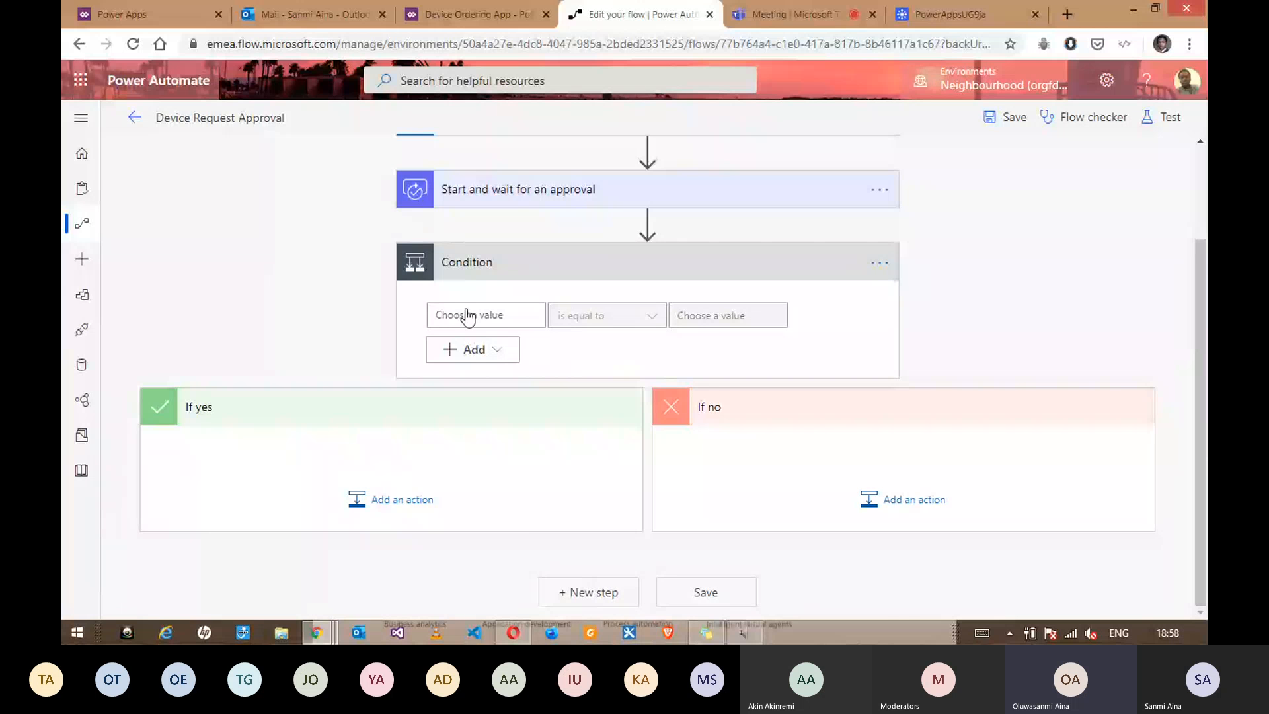
Step: Set the condition to check that the approval's Outcome dynamic value is equal to Approve
click(470, 314)
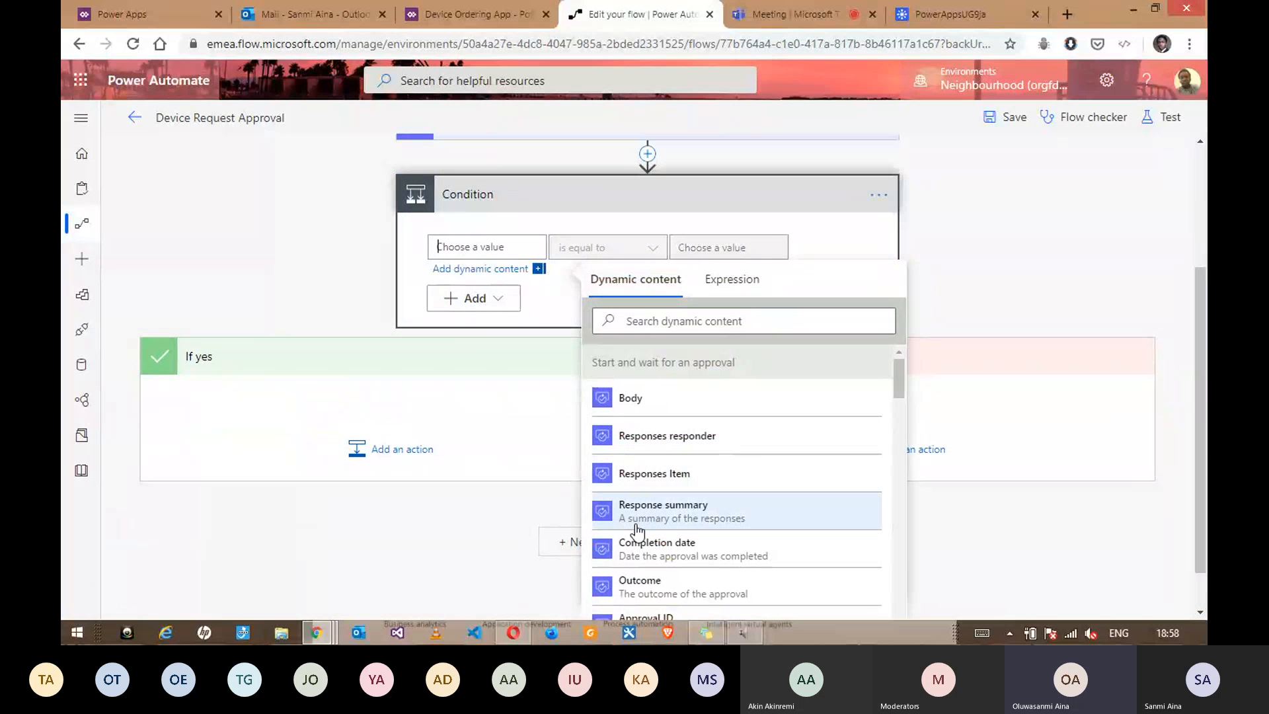
scroll(636, 527, down, 1)
scroll(637, 529, down, 1)
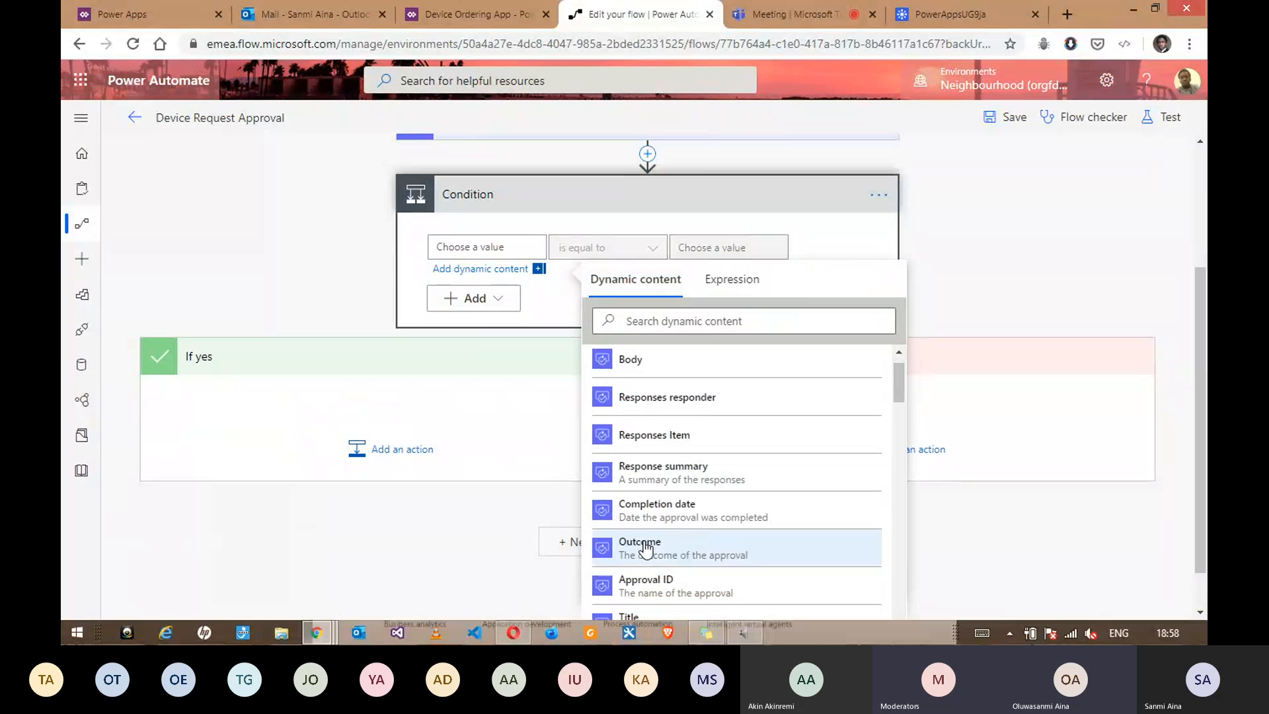
click(644, 548)
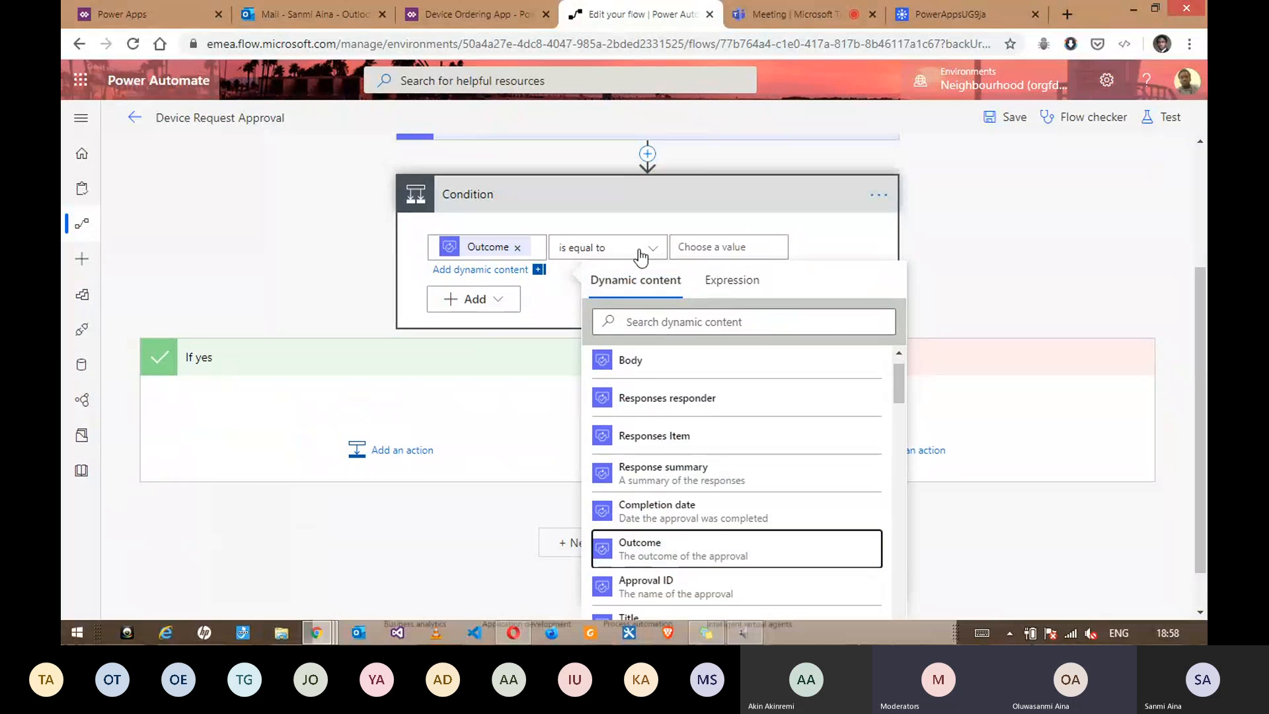
click(743, 248)
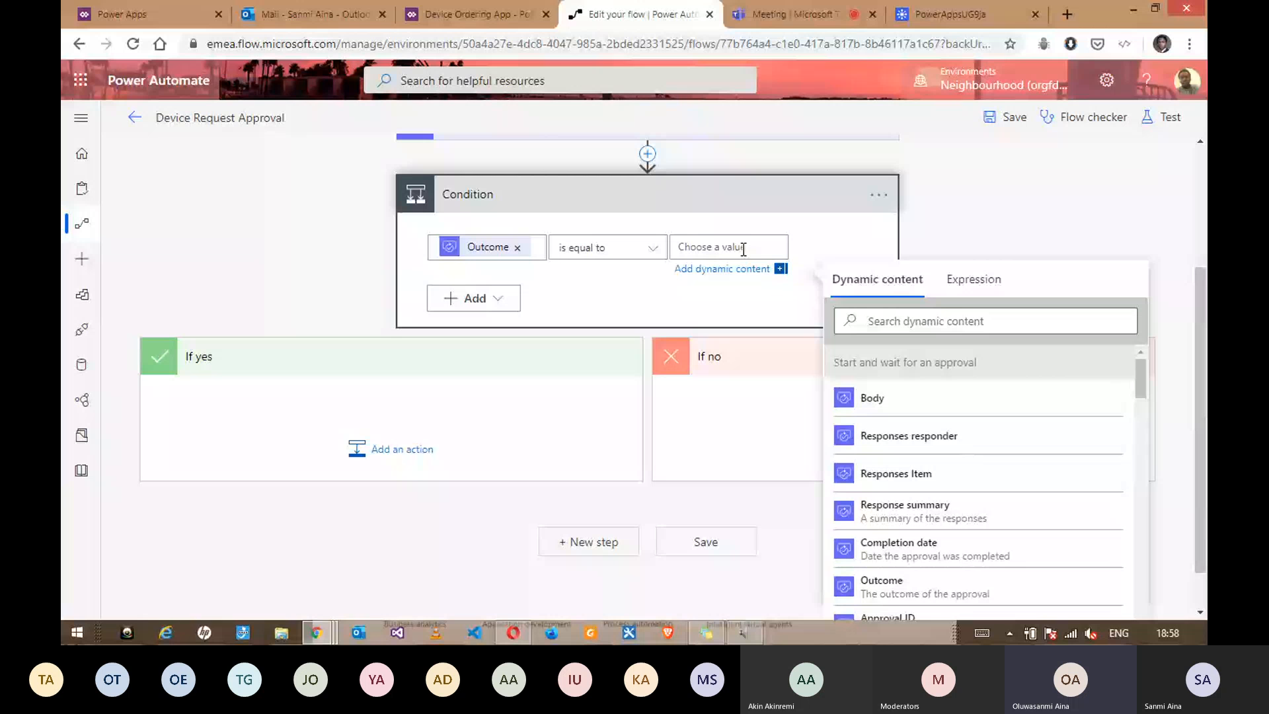
text(Apprp)
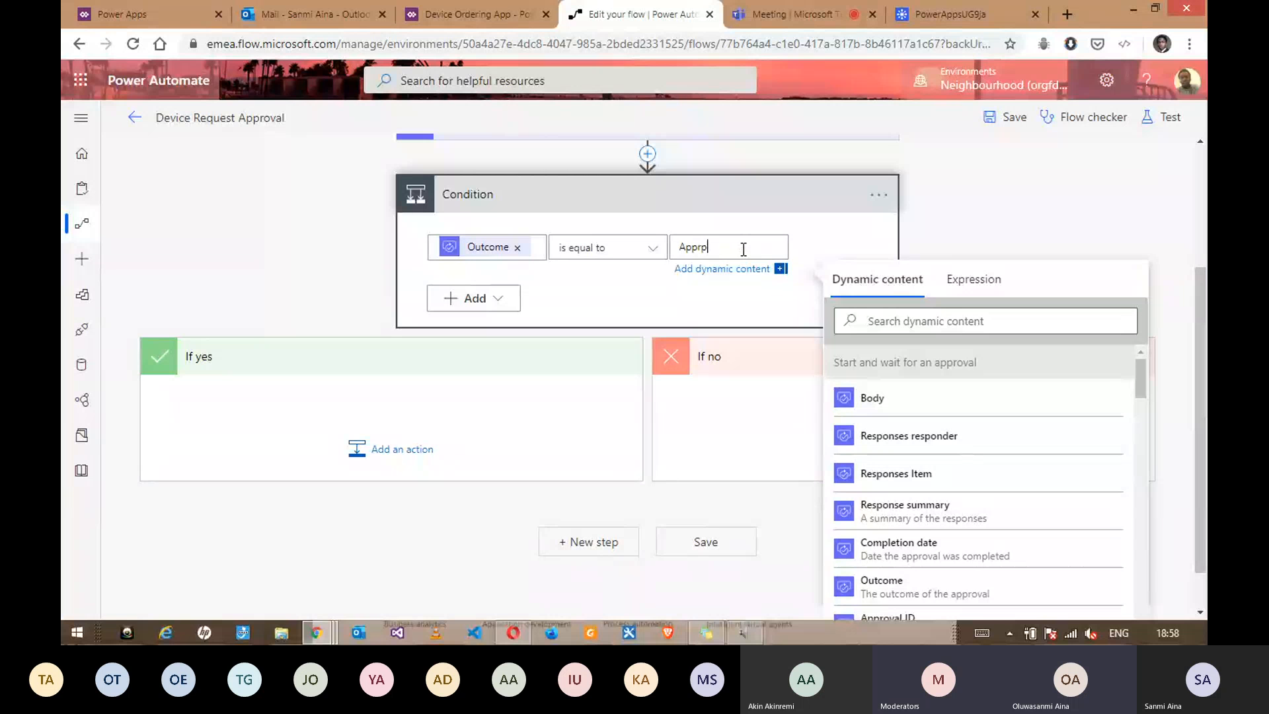
text(ve)
Step: Try the is not equal to operator in the condition, and set it back to is equal to
click(644, 251)
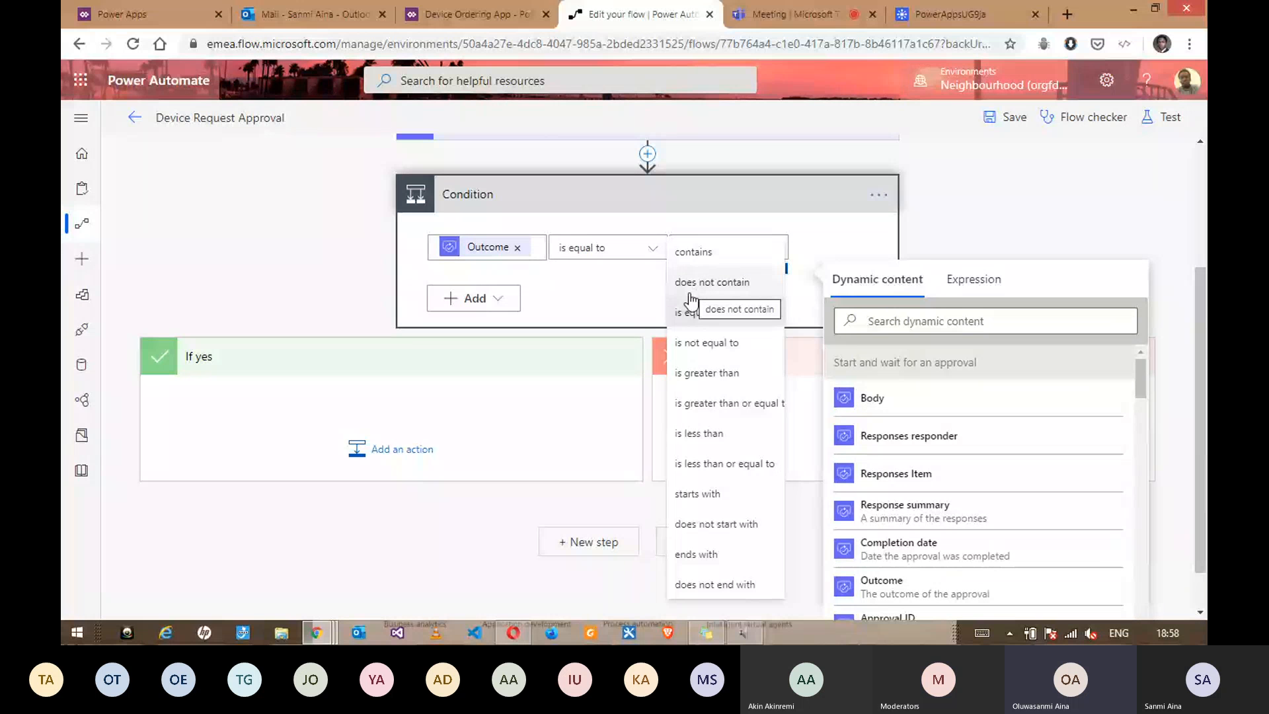
click(703, 343)
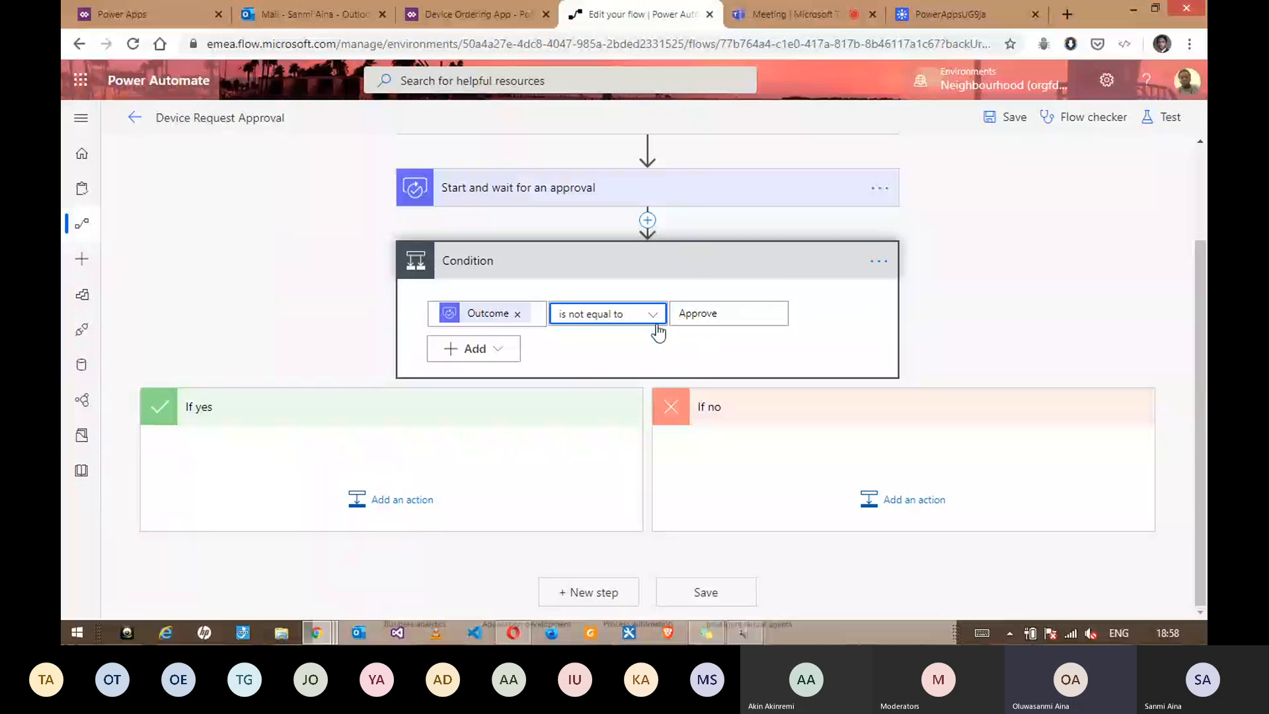
click(653, 320)
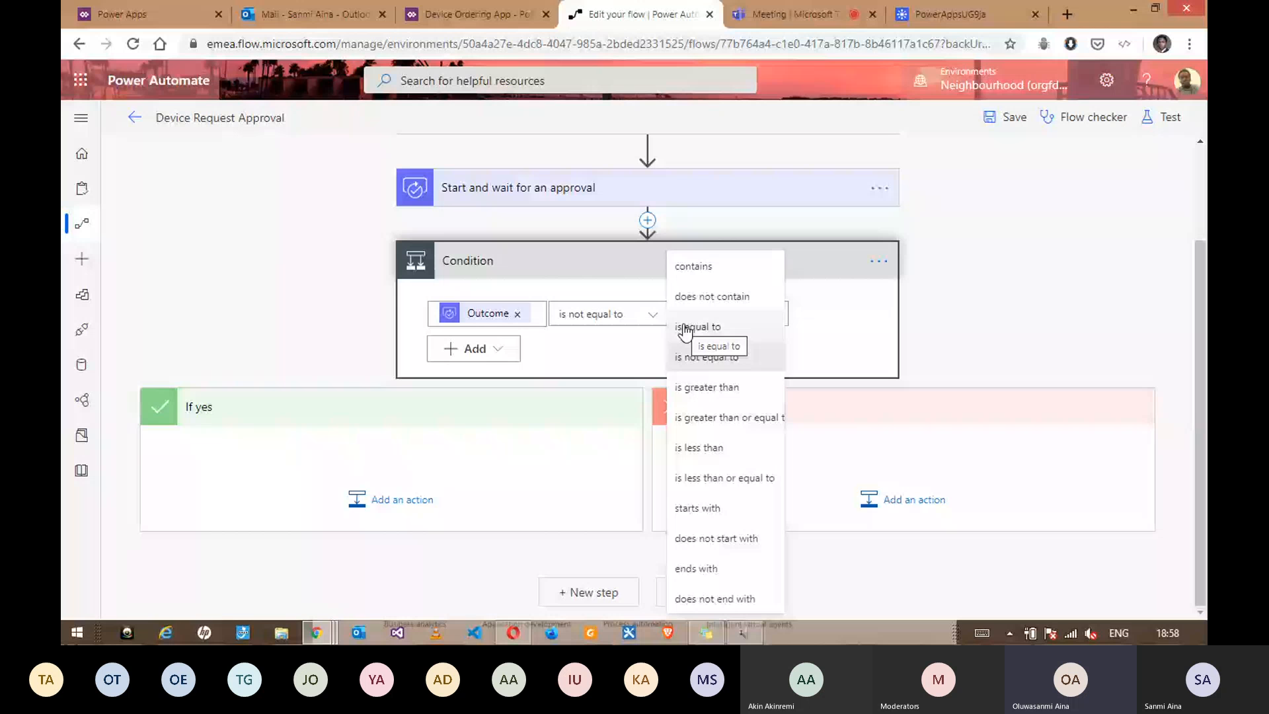
click(684, 328)
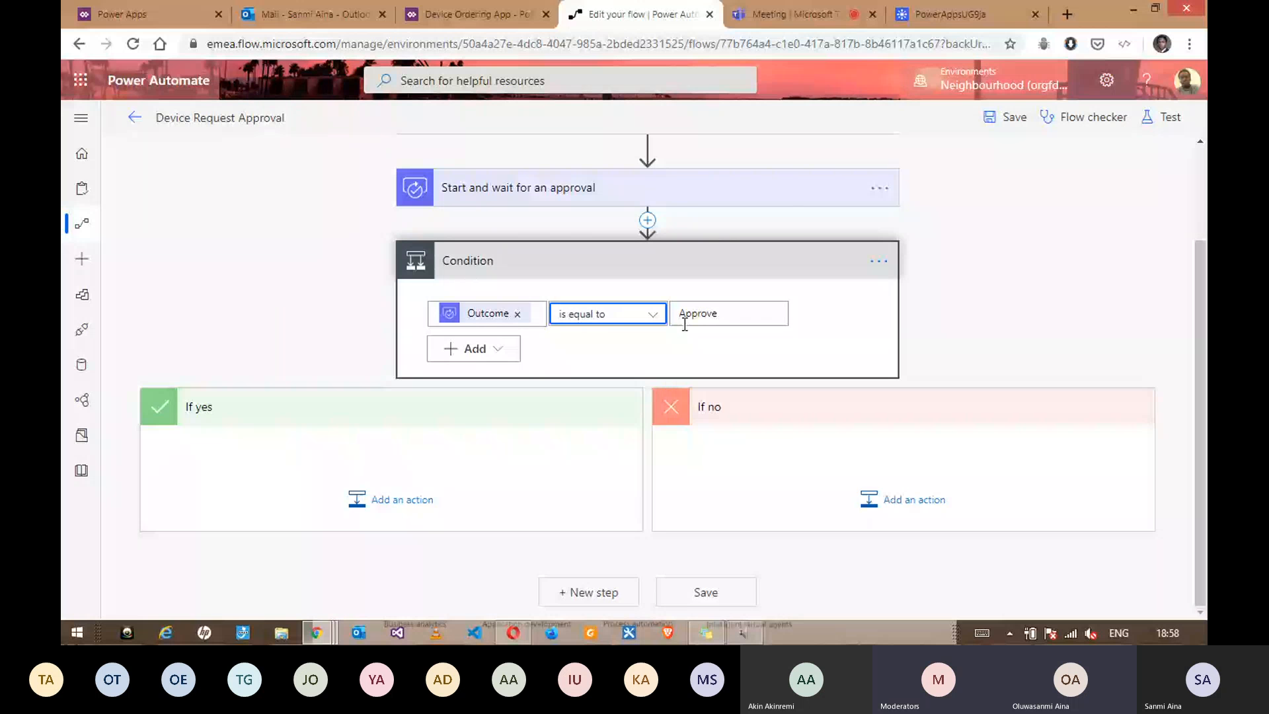
Step: Add a second, empty row to the condition and delete it again
click(499, 363)
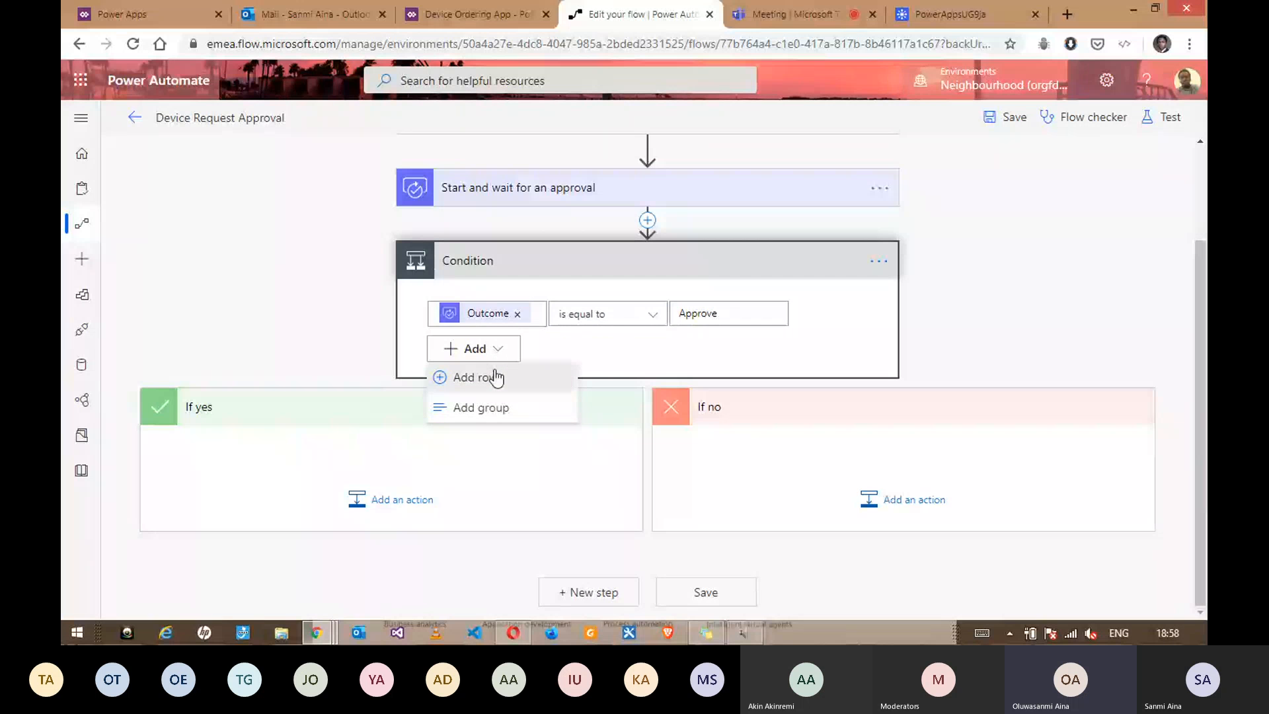
click(494, 374)
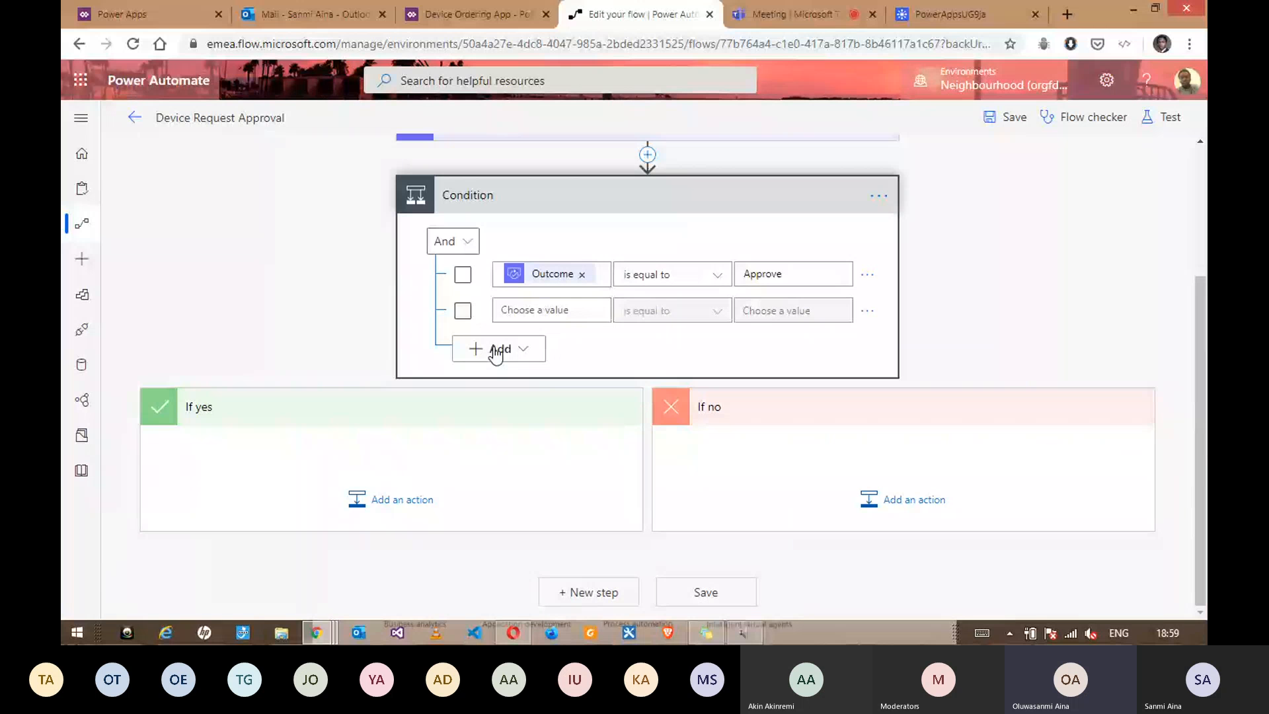
click(867, 313)
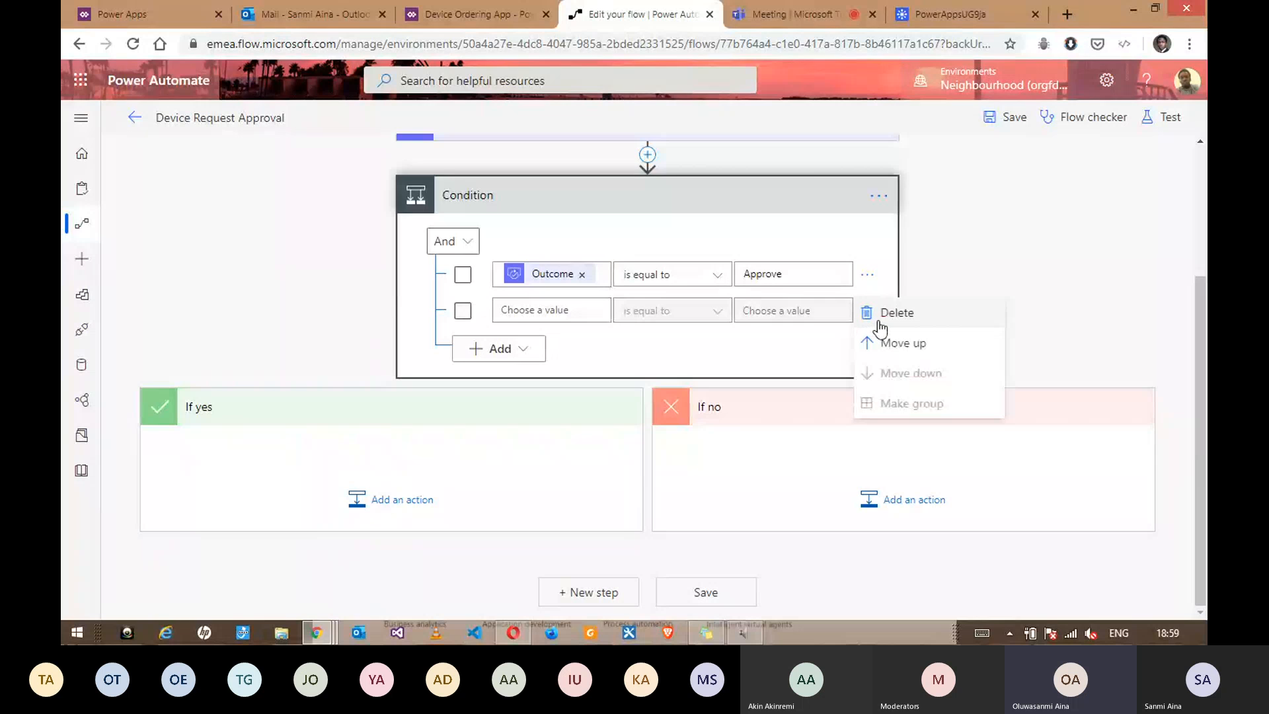
click(886, 313)
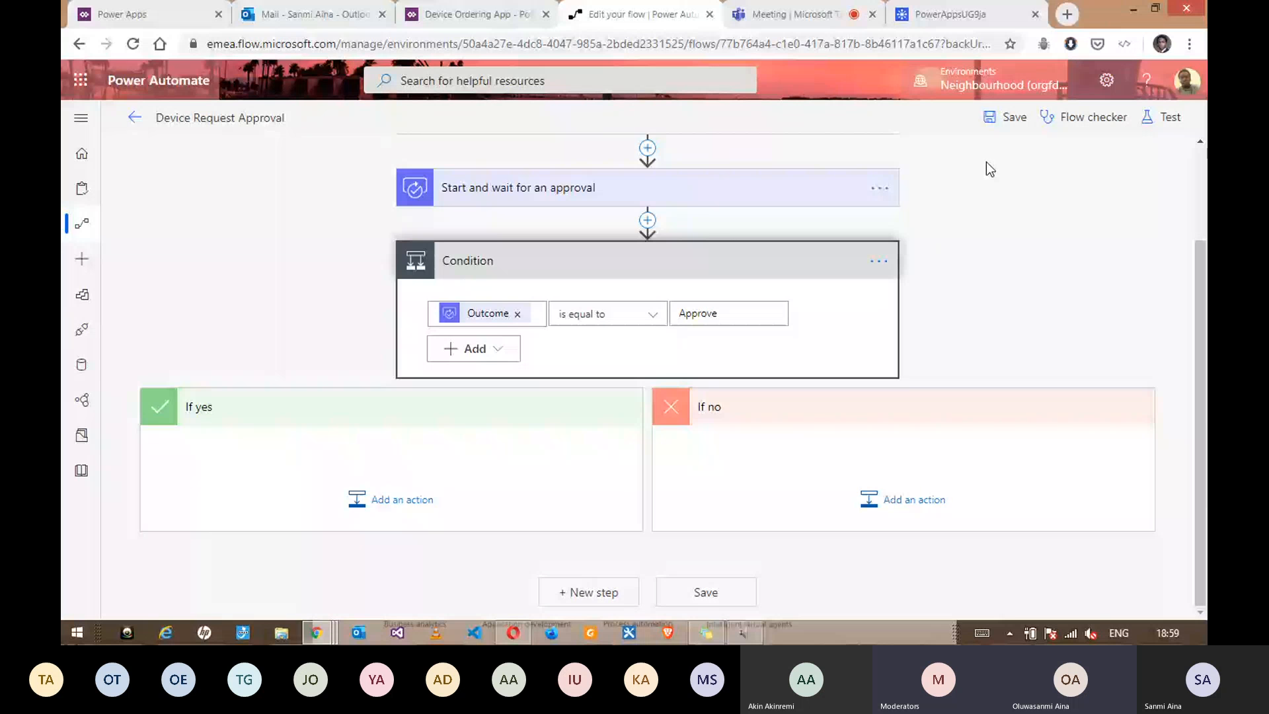
Step: Save the flow, and check the Microsoft Teams meeting before returning to the flow editor
click(1007, 119)
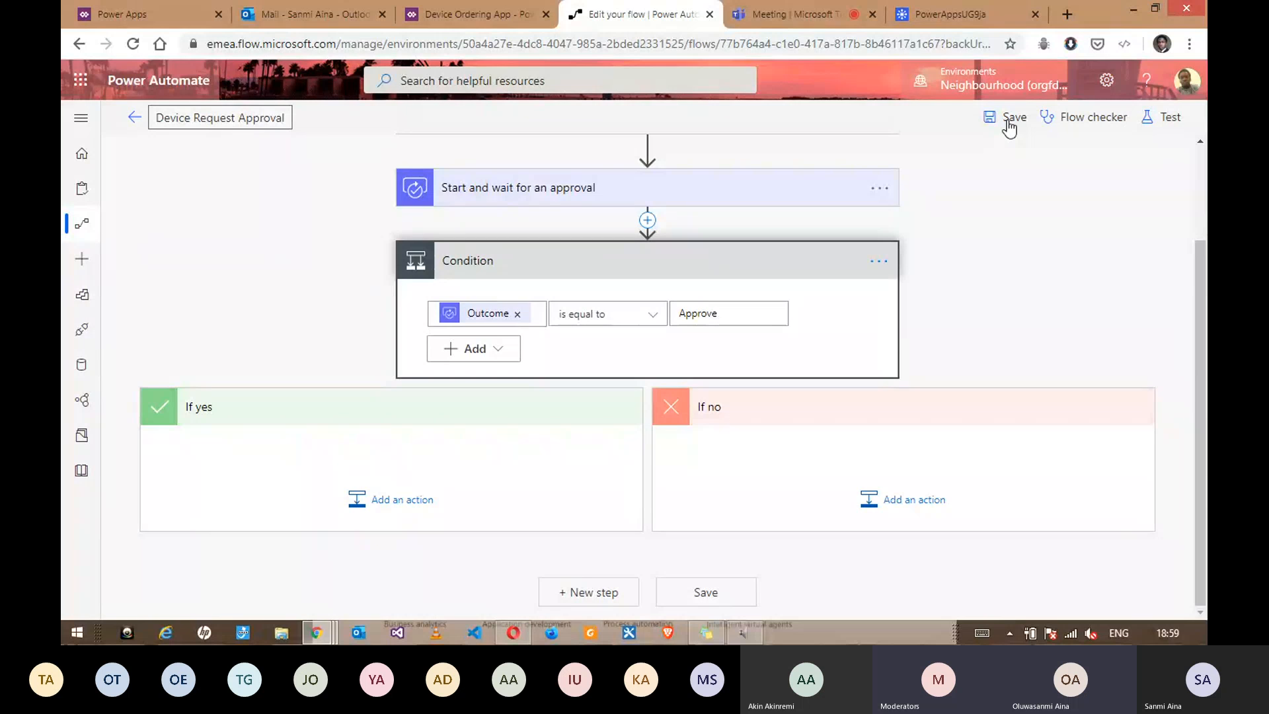
click(804, 11)
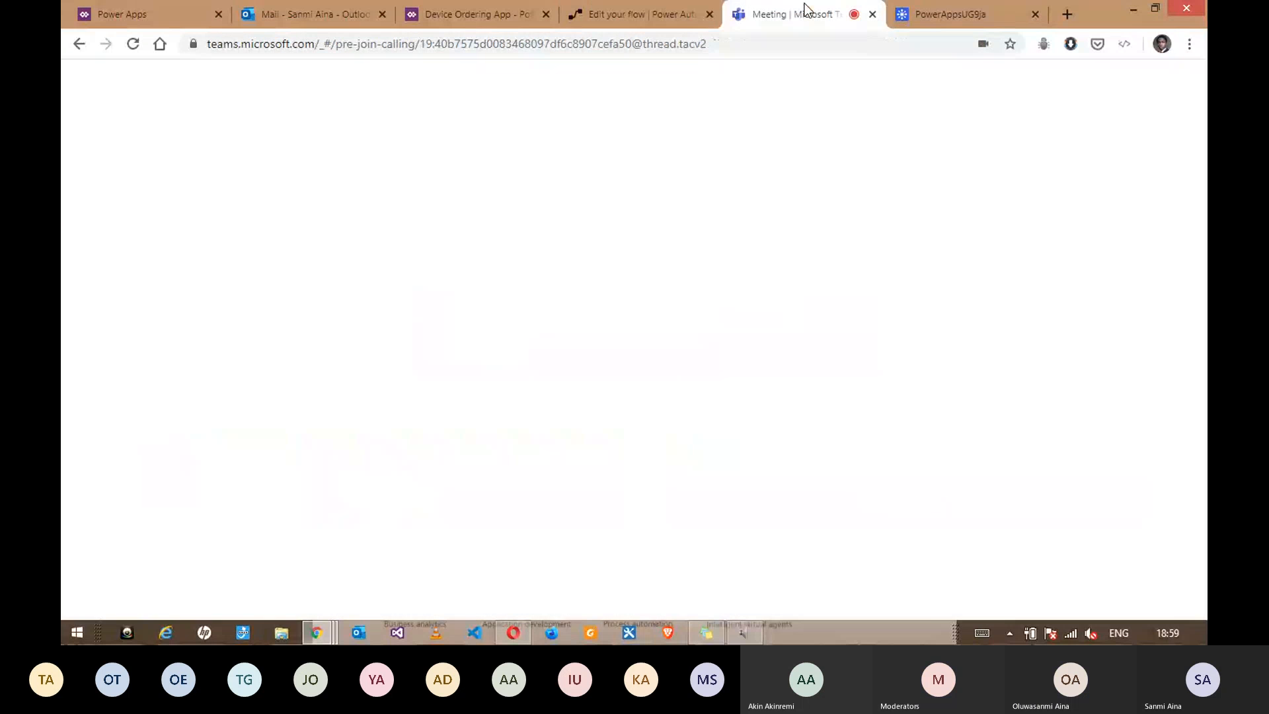
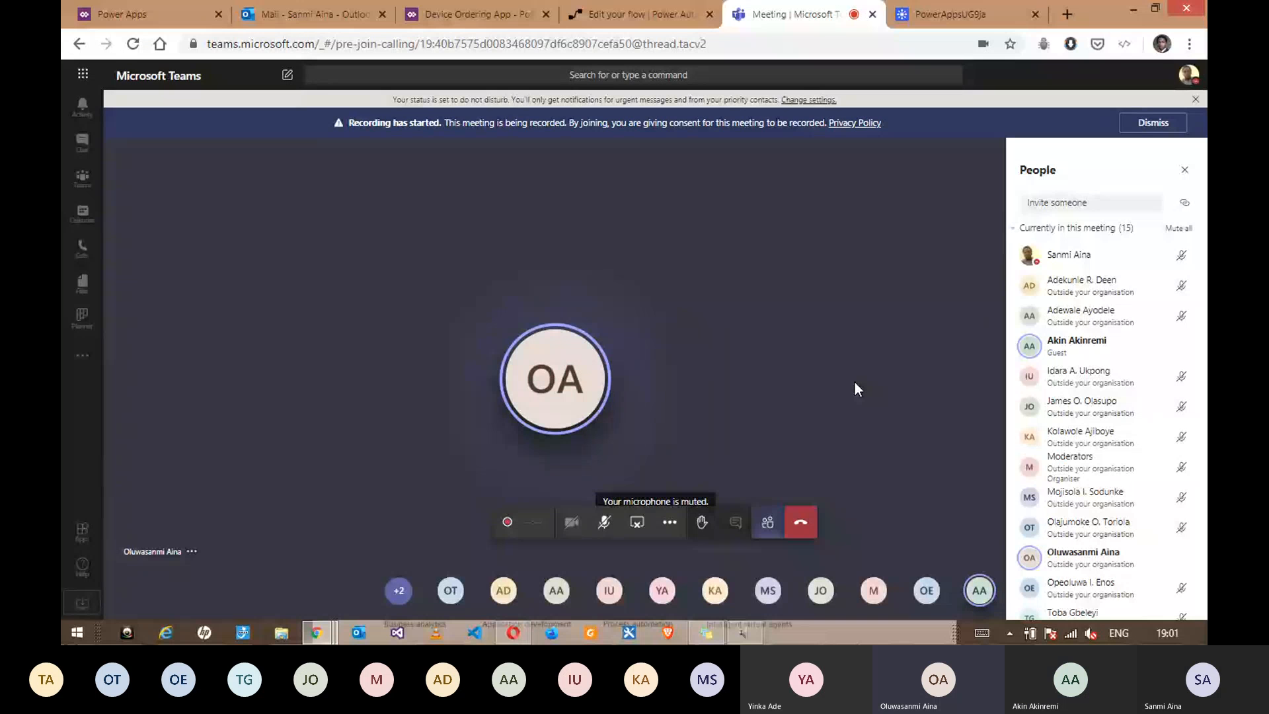
click(638, 3)
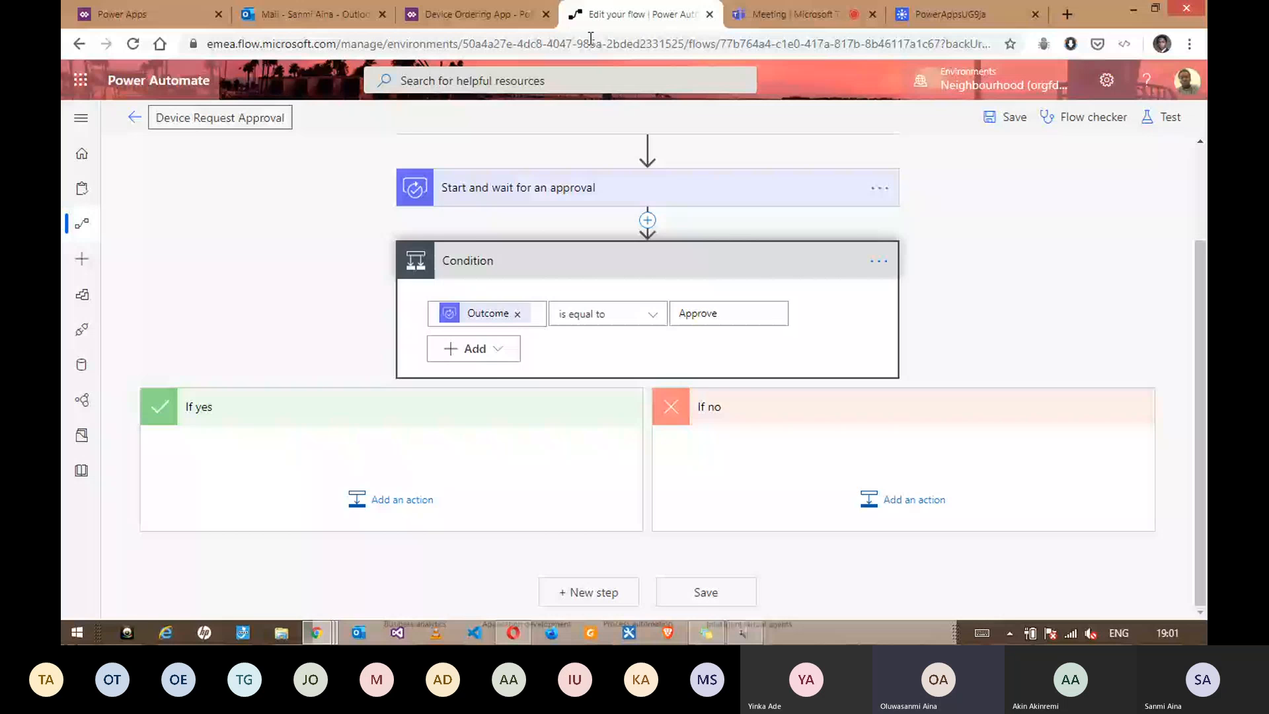
Step: Open the Power Automate connectors list and browse through the available standard and premium connectors
mouse_move(105, 300)
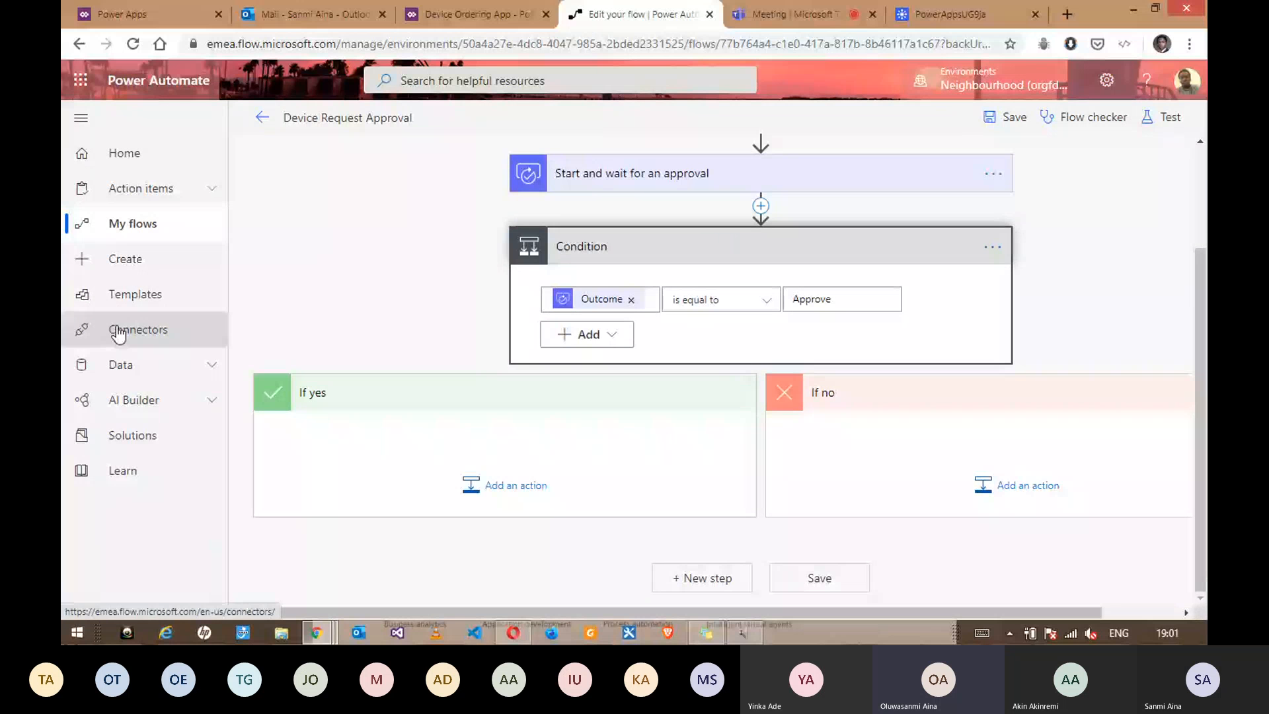
click(119, 335)
click(118, 331)
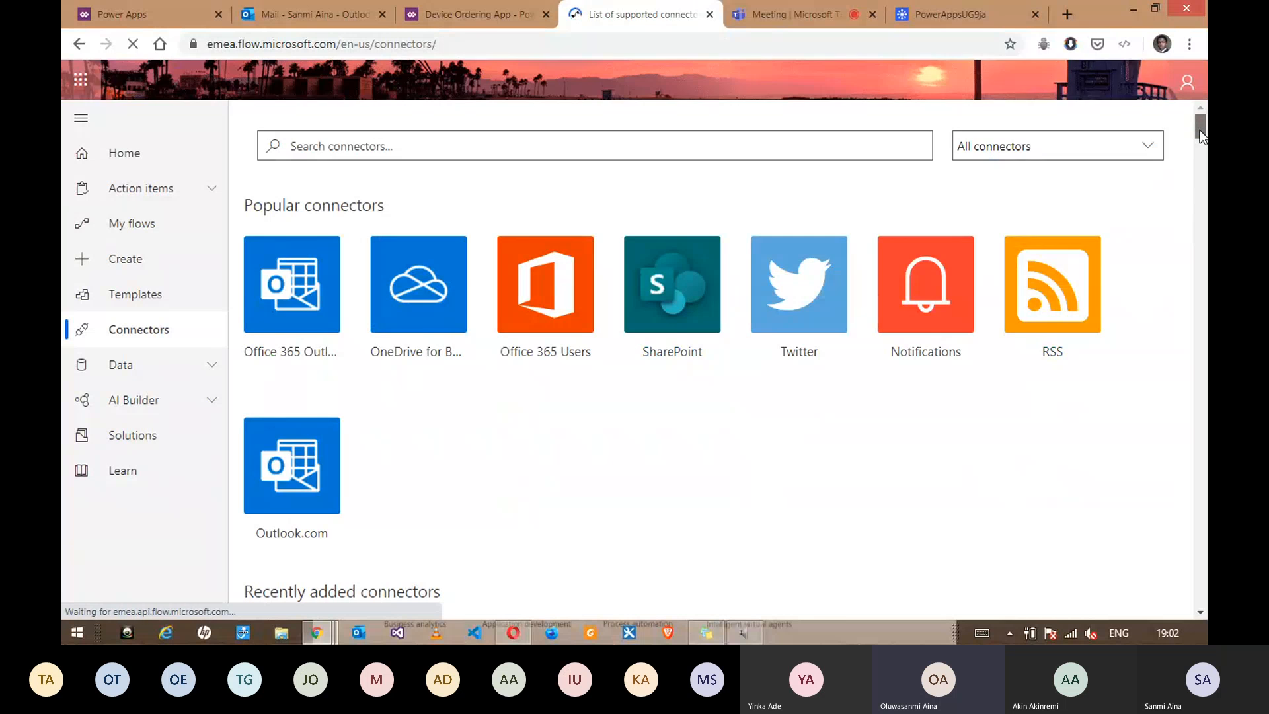
drag(1199, 129, 1200, 301)
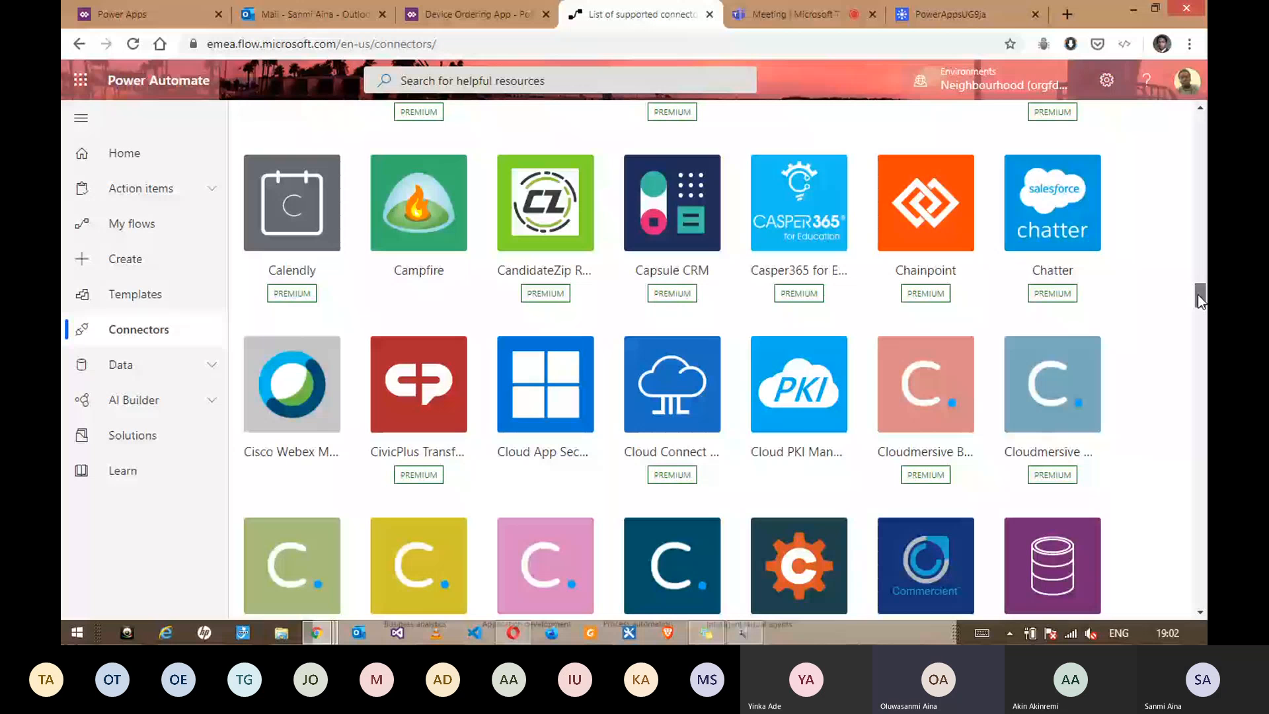
drag(1197, 295, 1200, 329)
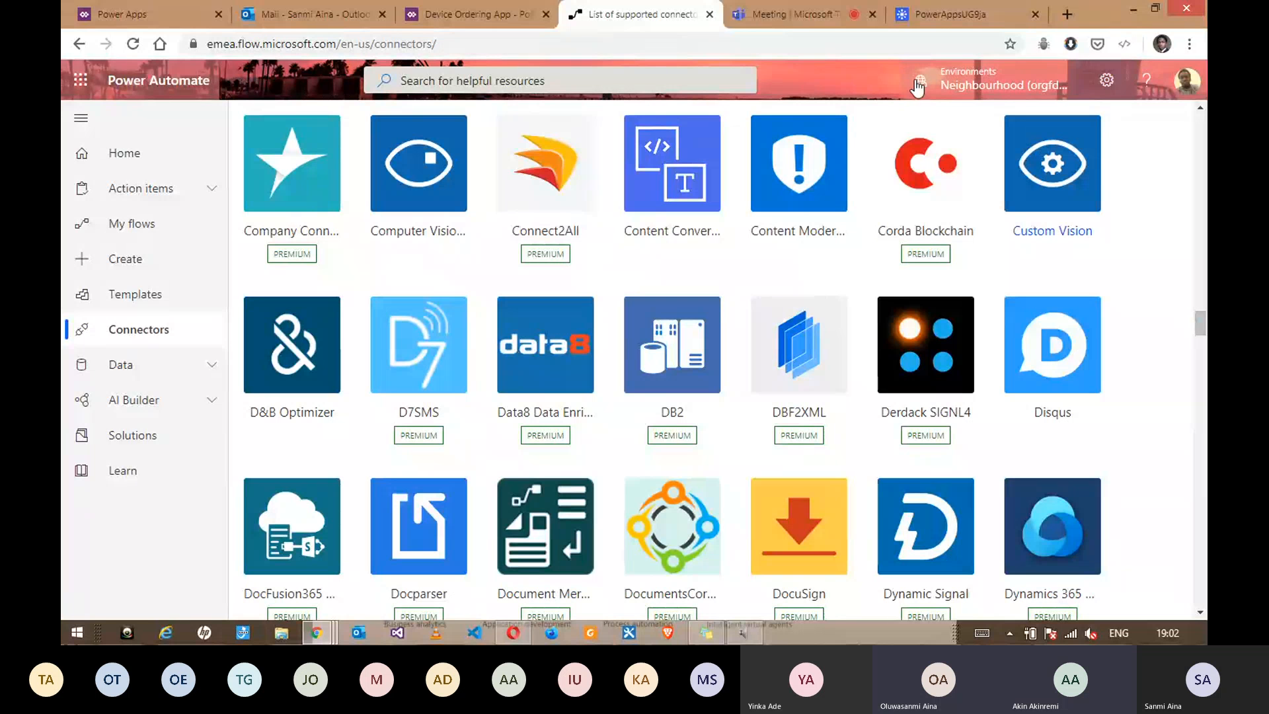
Step: Switch to the Microsoft Teams meeting and look through its participant list
click(811, 8)
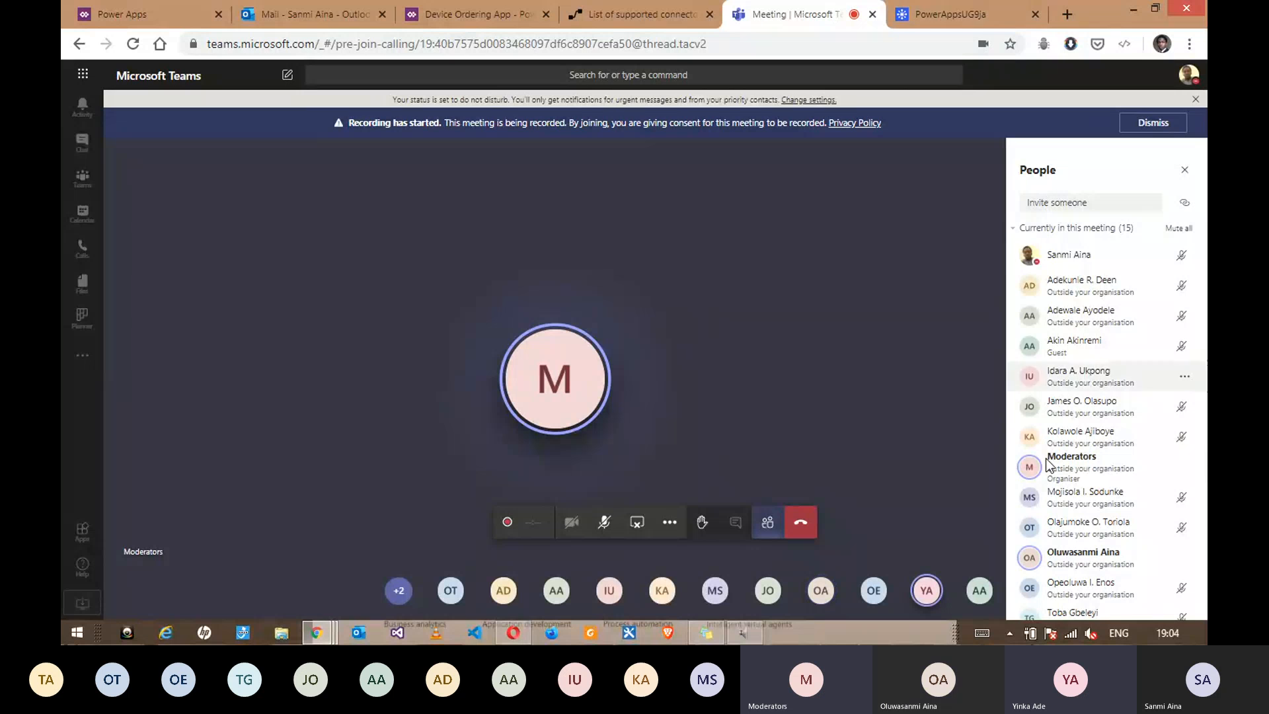
scroll(1046, 462, down, 2)
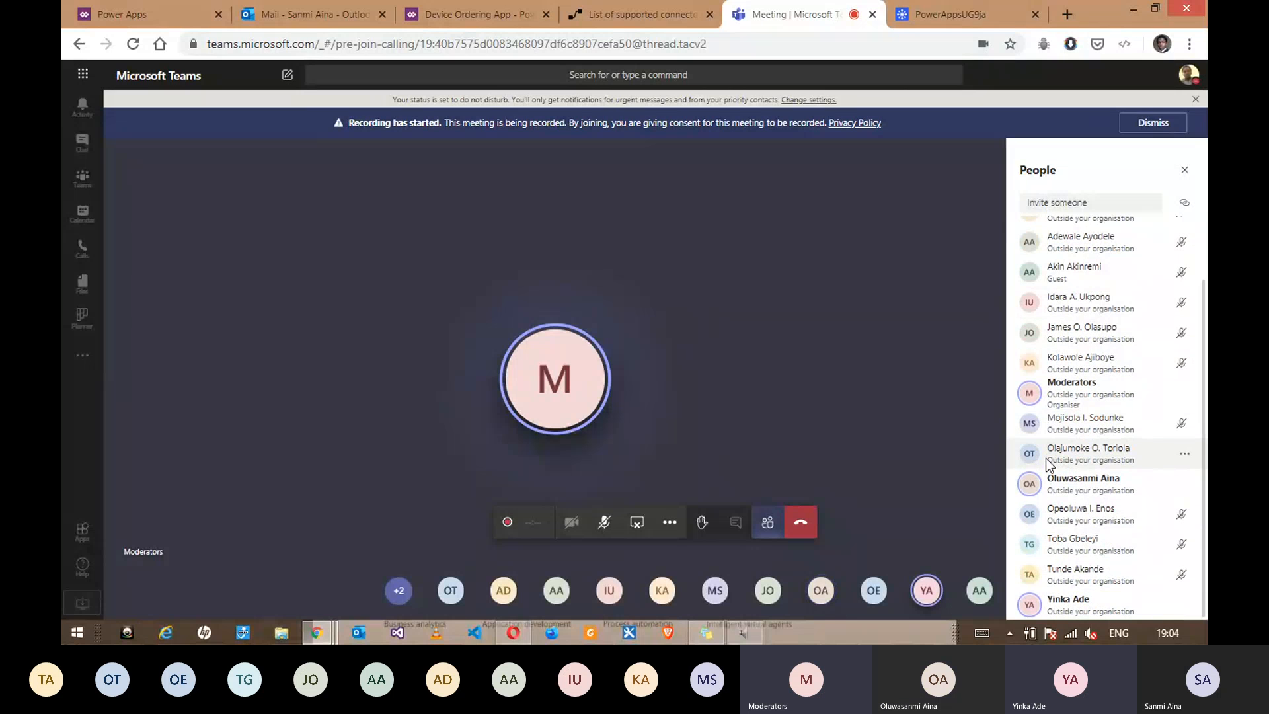